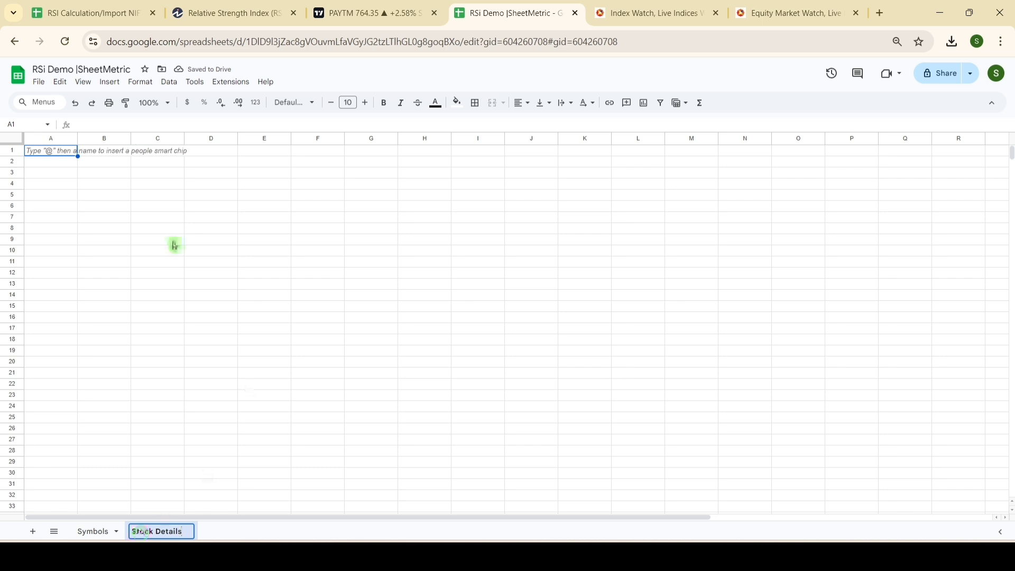
Step: Enter the label "Select Stock" in cell B1 of the Stock Details sheet
left_click(108, 156)
type("Se")
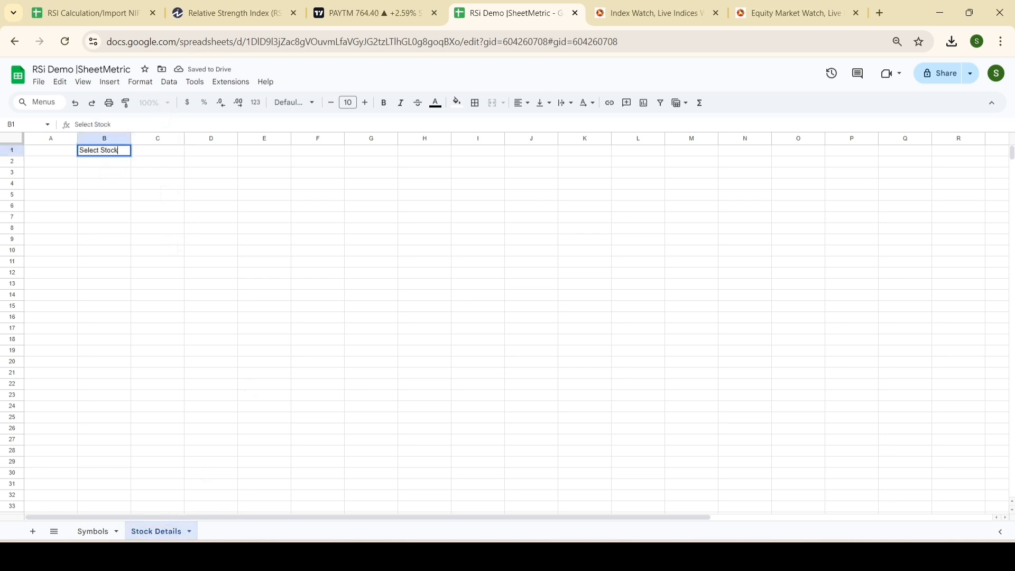
type("lect Stock")
key("Tab")
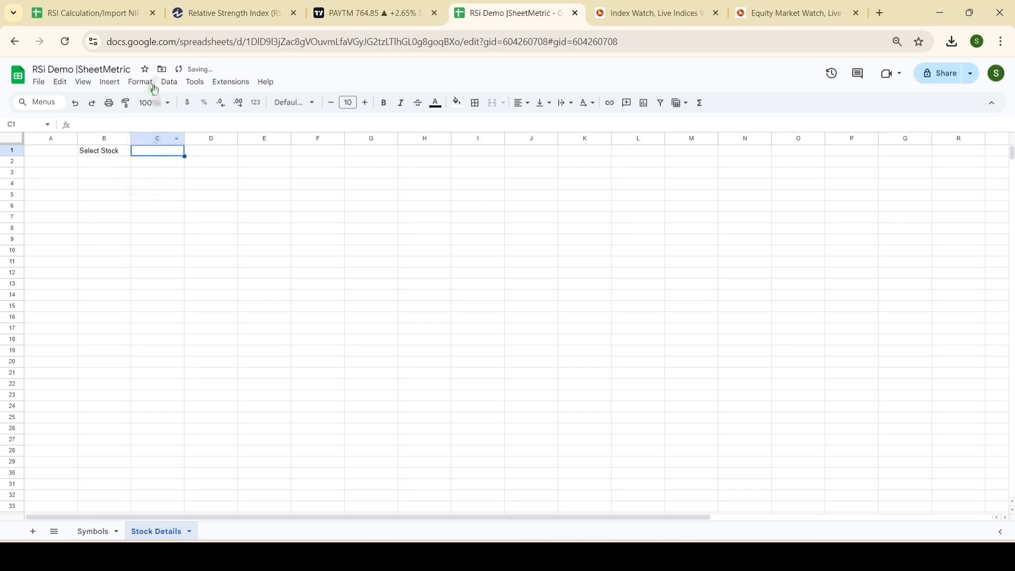
Step: Add a data validation rule to cell C1 with the criteria Dropdown (from a range)
left_click(170, 87)
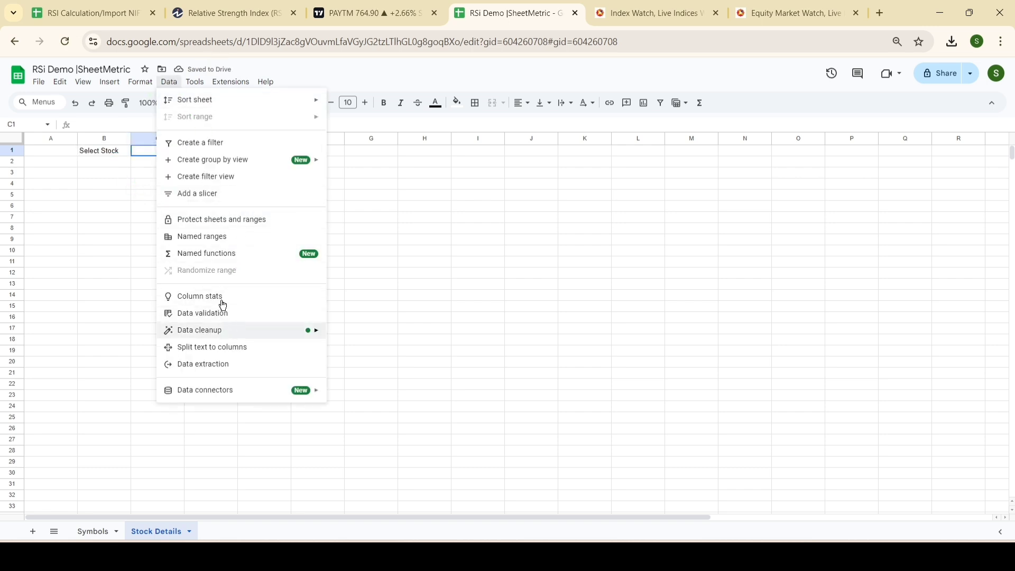
mouse_move(169, 87)
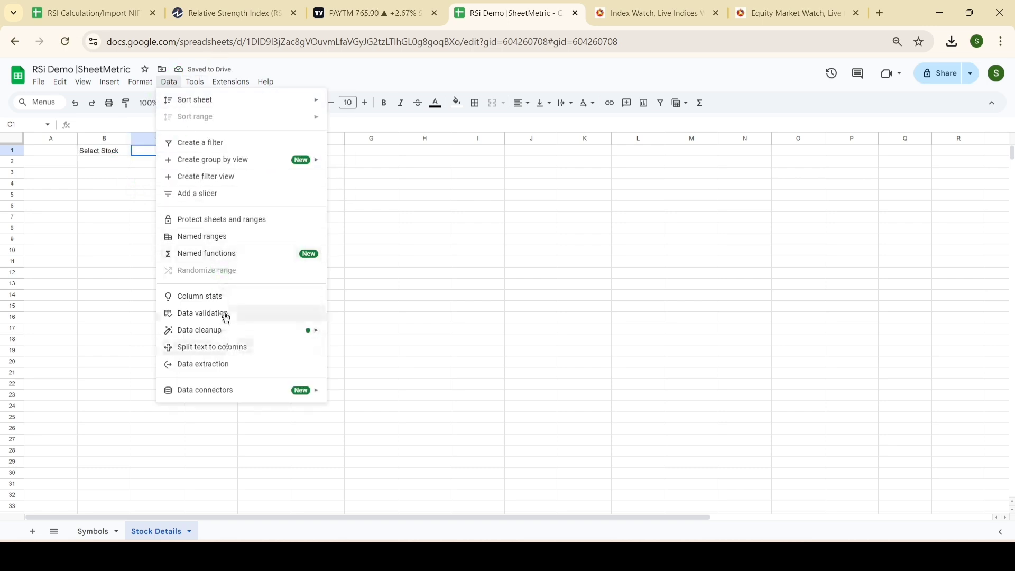
left_click(224, 313)
left_click(949, 149)
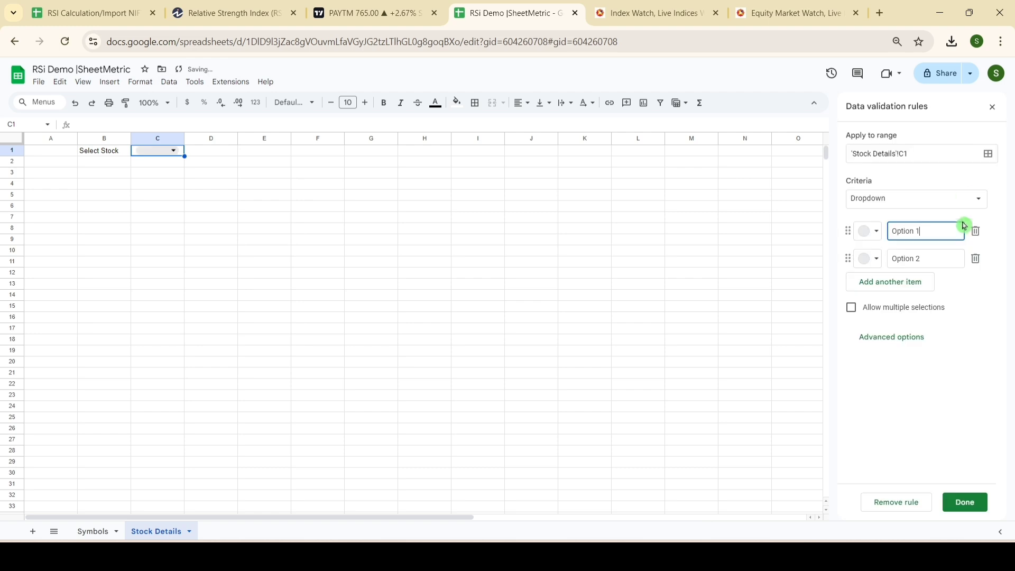
left_click(954, 201)
left_click(942, 215)
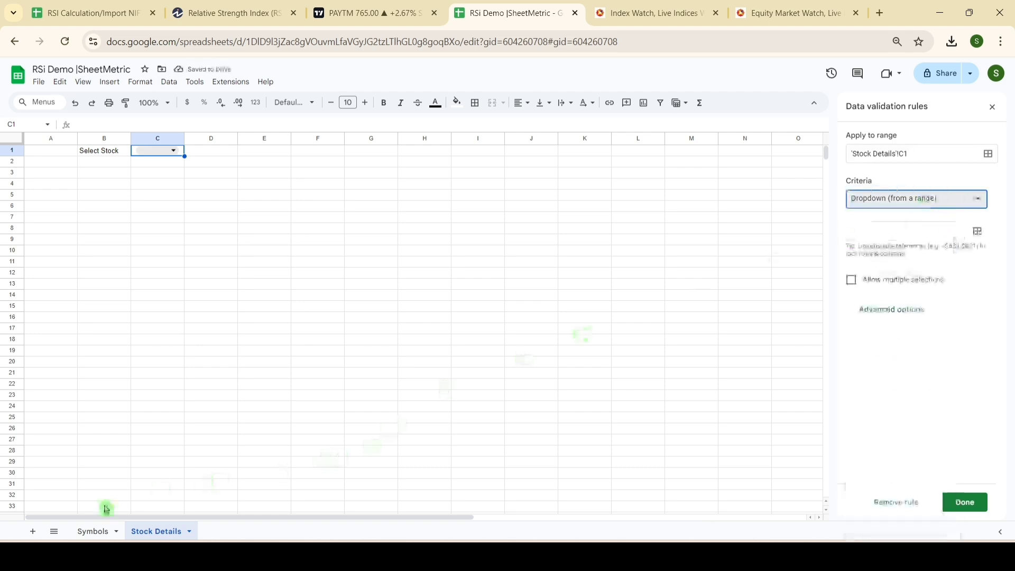
Step: Set the dropdown's source to the stock symbols on the Symbols sheet, range Symbols!A2:A2500
left_click(99, 532)
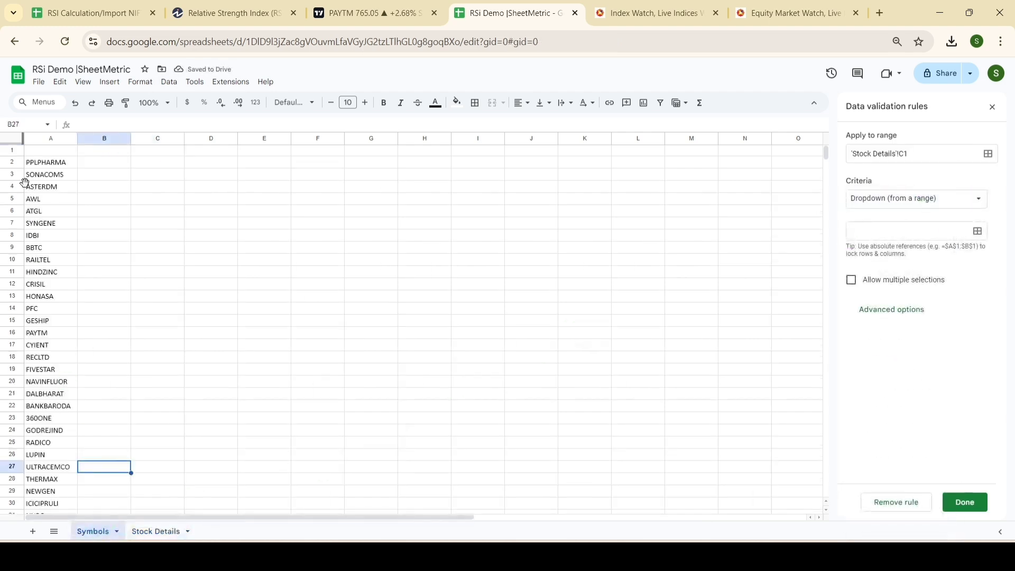
left_click(52, 162)
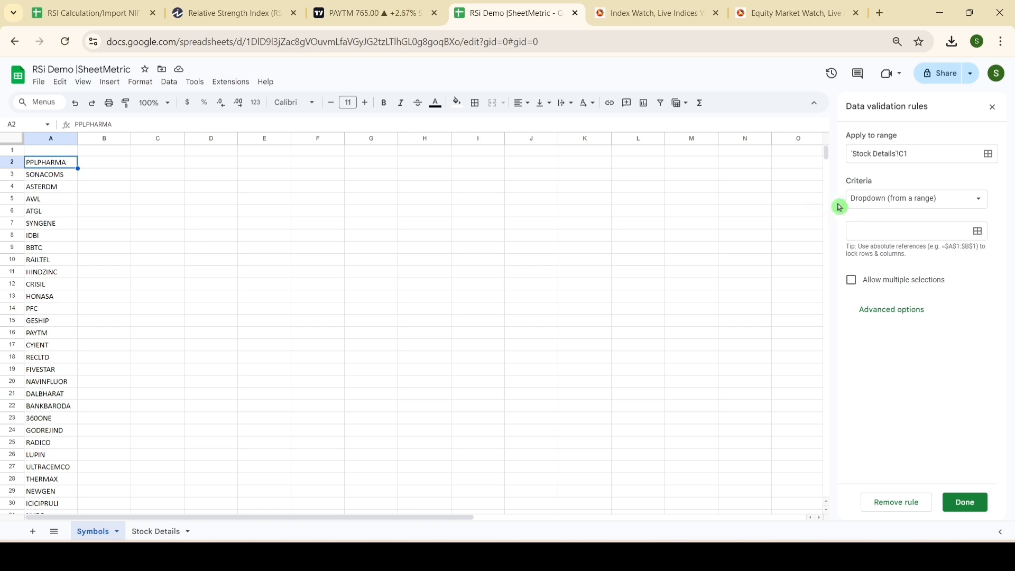
left_click(978, 233)
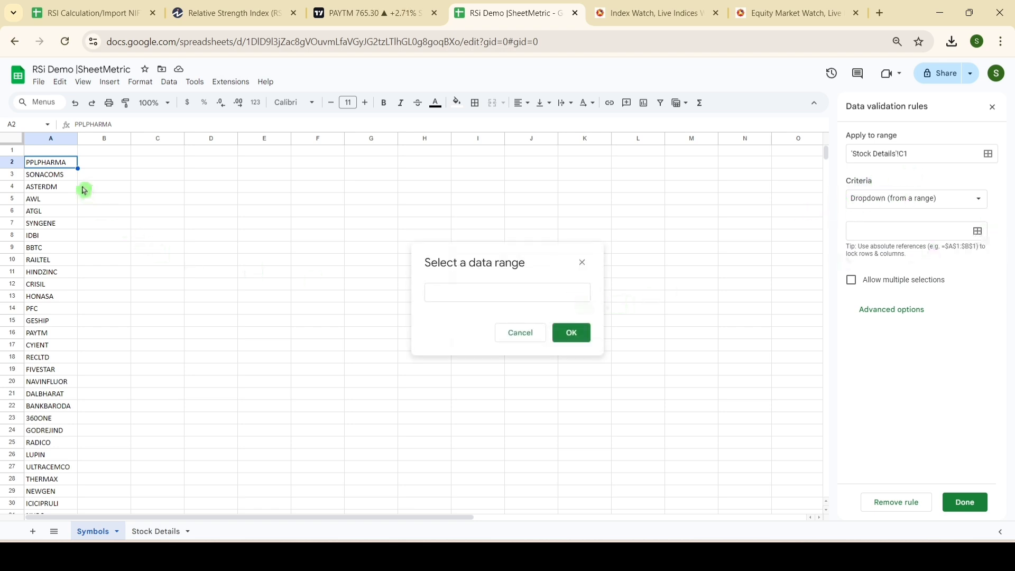
left_click(57, 164)
key("ctrl+shift+Down")
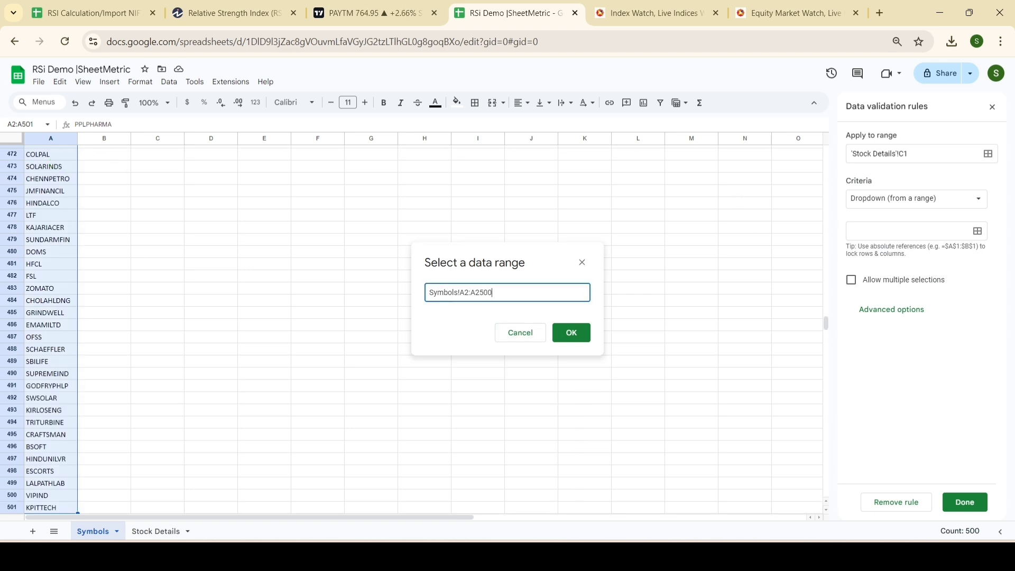
scroll(64, 423, "down", 5)
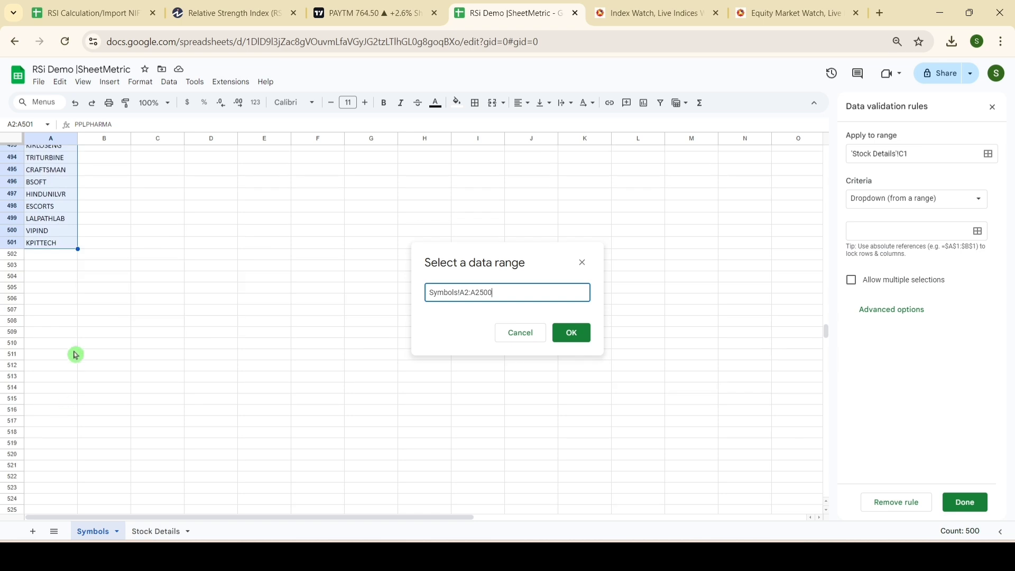
left_click(574, 340)
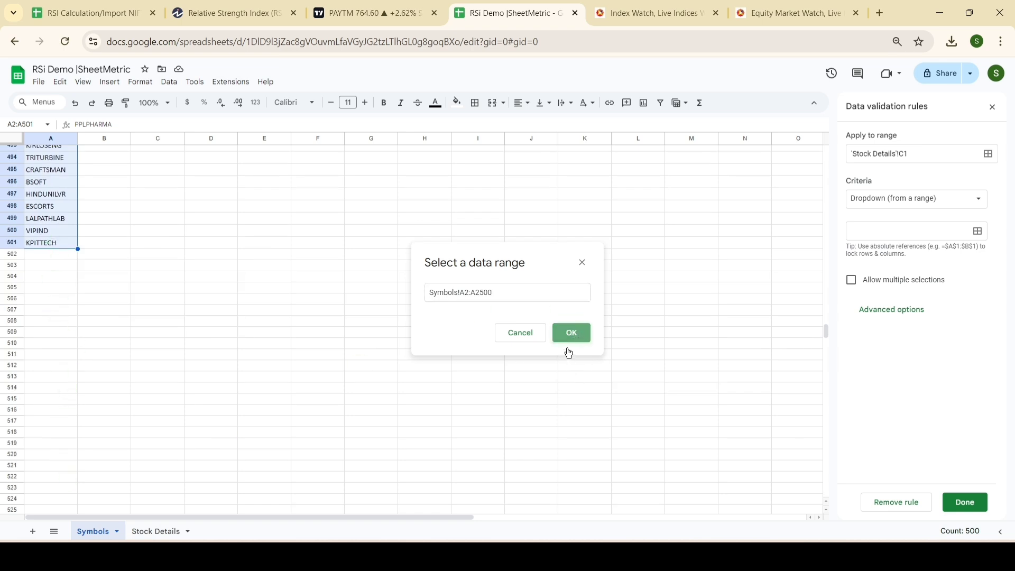
Step: Choose SONACOMS from the dropdown in Stock Details C1 and widen column C to fit the full symbol
left_click(151, 532)
left_click(177, 152)
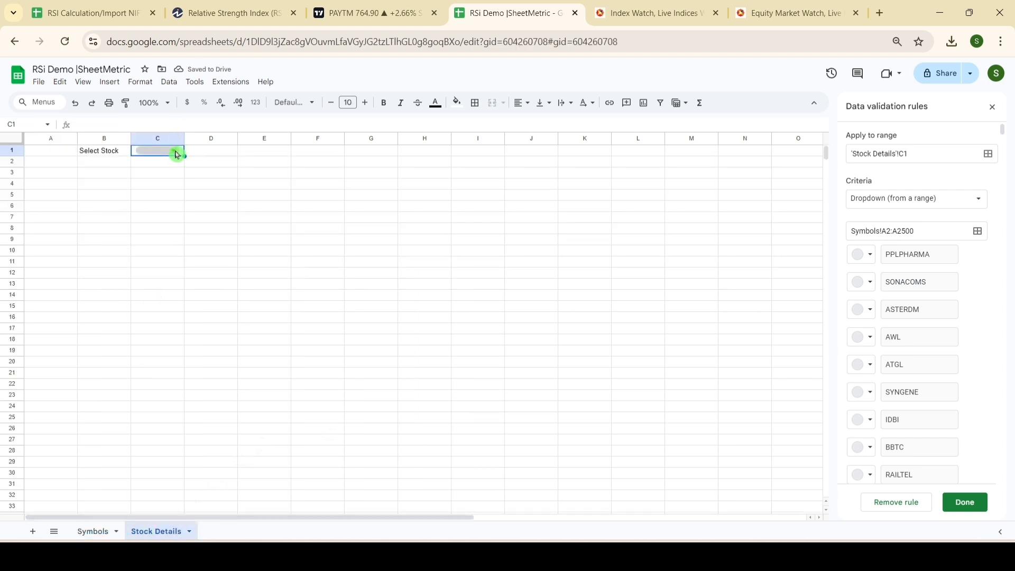
left_click(168, 182)
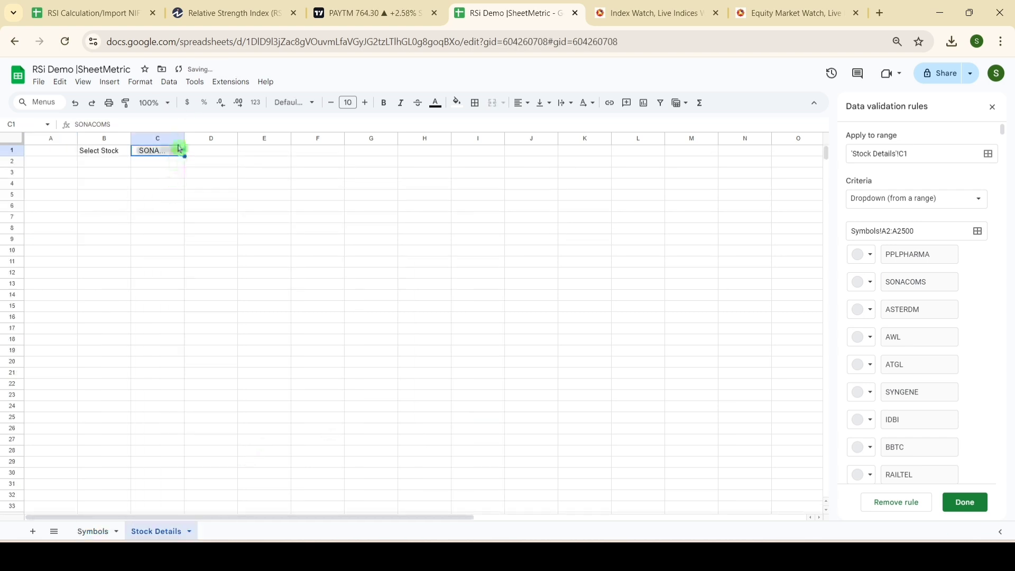
left_click_drag(186, 138, 221, 137)
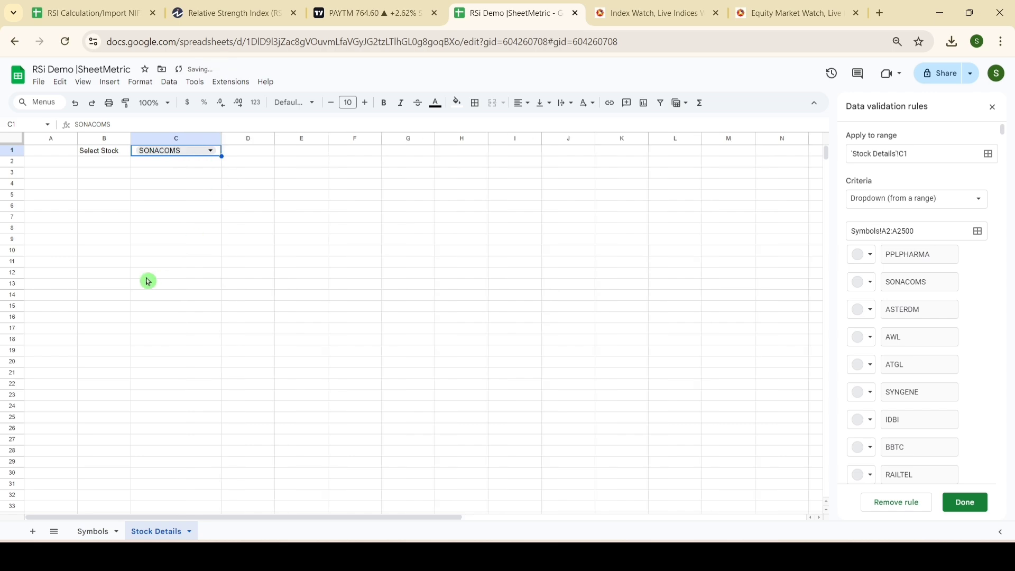
left_click(148, 219)
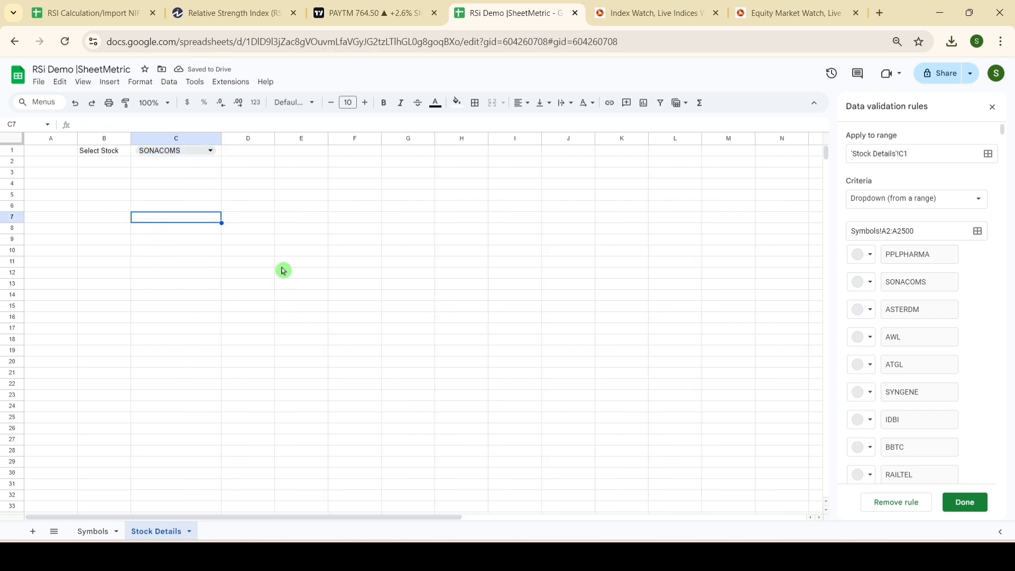
Step: Check the RSI formula on the Investopedia page, return to the spreadsheet, and add a new sheet with an RSI title
left_click(246, 11)
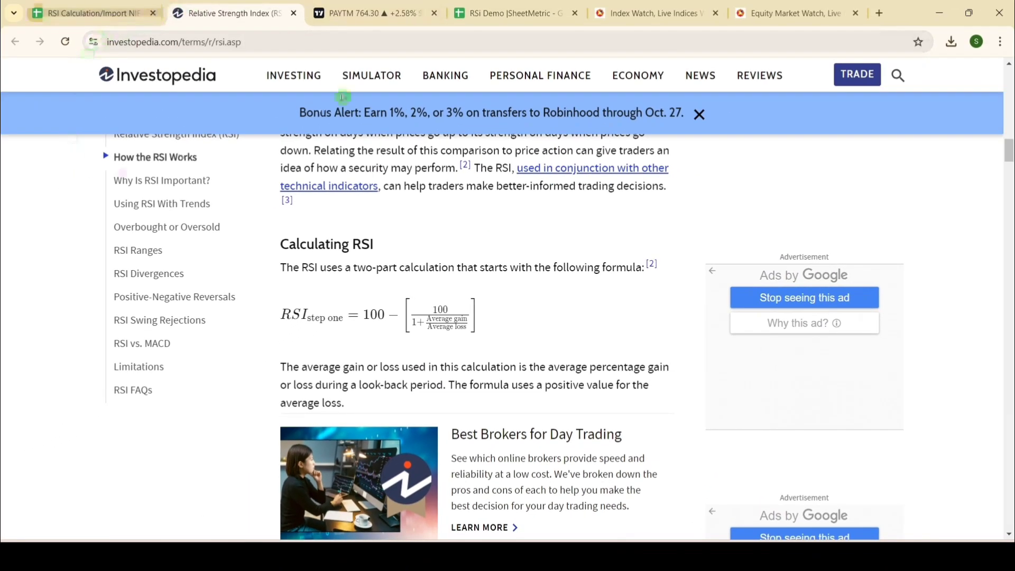
left_click(538, 7)
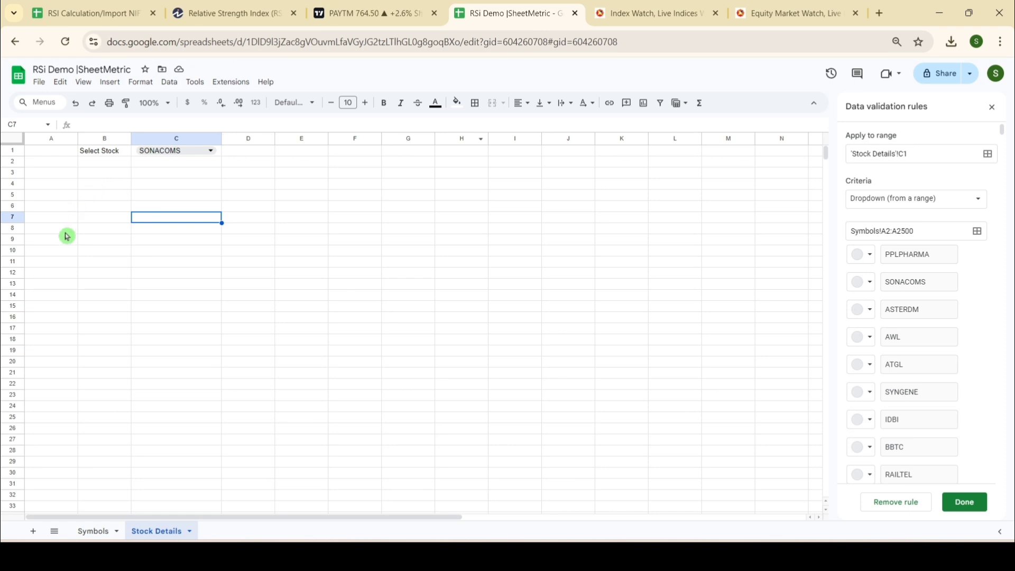
left_click(33, 531)
double_click(216, 530)
type("Daily RSI")
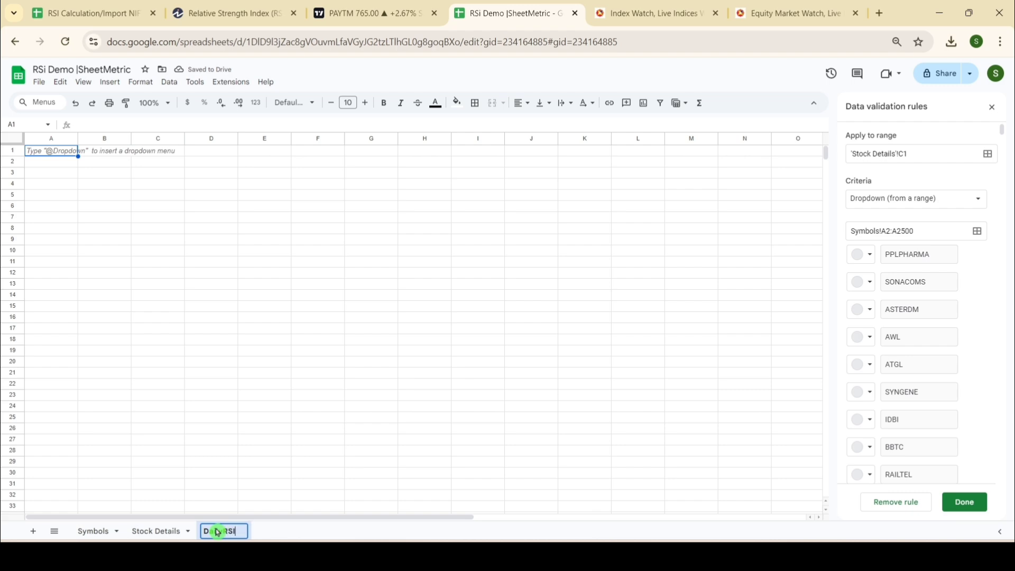
left_click(49, 153)
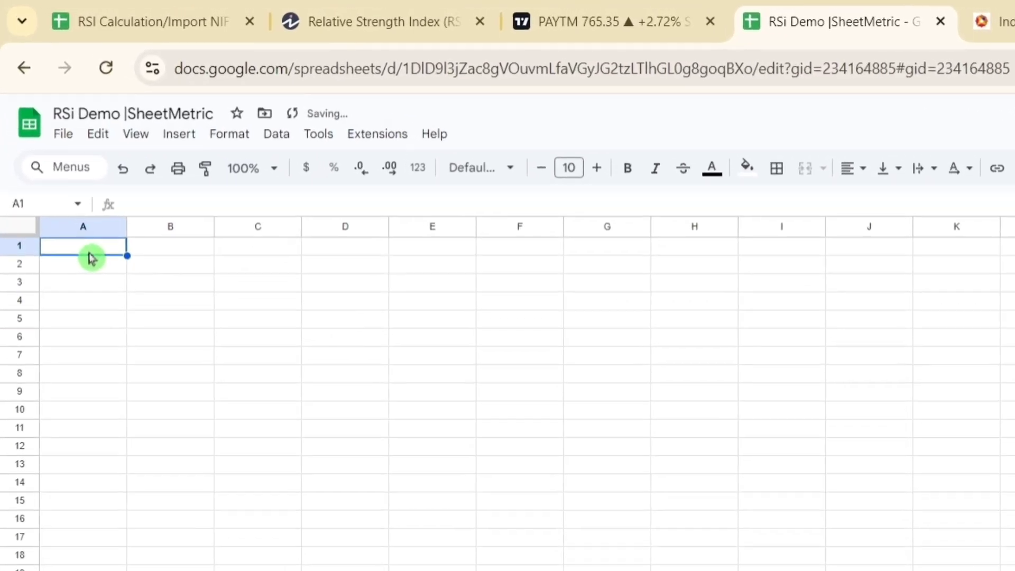
Step: Start a GOOGLEFINANCE formula in cell A1 of the new sheet with "NSE:TCS" as the ticker
type("=Goo")
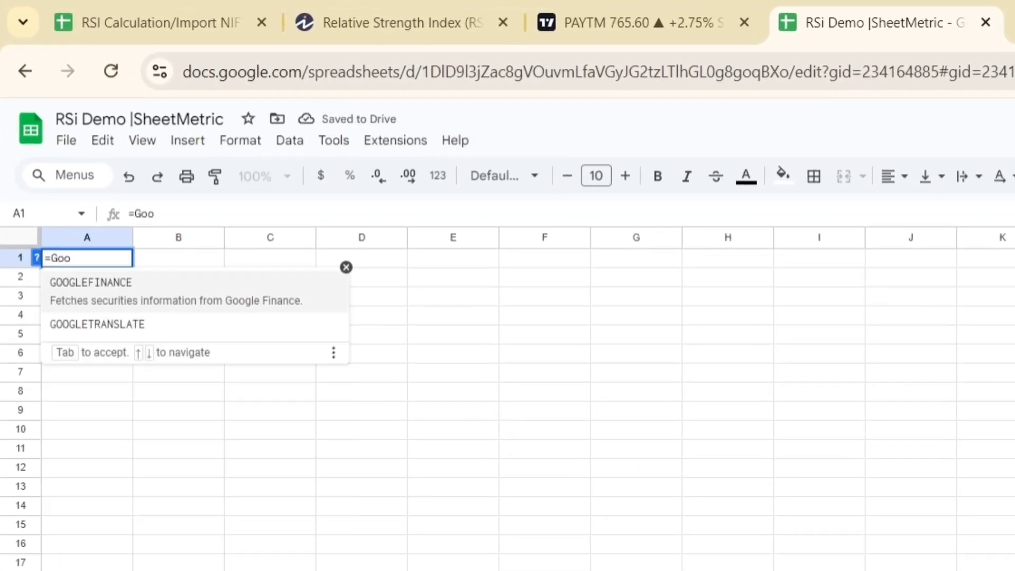
left_click(158, 290)
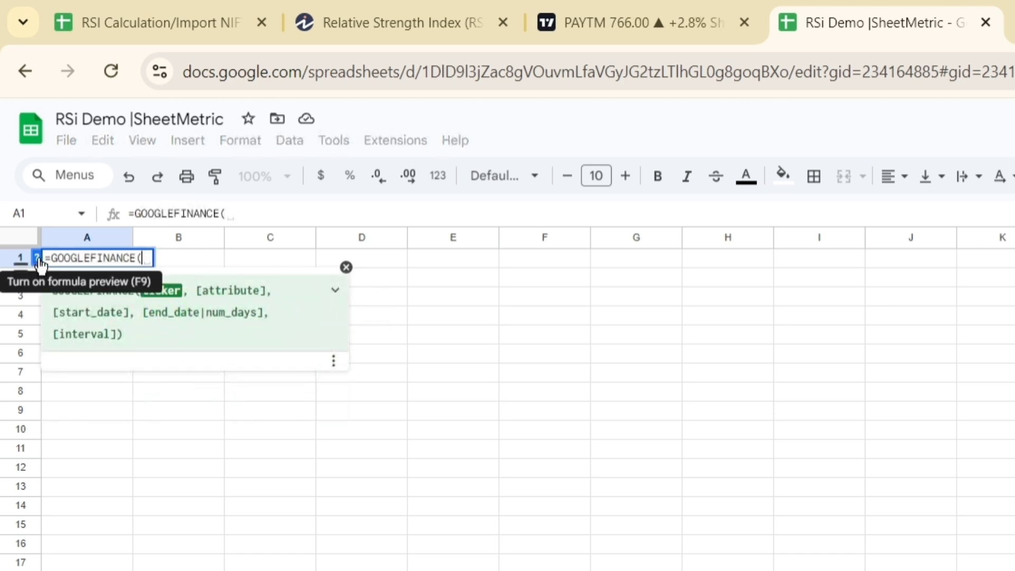
left_click(336, 291)
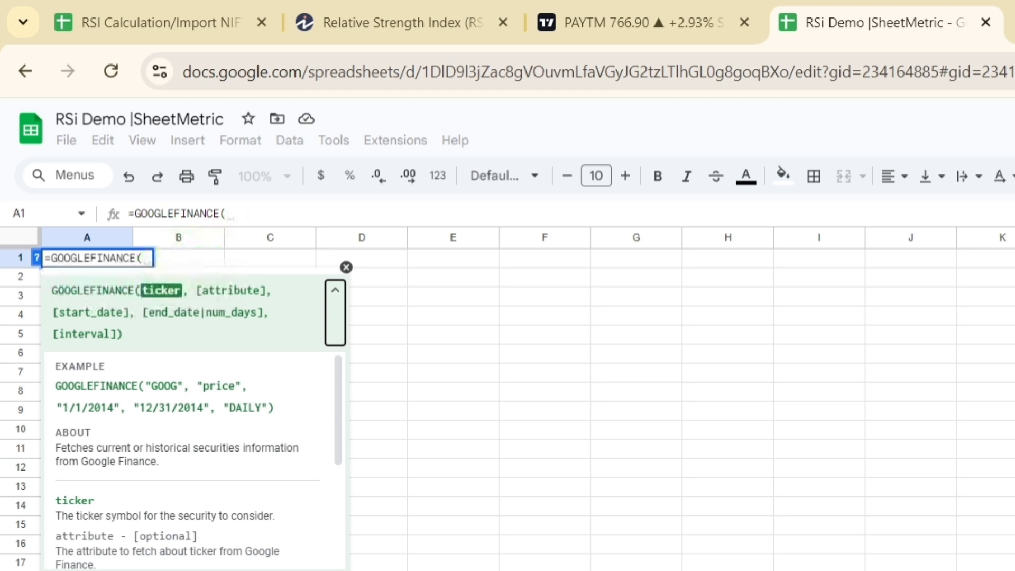
left_click(232, 214)
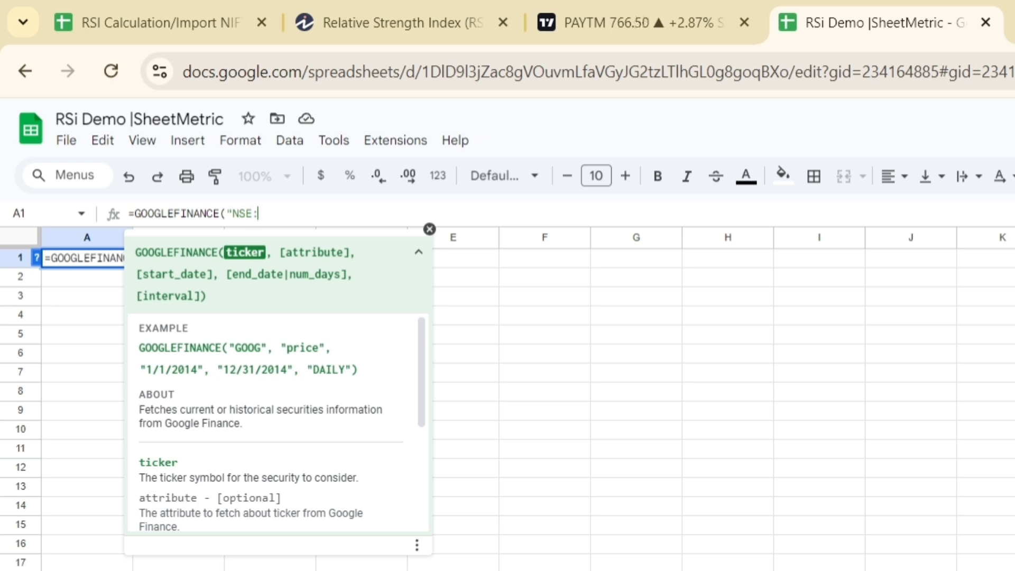
left_click(429, 230)
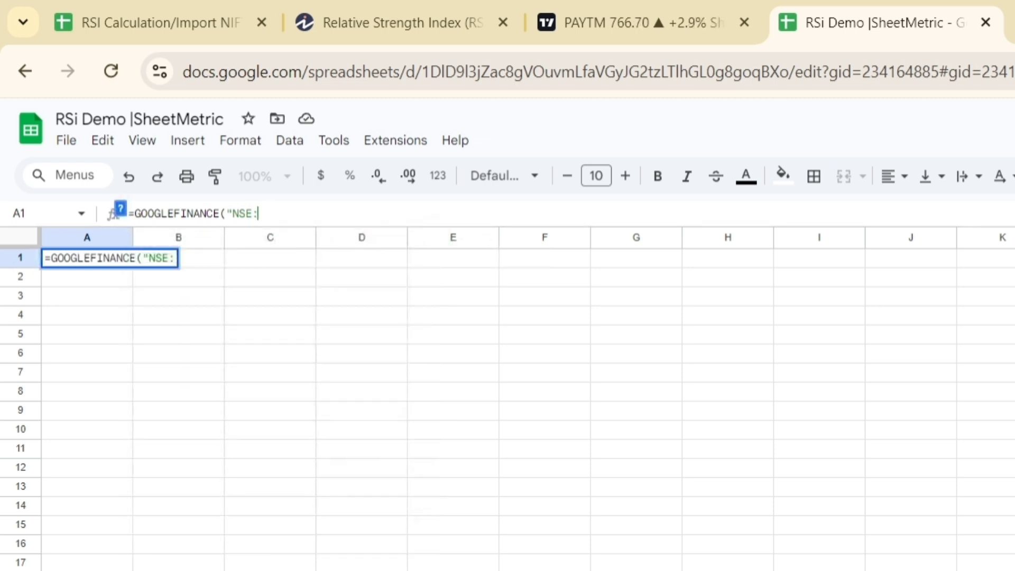
type("TCS")
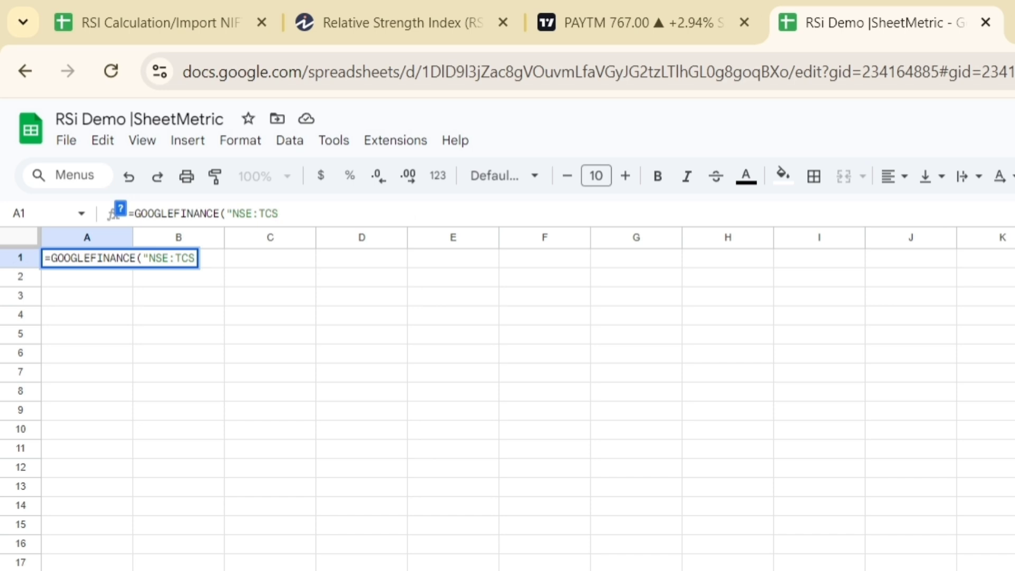
type("\",")
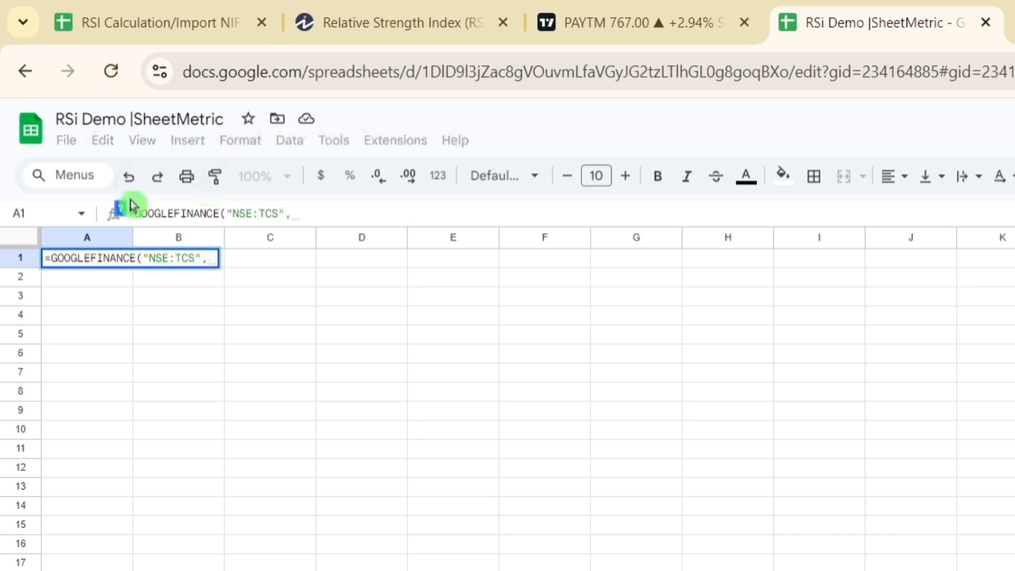
left_click(119, 208)
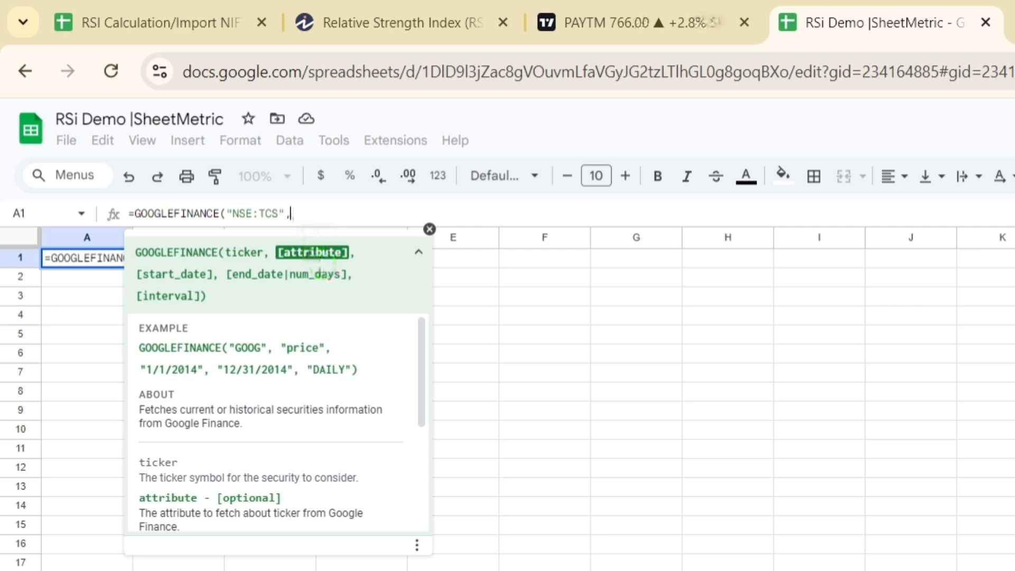
Step: Add the "close" attribute and the start date TODAY()-200 to the GOOGLEFINANCE formula
type("\"close")
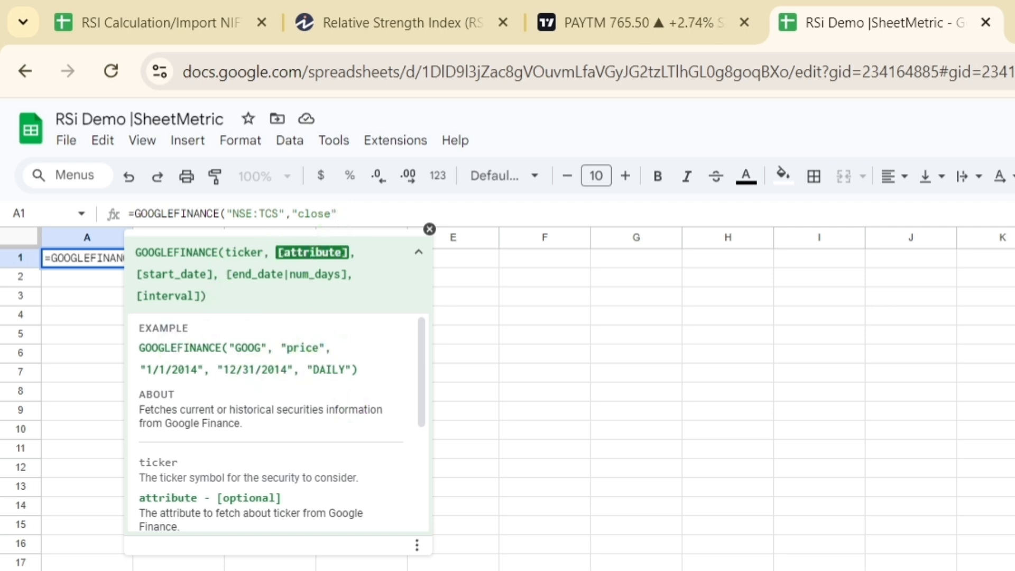
type("\",Tod")
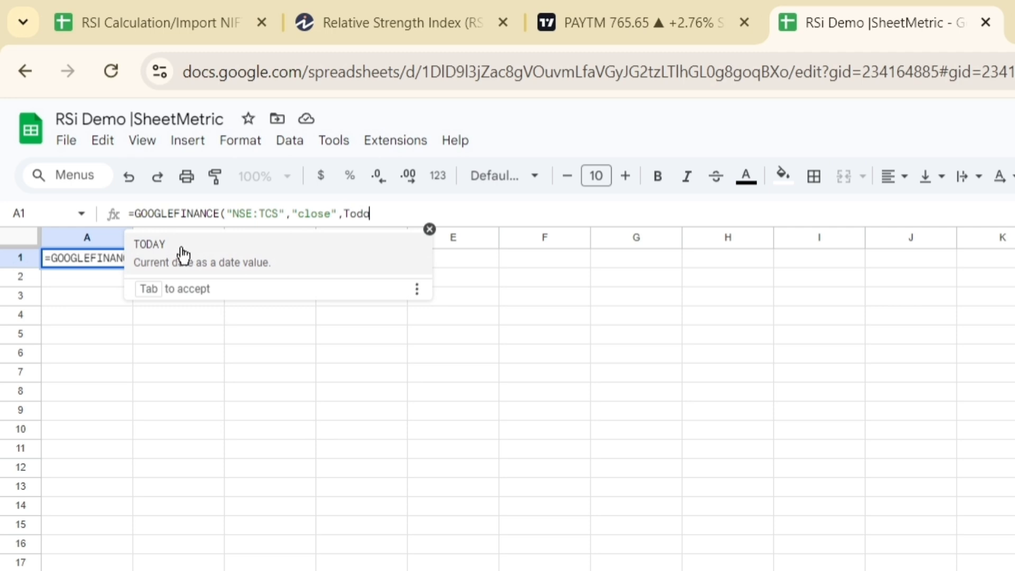
type("a")
key("Tab")
type(")-200")
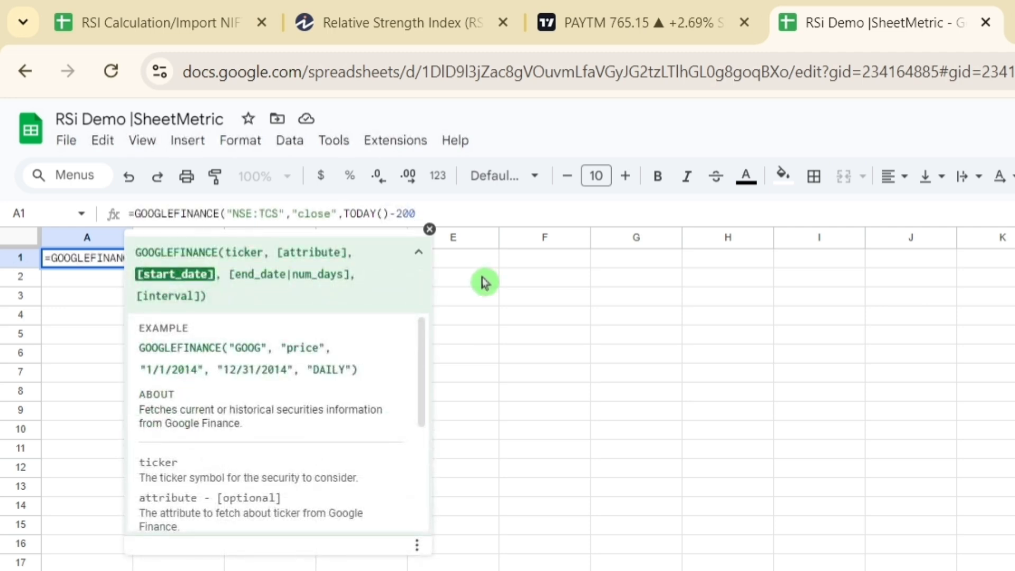
type(",")
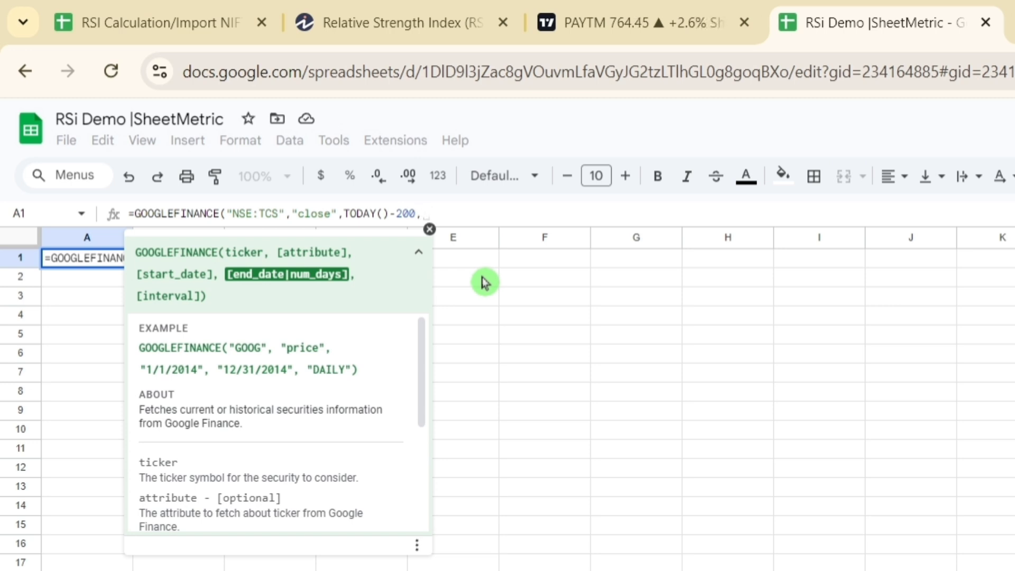
type("Tood")
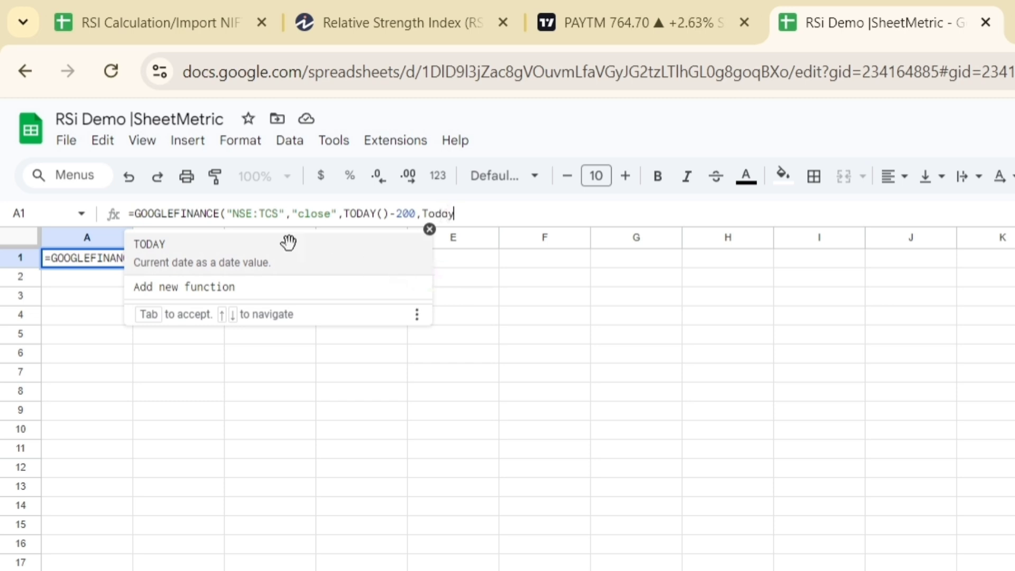
Step: Add TODAY() as the end date and close the GOOGLEFINANCE formula's parentheses
left_click(288, 243)
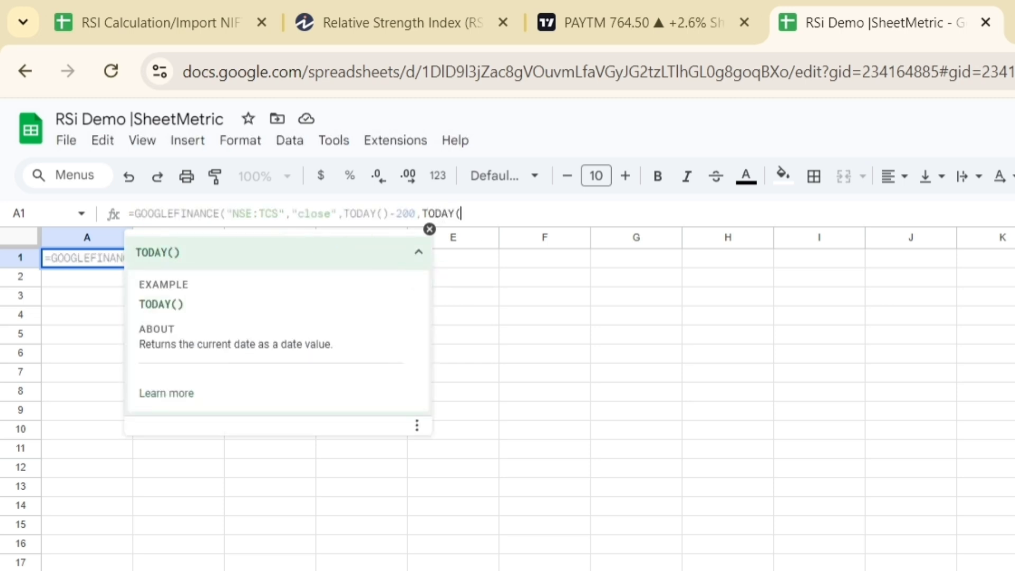
type("))")
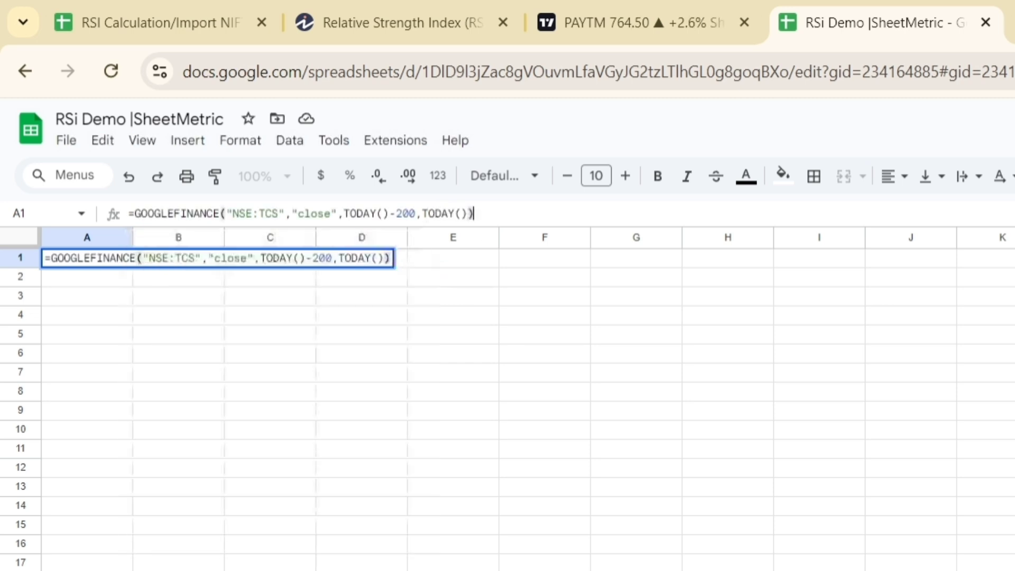
Step: Commit the GOOGLEFINANCE formula in A1 and review the fetched closing prices from the first row to the last
key("Return")
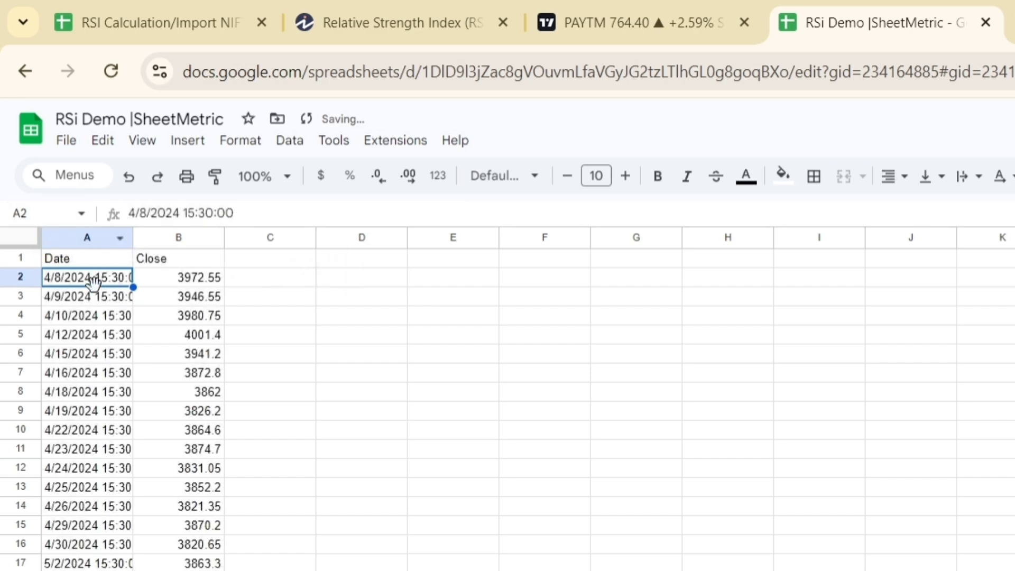
left_click(97, 258)
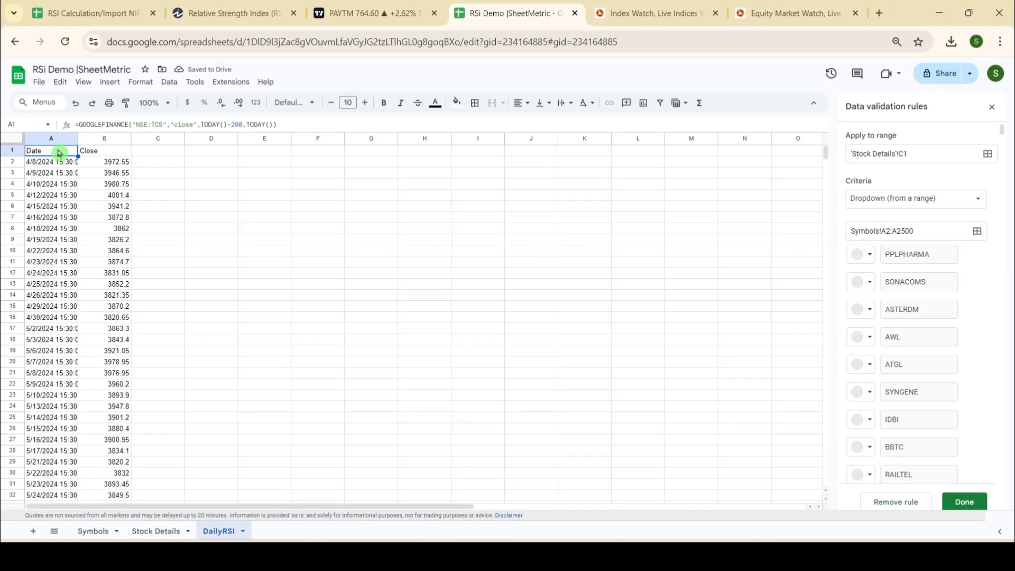
key("ctrl+Down")
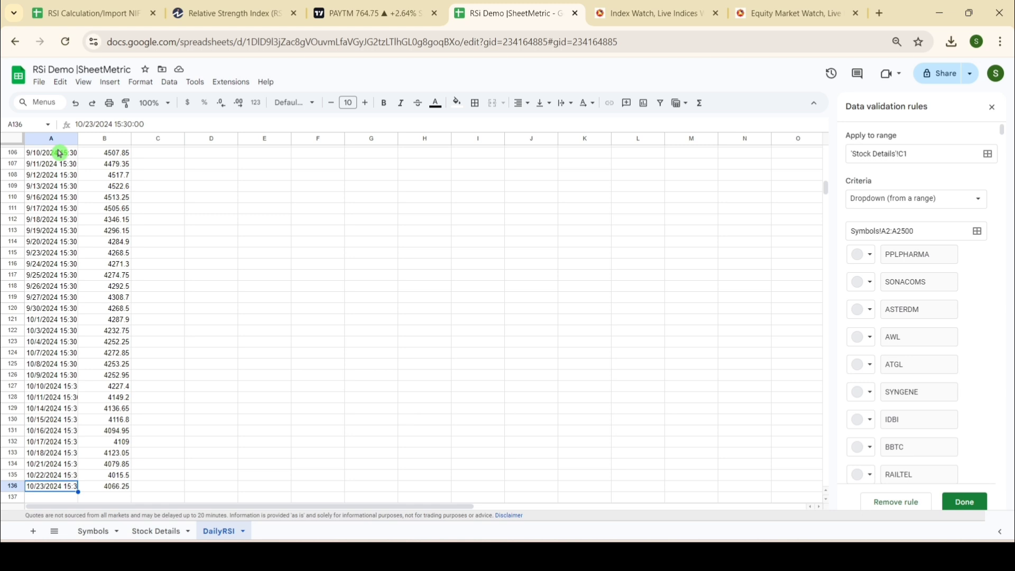
key("ctrl+Up")
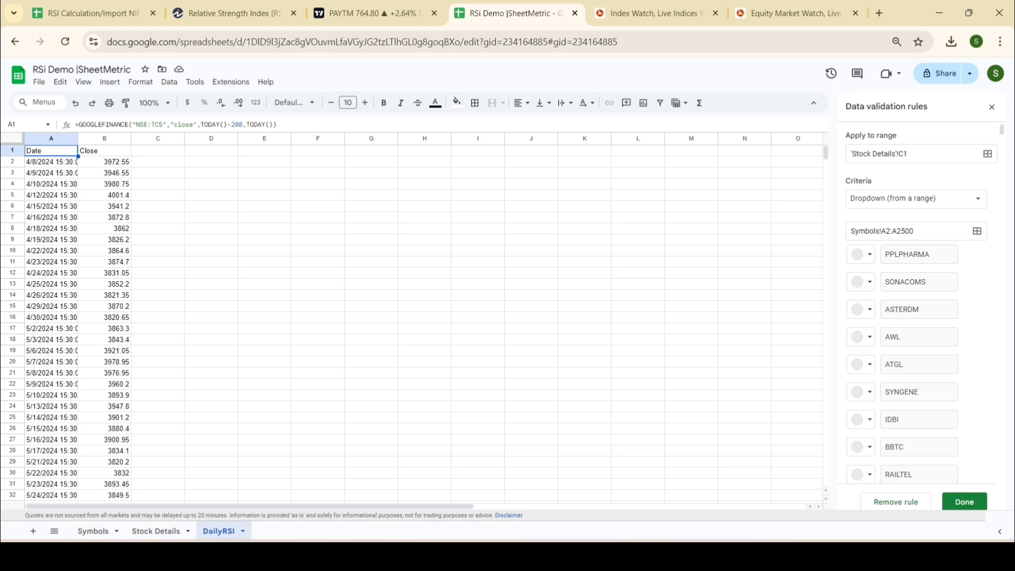
Step: Clear the arguments of the GOOGLEFINANCE formula in DailyRSI A1 and use cell E1 of the Stock Details sheet as the ticker
left_click_drag(276, 125, 154, 124)
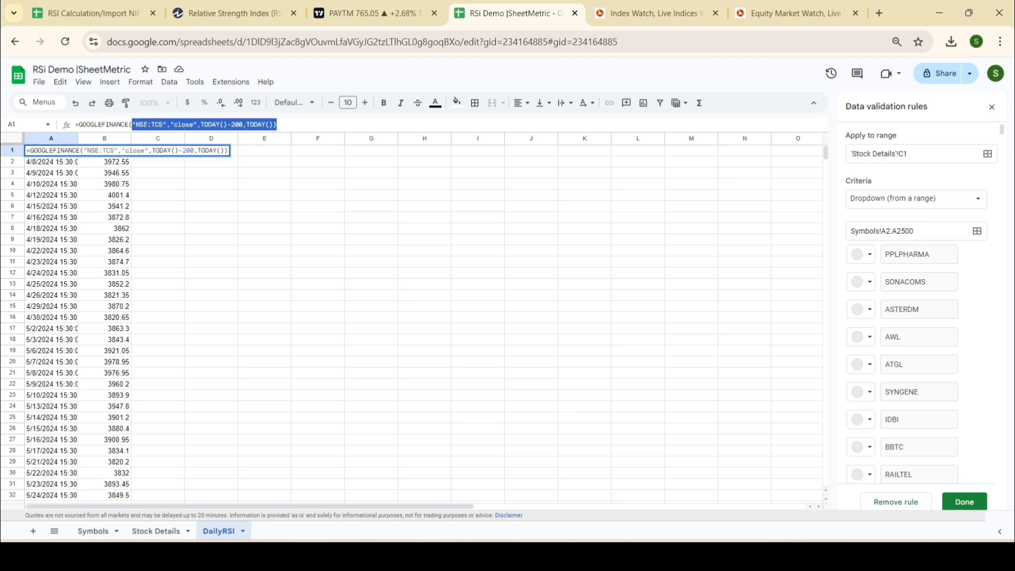
key("BackSpace")
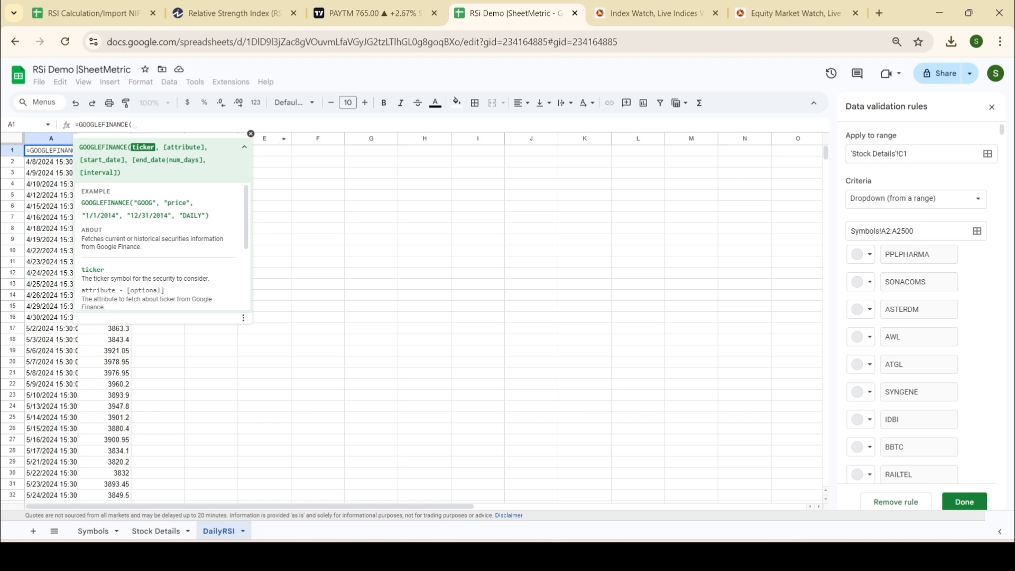
left_click(94, 531)
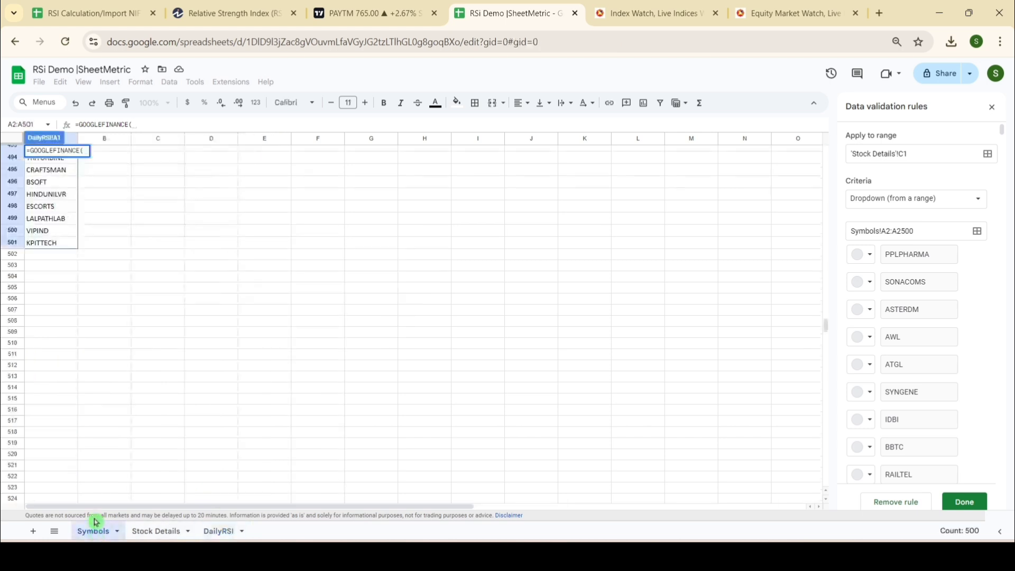
left_click(153, 531)
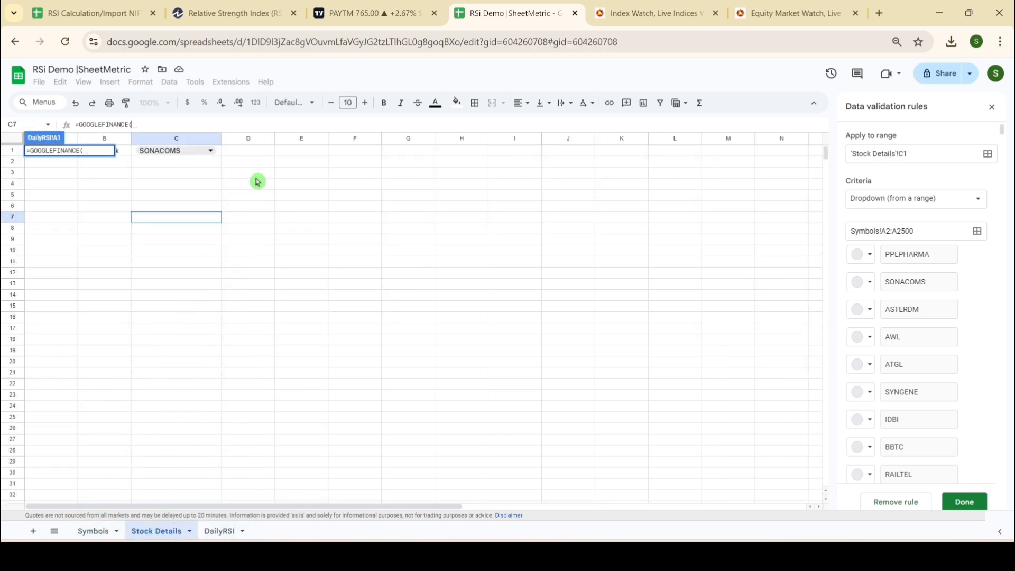
left_click(307, 153)
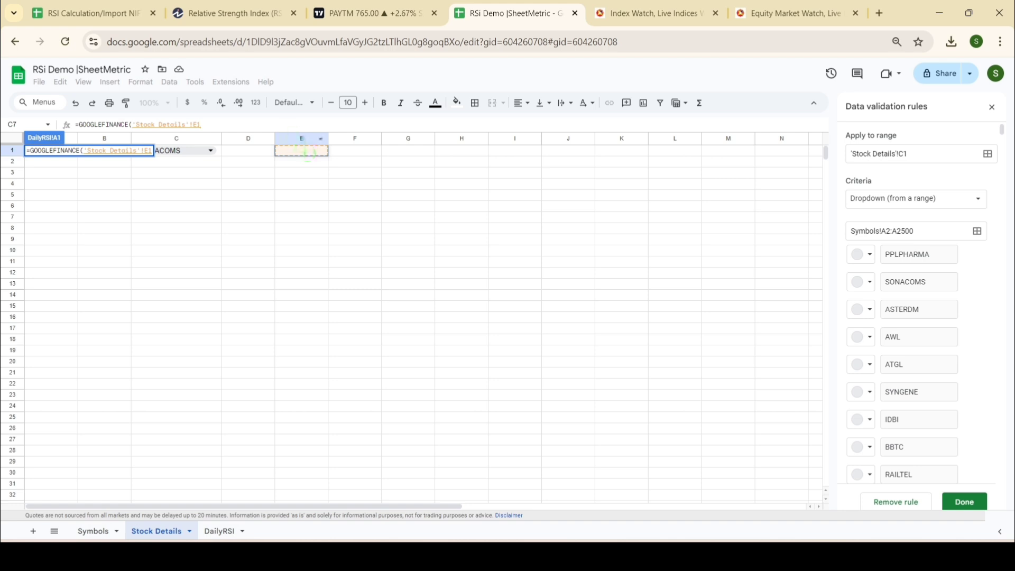
type(",")
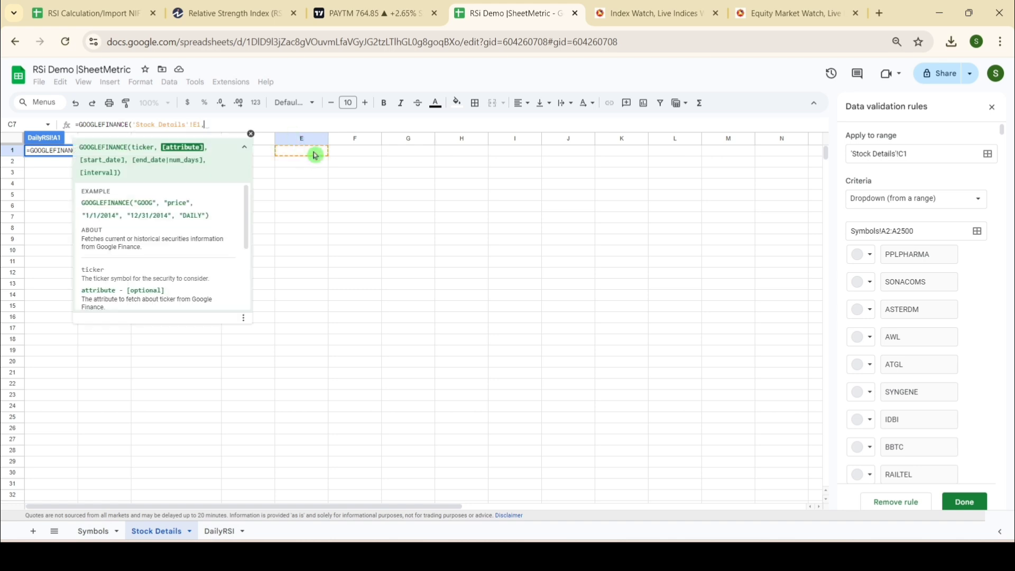
type("\"close")
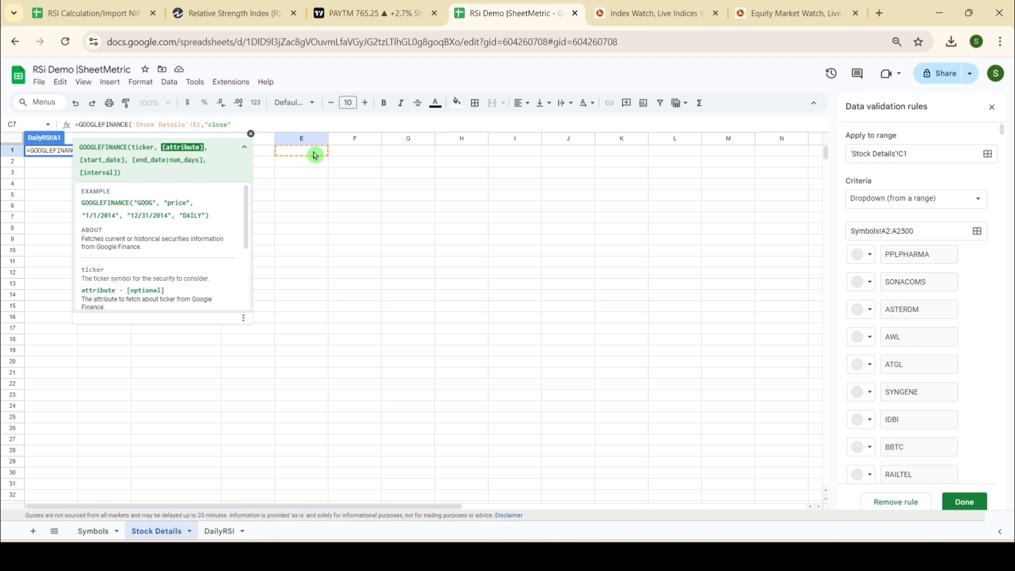
type("\",Today")
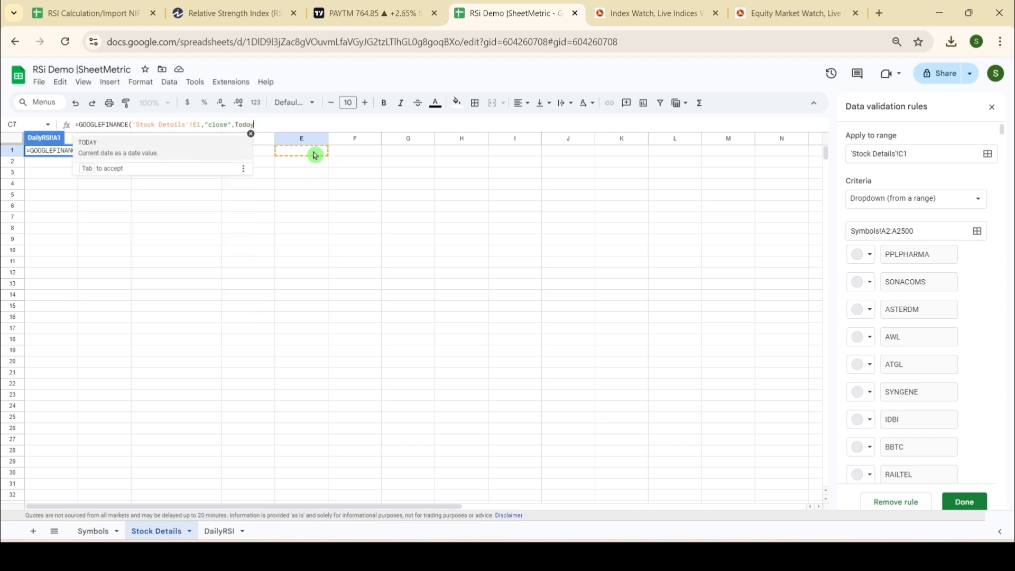
type("()-2")
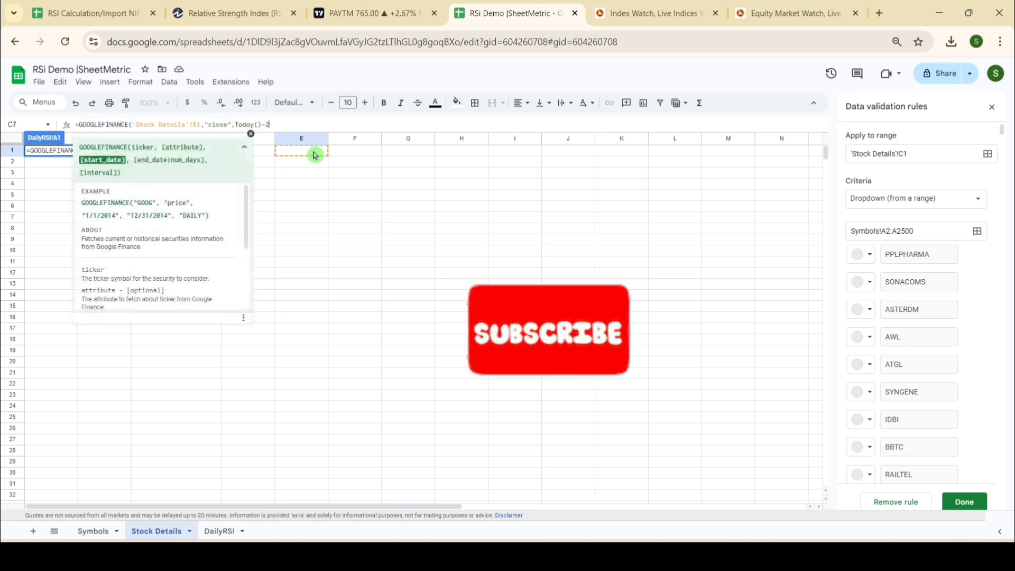
type("00,Today")
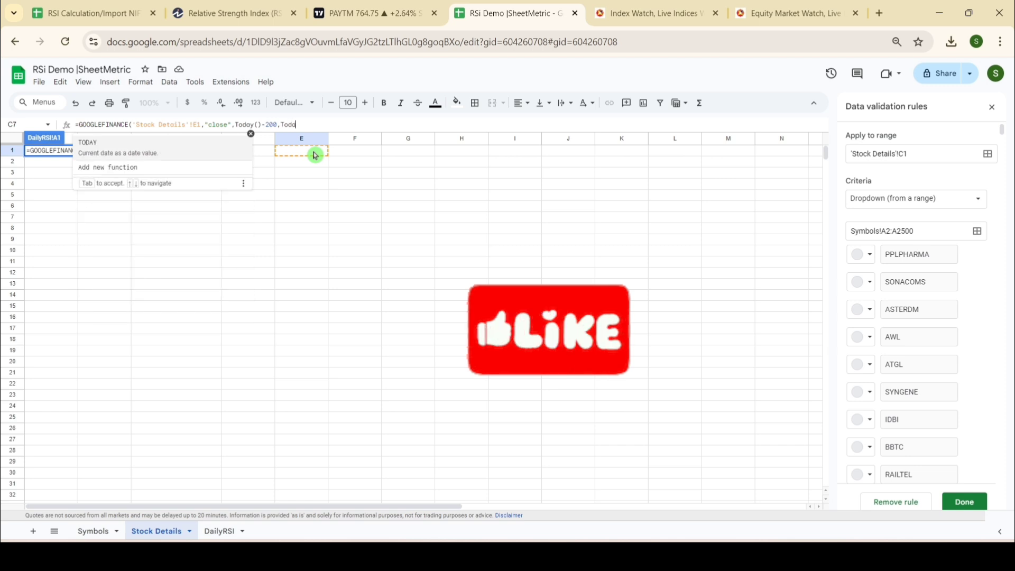
type("())")
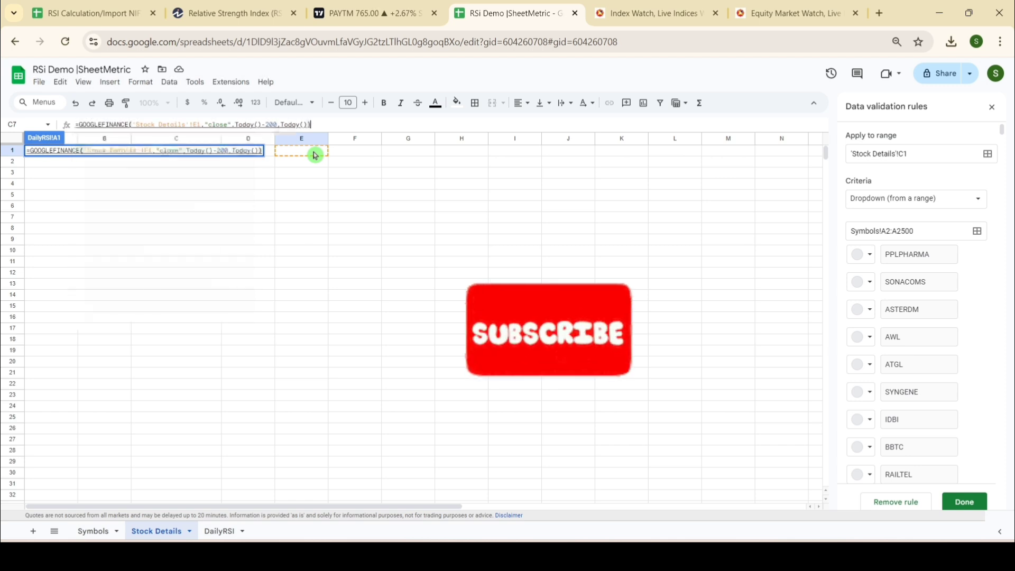
Step: Complete the GOOGLEFINANCE formula with the "close" attribute, start date Today()-200 and end date Today()
key("Return")
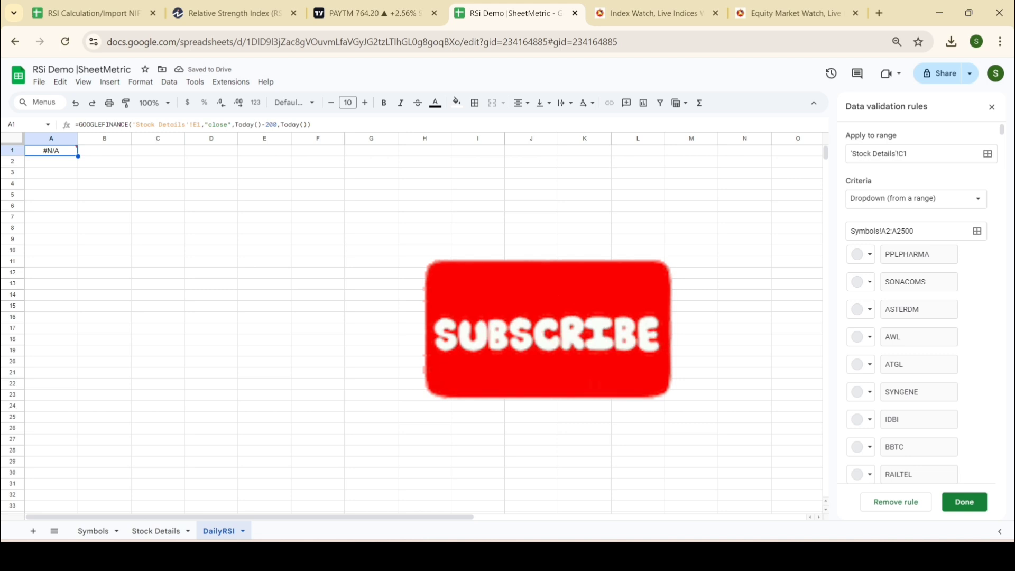
Step: In cell E1 of the Stock Details sheet, enter a CONCATENATE formula with "NSE:" as its first string
left_click(159, 531)
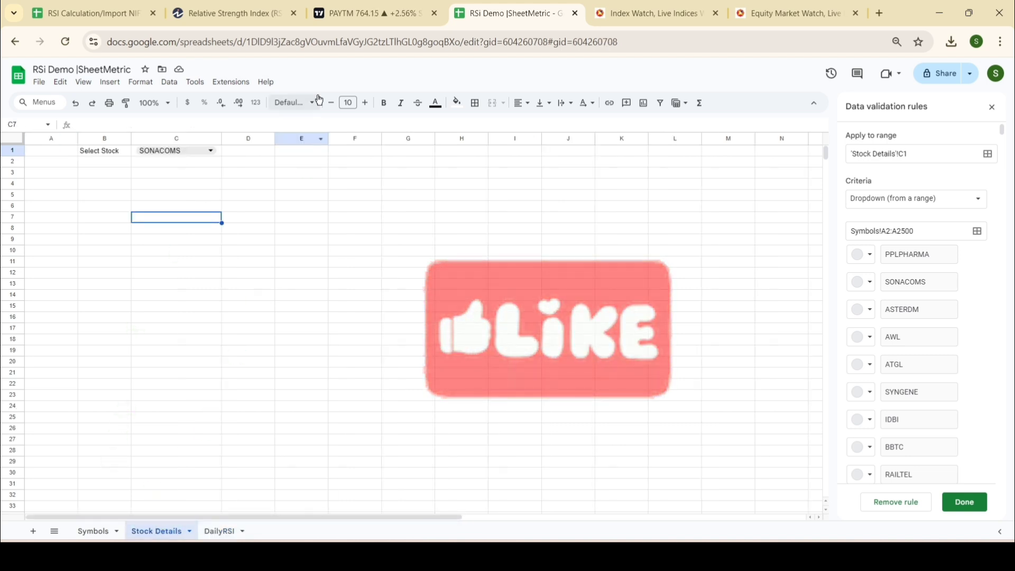
left_click(305, 154)
type("=concate")
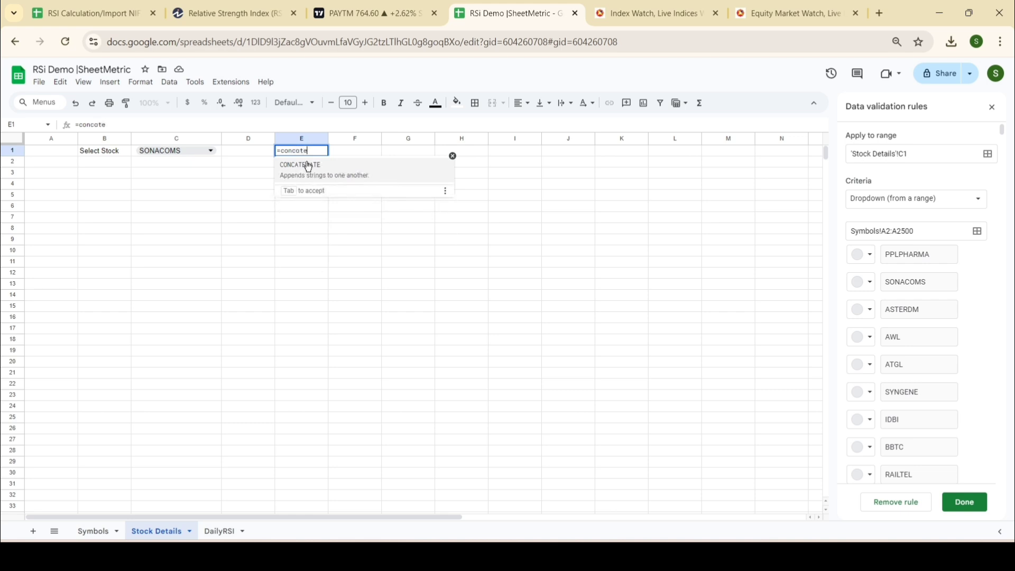
left_click(308, 167)
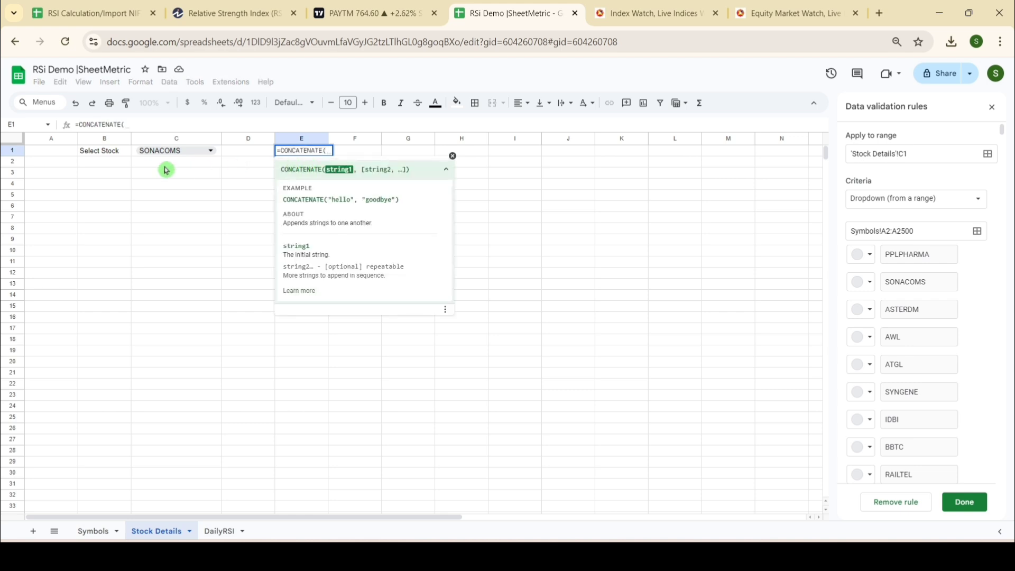
type("\"NSE:")
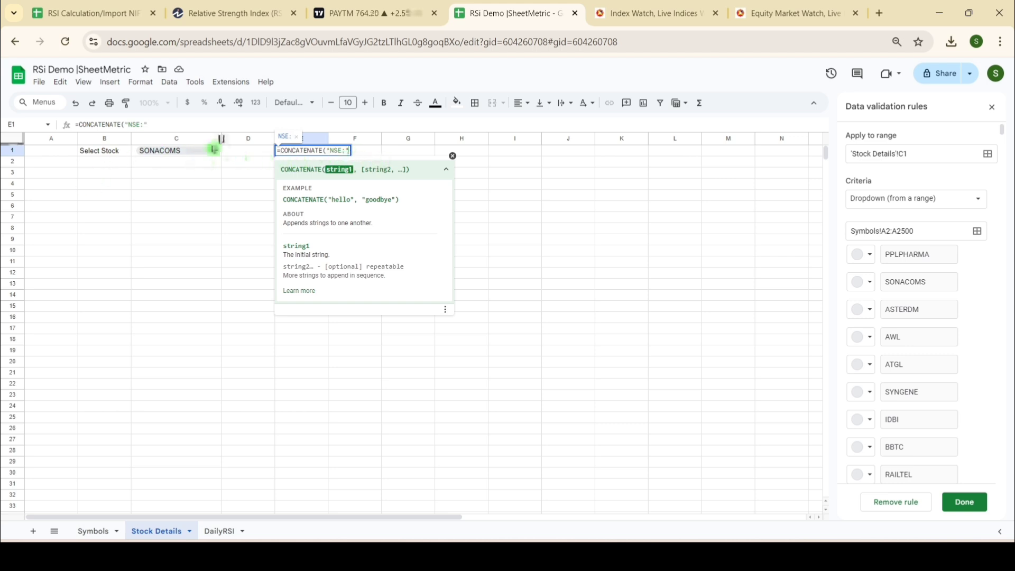
left_click(188, 155)
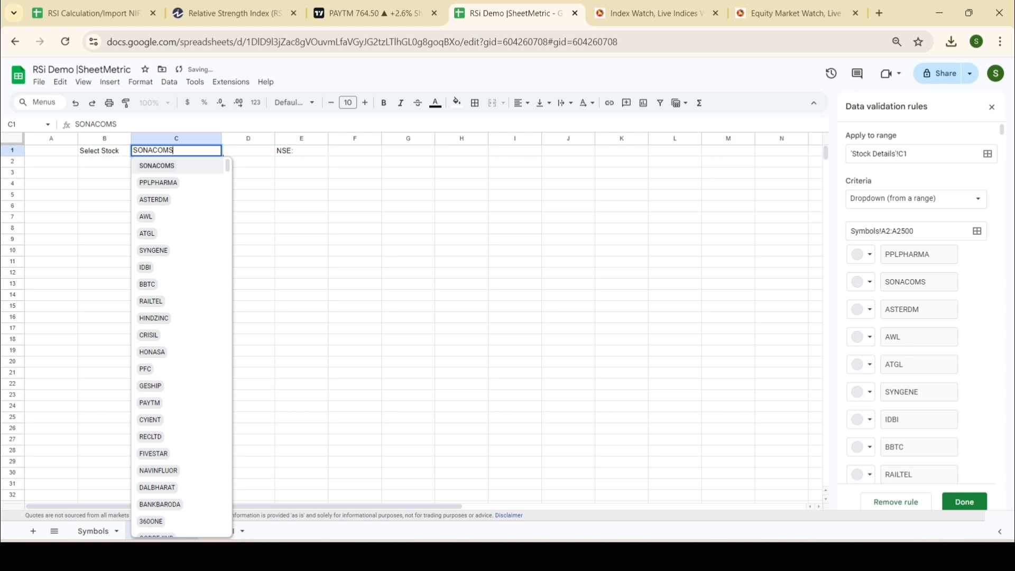
left_click(310, 153)
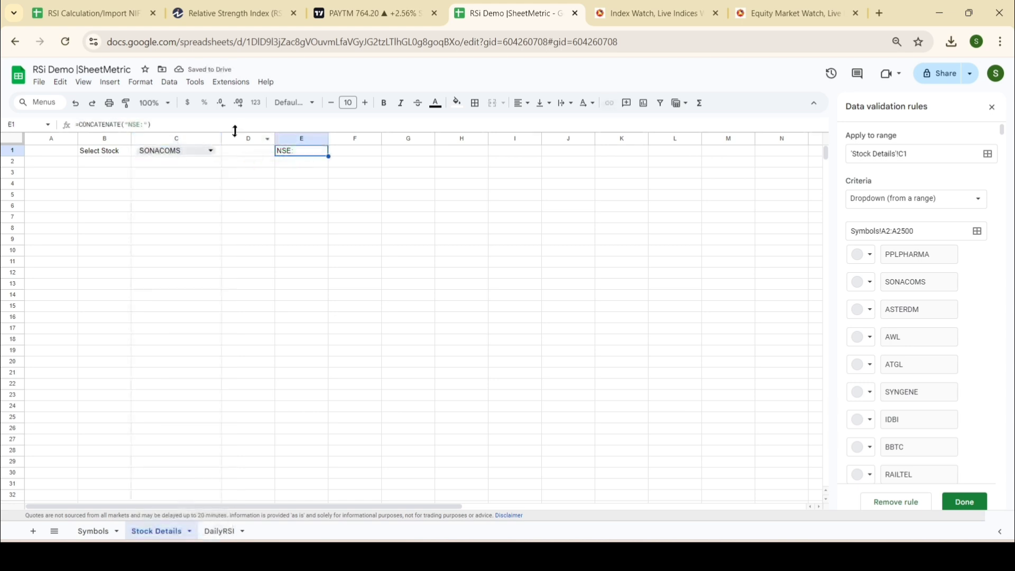
Step: Add the stock dropdown cell C1 as the second string of the CONCATENATE formula in E1
left_click(228, 126)
key("BackSpace")
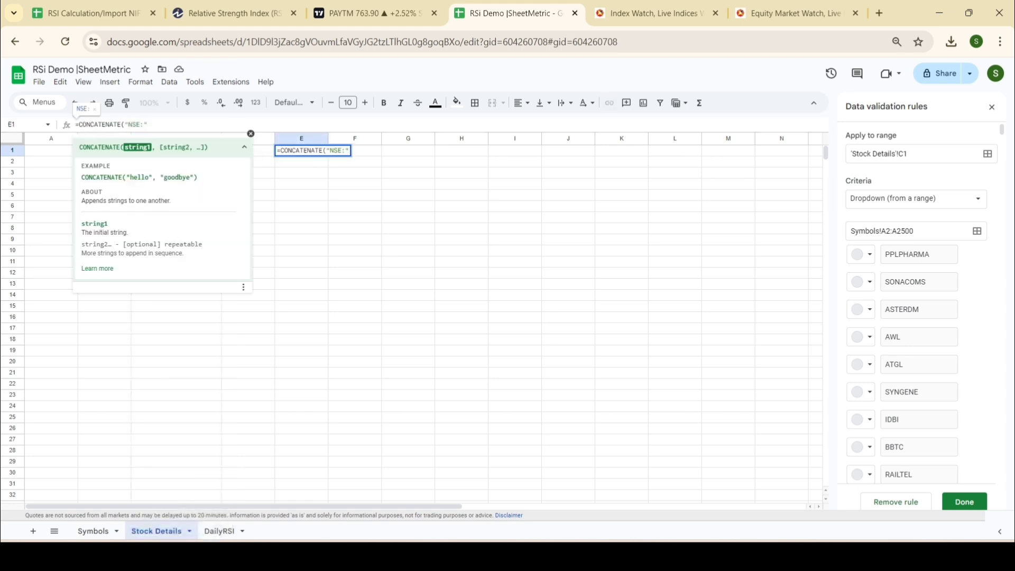
type(",")
left_click(251, 134)
left_click(189, 151)
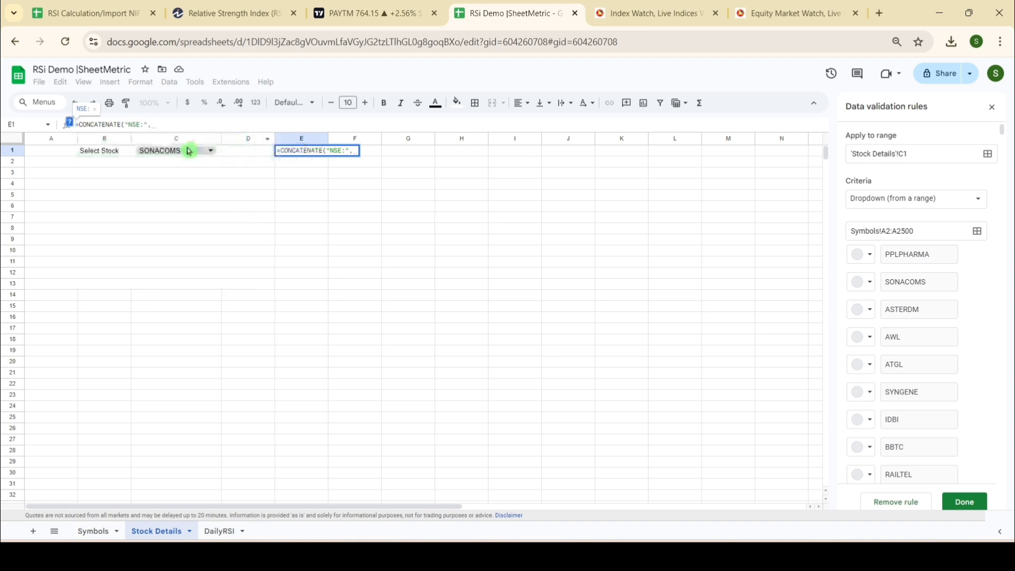
key("Return")
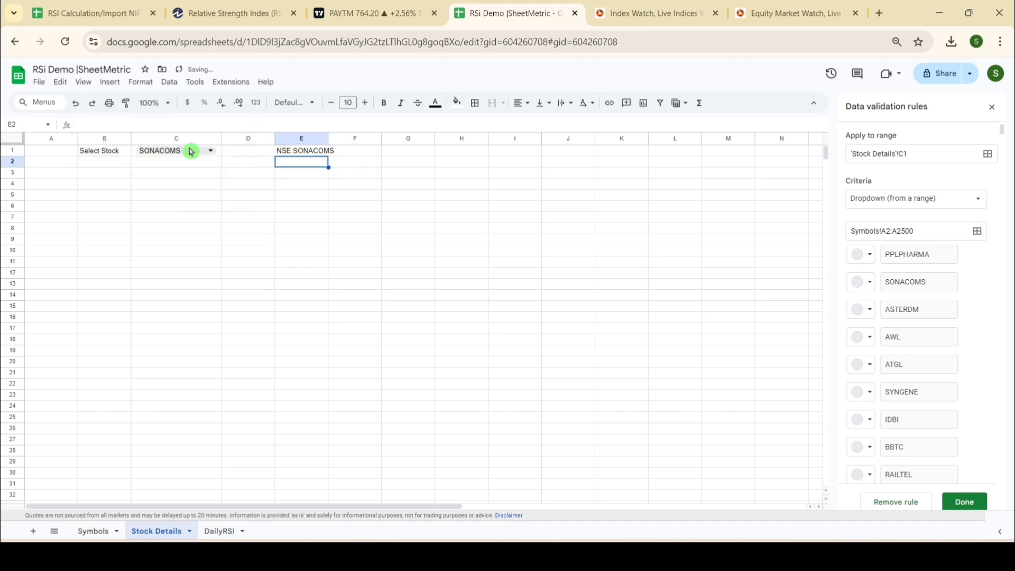
Step: Choose ASTERDM in the Select Stock dropdown and check its closing prices on the DailyRSI sheet
left_click(209, 151)
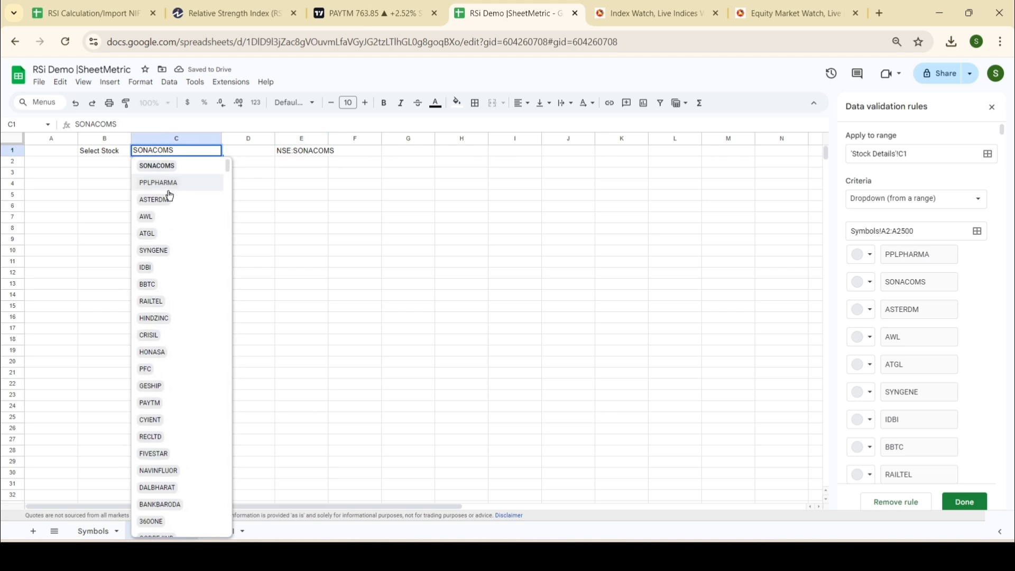
left_click(168, 199)
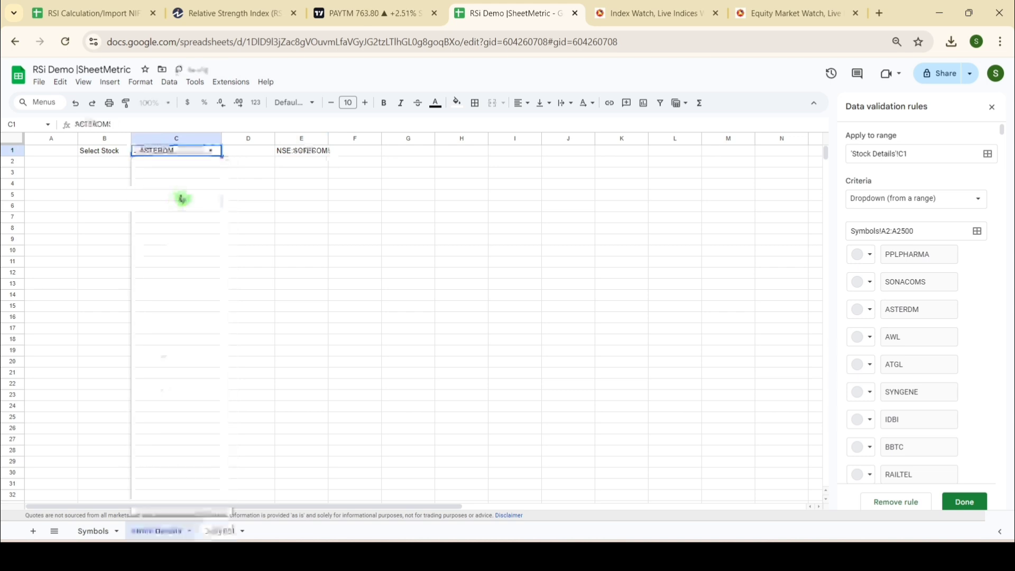
left_click(224, 531)
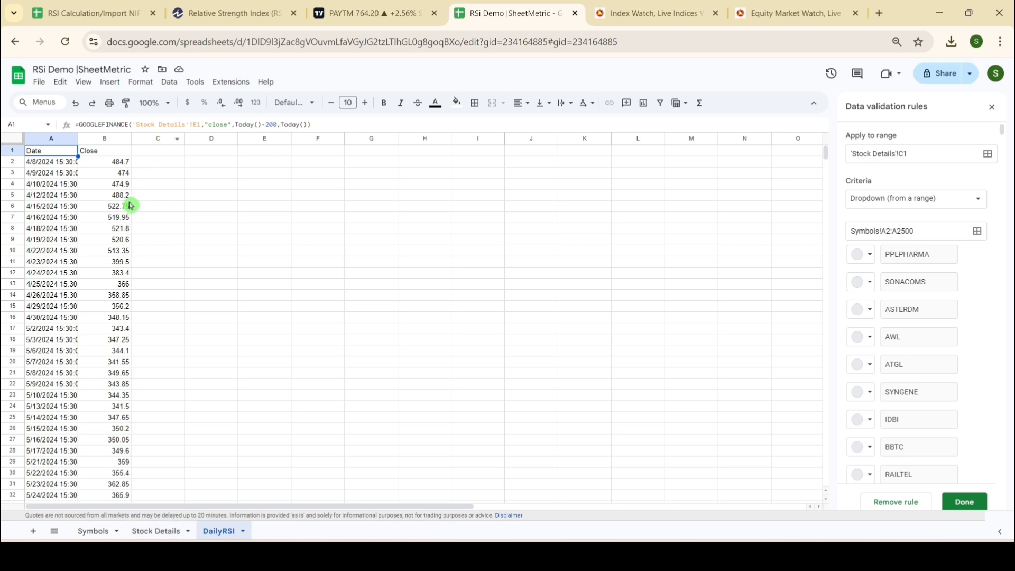
Step: Switch the Select Stock dropdown on Stock Details to IDBI and check the closing prices on DailyRSI
left_click(163, 531)
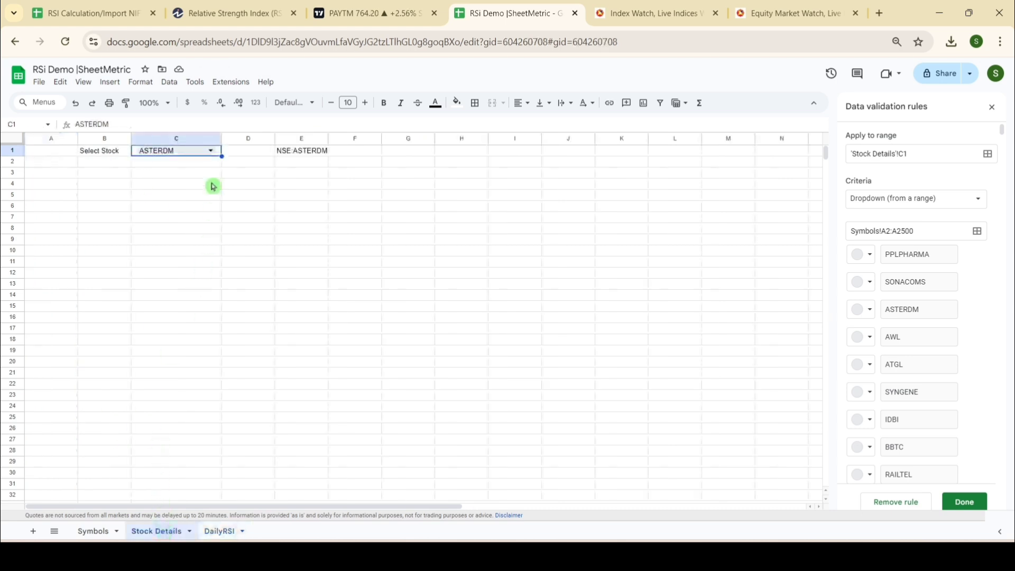
left_click(210, 155)
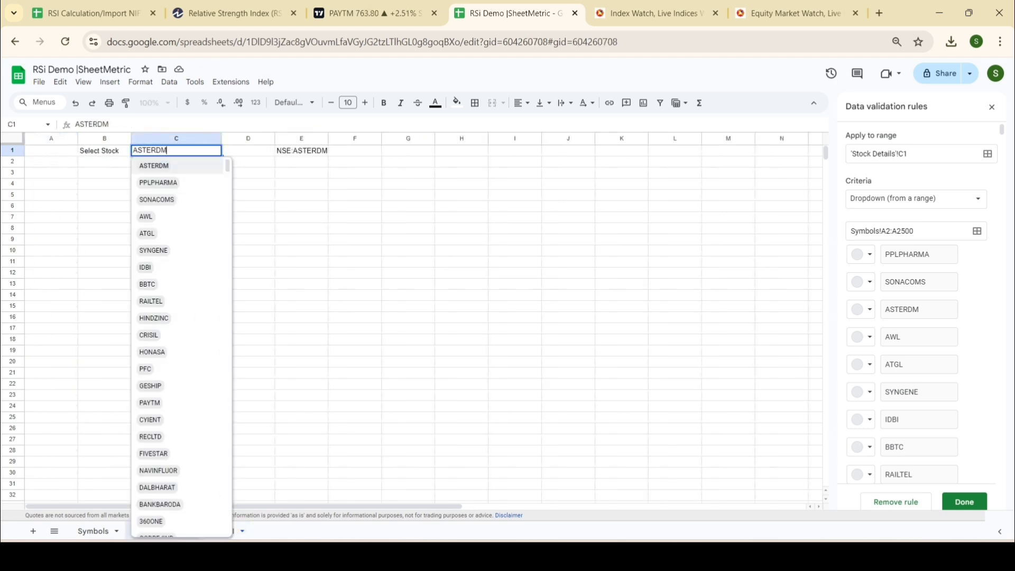
left_click(174, 271)
left_click(217, 530)
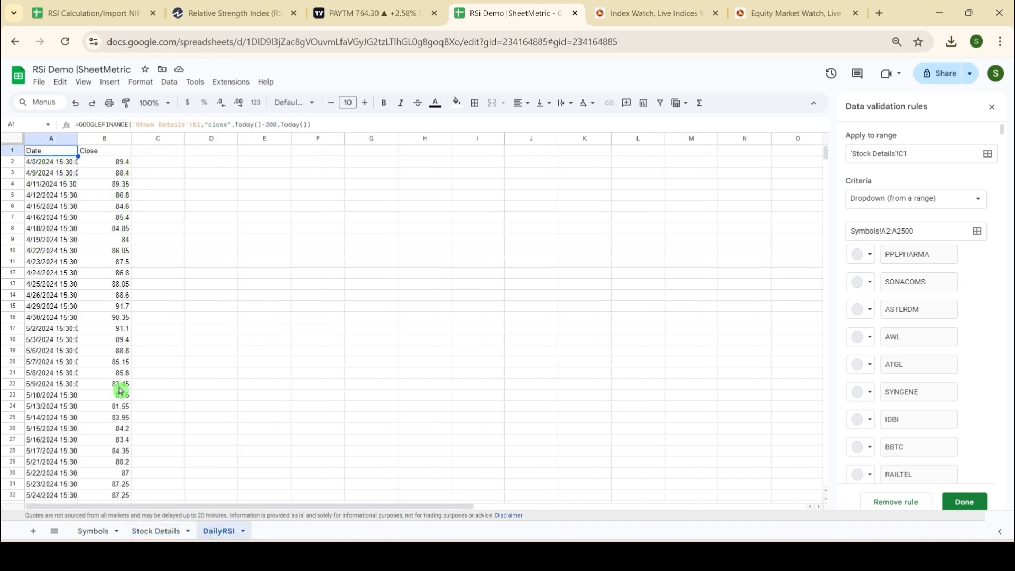
Step: Move the Stock Details sheet in front of the Symbols sheet
left_click(106, 530)
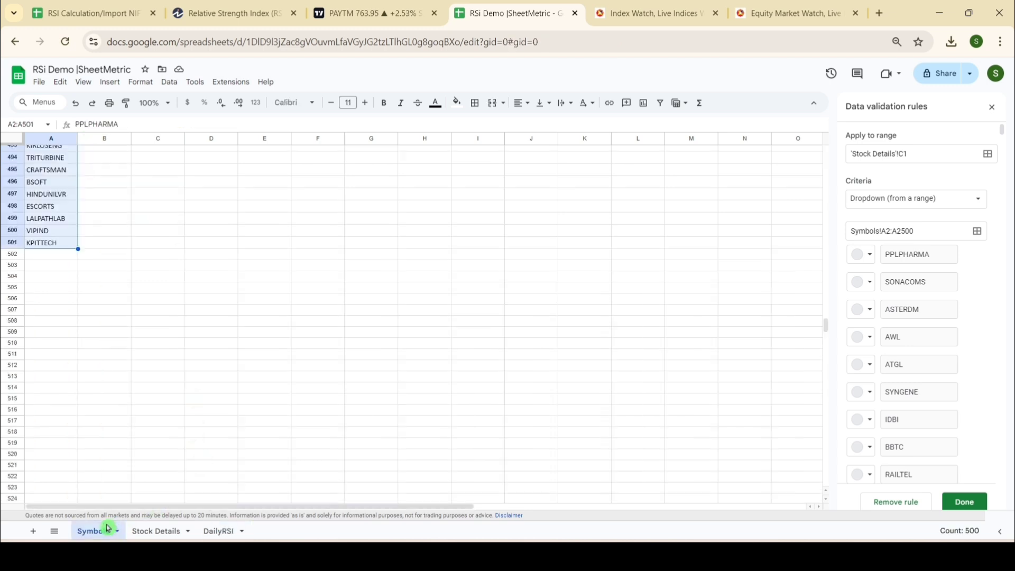
left_click_drag(158, 531, 93, 535)
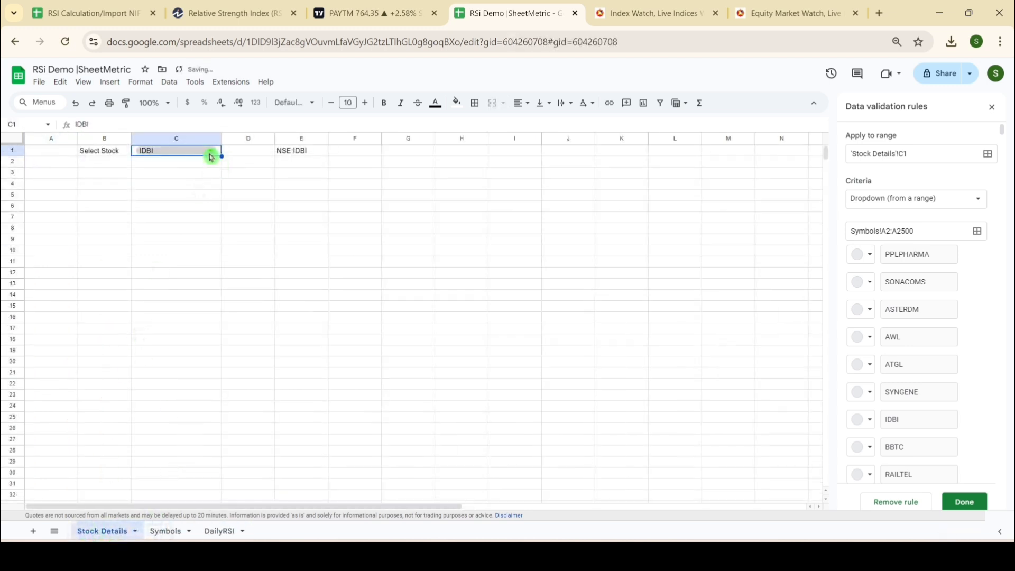
Step: Set the Select Stock dropdown in C1 to CRISIL and view its closing prices on the DailyRSI sheet
left_click(211, 151)
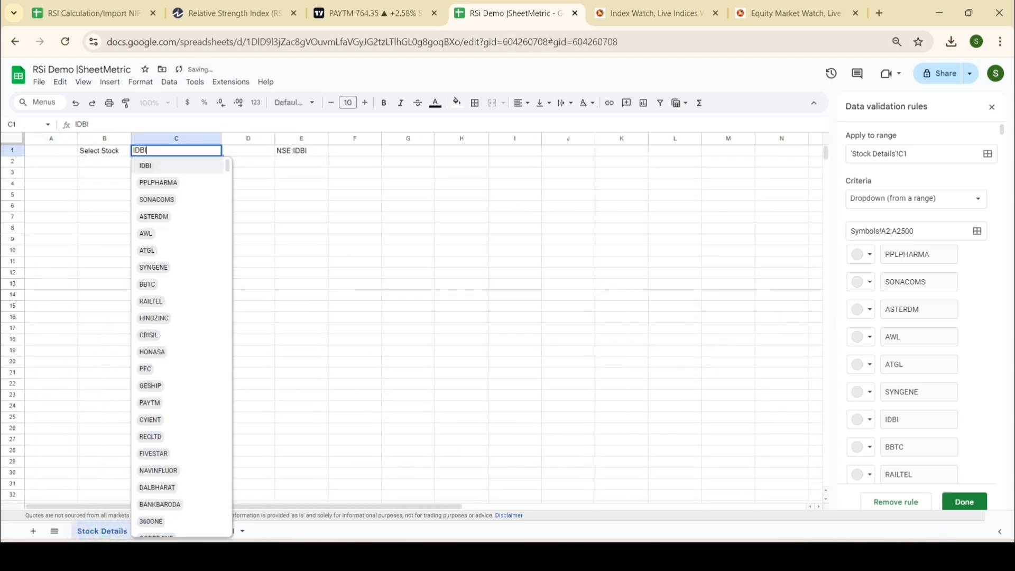
left_click(168, 338)
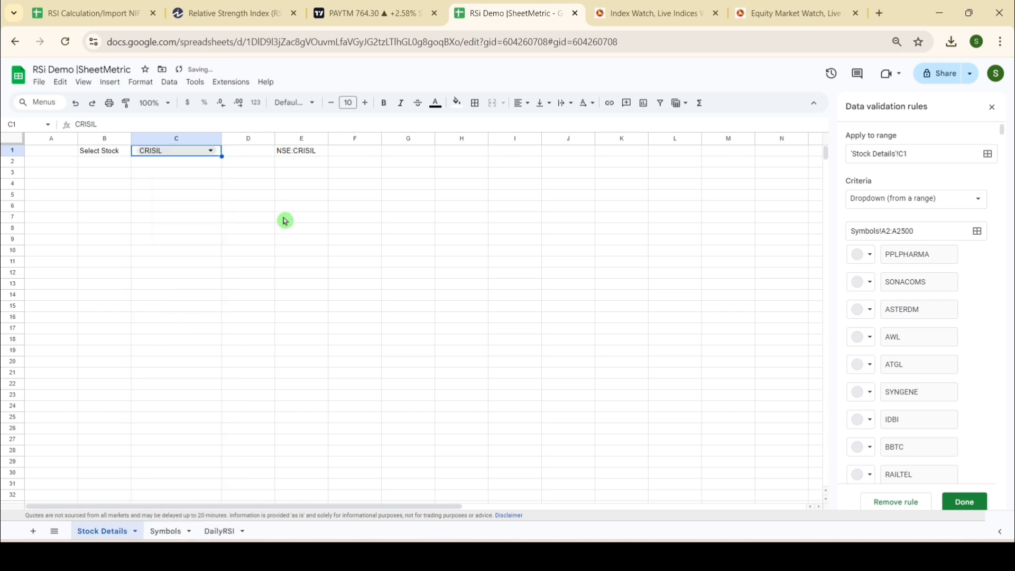
left_click(219, 531)
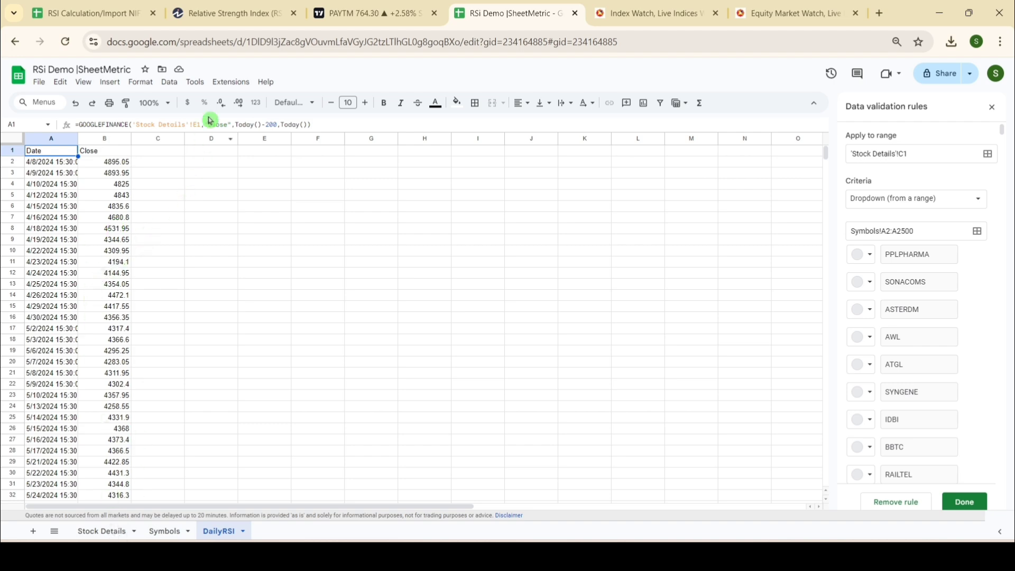
Step: Consult the RSI formula on the Investopedia page, return to the RSi Demo spreadsheet and close the data validation rules
left_click(236, 6)
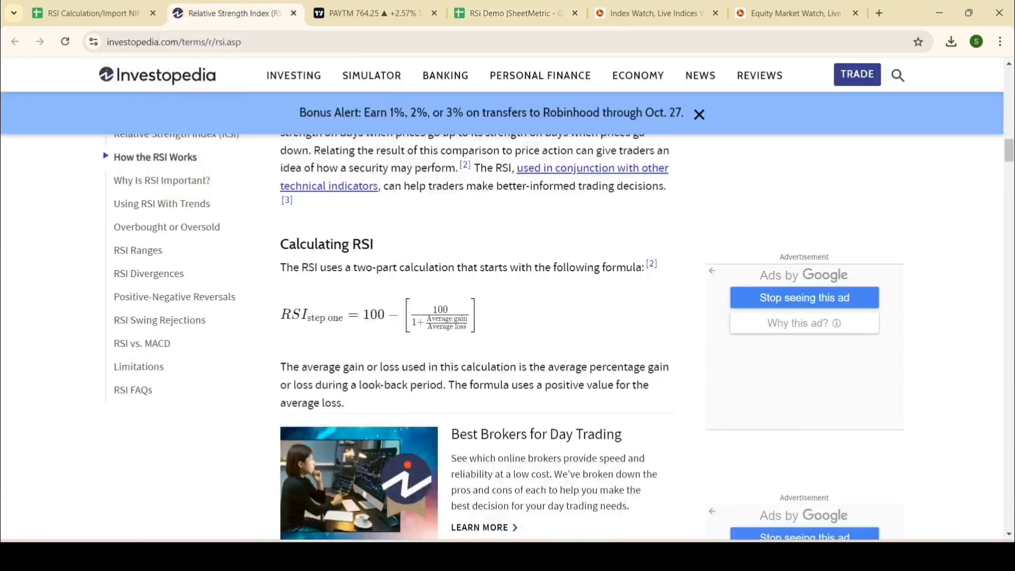
left_click(507, 13)
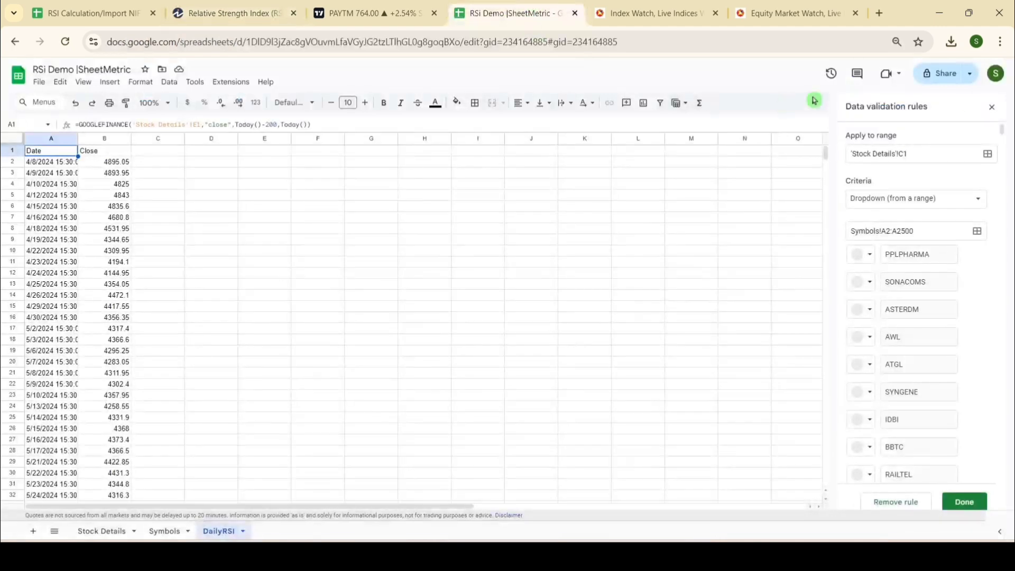
left_click(986, 107)
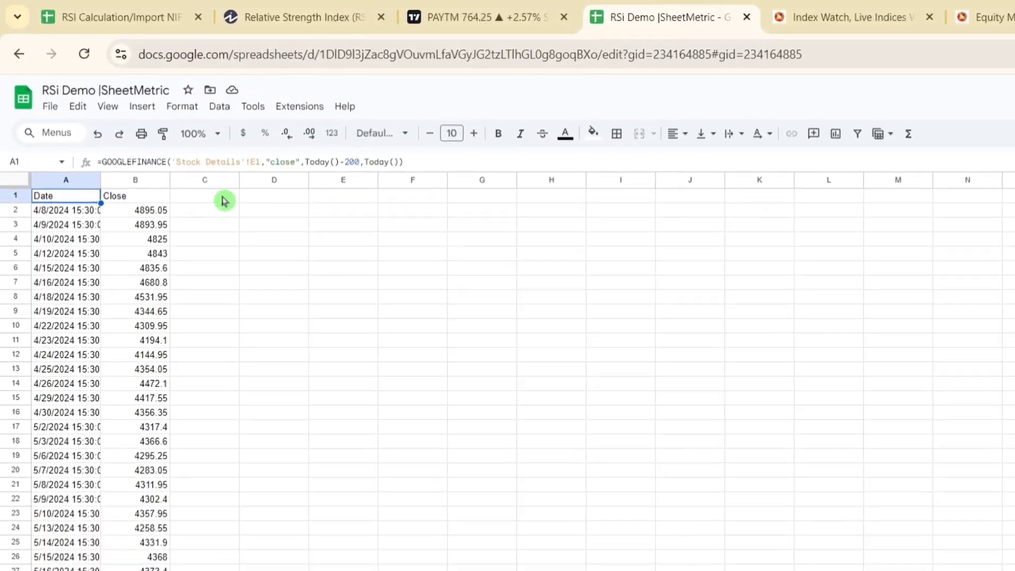
Step: Enter the headers Daily Change, Gain and Loss in cells C1, D1 and E1 of the DailyRSI sheet
left_click(173, 154)
type("Daily Change")
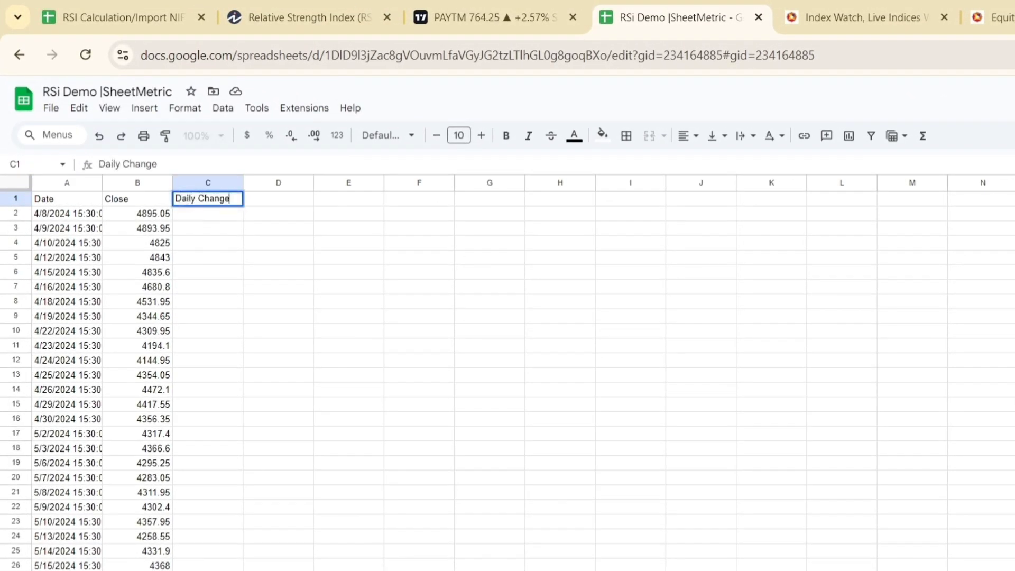
key("Tab")
type("G")
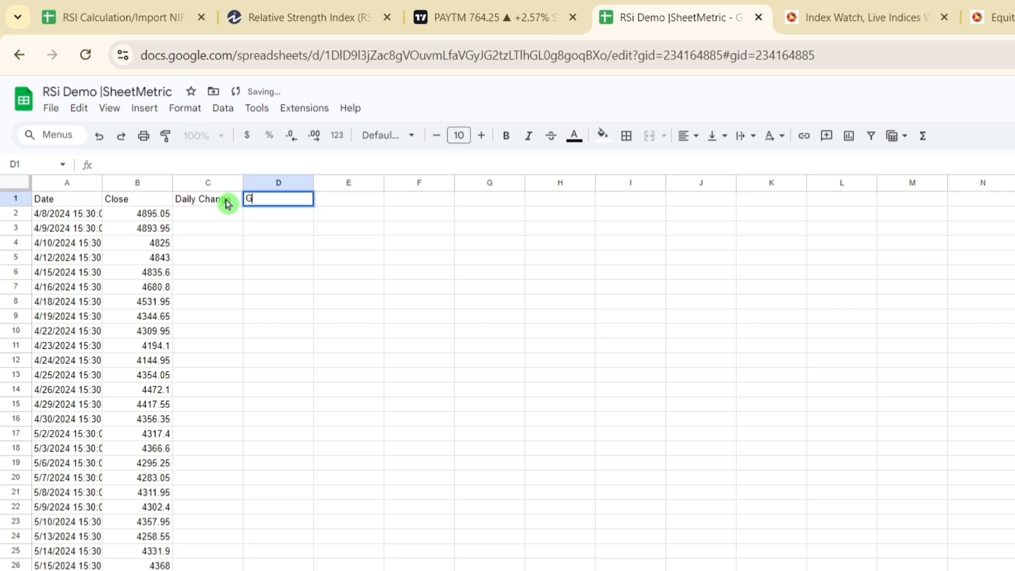
type("ain")
key("Tab")
type("Loss")
key("Tab")
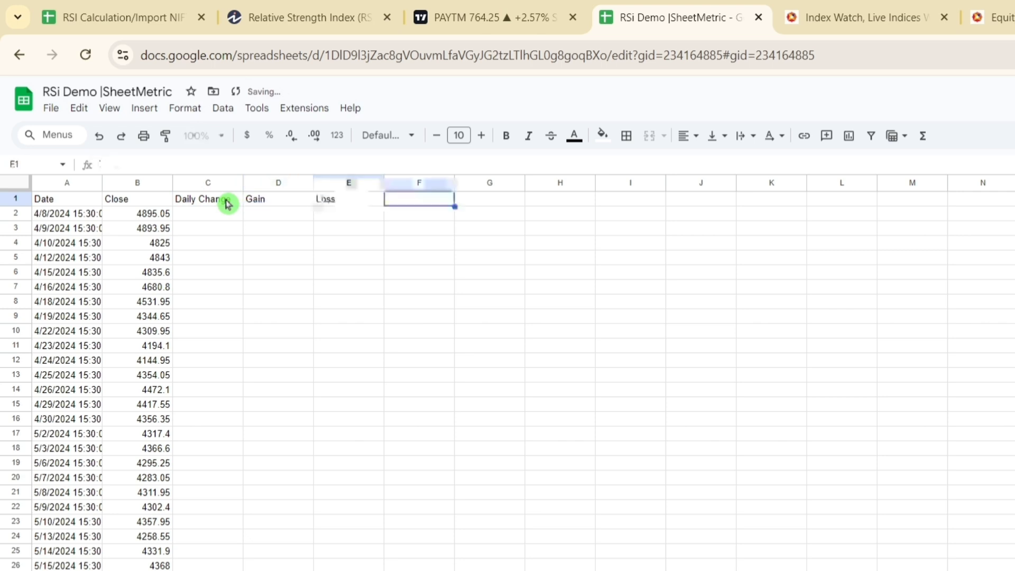
Step: Add the headers Avg Gain in F1 and Avg Loss in G1
type("Avg Gain")
key("Tab")
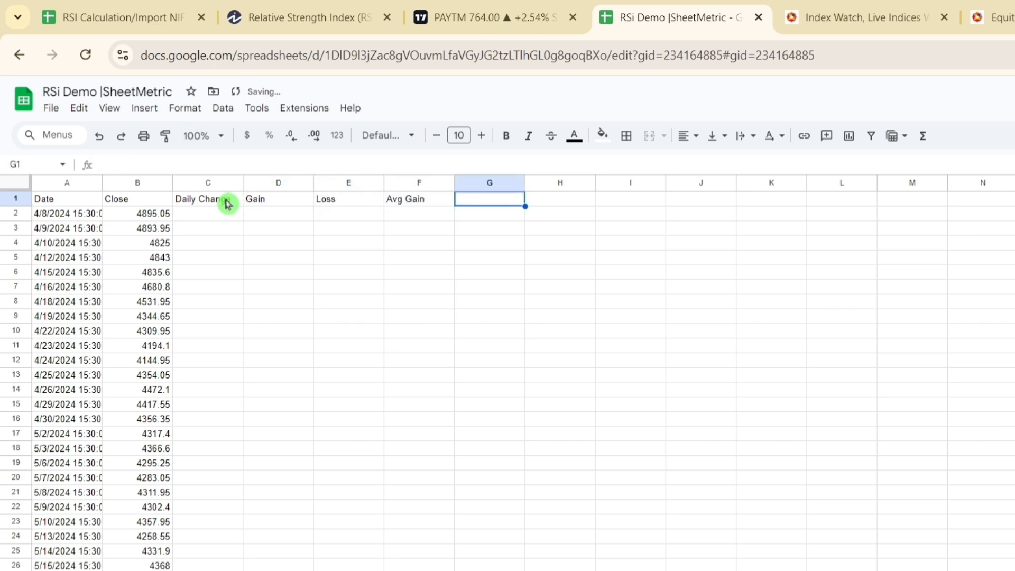
type("Avg Loss")
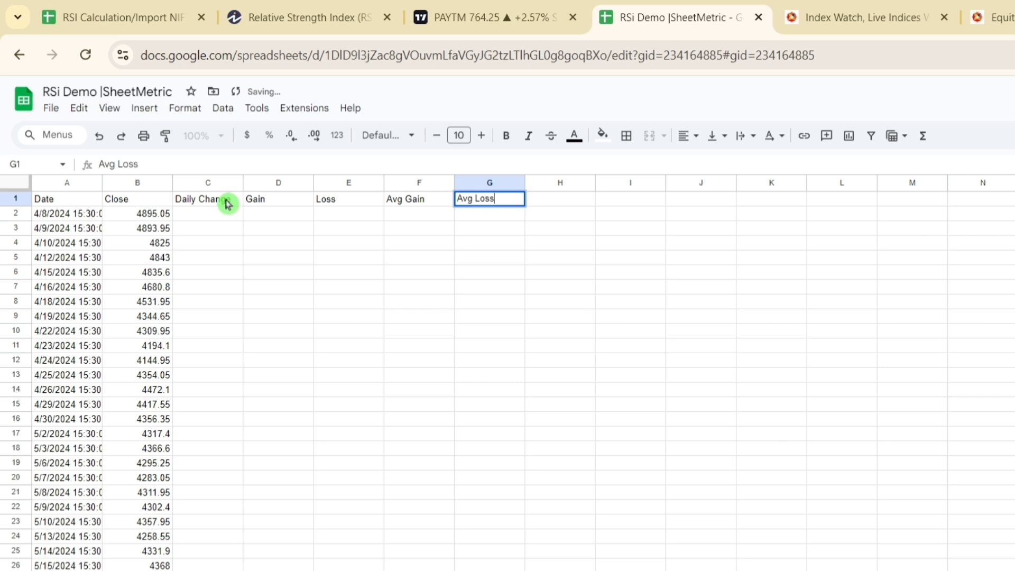
key("Tab")
Step: Enter the header RS (Avg Gain/Avg Loss) in H1 and RSI in I1
type("RS")
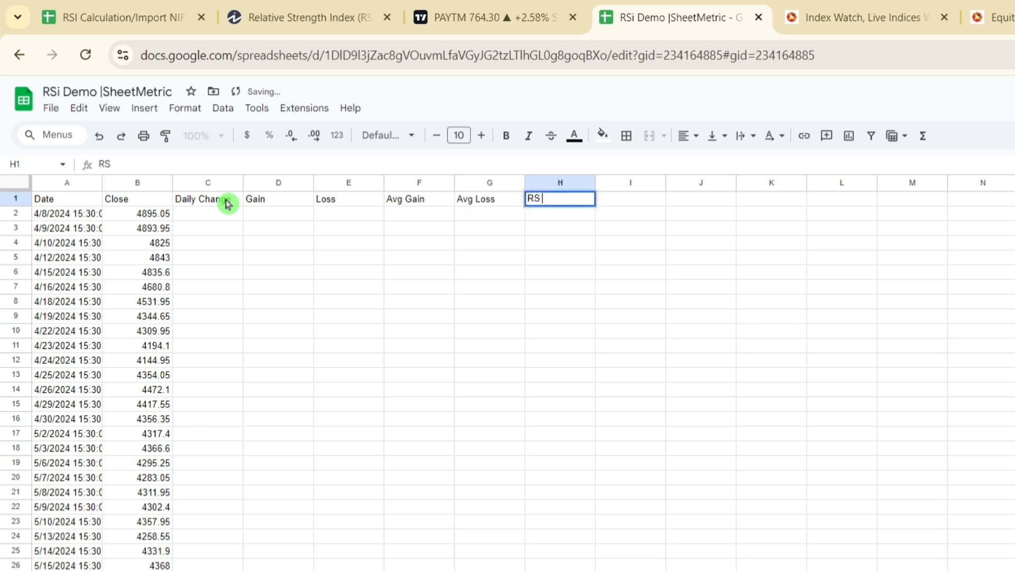
type(" (Avg Gain")
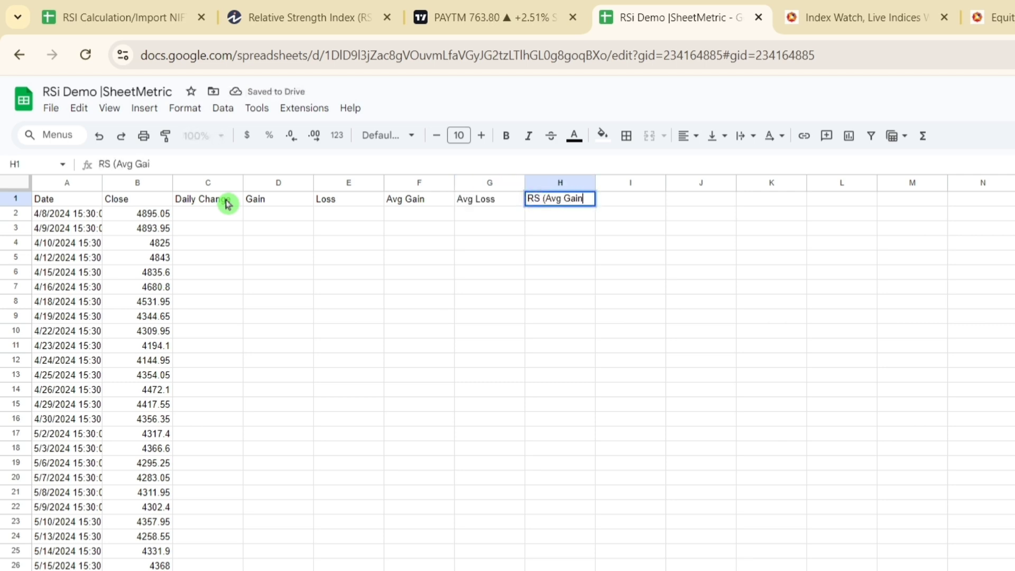
type("/Avg Los")
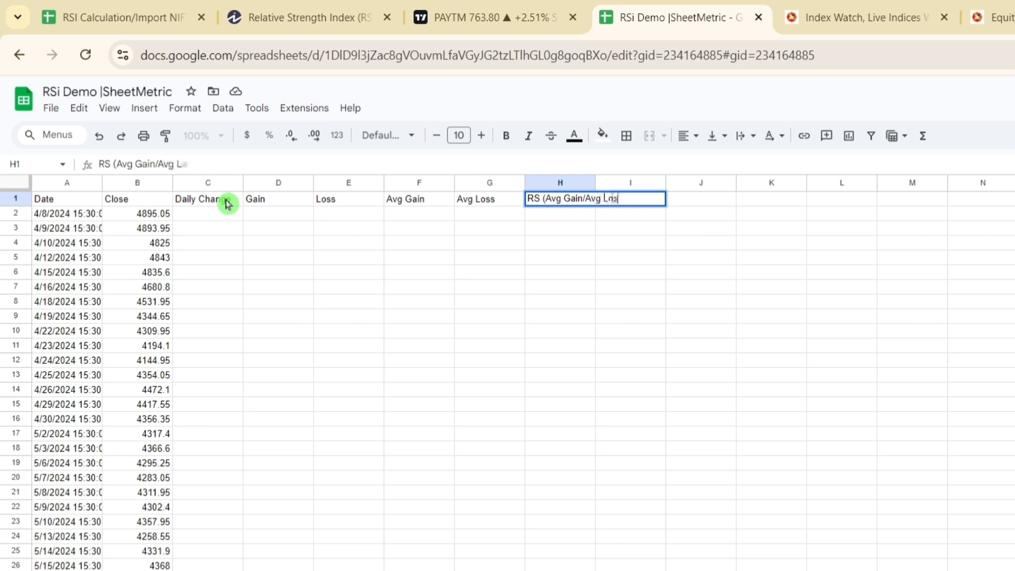
type("s)")
key("Return")
key("Up")
key("Right")
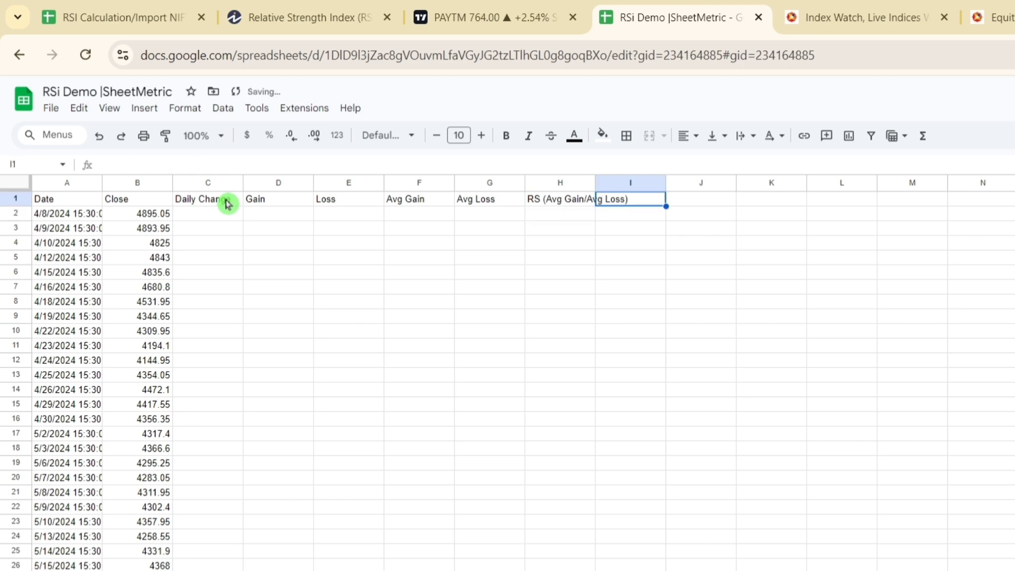
type("RSI")
key("Tab")
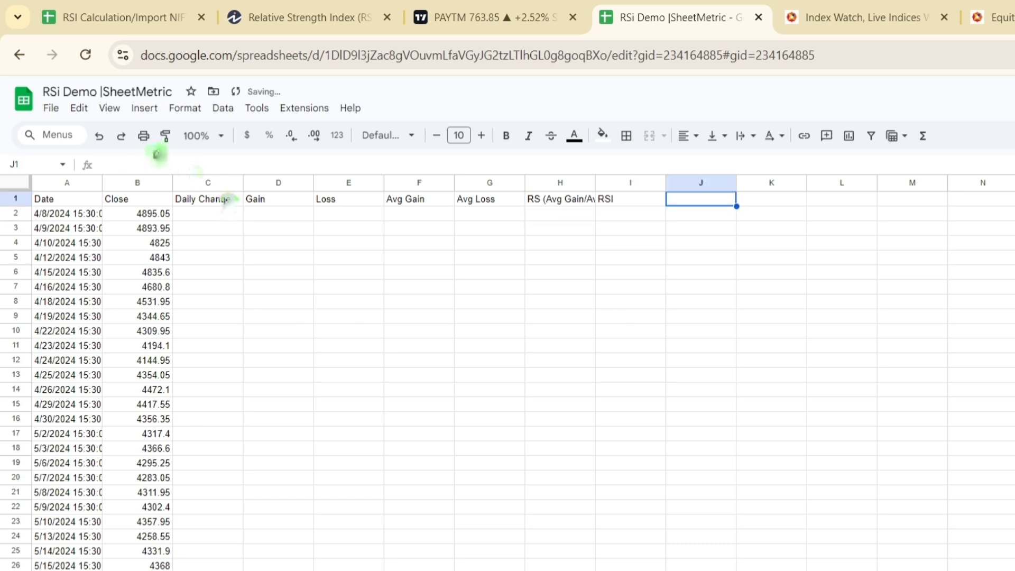
Step: Insert a new drawing and handwrite the formula RSI = 100 - 100/(1+RS) with the scribble line
left_click(153, 110)
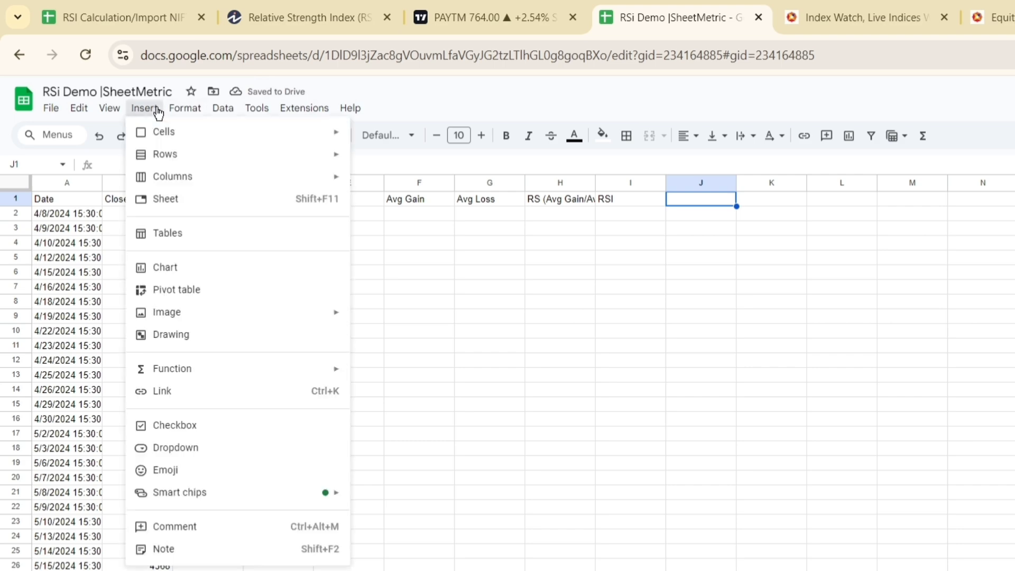
mouse_move(214, 322)
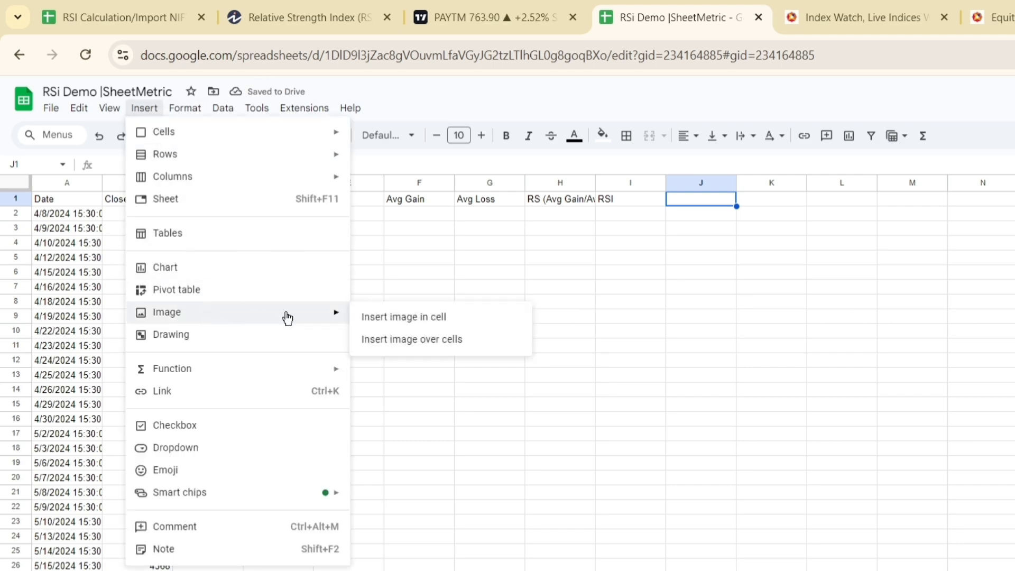
left_click(281, 337)
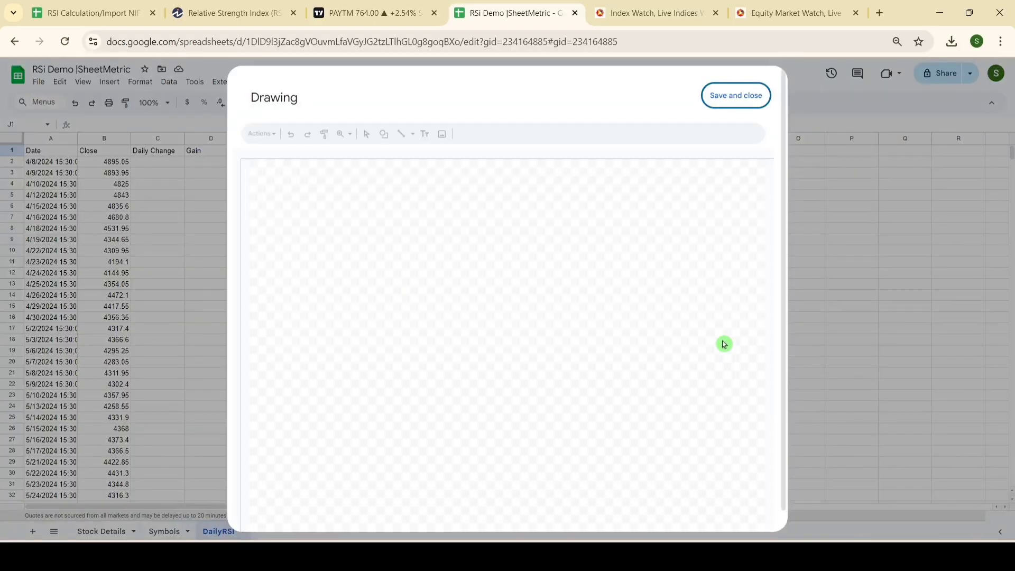
left_click(413, 134)
left_click(444, 205)
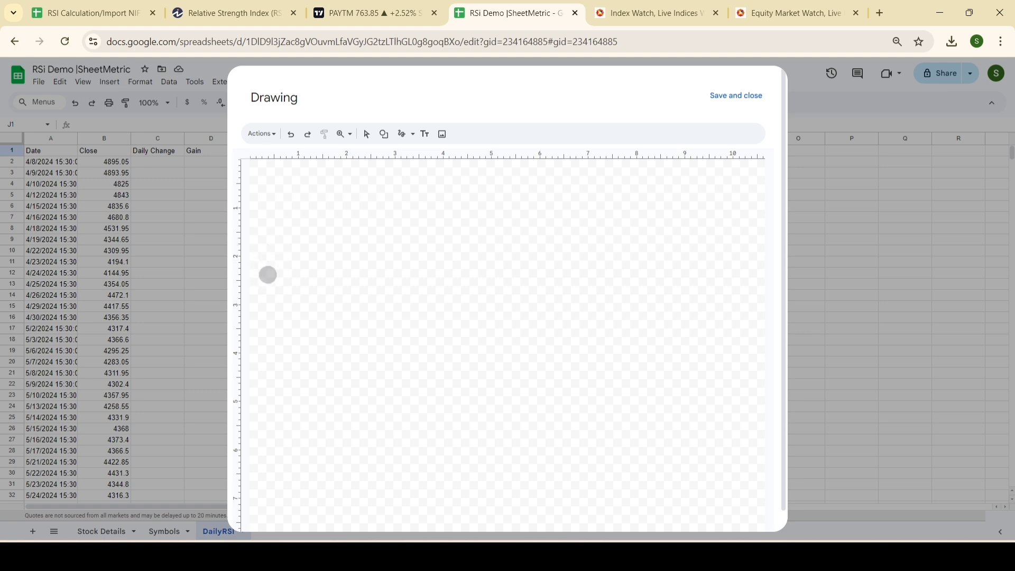
mouse_move(268, 249)
left_mouse_down()
mouse_move(310, 278)
mouse_move(281, 295)
left_mouse_up()
mouse_move(334, 237)
left_mouse_down()
mouse_move(305, 237)
mouse_move(323, 276)
left_mouse_up()
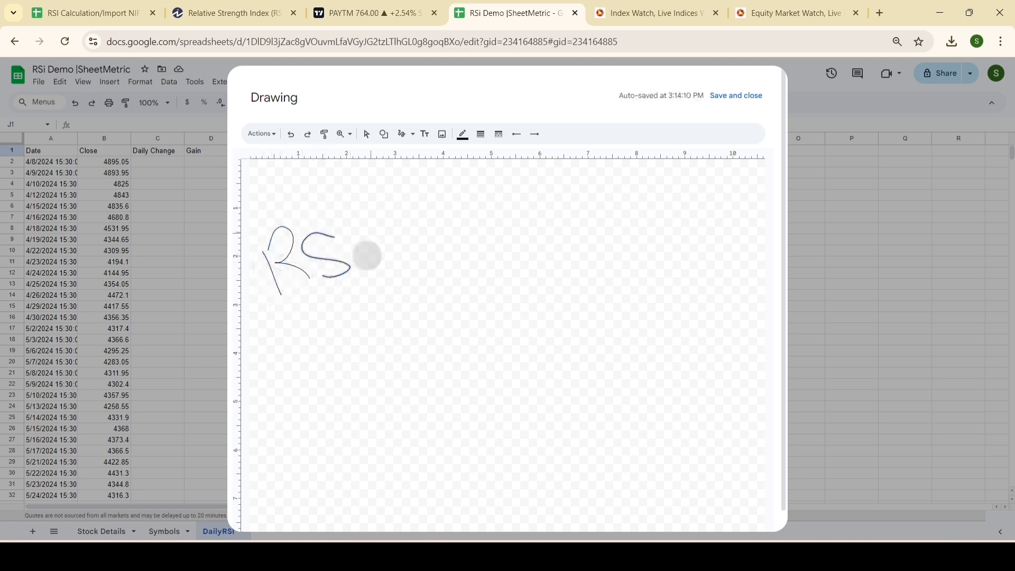
left_click_drag(370, 234, 369, 266)
mouse_move(394, 243)
left_mouse_down()
mouse_move(429, 241)
mouse_move(458, 263)
left_mouse_up()
left_click_drag(474, 231, 570, 232)
left_click_drag(603, 177, 611, 203)
left_click_drag(632, 181, 675, 181)
left_click_drag(601, 226, 713, 217)
left_click_drag(604, 240, 603, 297)
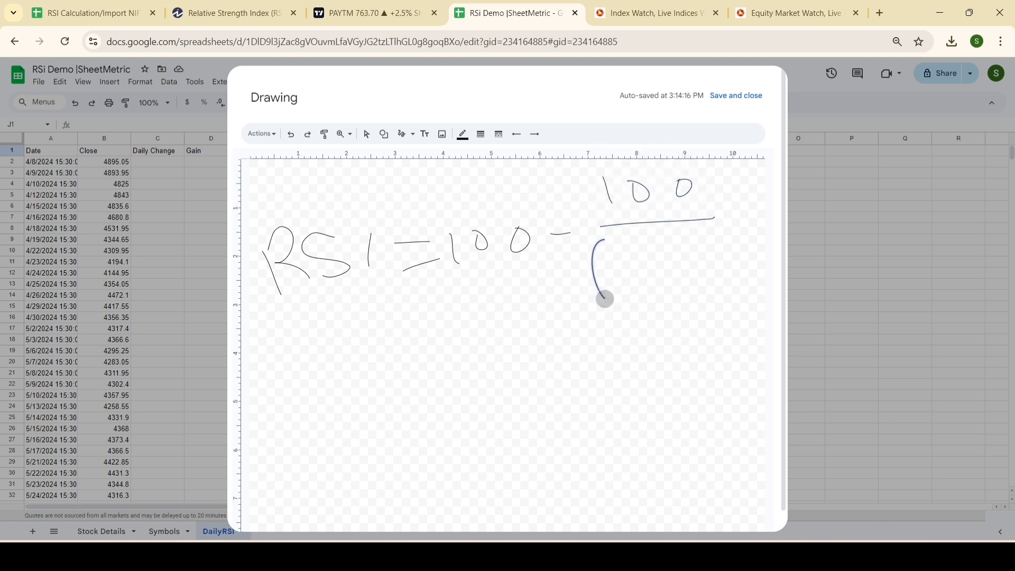
left_click_drag(623, 264, 622, 283)
mouse_move(647, 275)
left_mouse_down()
mouse_move(672, 270)
mouse_move(665, 293)
mouse_move(685, 286)
left_mouse_up()
mouse_move(672, 249)
left_mouse_down()
mouse_move(681, 268)
mouse_move(717, 284)
left_mouse_up()
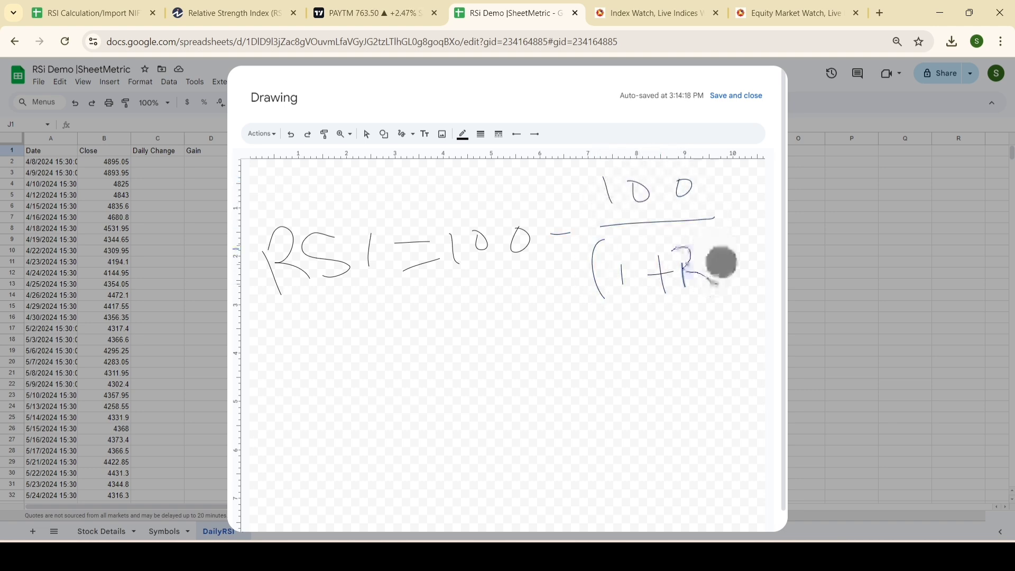
left_click_drag(728, 250, 722, 277)
left_click_drag(746, 232, 748, 286)
Step: Handwrite RS = Avg Gain / Avg Loss below the RSI formula and save the drawing into the sheet
mouse_move(311, 388)
left_mouse_down()
mouse_move(320, 421)
mouse_move(368, 419)
left_mouse_up()
left_click_drag(386, 376, 388, 410)
mouse_move(433, 396)
left_mouse_down()
mouse_move(453, 389)
mouse_move(465, 407)
left_mouse_up()
mouse_move(505, 366)
left_mouse_down()
mouse_move(506, 323)
mouse_move(533, 366)
mouse_move(560, 341)
mouse_move(585, 370)
left_mouse_up()
mouse_move(621, 311)
left_mouse_down()
mouse_move(615, 325)
mouse_move(675, 326)
mouse_move(695, 345)
mouse_move(731, 339)
left_mouse_up()
left_click_drag(514, 396, 688, 374)
mouse_move(513, 433)
left_mouse_down()
mouse_move(532, 425)
mouse_move(545, 453)
left_mouse_up()
left_click_drag(498, 441, 533, 432)
mouse_move(553, 424)
left_mouse_down()
mouse_move(569, 442)
mouse_move(576, 422)
left_mouse_up()
mouse_move(604, 422)
left_mouse_down()
mouse_move(605, 442)
mouse_move(604, 424)
left_mouse_up()
mouse_move(656, 390)
left_mouse_down()
mouse_move(661, 428)
mouse_move(679, 409)
mouse_move(727, 427)
left_mouse_up()
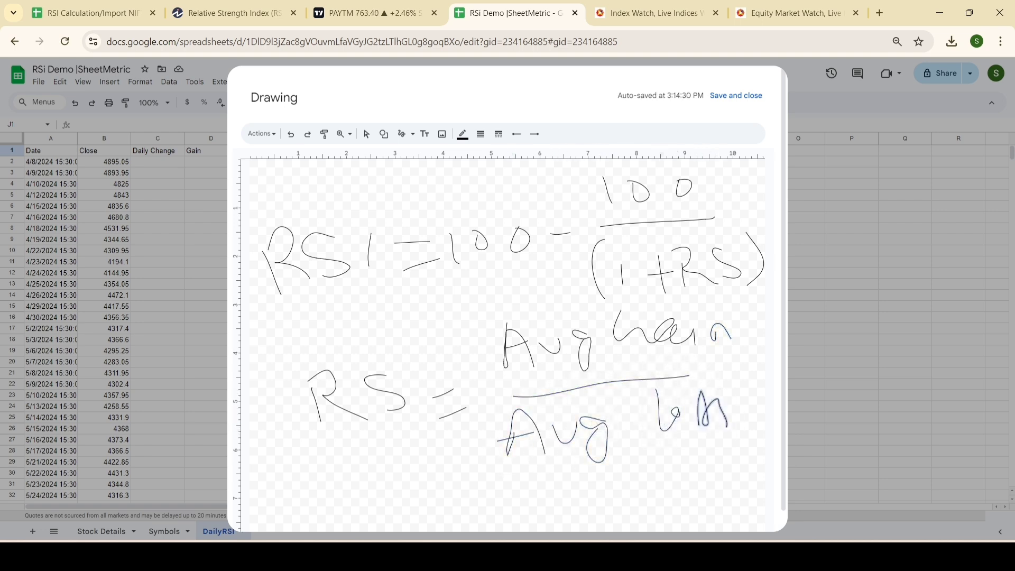
left_click(735, 95)
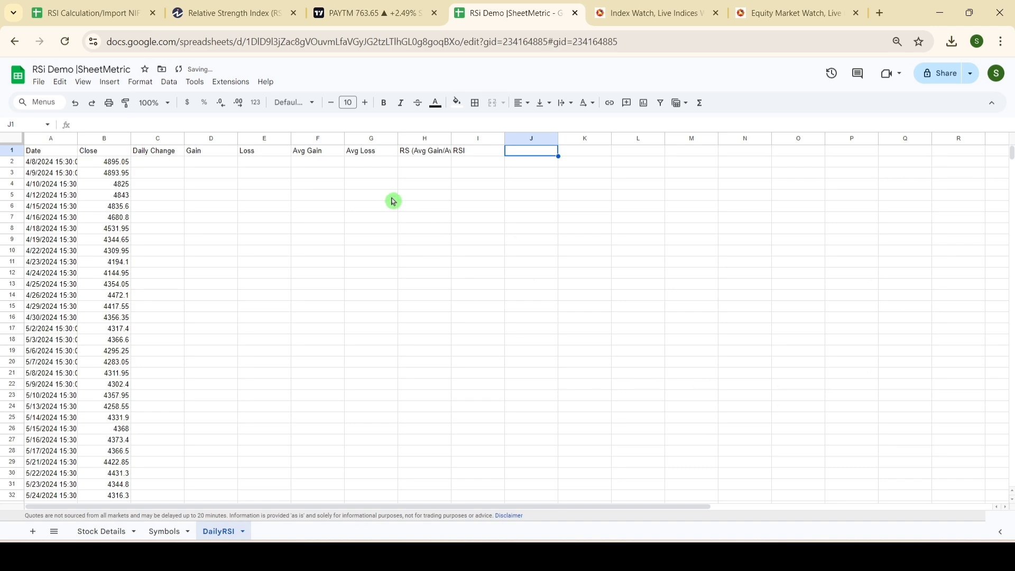
Step: Shrink the handwritten formula drawing and place it over the empty columns L to Q beside the table
left_click(518, 154)
mouse_move(518, 154)
left_mouse_down()
mouse_move(742, 290)
mouse_move(310, 192)
left_mouse_up()
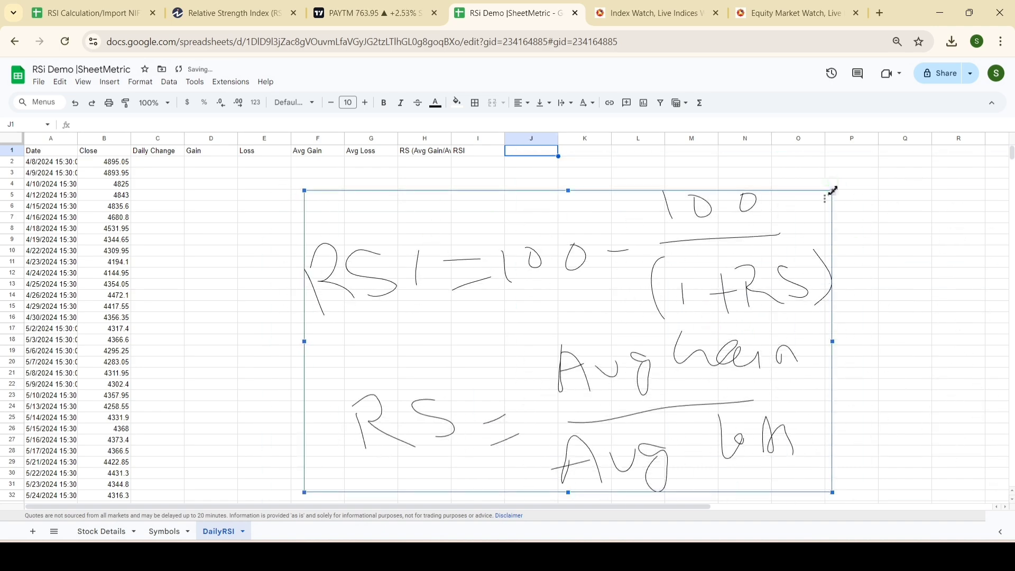
left_click_drag(831, 191, 622, 308)
mouse_move(592, 328)
left_mouse_down()
mouse_move(928, 205)
mouse_move(916, 185)
left_mouse_up()
Step: Calculate the daily change in C3 with =B3-B2 and accept the suggested autofill for the rest of the column
left_click(147, 163)
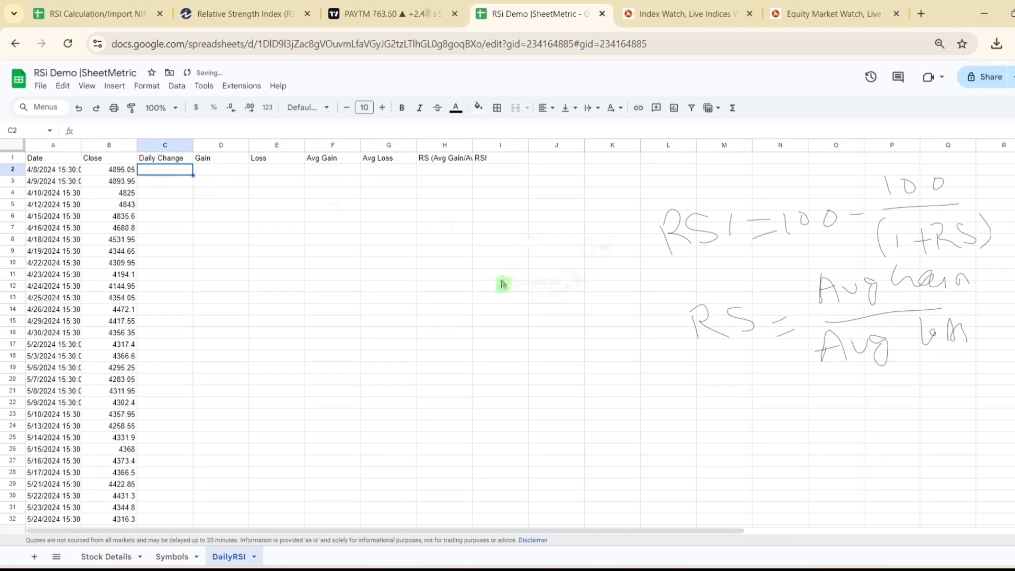
left_click(175, 189)
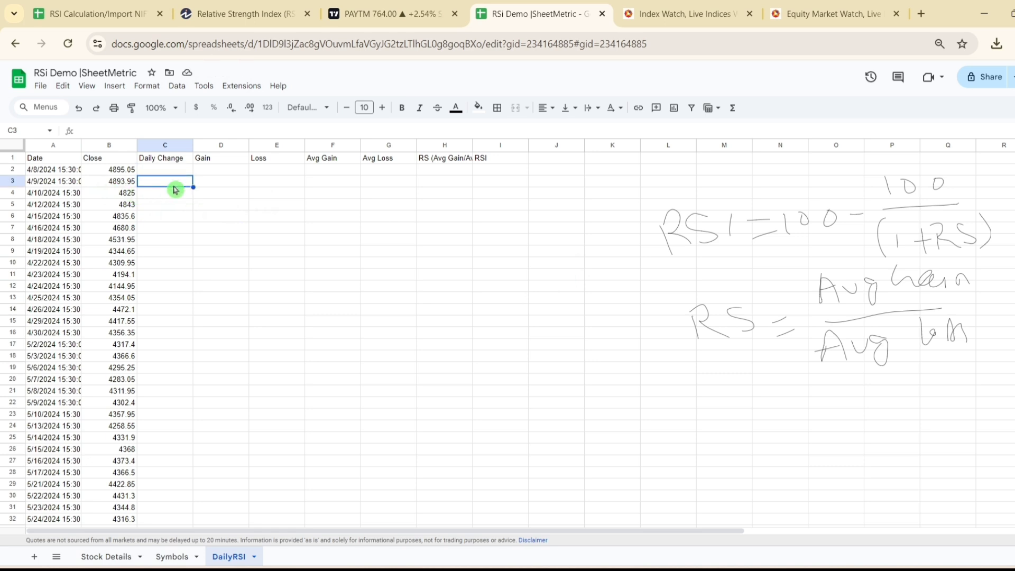
type("=")
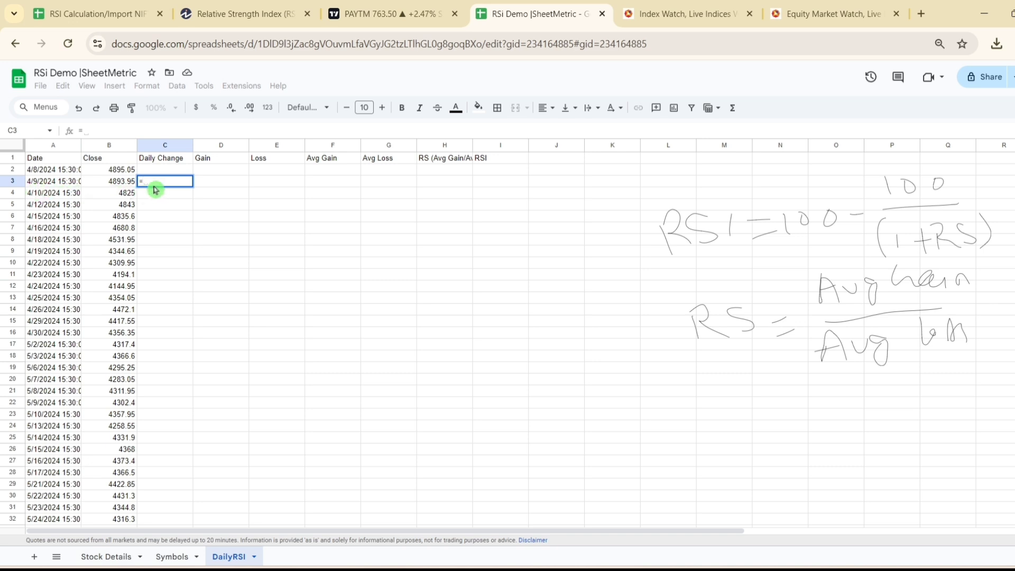
left_click(131, 182)
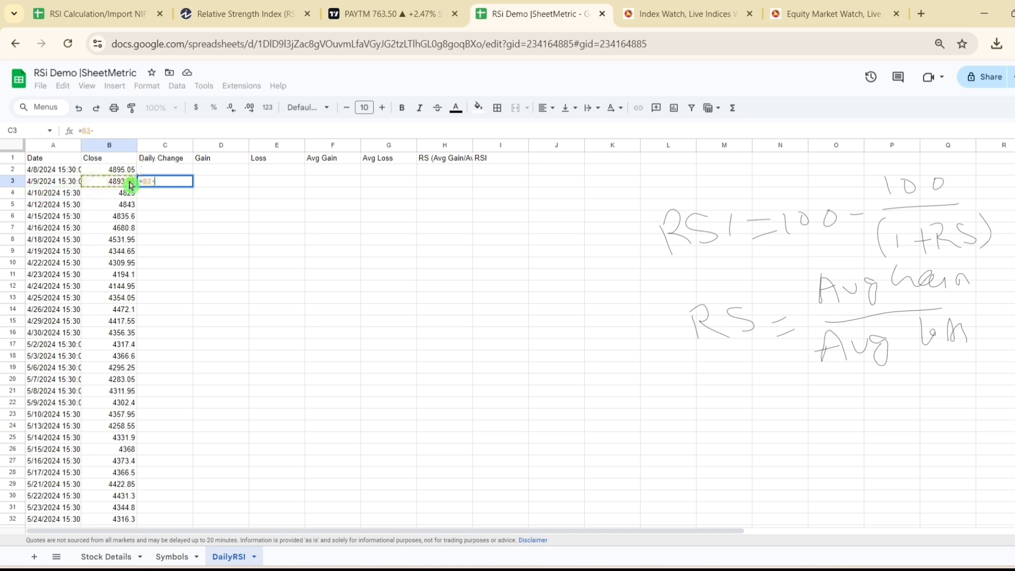
type("-")
left_click(121, 171)
key("Return")
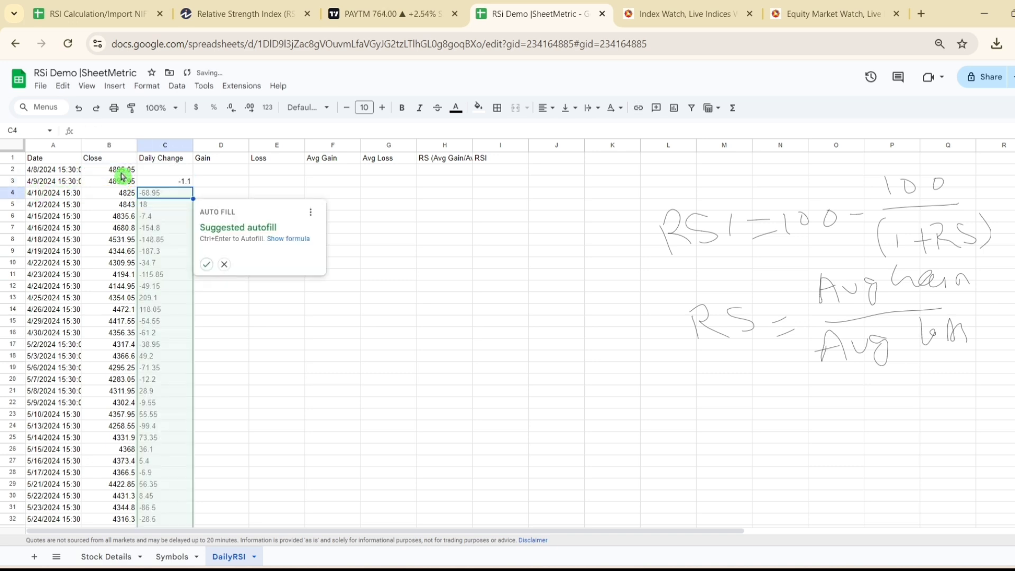
left_click(206, 264)
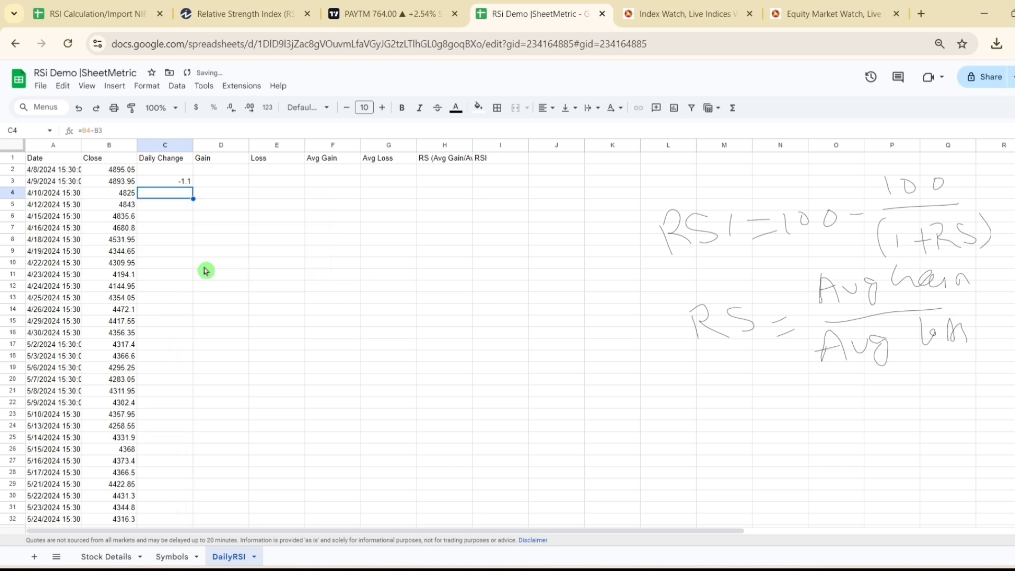
left_click(221, 214)
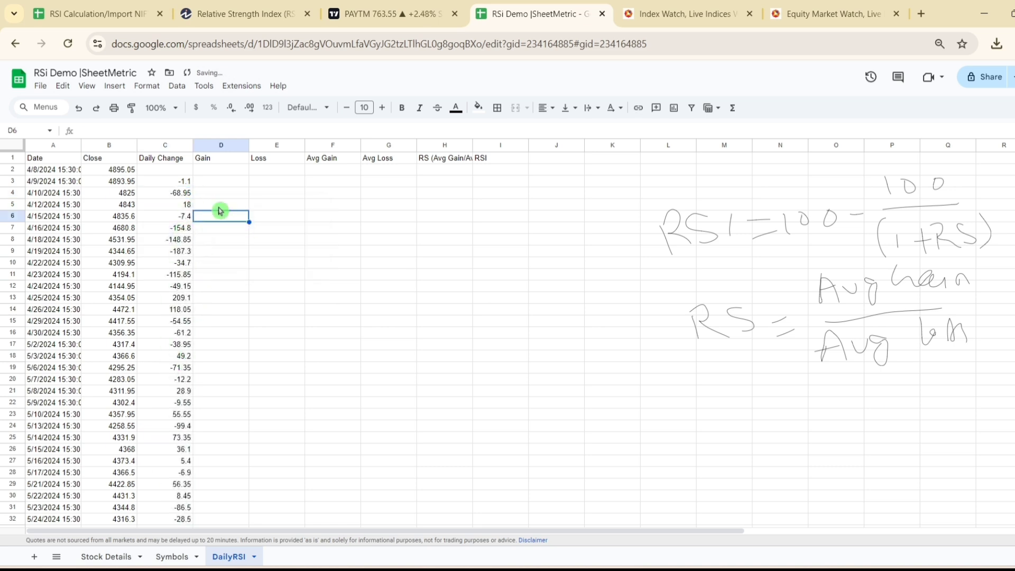
left_click(181, 185)
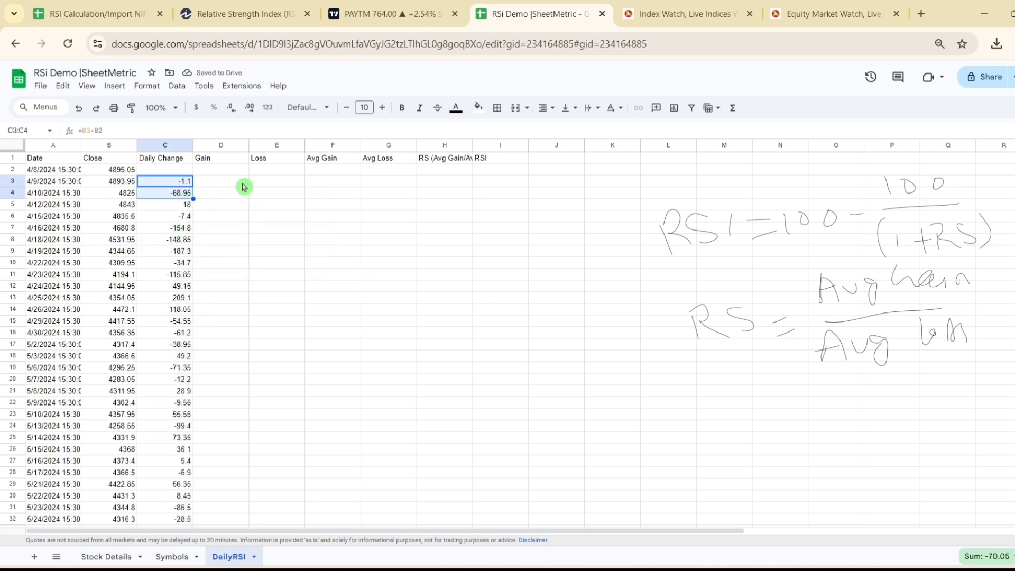
left_click(267, 194)
left_click(185, 206)
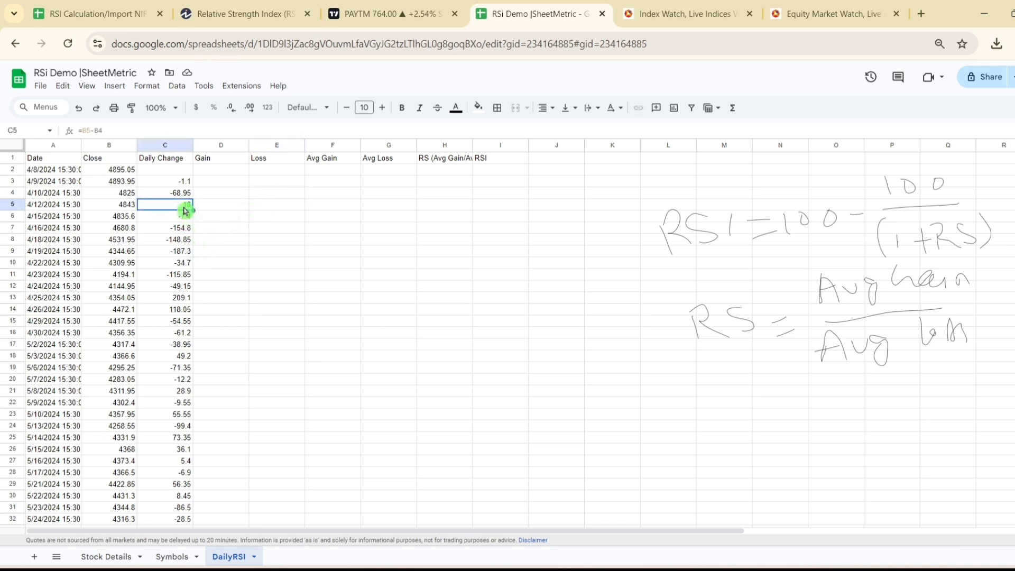
Step: Enter =IF(C3<0,0,C3) in D3 of the Gain column so negative daily changes count as zero
left_click(212, 189)
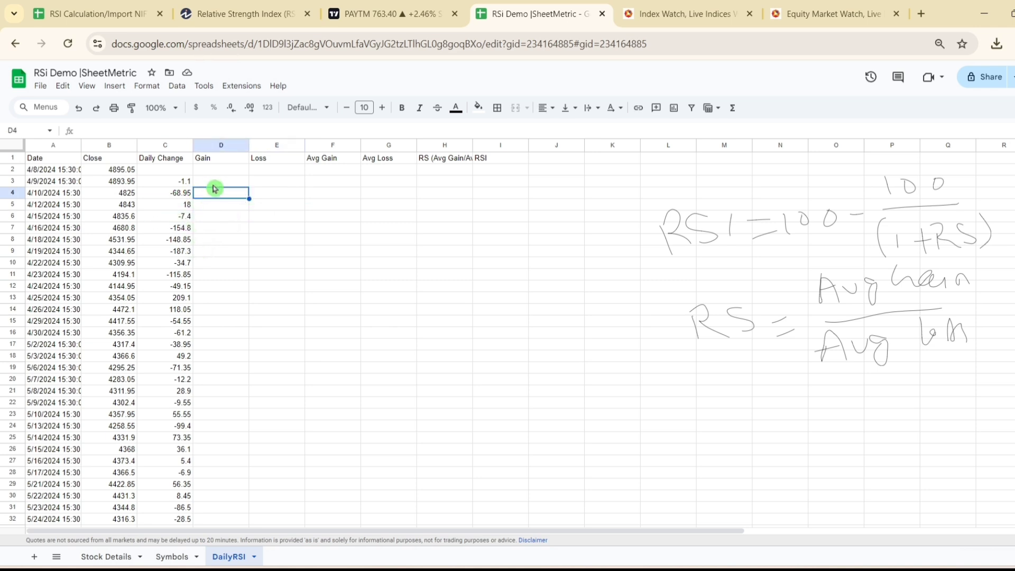
left_click(214, 184)
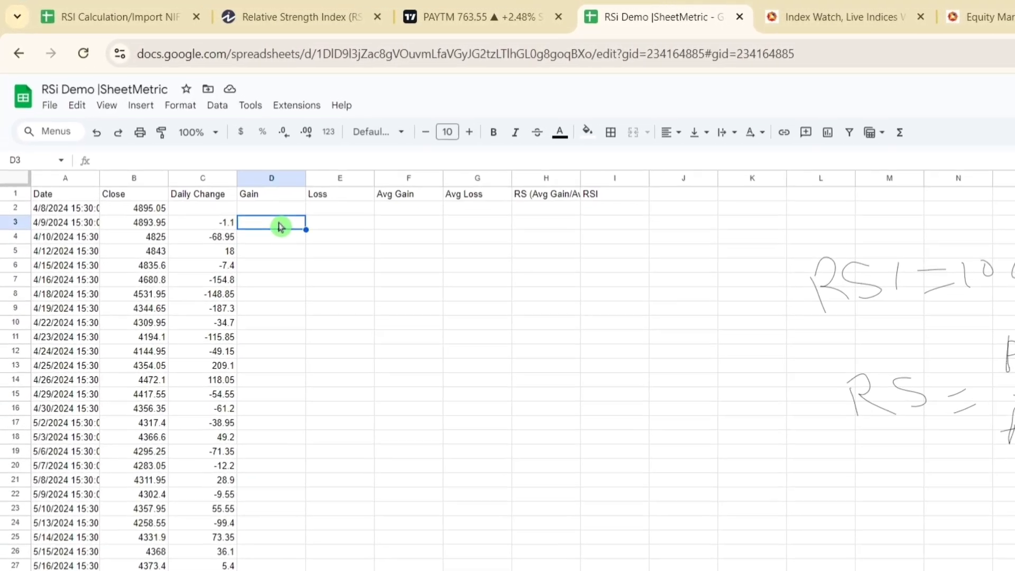
type("=IF")
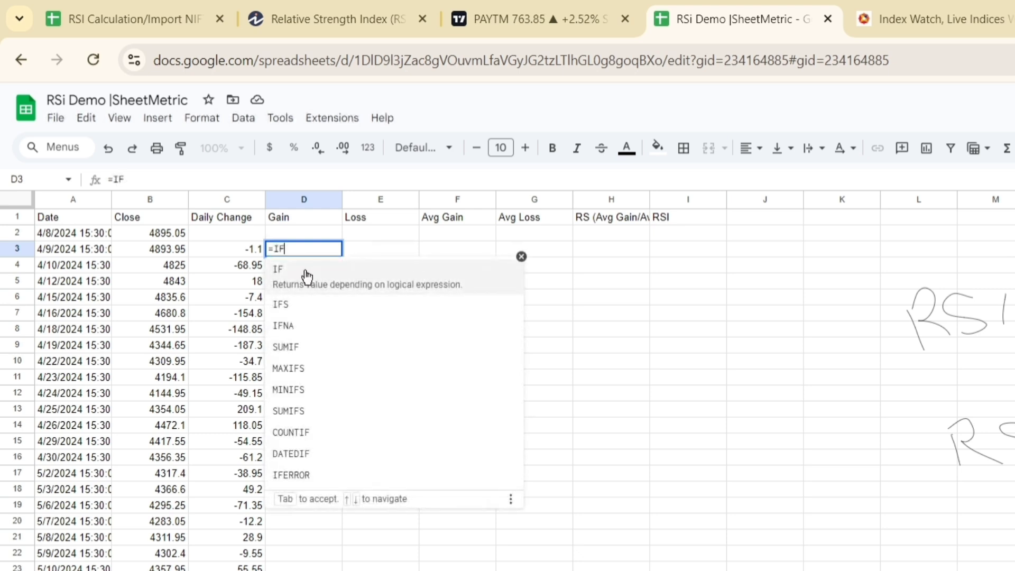
left_click(307, 276)
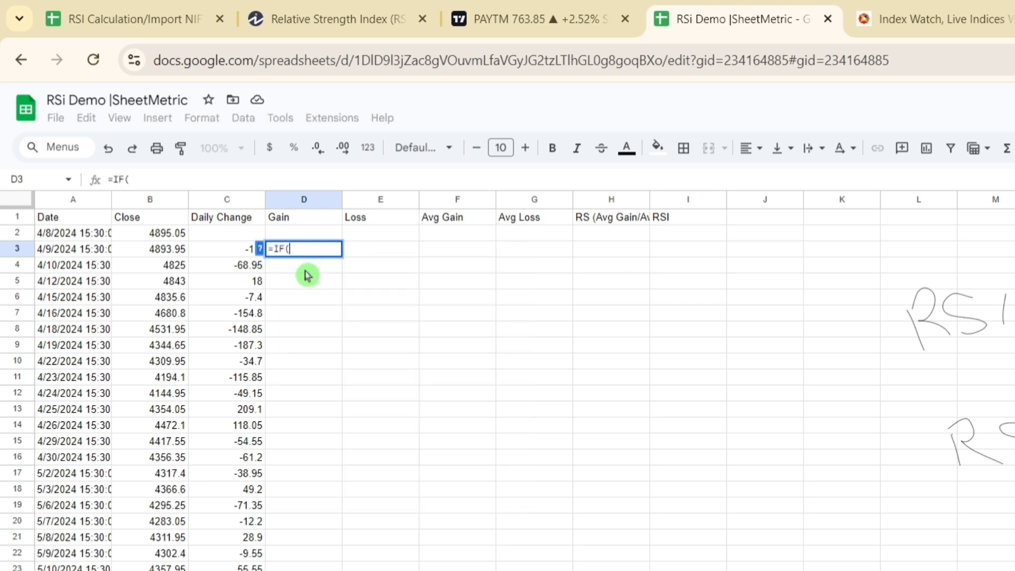
left_click(238, 253)
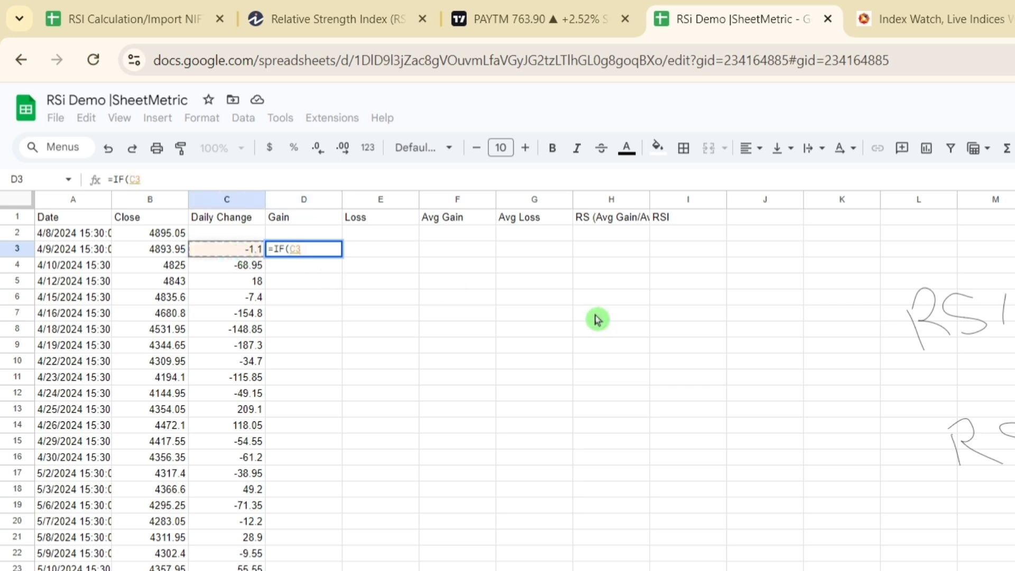
type("<0")
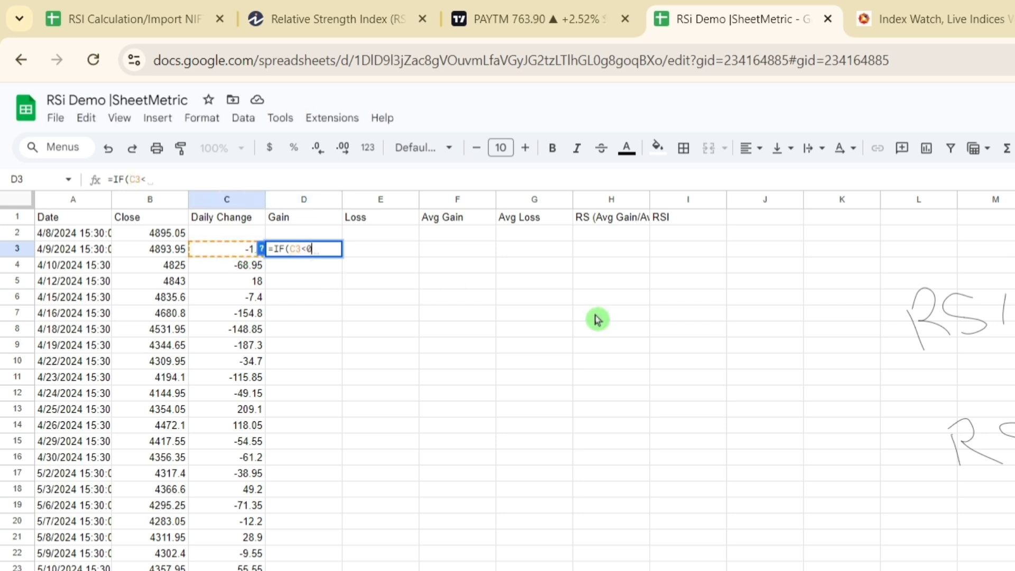
type(",0,")
left_click(227, 250)
key("Return")
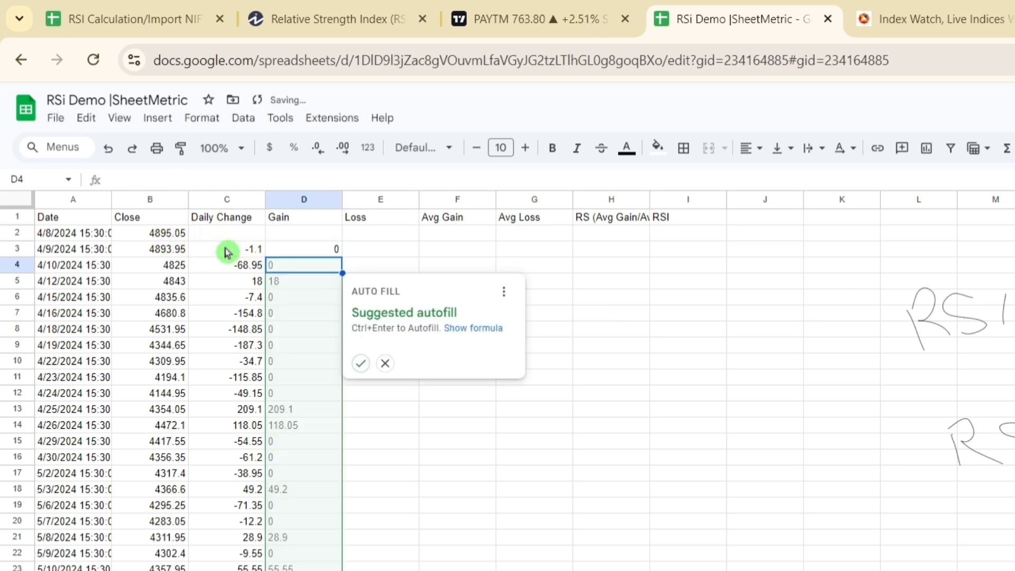
Step: Accept the suggested autofill for the Gain column and compare the filled rows with their daily changes
left_click(359, 363)
left_click(317, 284)
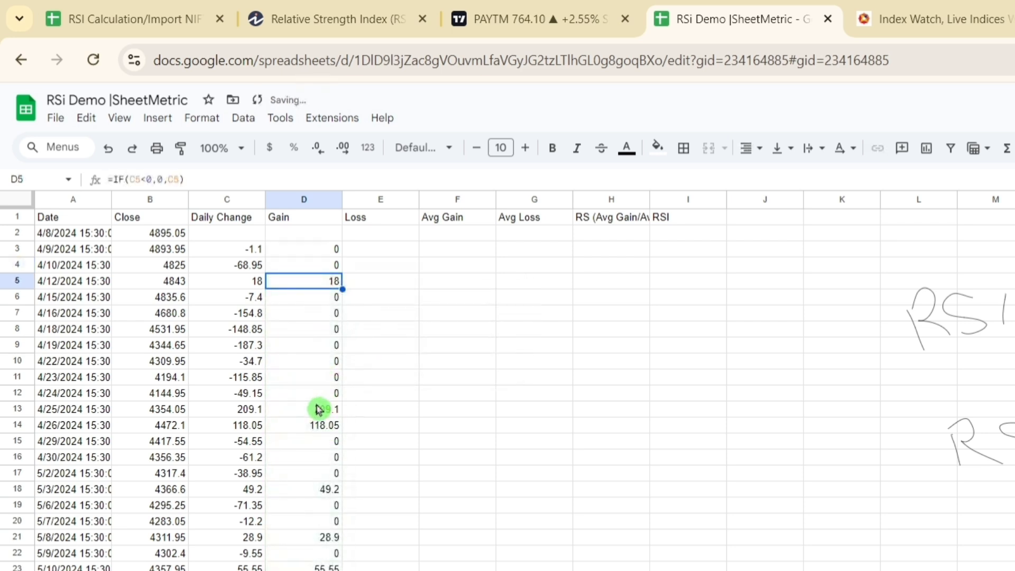
left_click(319, 409)
left_click_drag(252, 302, 256, 362)
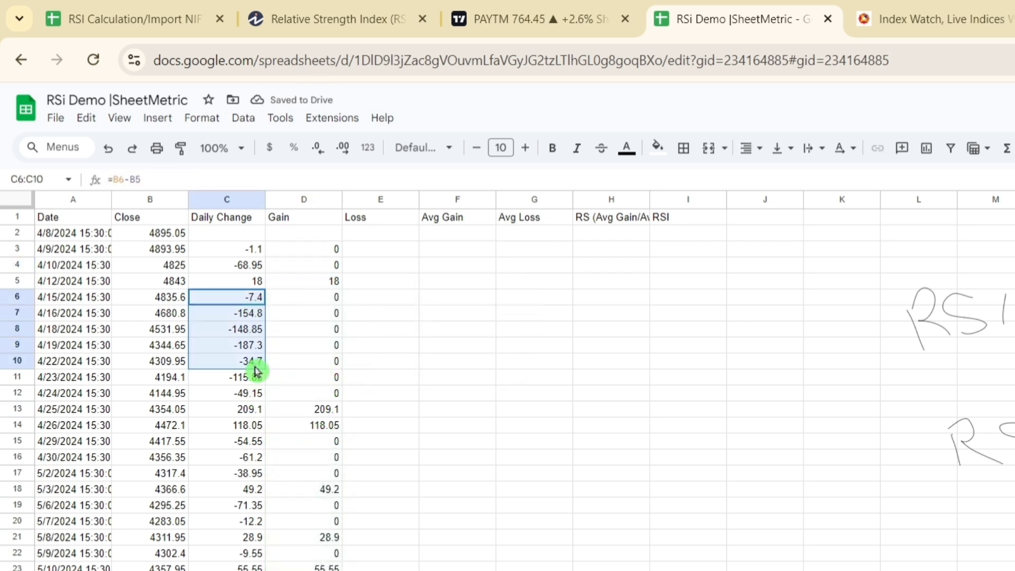
left_click_drag(335, 304, 330, 368)
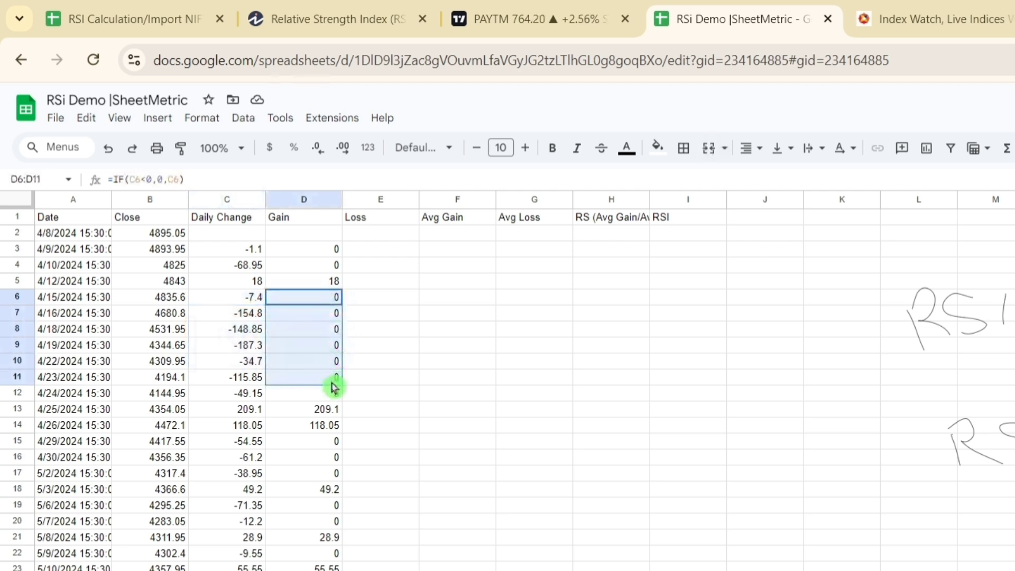
Step: Enter =IF(C3<0,-C3,0) in E3 of the Loss column to return losses as positive numbers
left_click(388, 259)
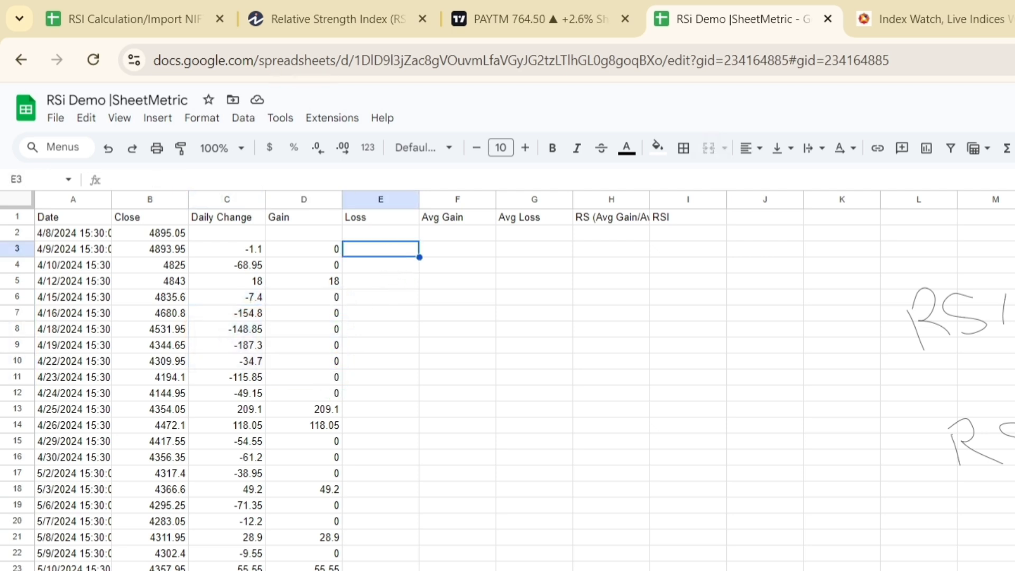
type("=If")
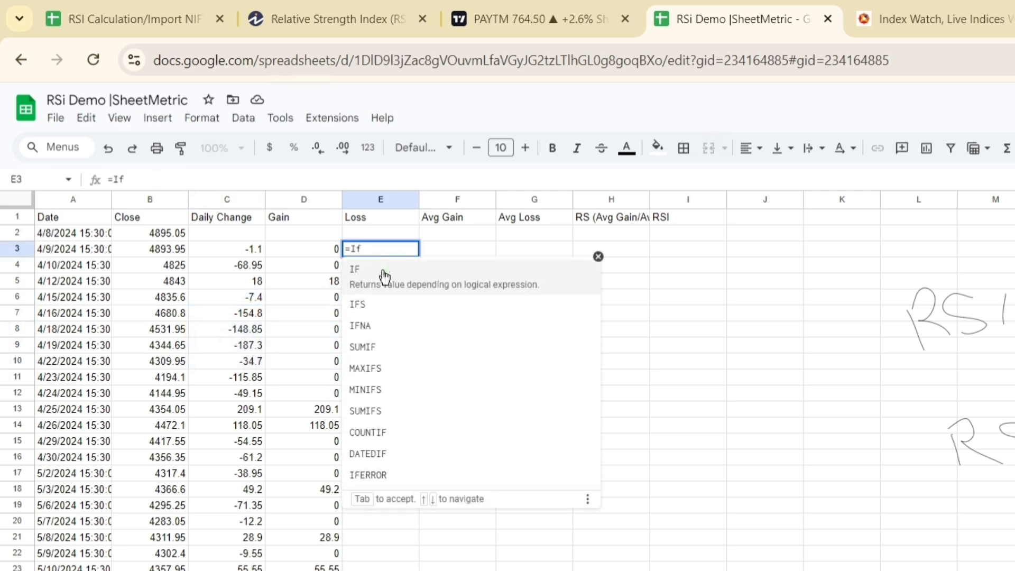
left_click(382, 296)
key("BackSpace")
key("BackSpace")
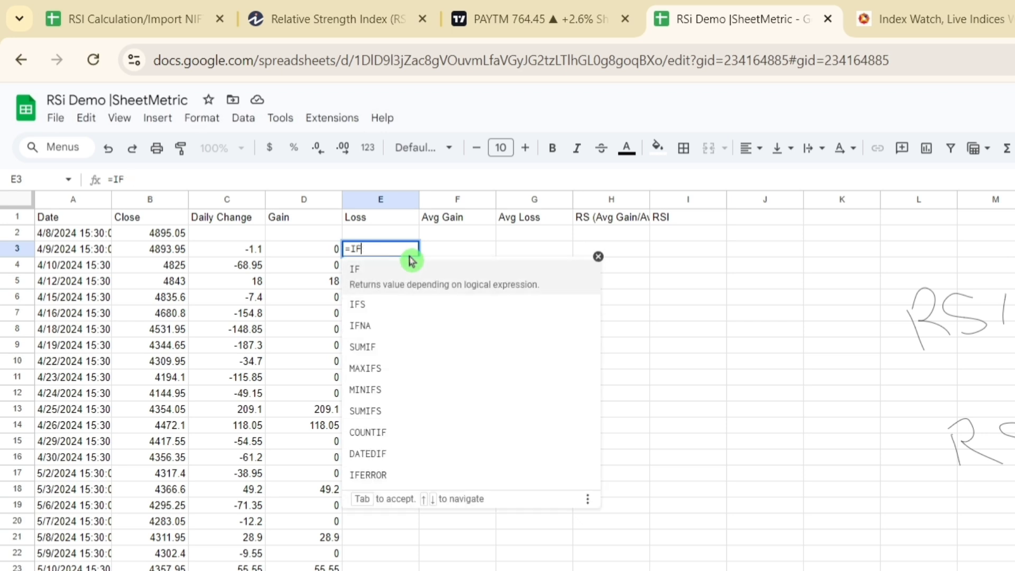
type("(")
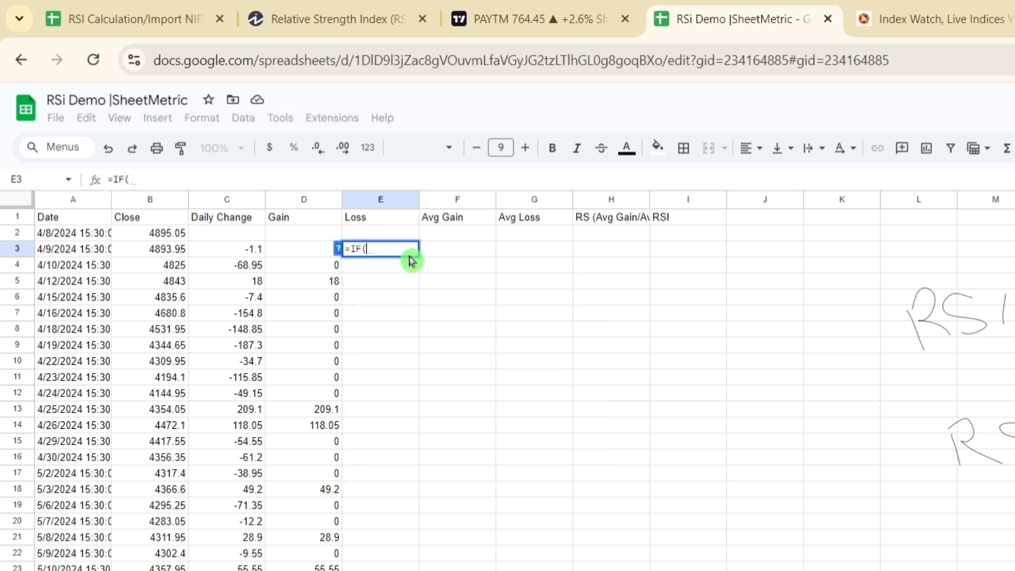
left_click(256, 254)
type("<0,-")
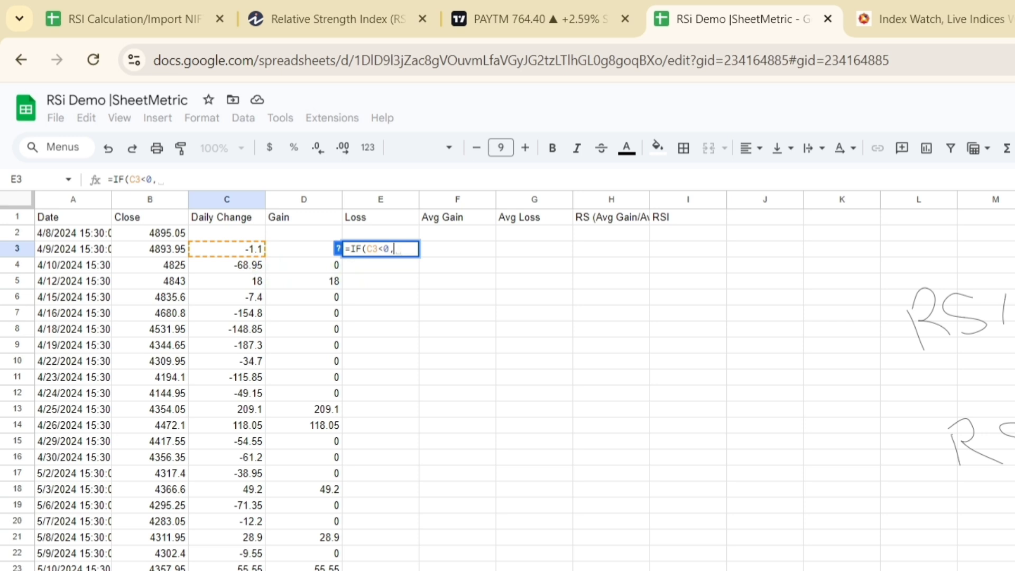
left_click(249, 256)
type(",")
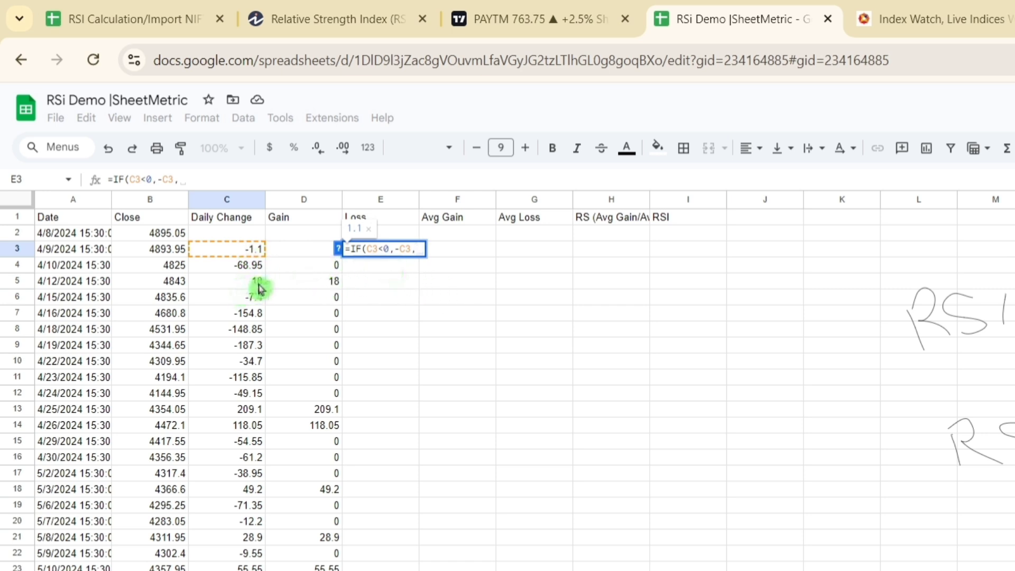
type("0)")
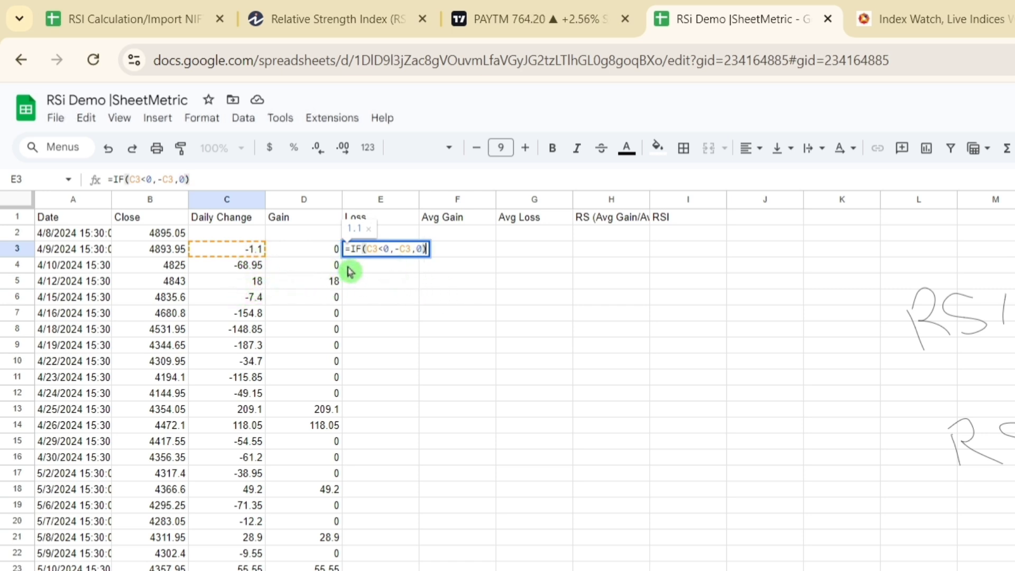
key("Return")
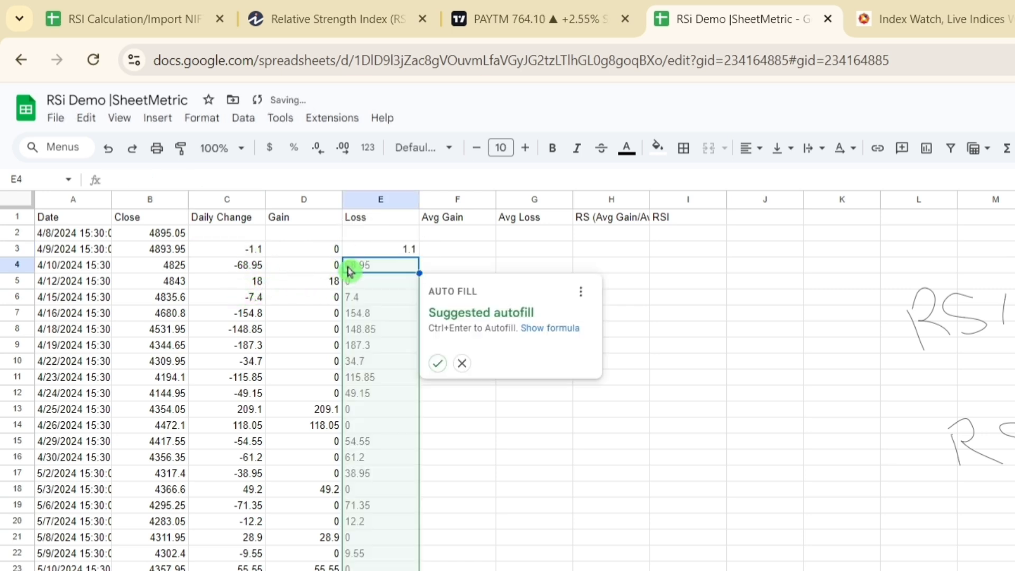
Step: Accept the suggested autofill for the Loss column and review it against the Gain values and the handwritten formula
left_click(437, 362)
left_click_drag(321, 252, 324, 272)
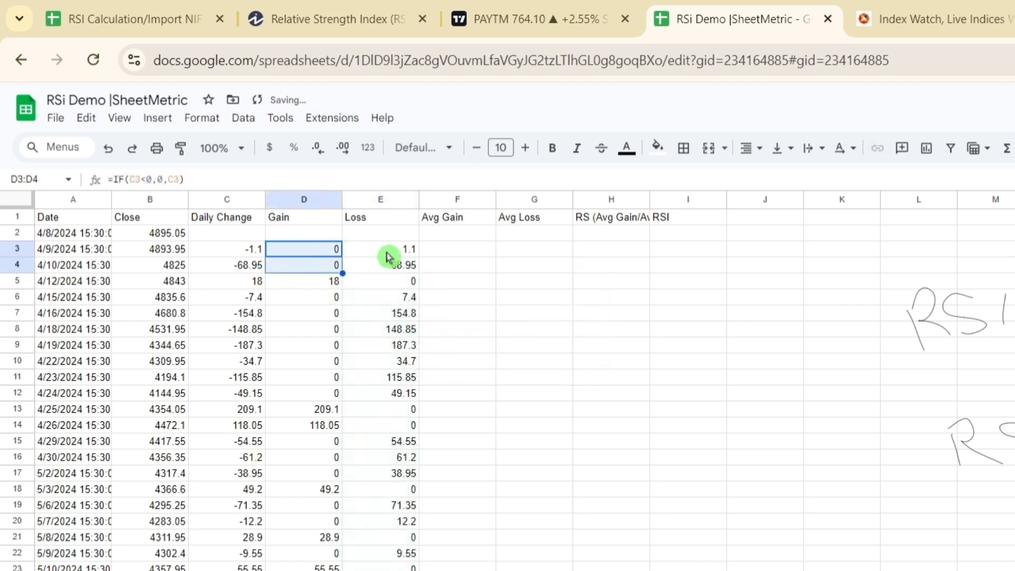
left_click_drag(387, 251, 387, 272)
left_click(396, 316)
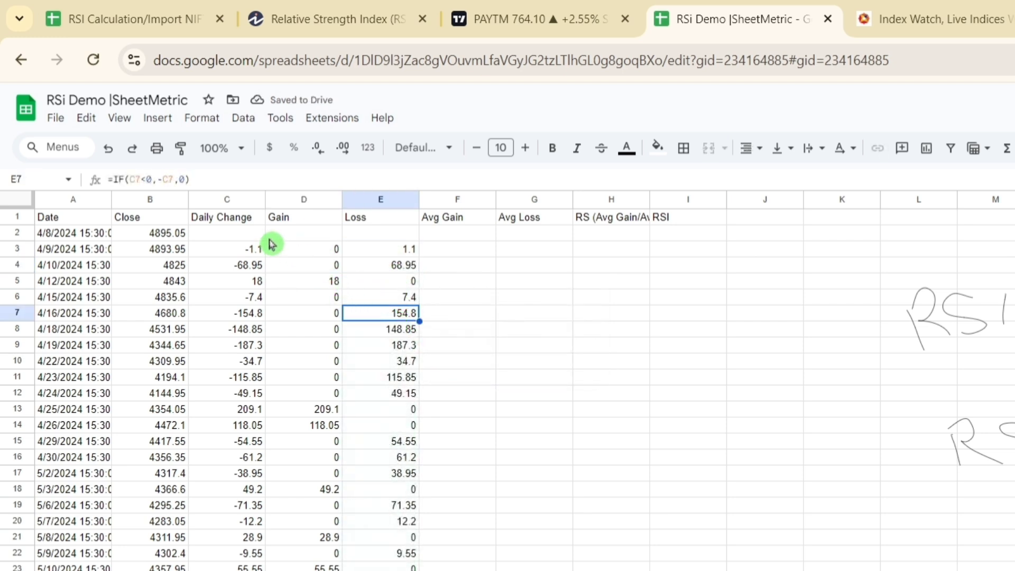
left_click(300, 253)
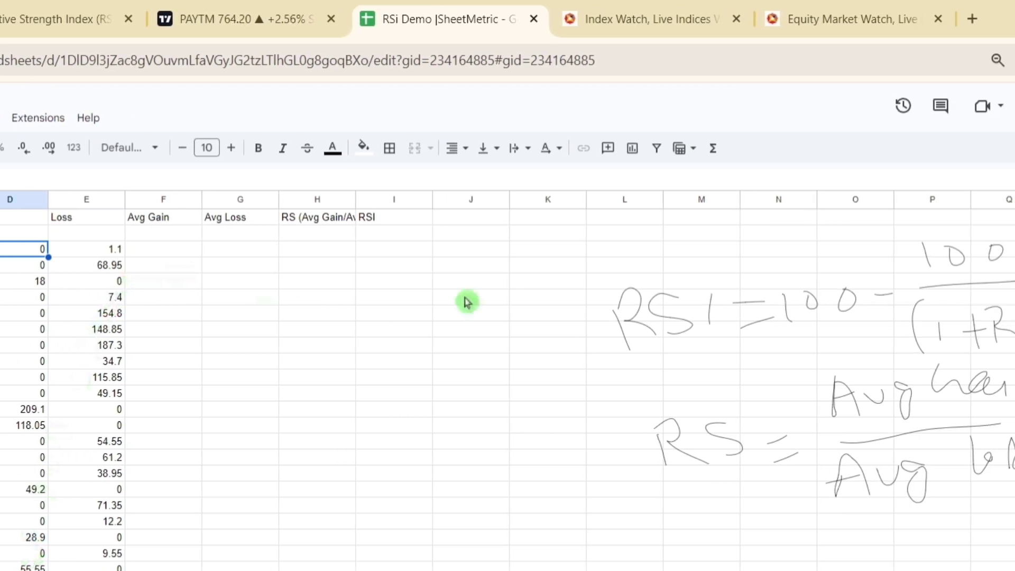
left_click(619, 360)
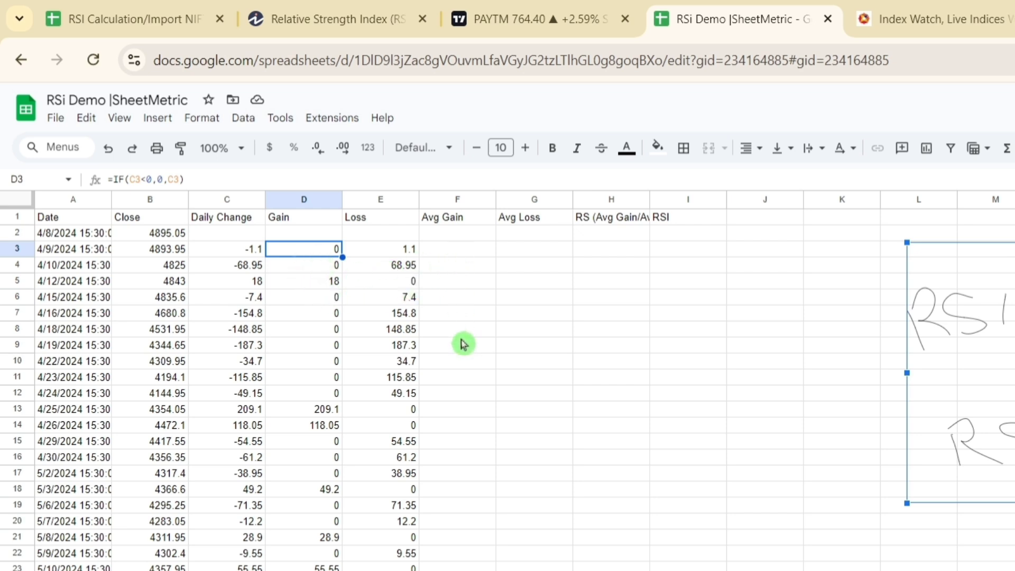
left_click(383, 269)
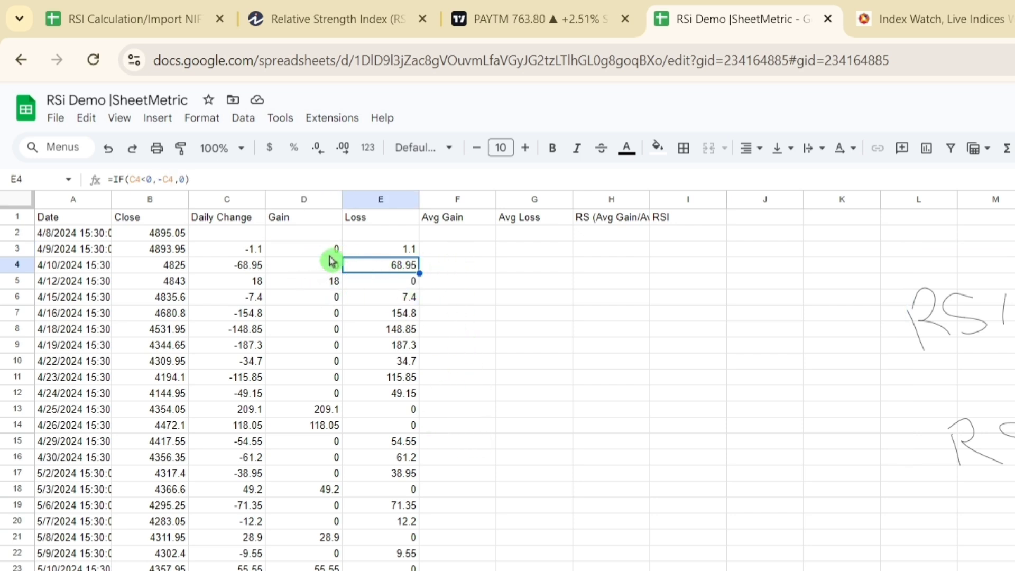
Step: Calculate the first average gain in F17 with =AVERAGE(D3:D17)
left_click_drag(327, 248, 328, 474)
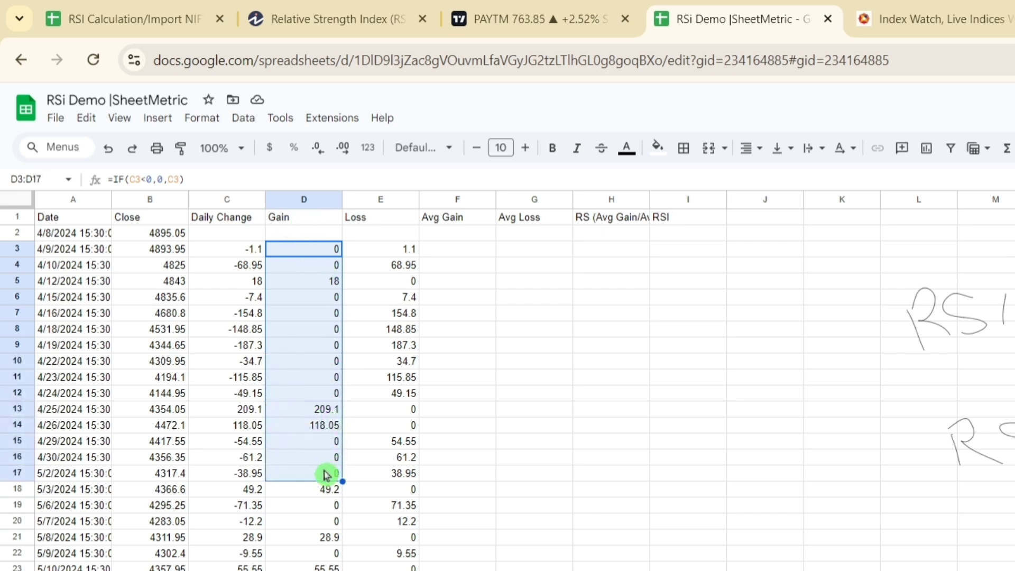
left_click(482, 479)
type("=Avera")
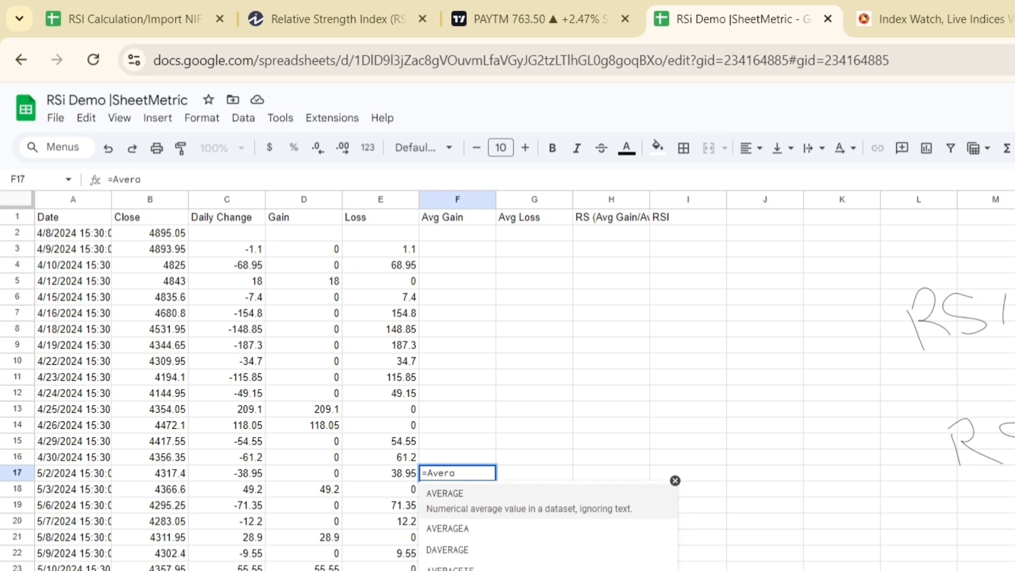
left_click(481, 504)
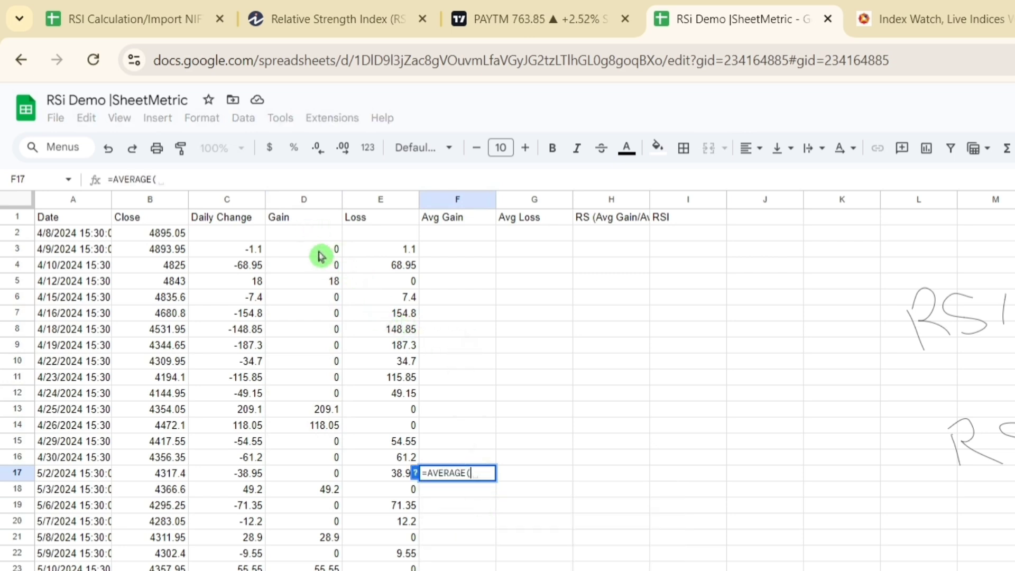
left_click_drag(323, 249, 329, 464)
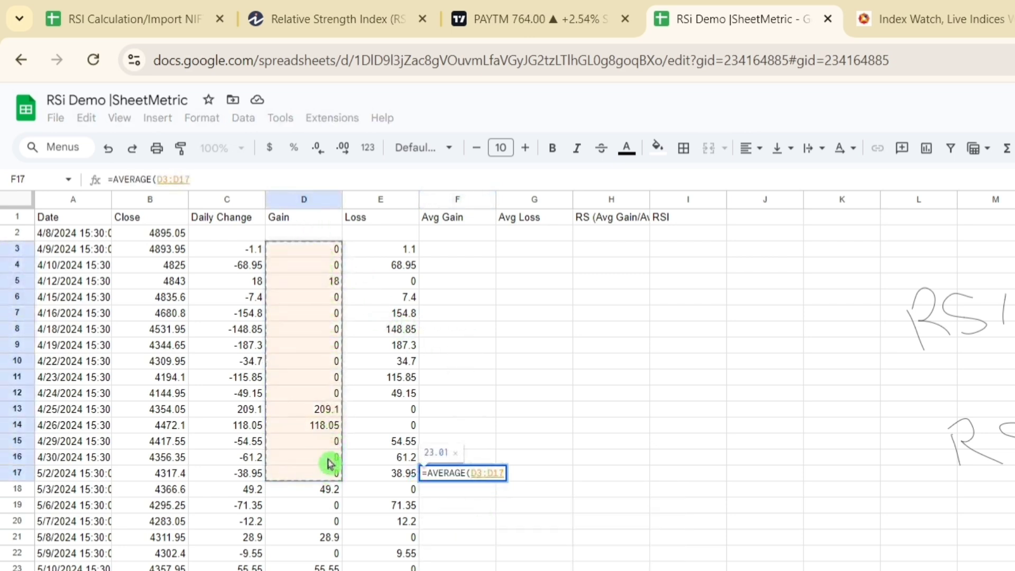
key("Return")
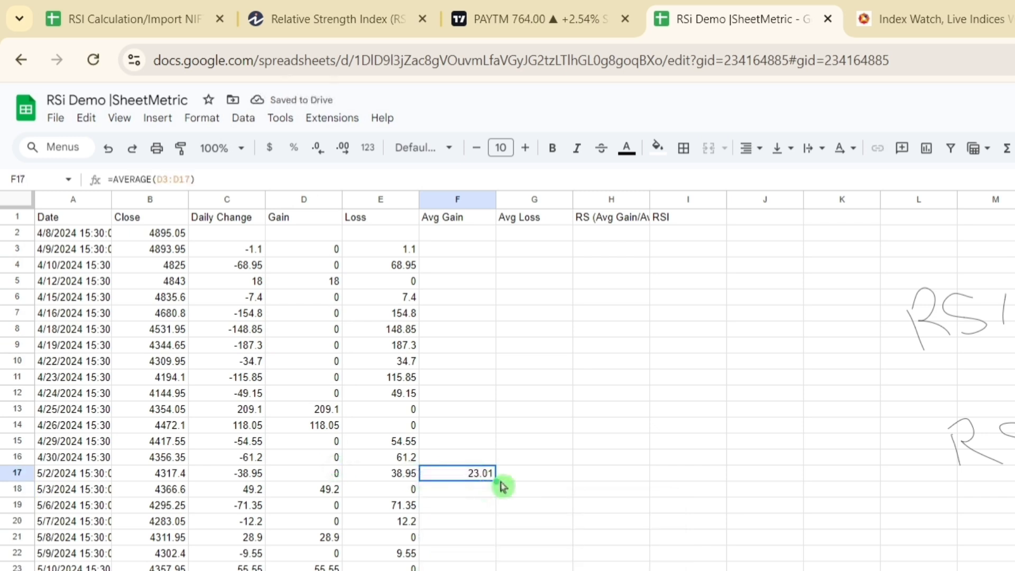
Step: Fill the average formula from F17 across to G17 for the average loss and check its referenced range
left_click_drag(497, 480, 557, 476)
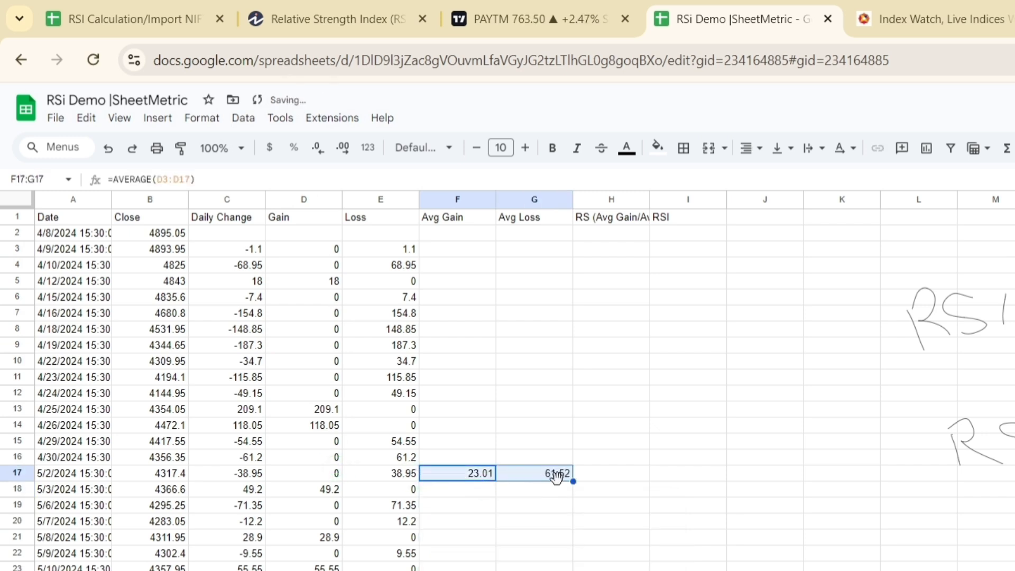
double_click(560, 477)
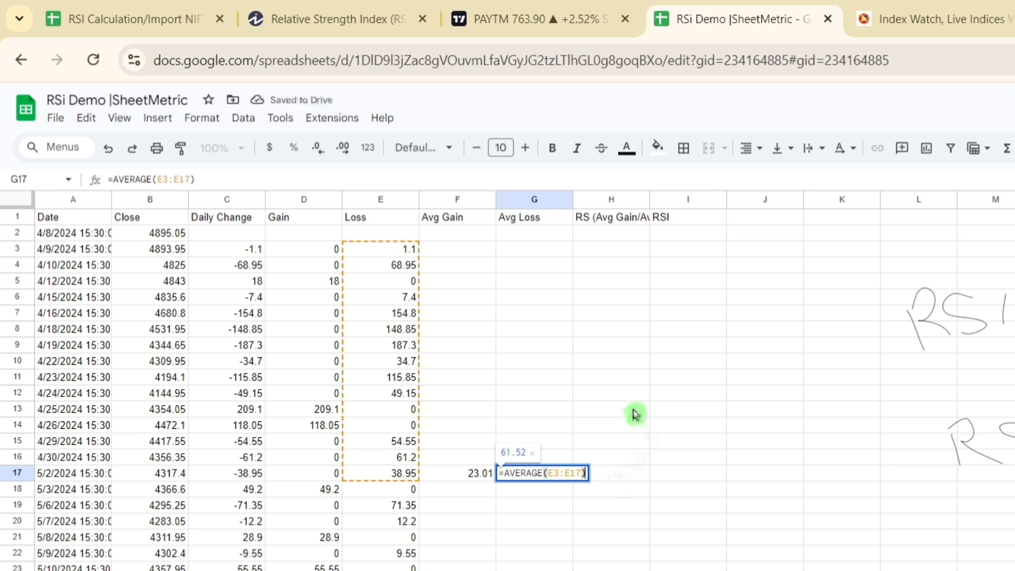
key("Escape")
Step: Fill the average gain formula from F17 down to F19 and check the range referenced in F18
left_click(477, 480)
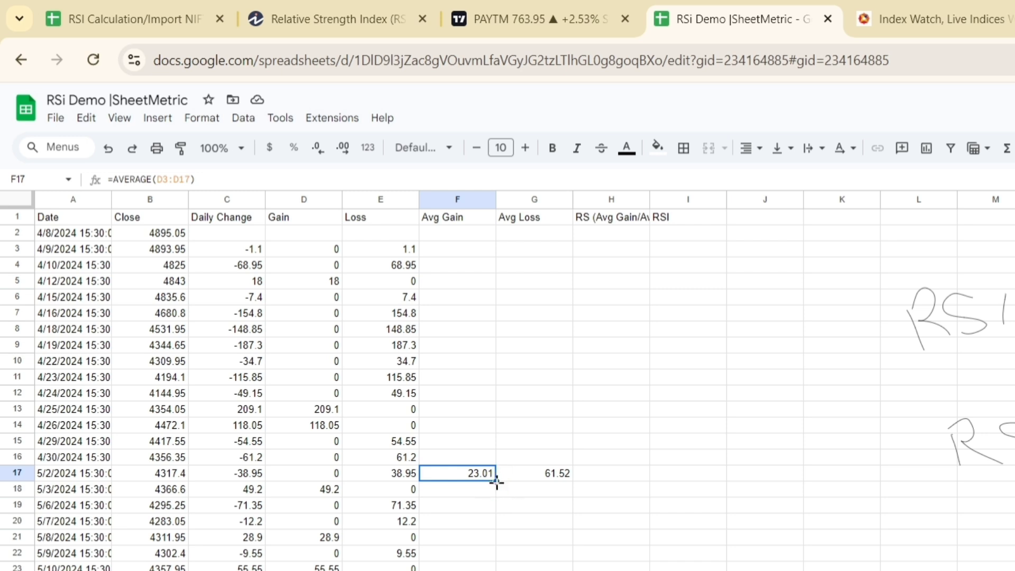
left_click_drag(496, 481, 491, 512)
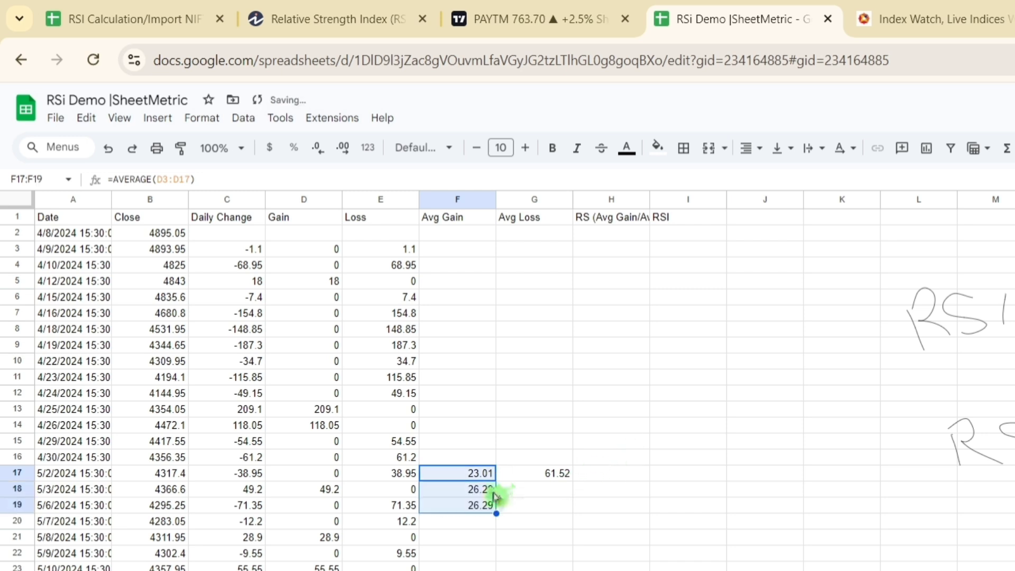
double_click(493, 488)
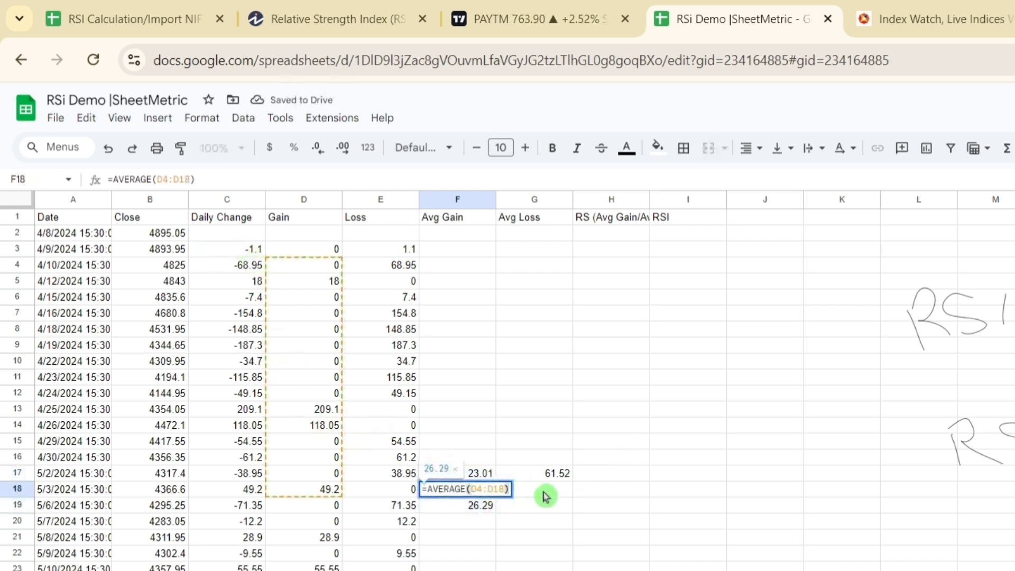
key("Escape")
left_click(478, 513)
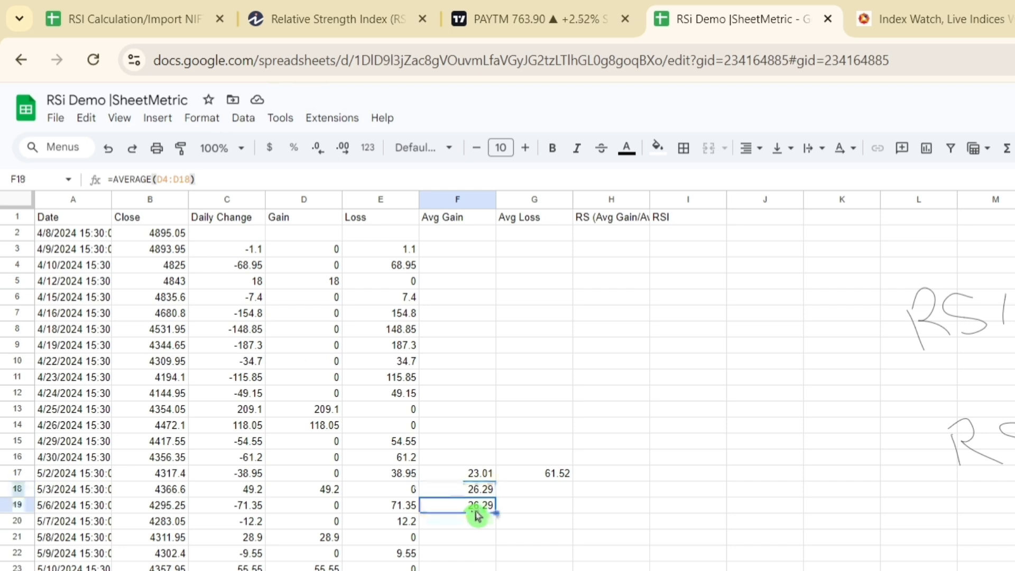
Step: Fill the average loss formula from G17 down to G19 and check the range referenced in G18
left_click(550, 476)
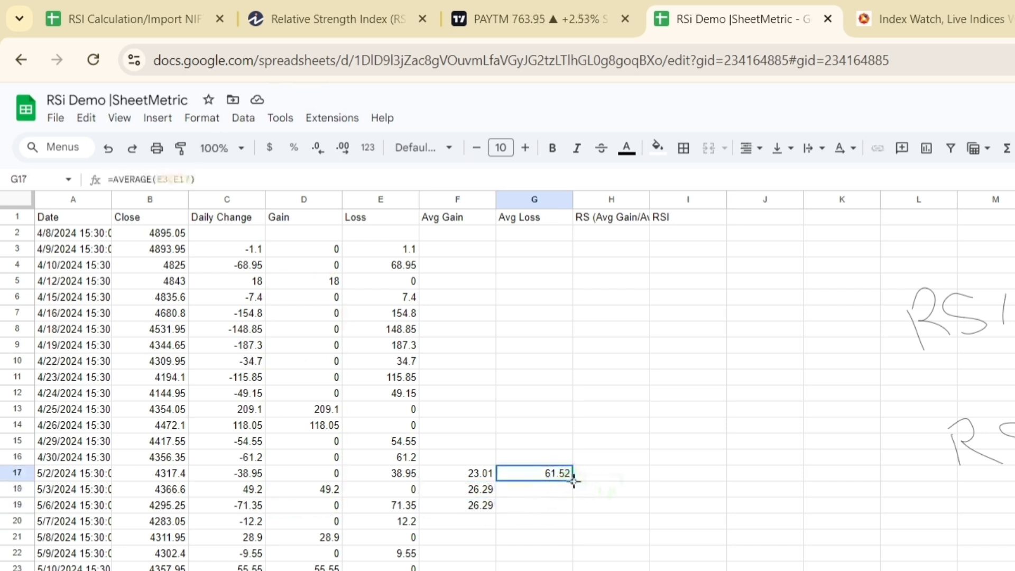
left_click_drag(574, 480, 578, 512)
double_click(550, 490)
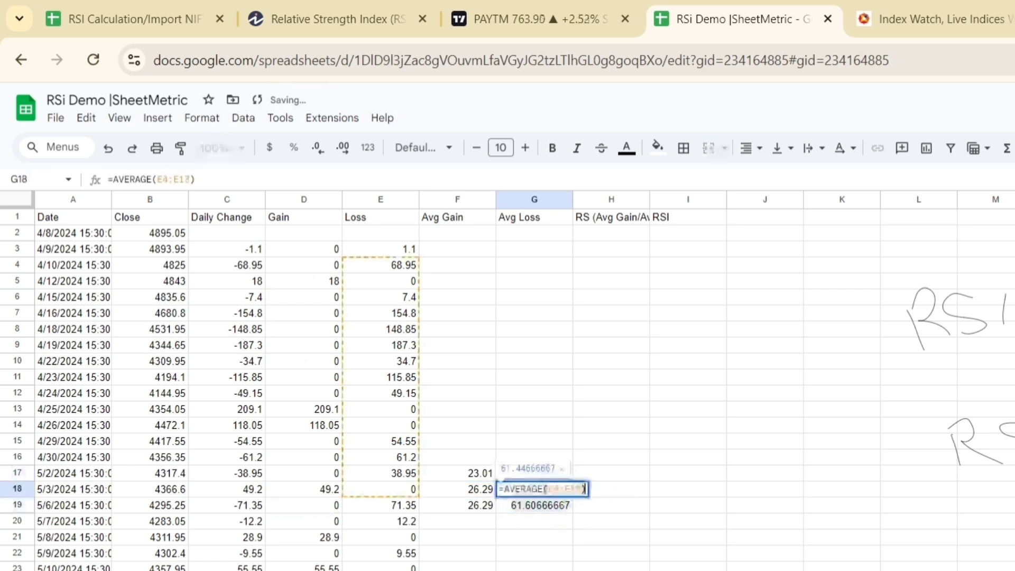
key("Escape")
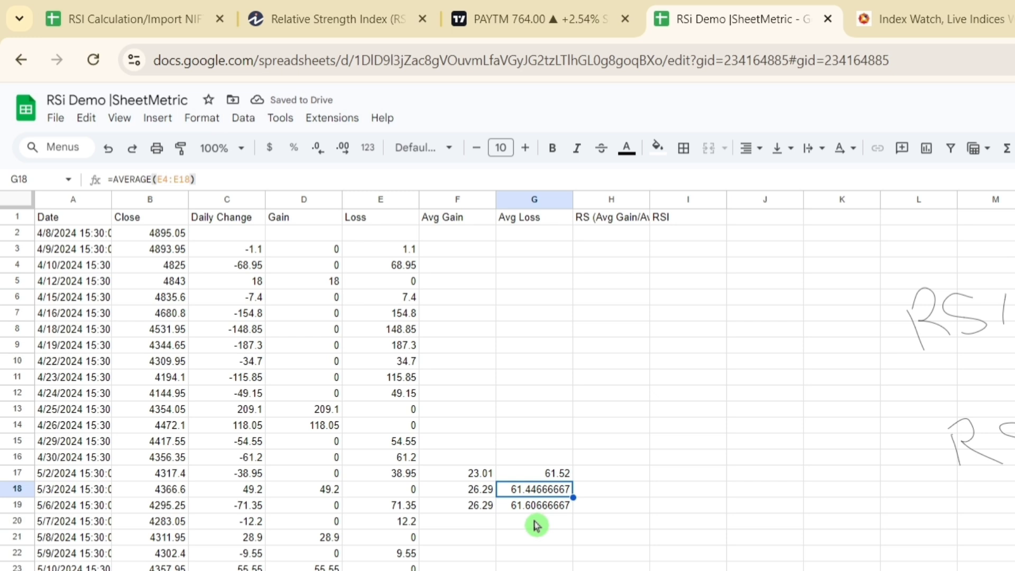
Step: Review the filled average formulas in column F and clear the contents of F18:G19
left_click(483, 492)
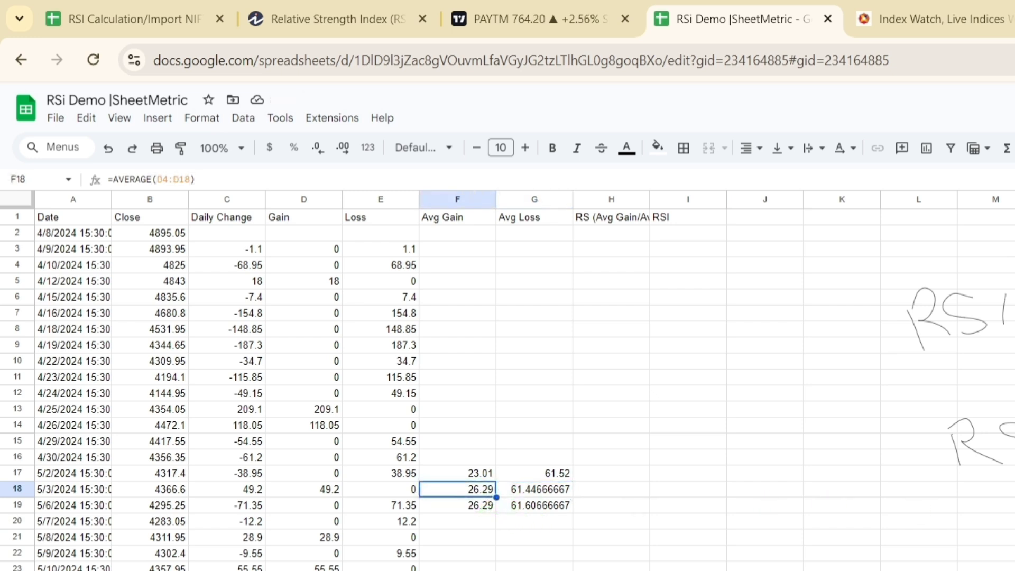
key("shift+Down")
key("shift+Right")
key("Up")
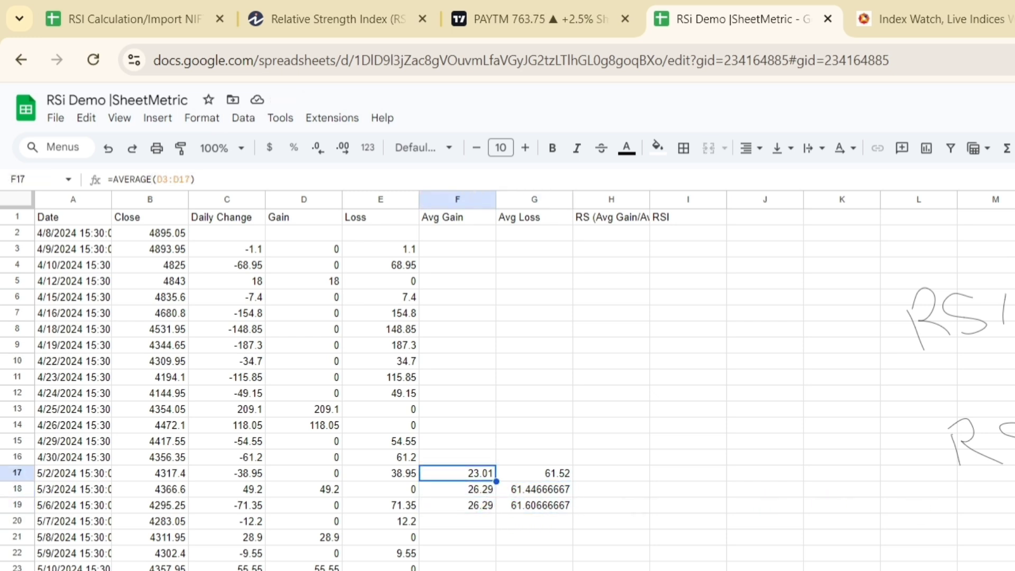
key("Down")
key("Down")
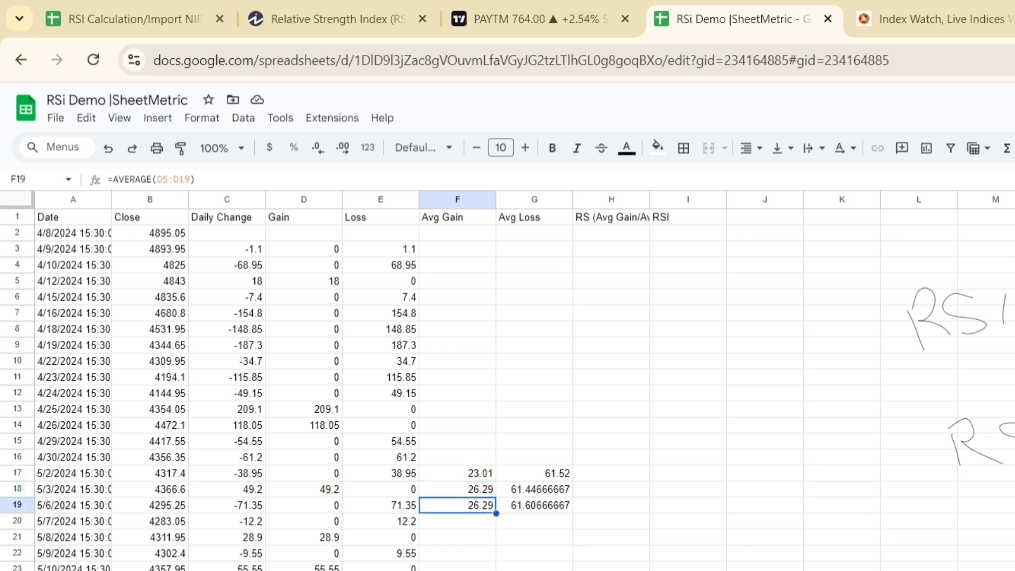
key("Up")
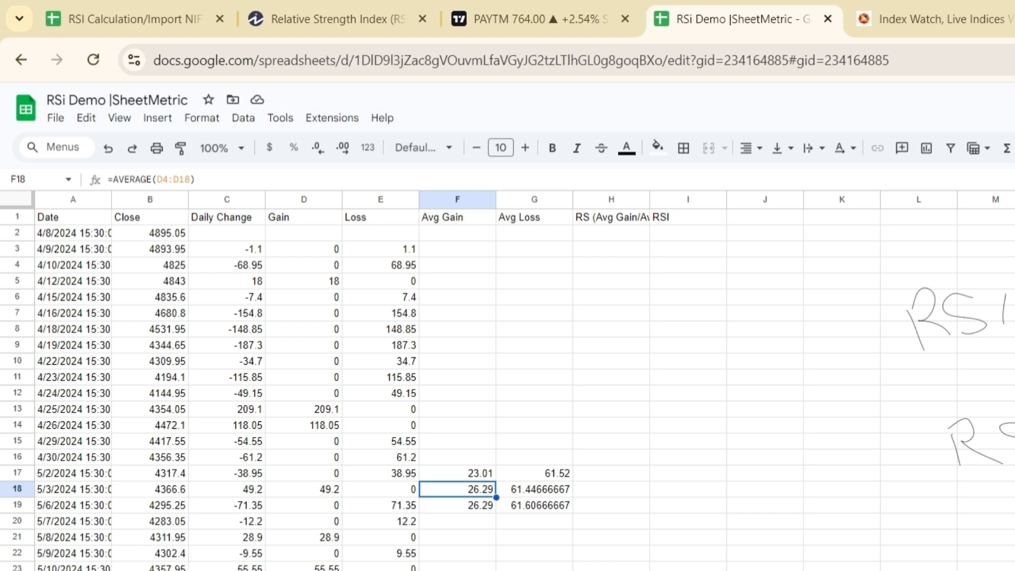
key("shift+Down")
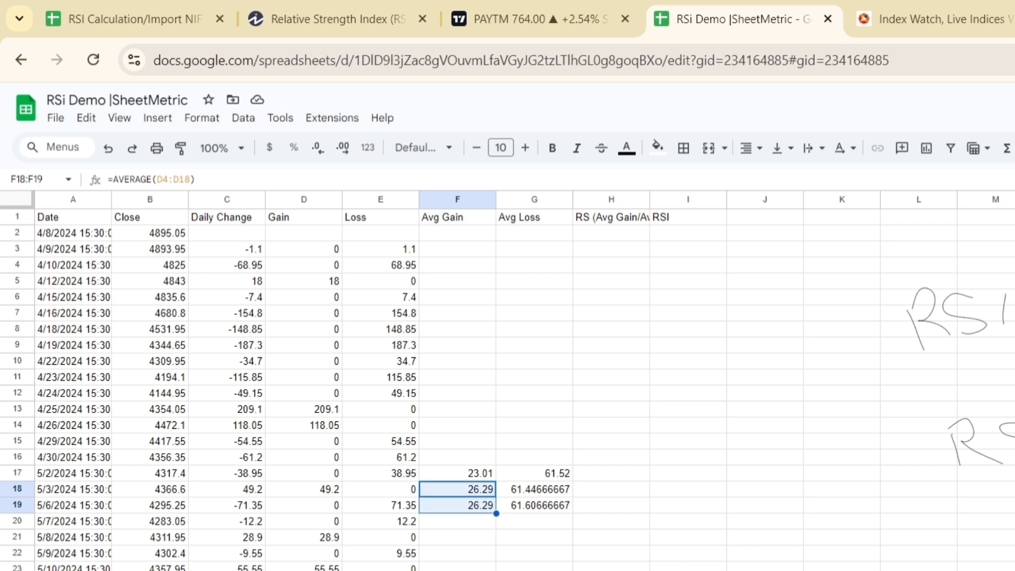
key("shift+Right")
key("Delete")
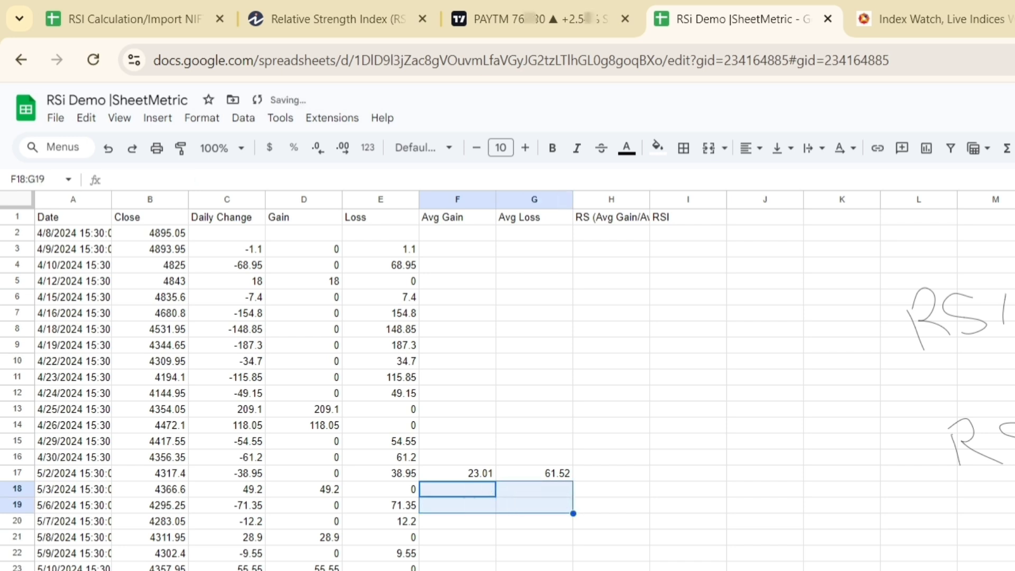
Step: Check the ranges referenced by the first average gain and average loss formulas in F17 and G17
double_click(480, 474)
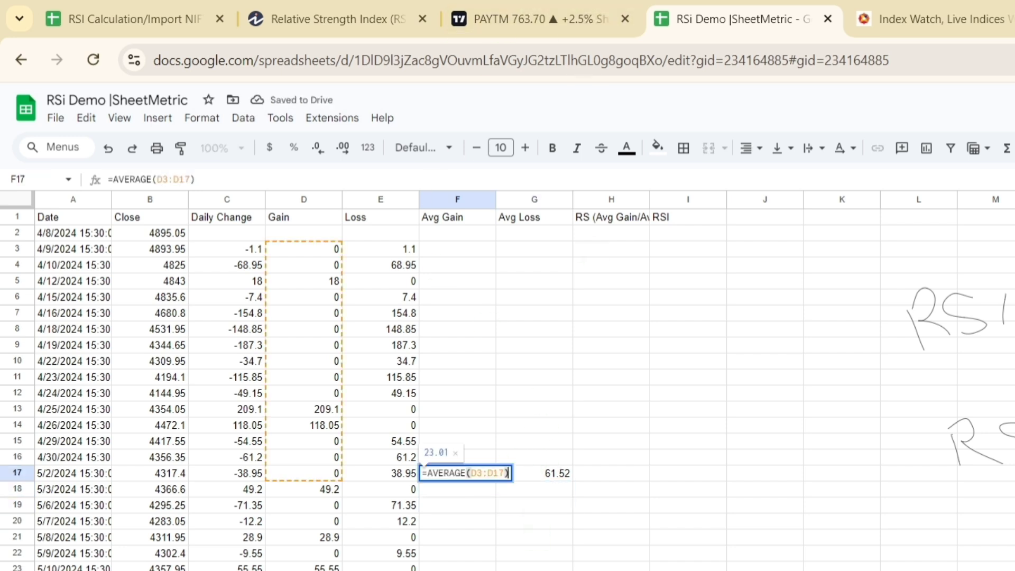
double_click(548, 479)
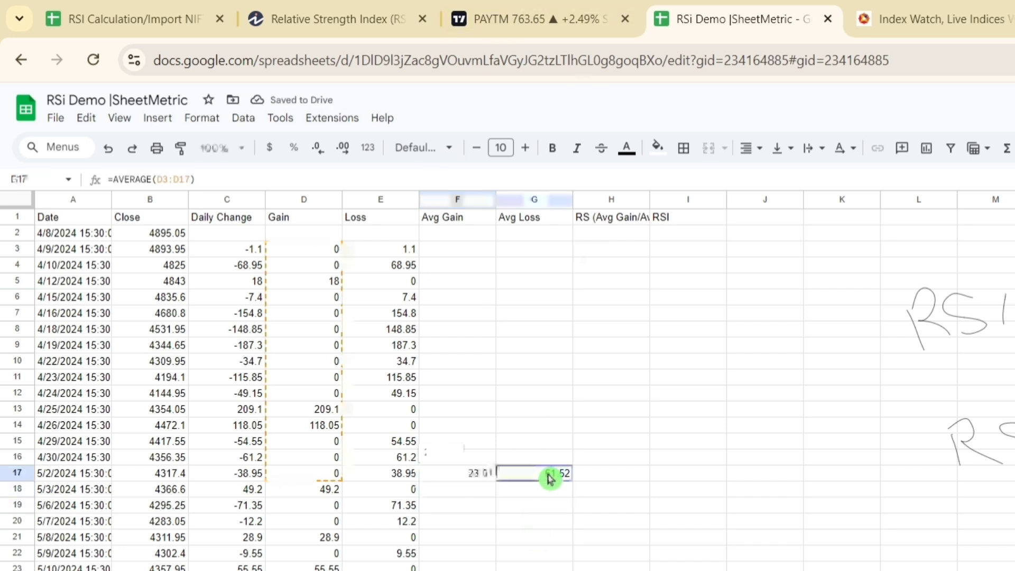
double_click(485, 480)
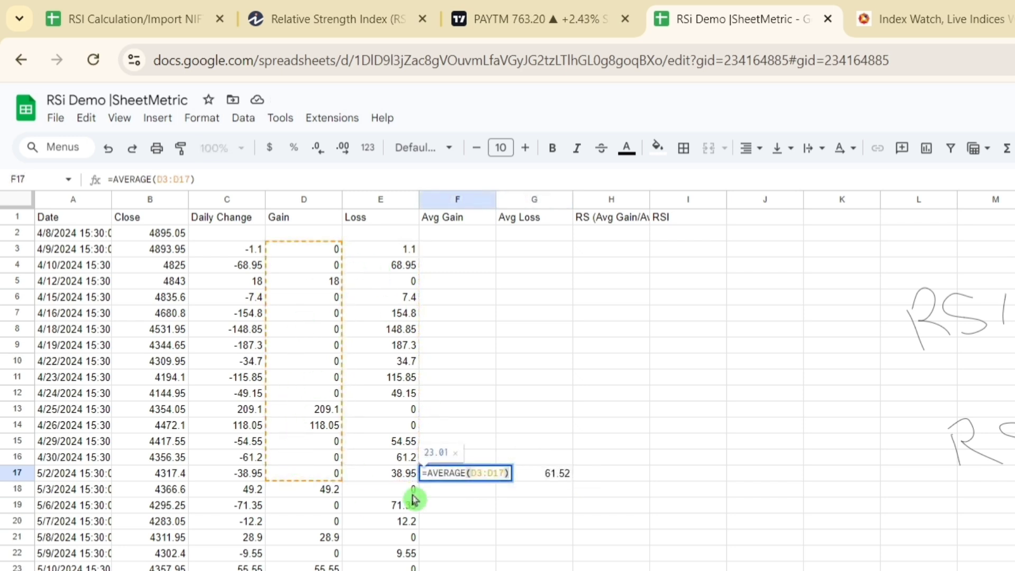
left_click(547, 479)
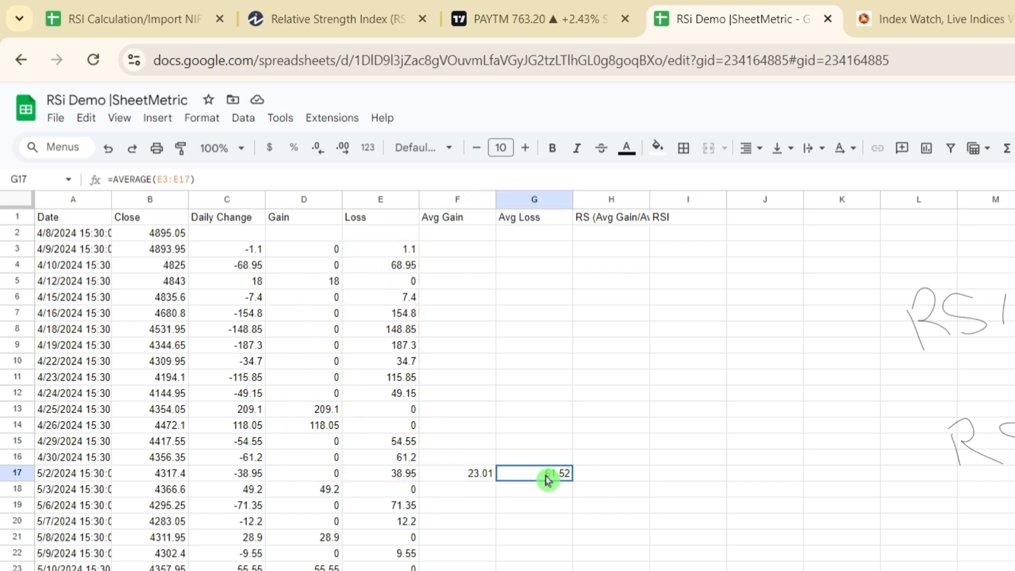
left_click(492, 478)
double_click(492, 478)
key("Return")
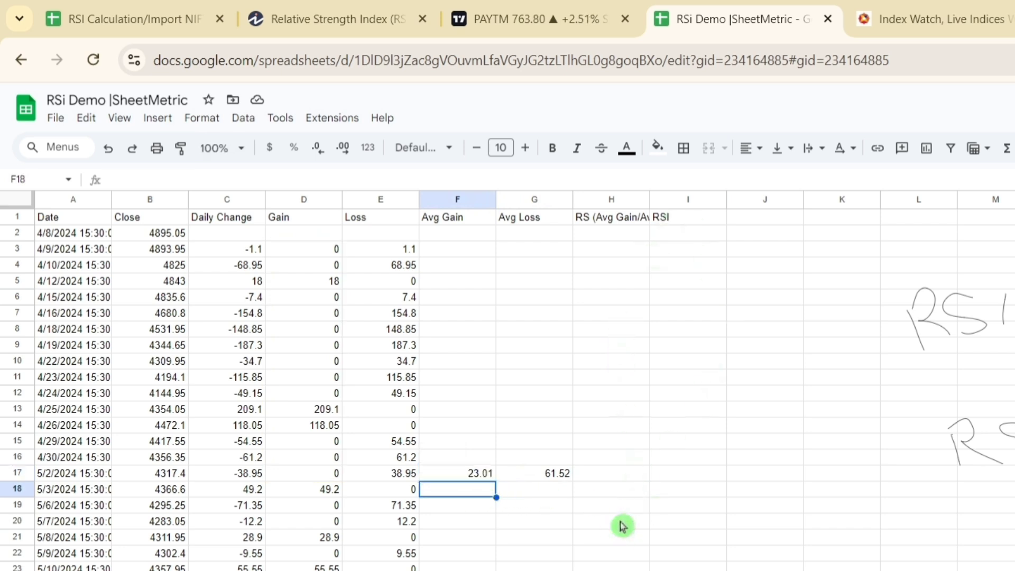
Step: Calculate the smoothed average gain in F18 with =(13*F17+D18)/14 and fill it down the Avg Gain column
type("=")
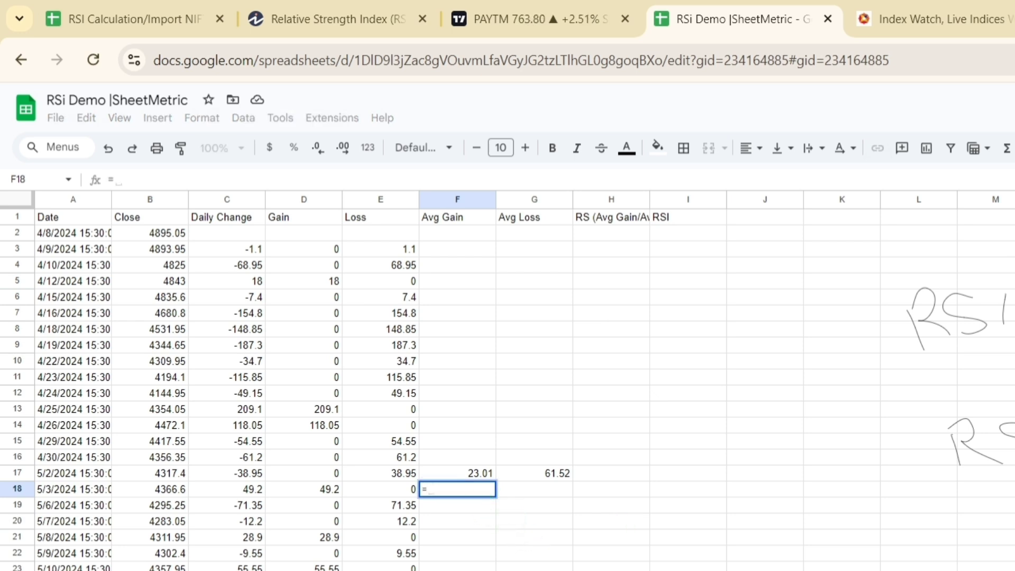
type("(13*")
left_click(471, 474)
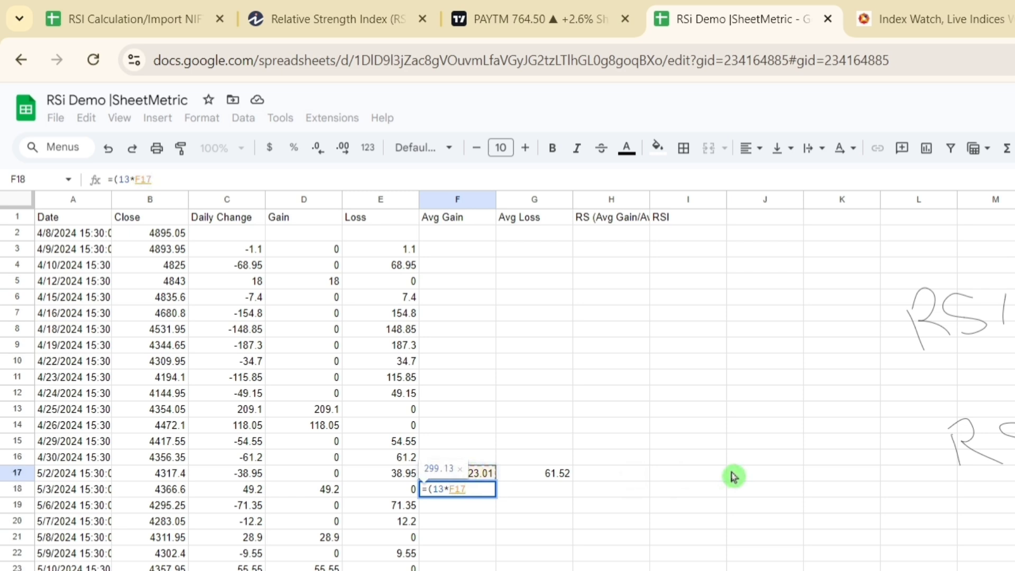
type("+")
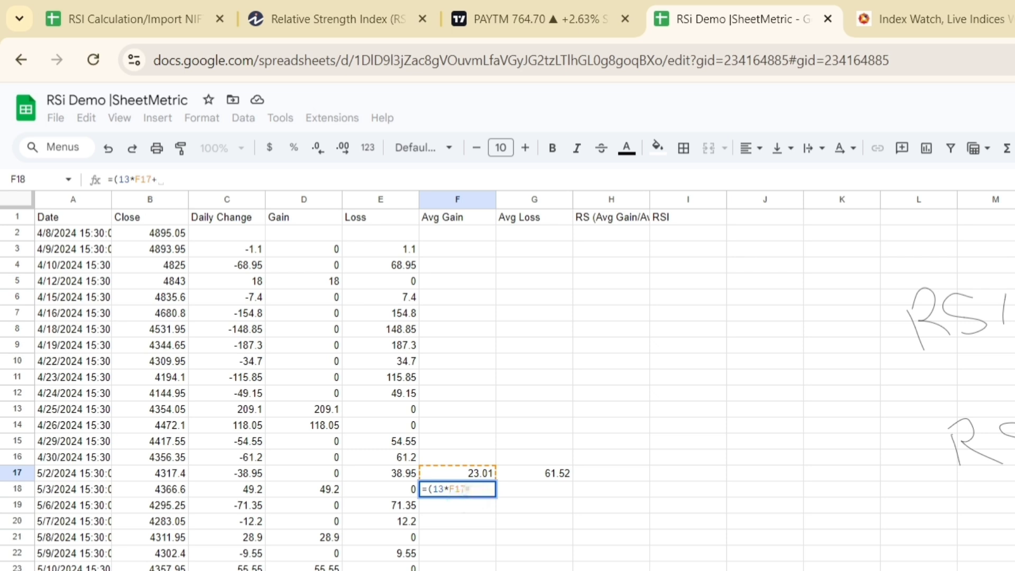
double_click(458, 489)
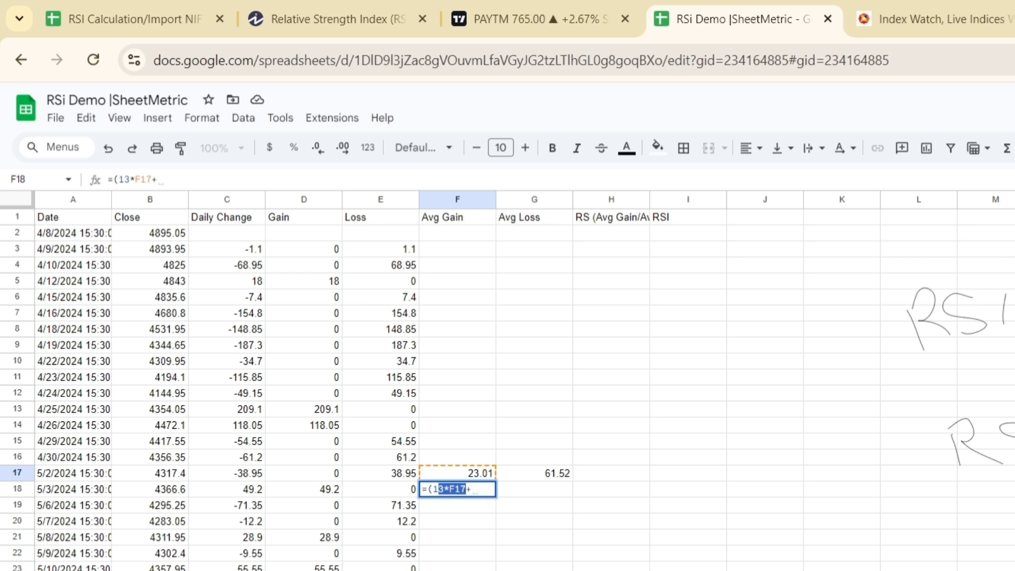
left_click(472, 489)
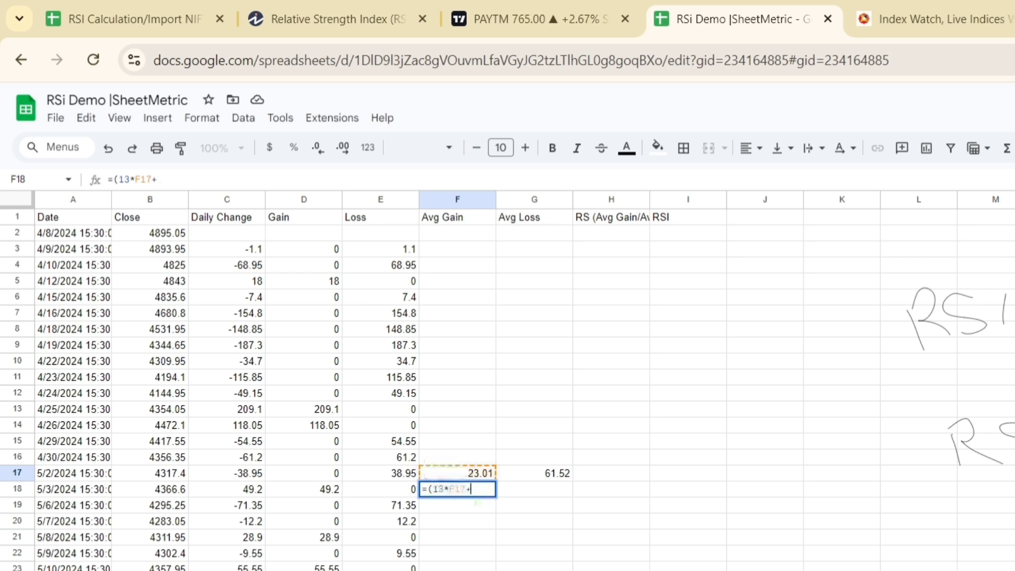
left_click(330, 491)
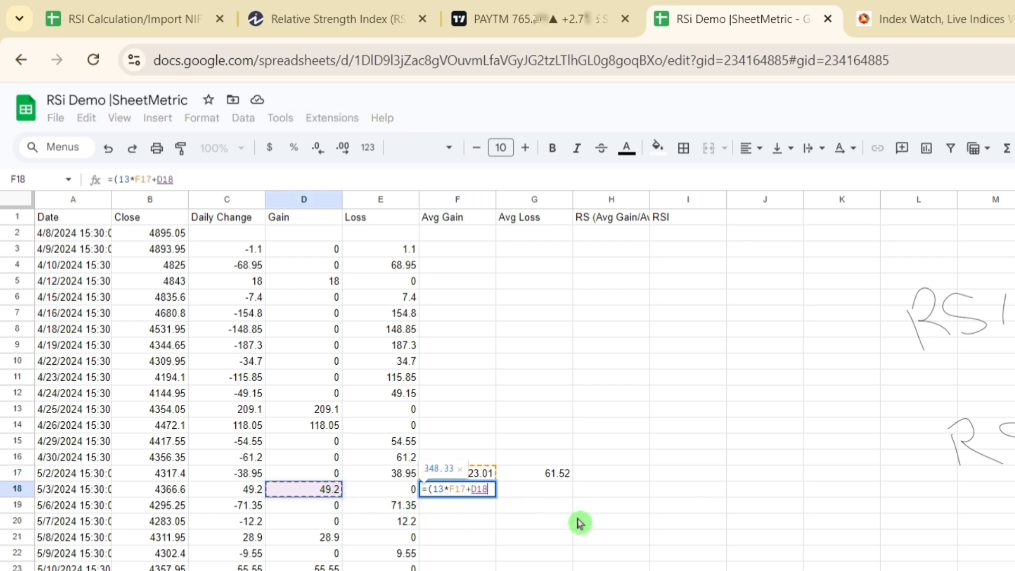
type(")/14")
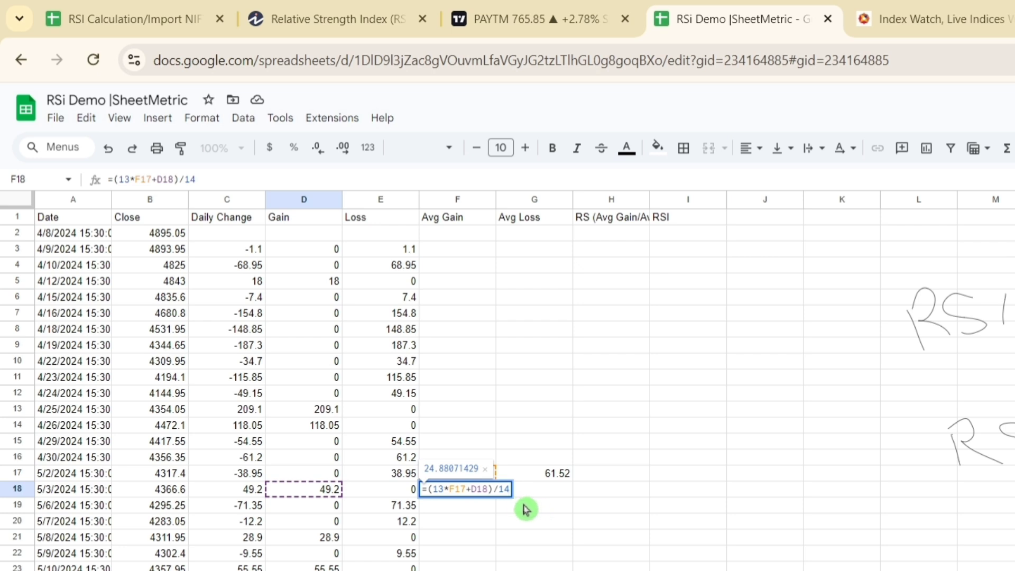
left_click(486, 470)
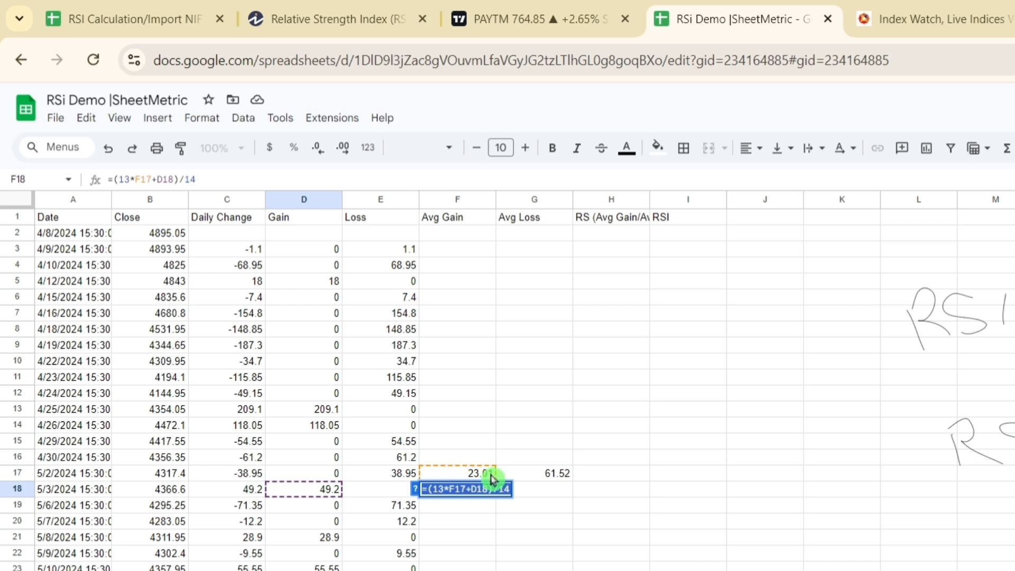
key("Return")
left_click(478, 490)
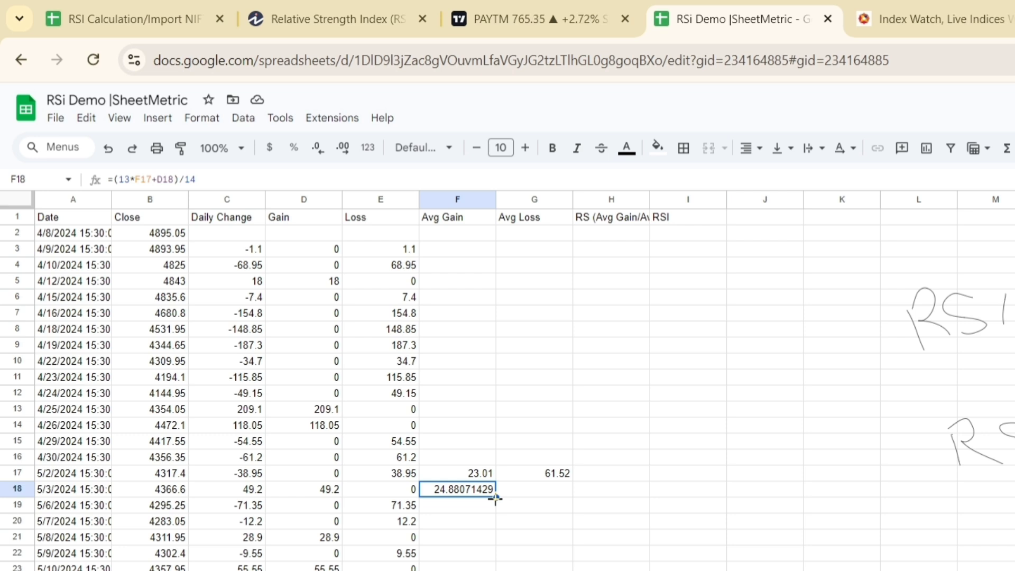
double_click(495, 498)
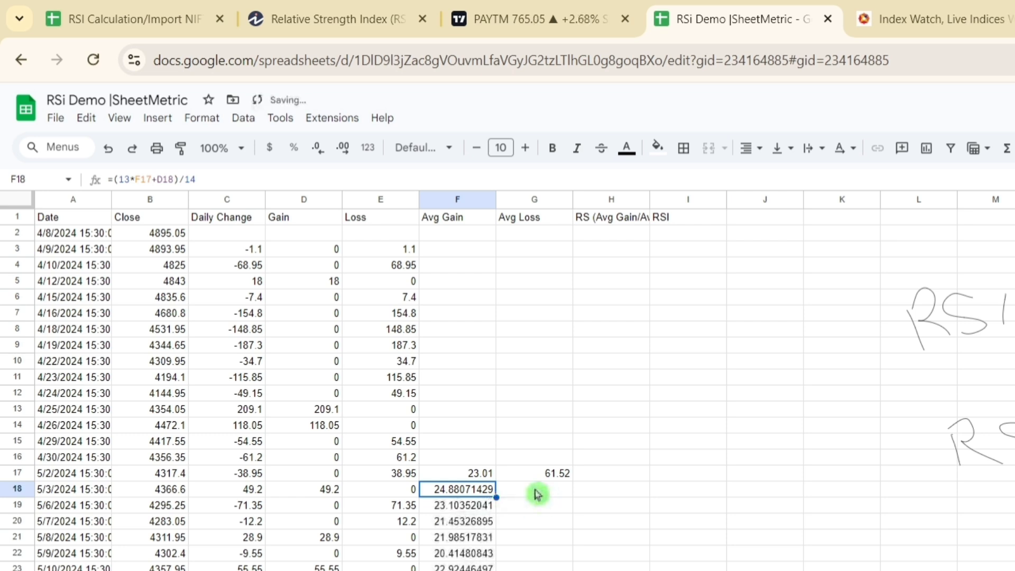
Step: Calculate the smoothed average loss in G18 with =(13*G17+E18)/14
left_click(537, 494)
type("=")
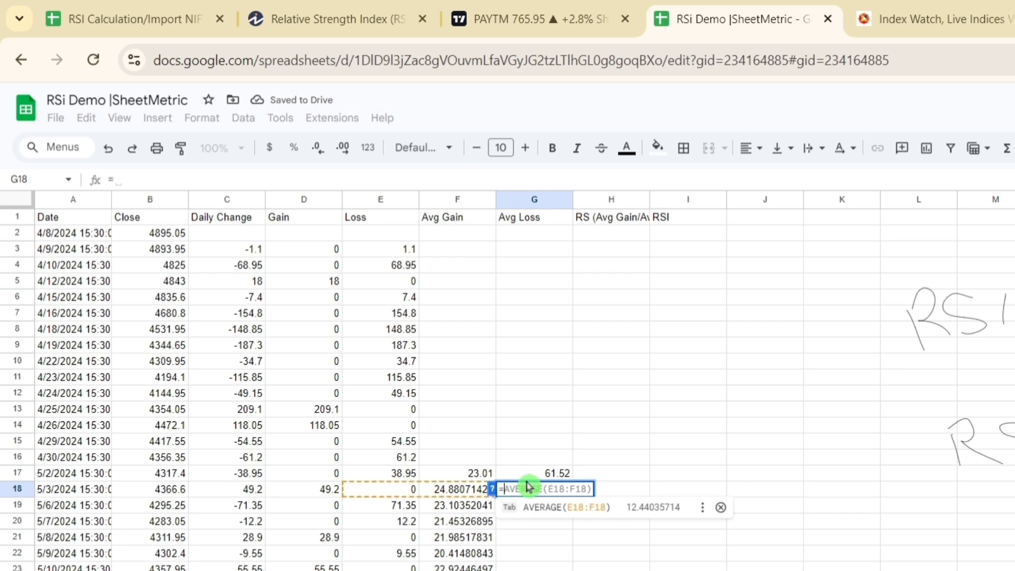
type("13*")
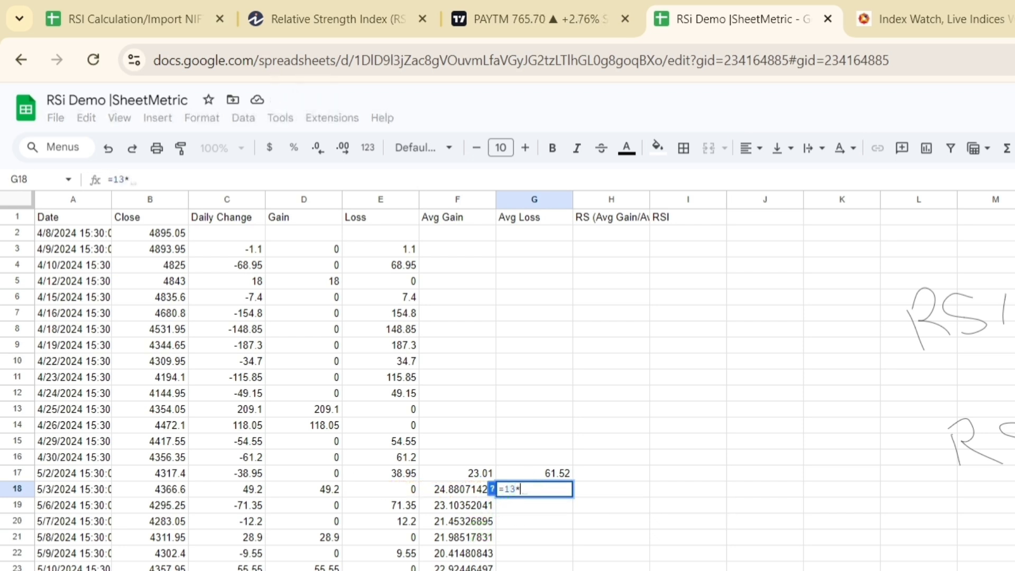
left_click(504, 489)
type("(")
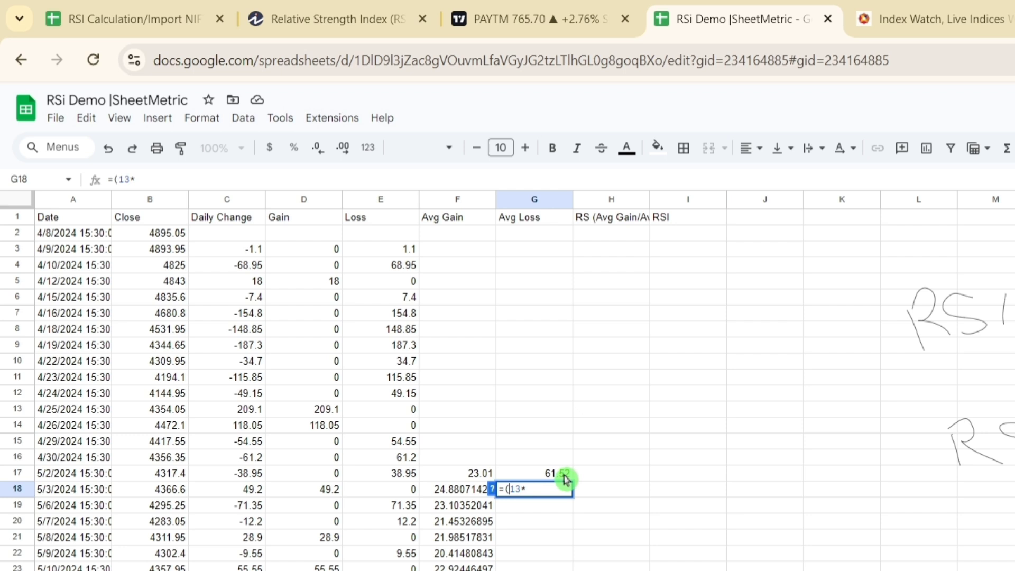
left_click(563, 475)
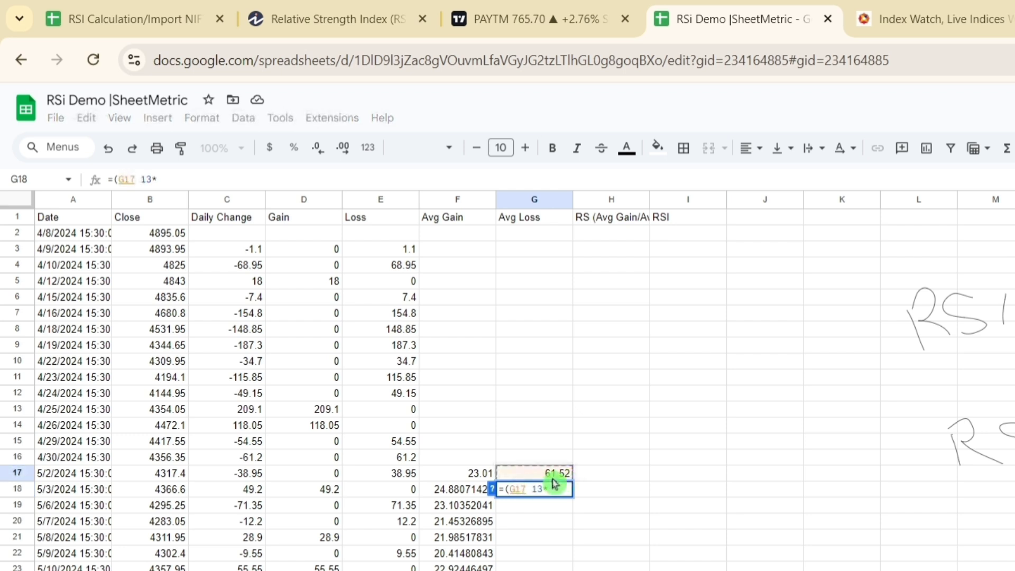
left_click(542, 485)
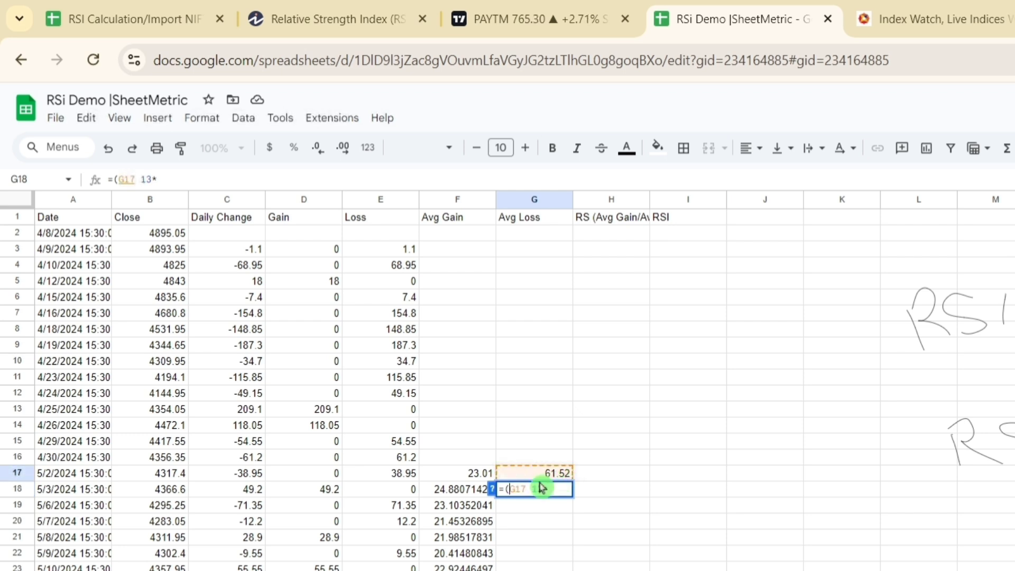
type("13*")
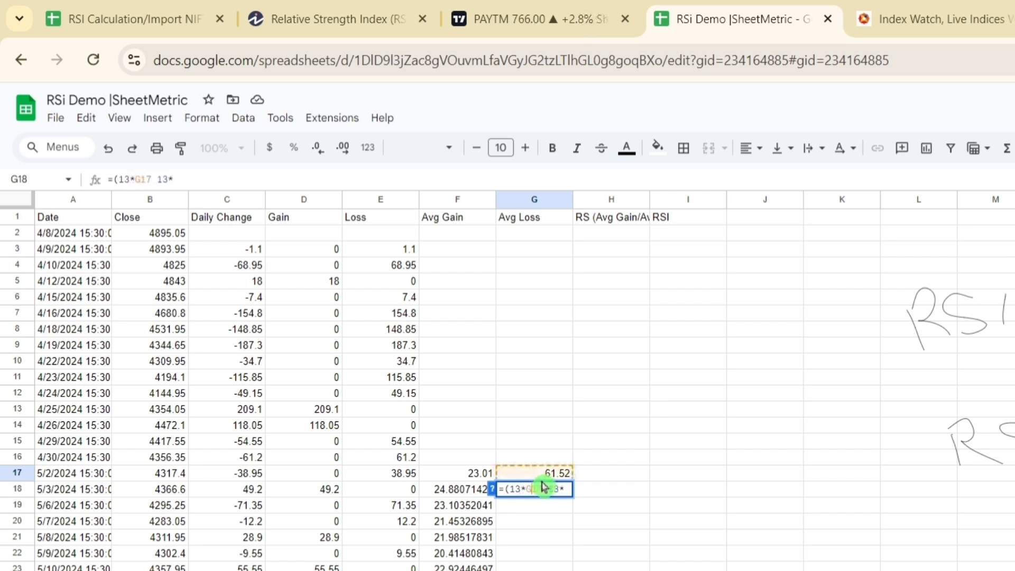
key("BackSpace")
key("BackSpace")
key("BackSpace")
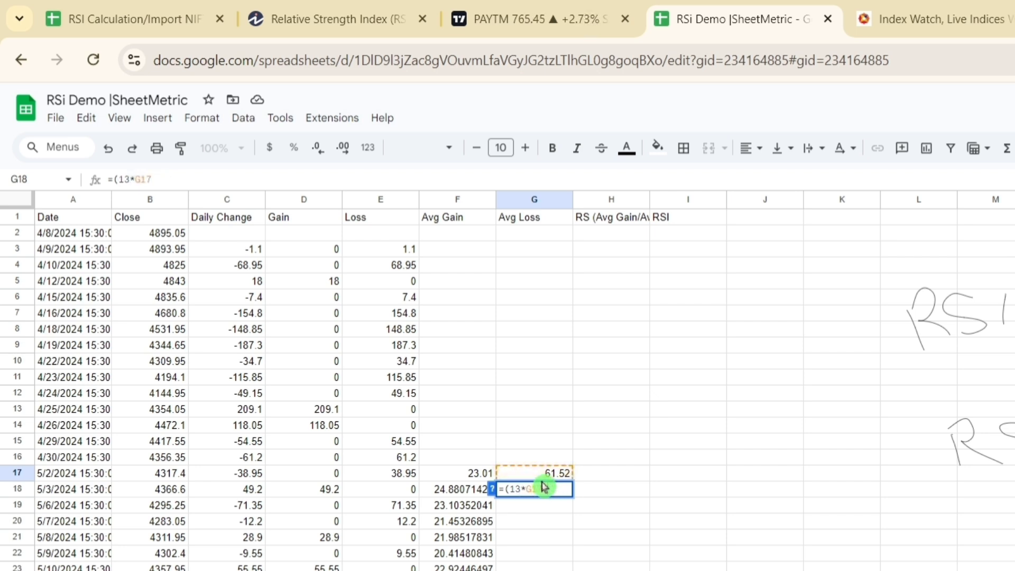
type("+")
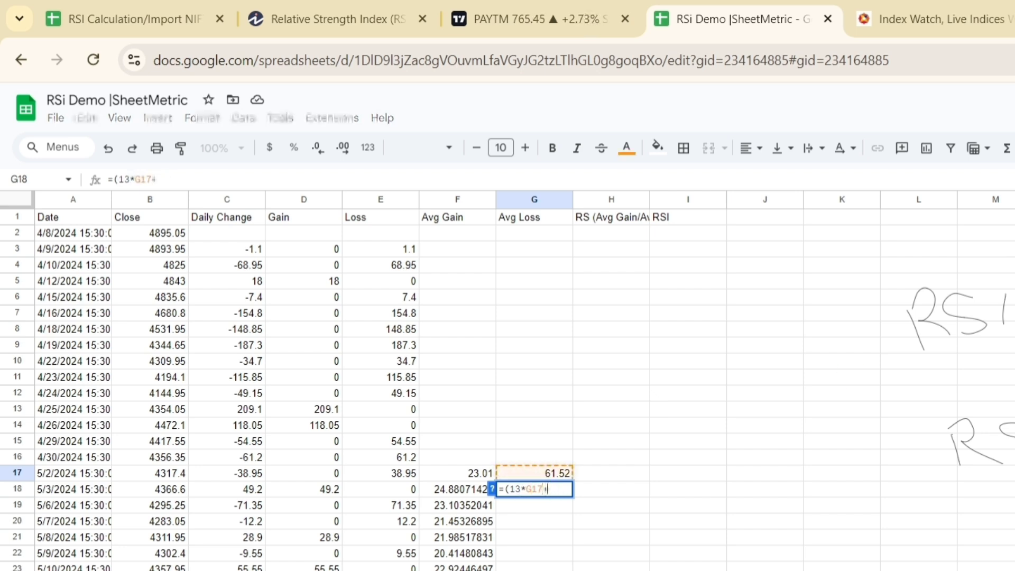
left_click(395, 492)
type(")/14")
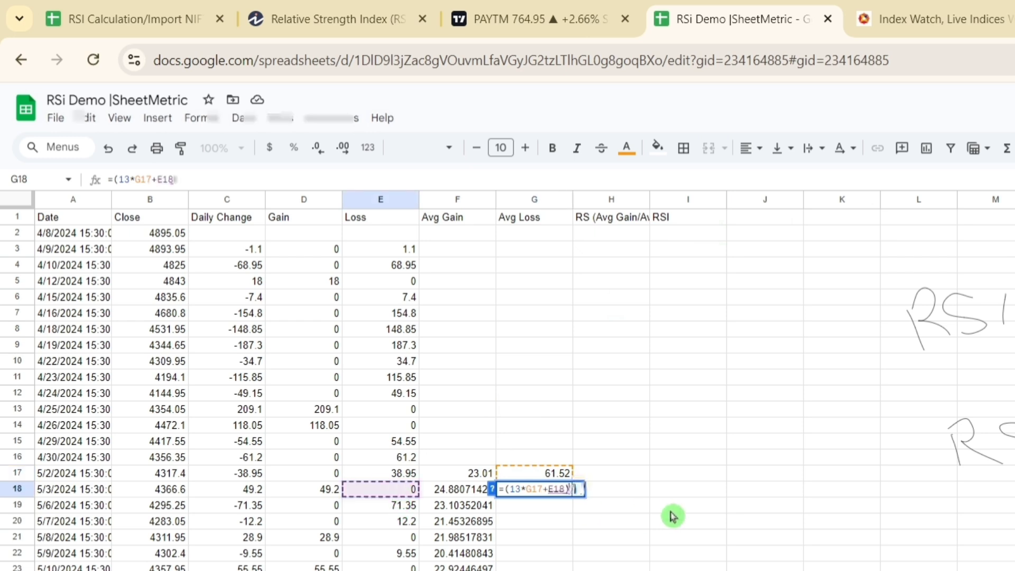
key("Return")
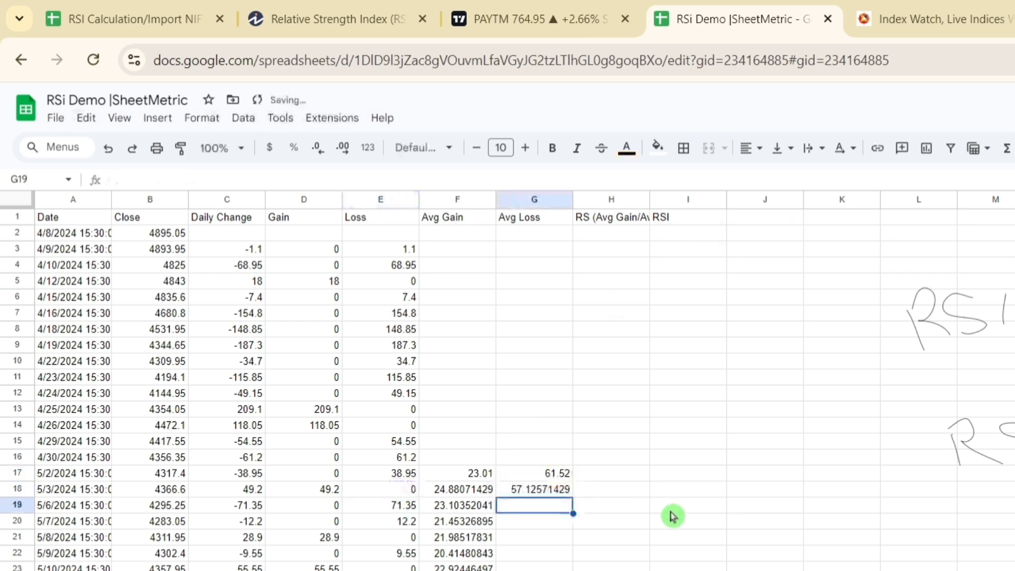
Step: Fill the smoothed average loss formula from G18 down the rest of the Avg Loss column
left_click(550, 491)
double_click(573, 497)
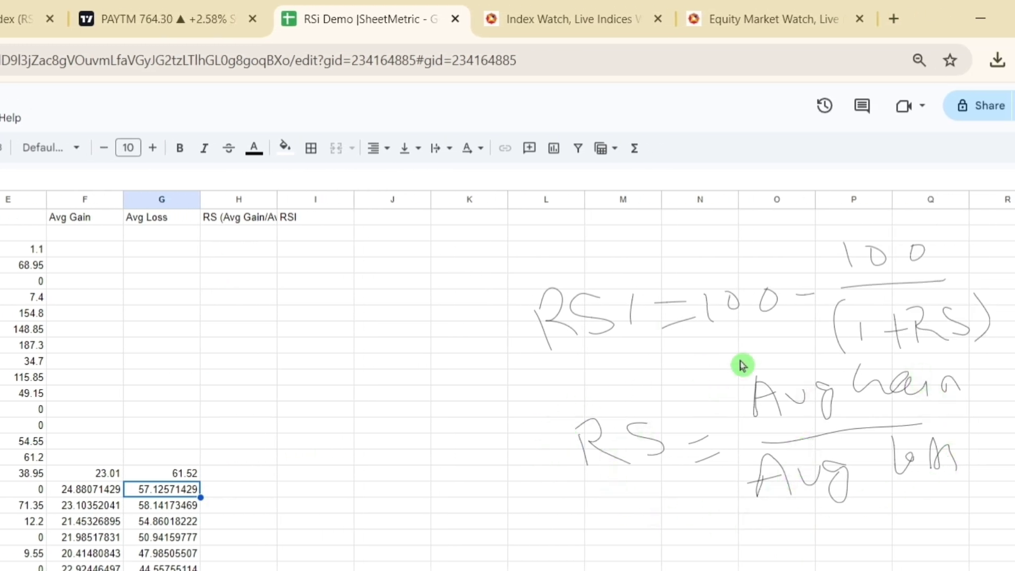
Step: Calculate RS in H17 with =F17/G17 and fill the formula down the RS column
left_click(253, 477)
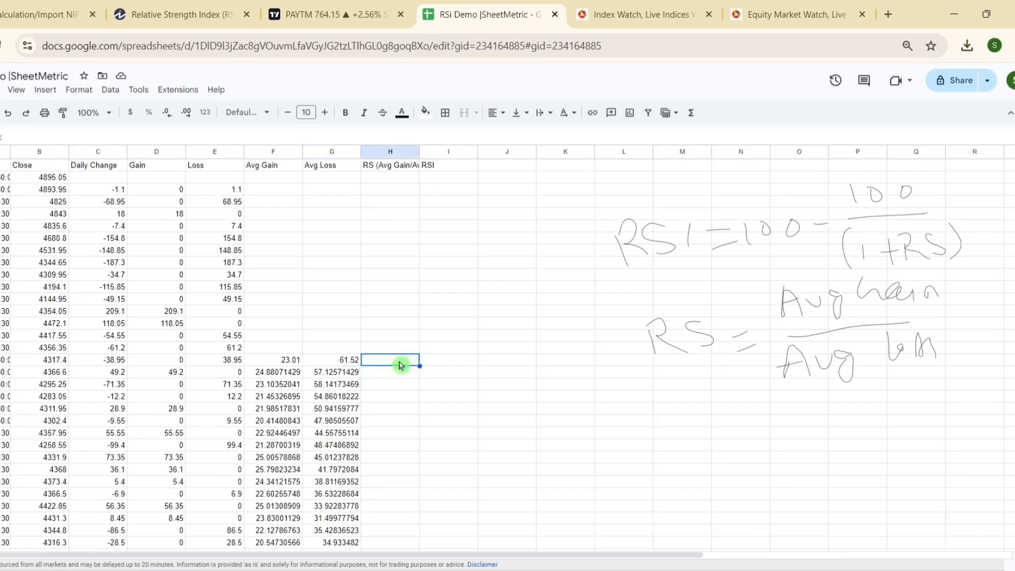
type("=")
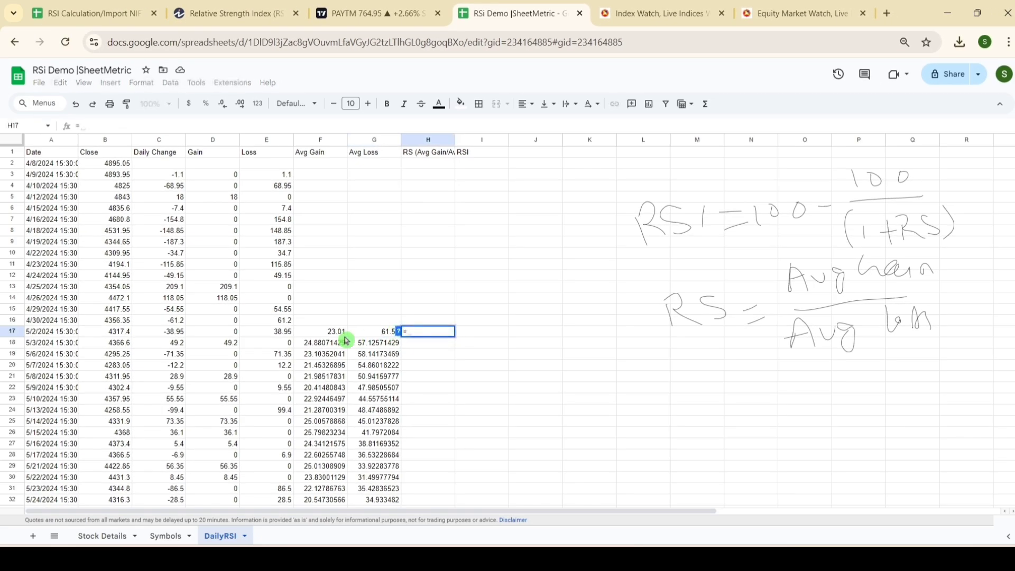
left_click(328, 333)
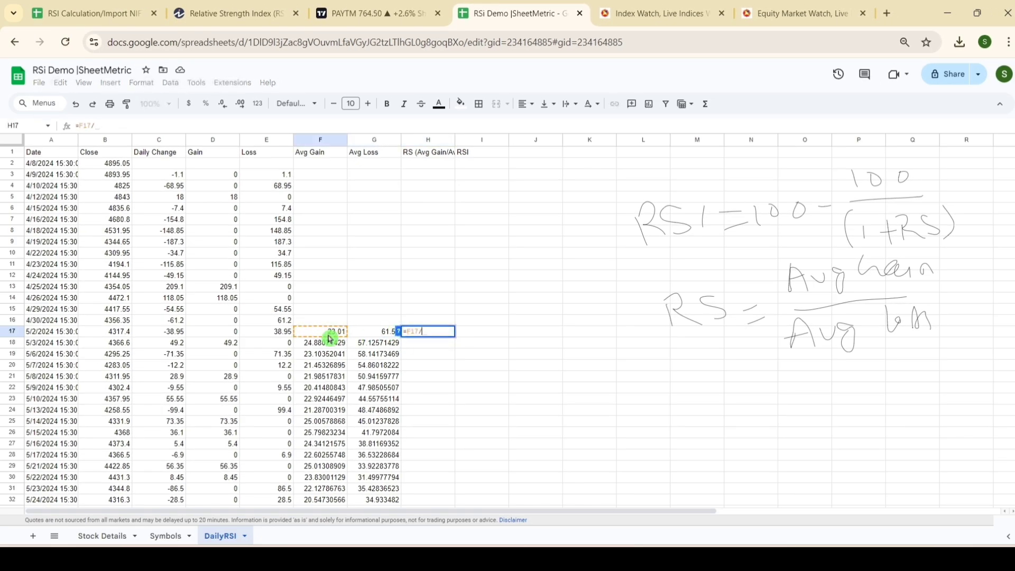
type("/")
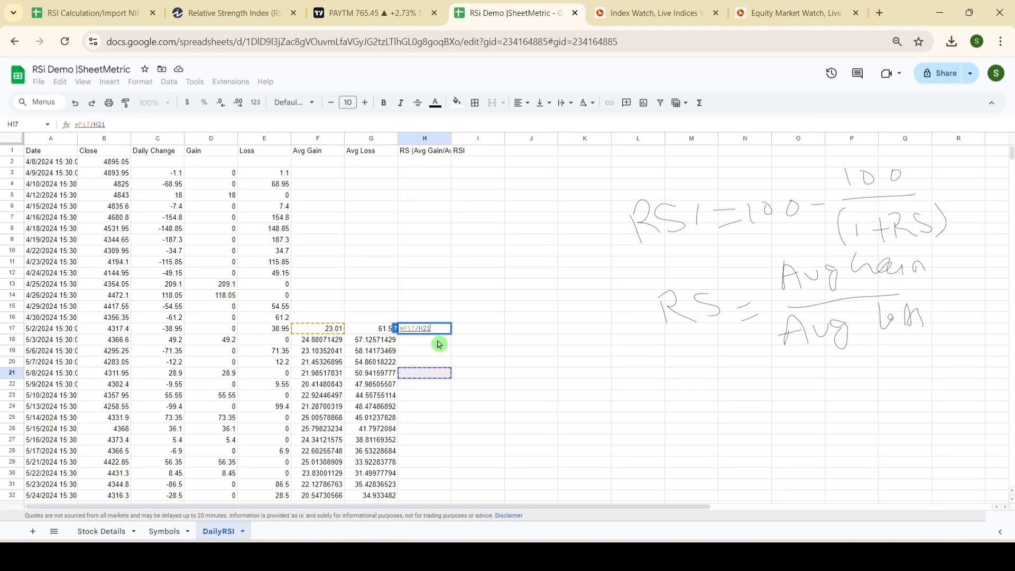
left_click(370, 328)
key("Return")
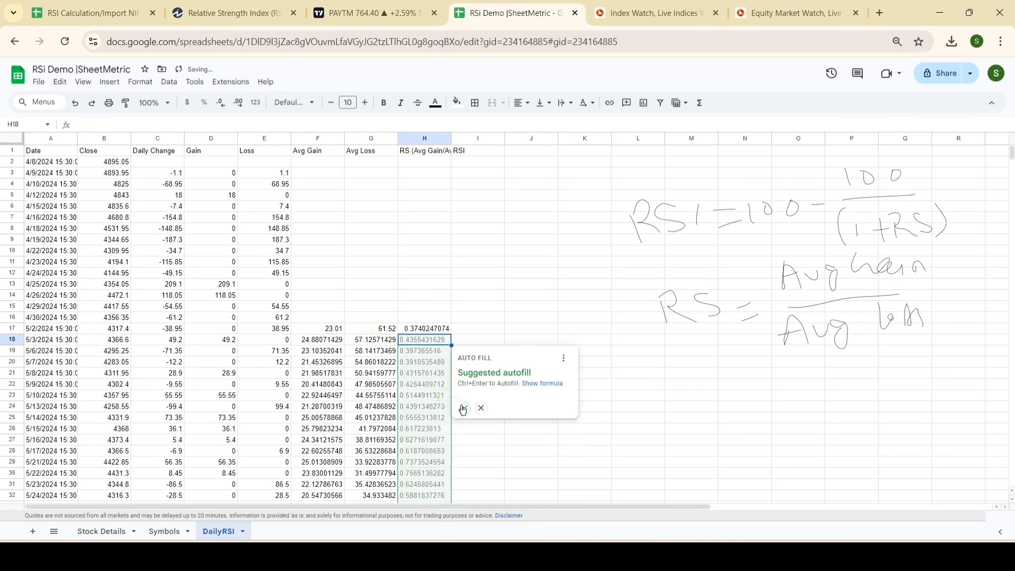
key("ctrl+Return")
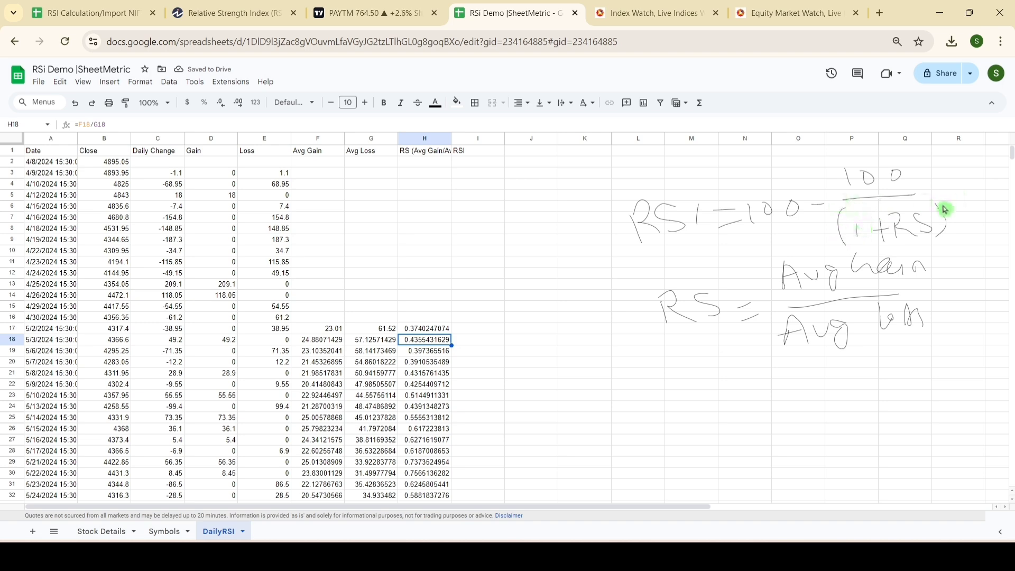
Step: Calculate the RSI in I17 with =100-(100/(1+H17)) and fill it down the RSI column
left_click(462, 329)
type("=")
type("100-(100/")
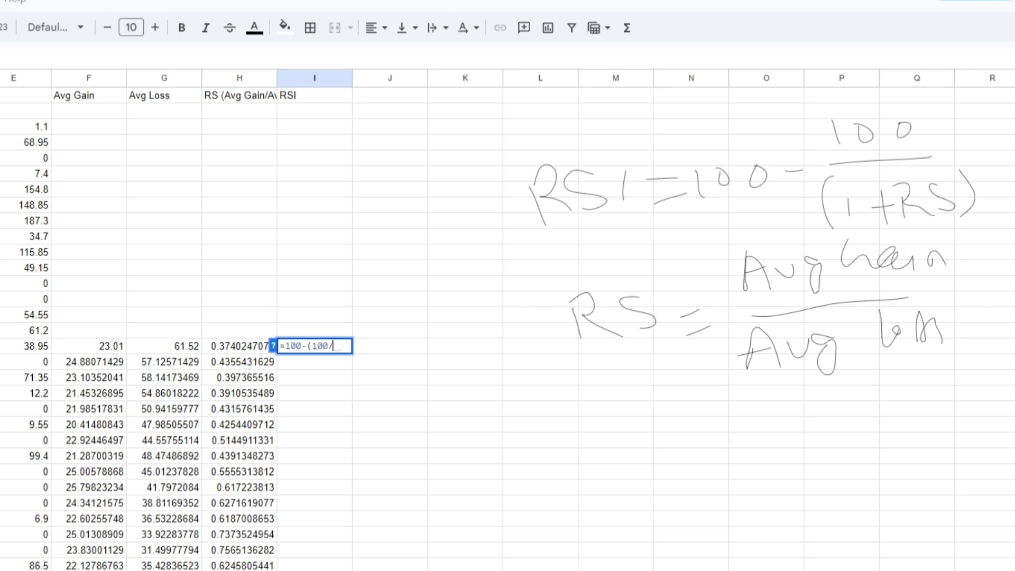
type("(1+")
left_click(241, 348)
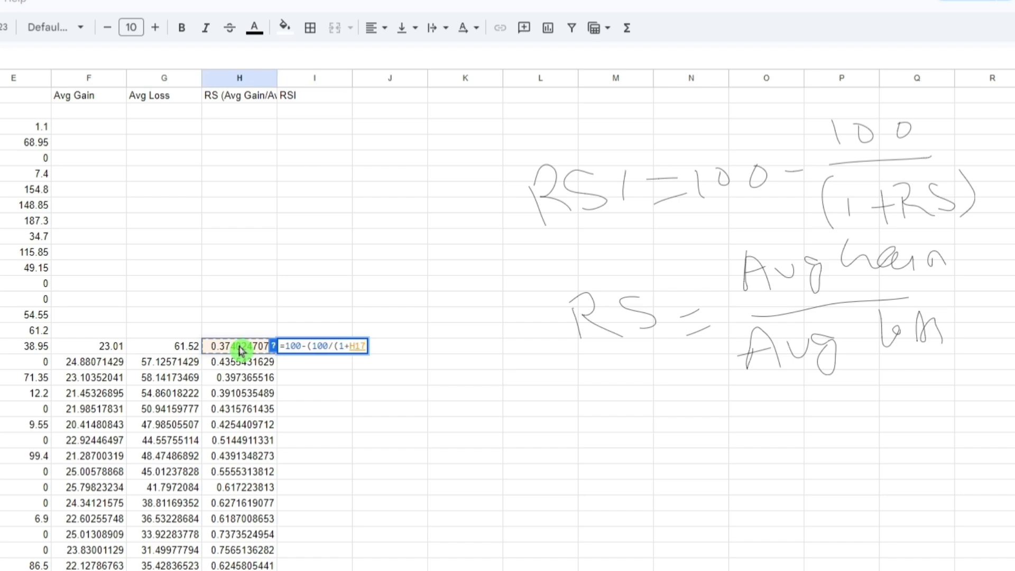
type("))")
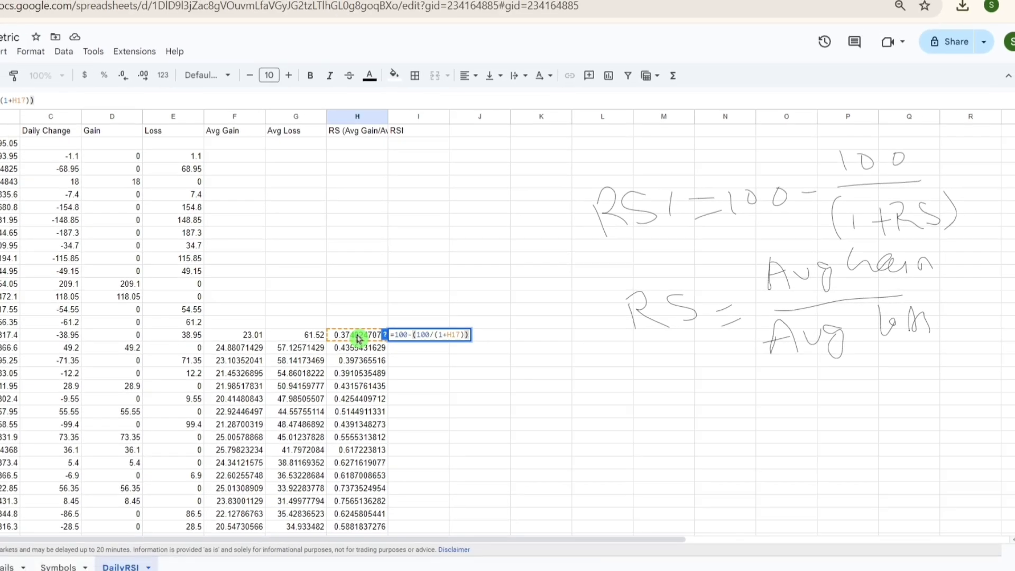
key("Return")
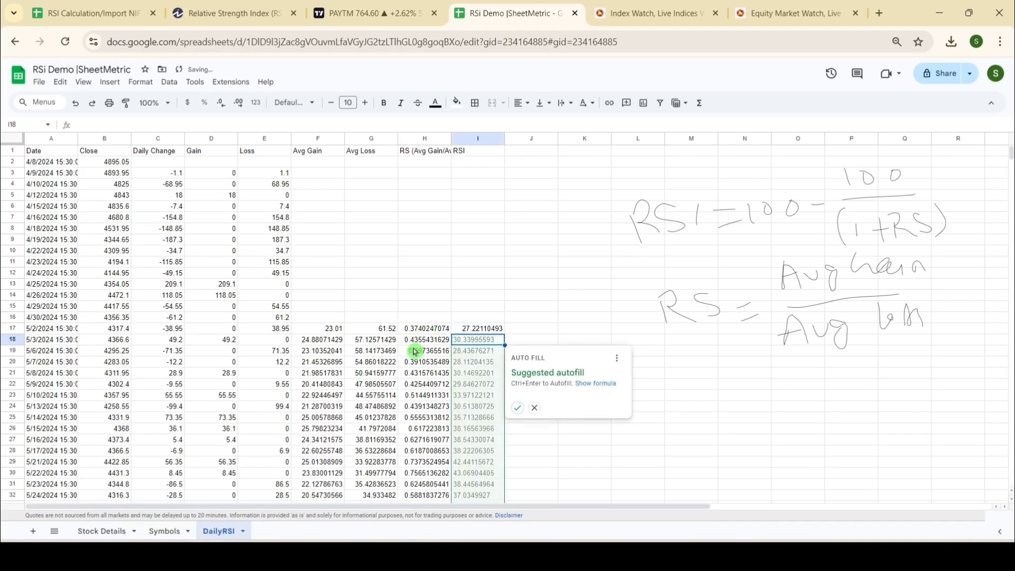
left_click(517, 407)
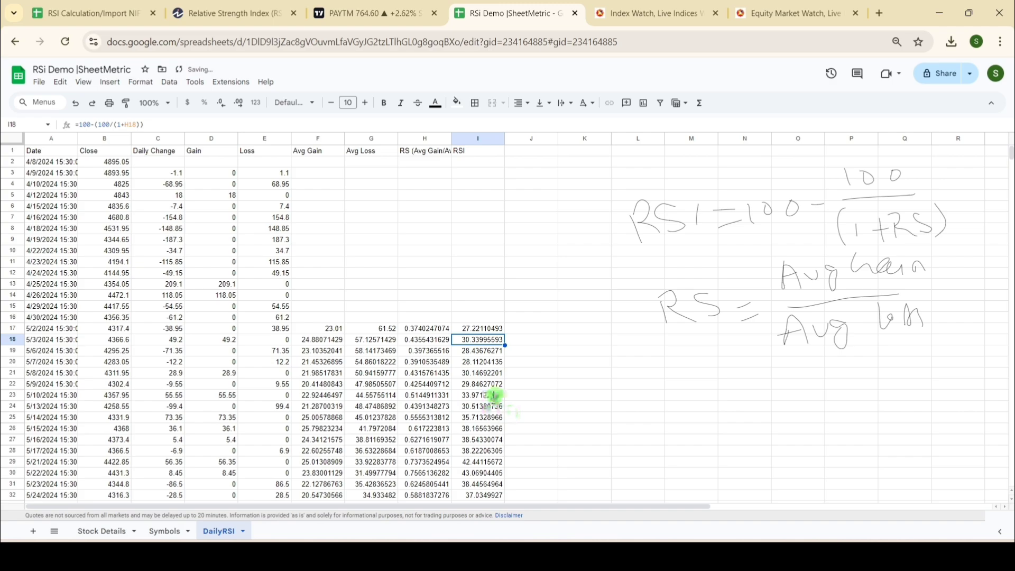
Step: Review the filled RSI column, check which stock is selected on Stock Details, and locate the latest date in the DailyRSI sheet
scroll(491, 305, "down", 20)
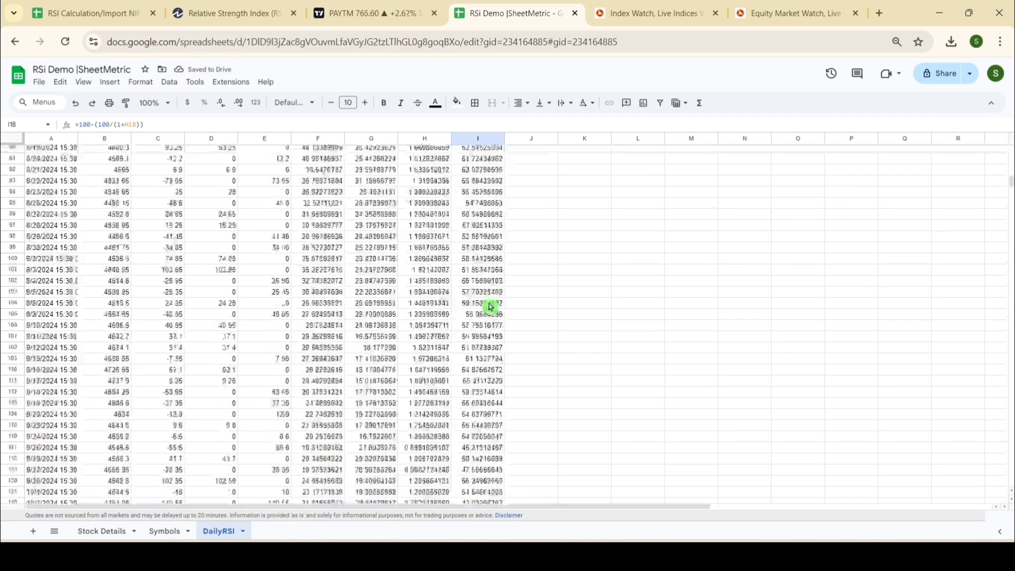
scroll(490, 306, "up", 20)
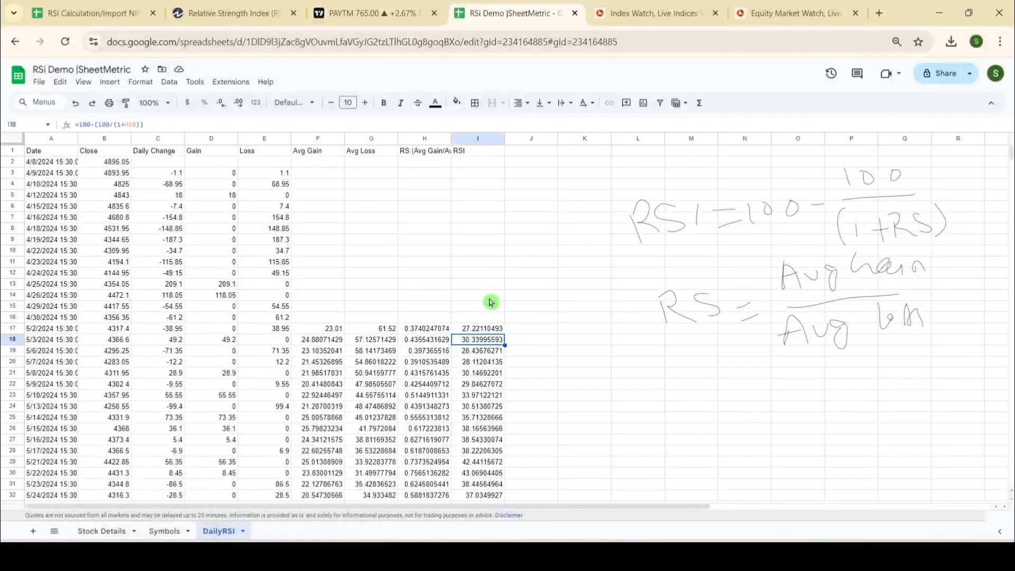
scroll(491, 303, "down", 4)
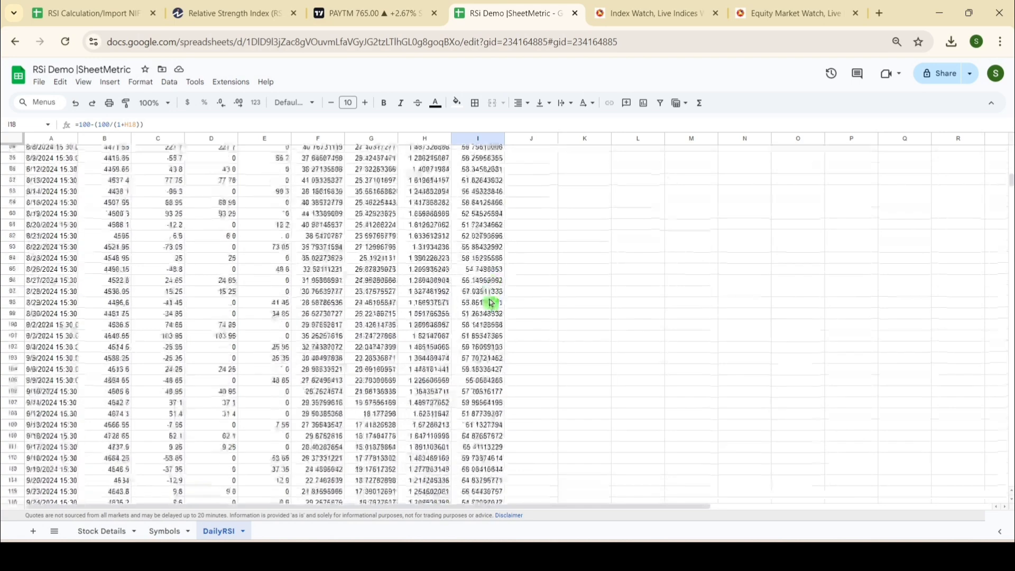
scroll(491, 303, "up", 4)
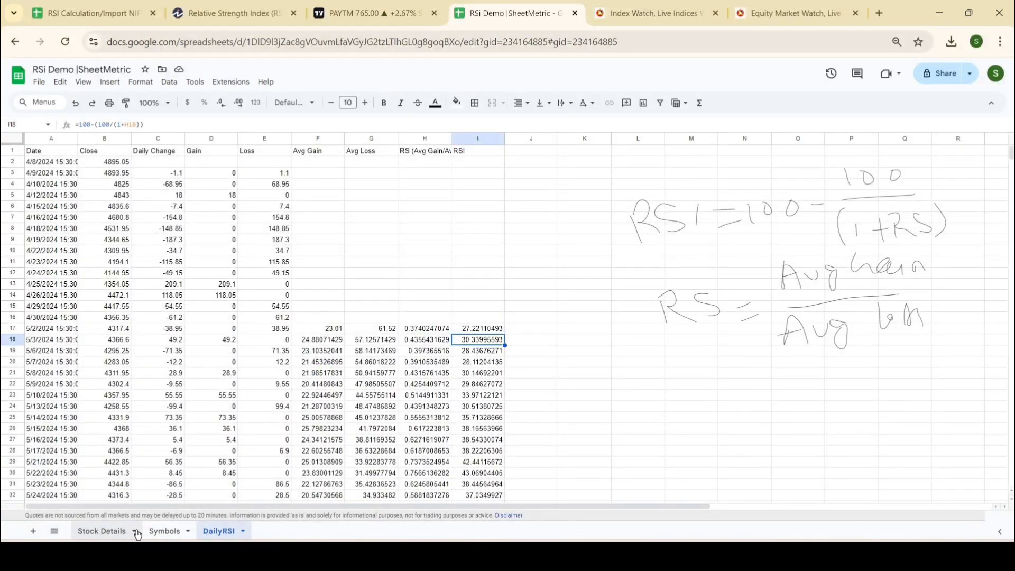
left_click(99, 531)
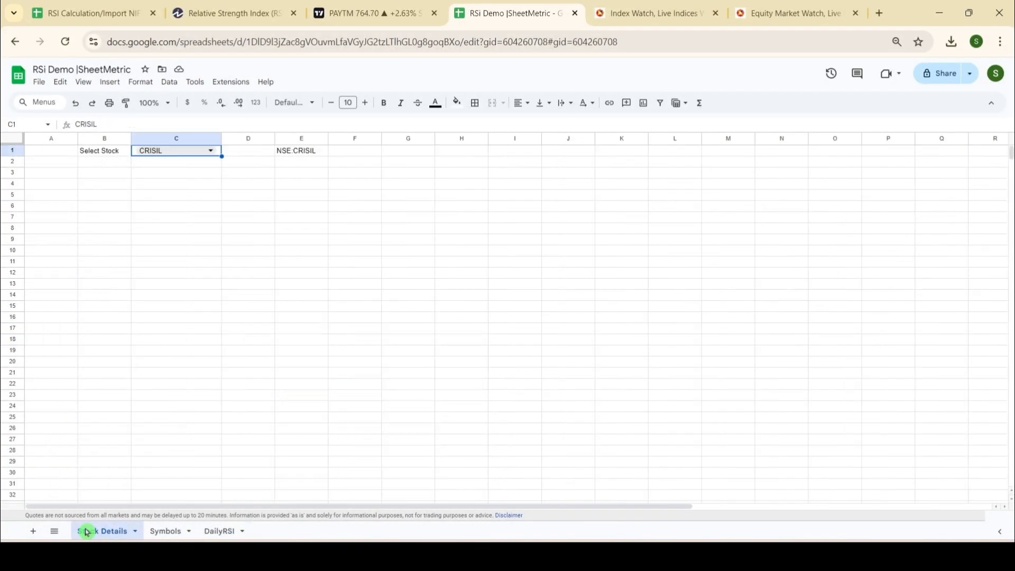
left_click(219, 530)
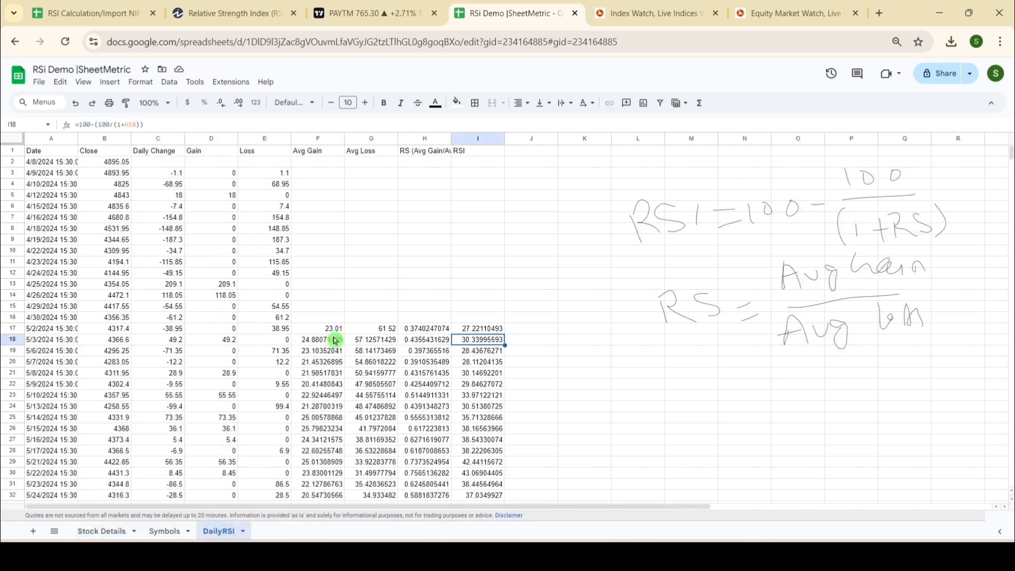
scroll(335, 341, "down", 20)
scroll(333, 338, "down", 15)
scroll(317, 370, "up", 8)
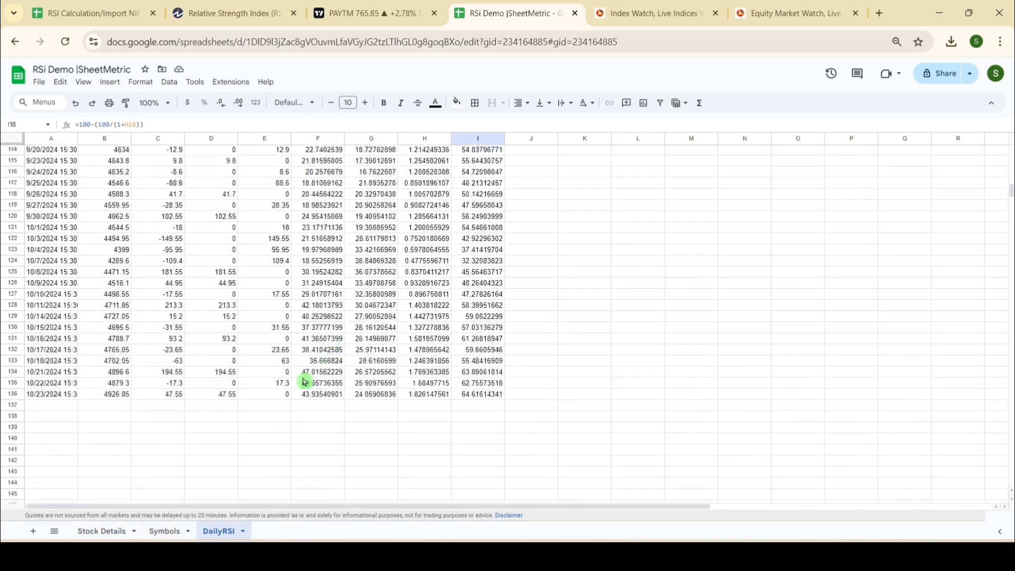
left_click(56, 395)
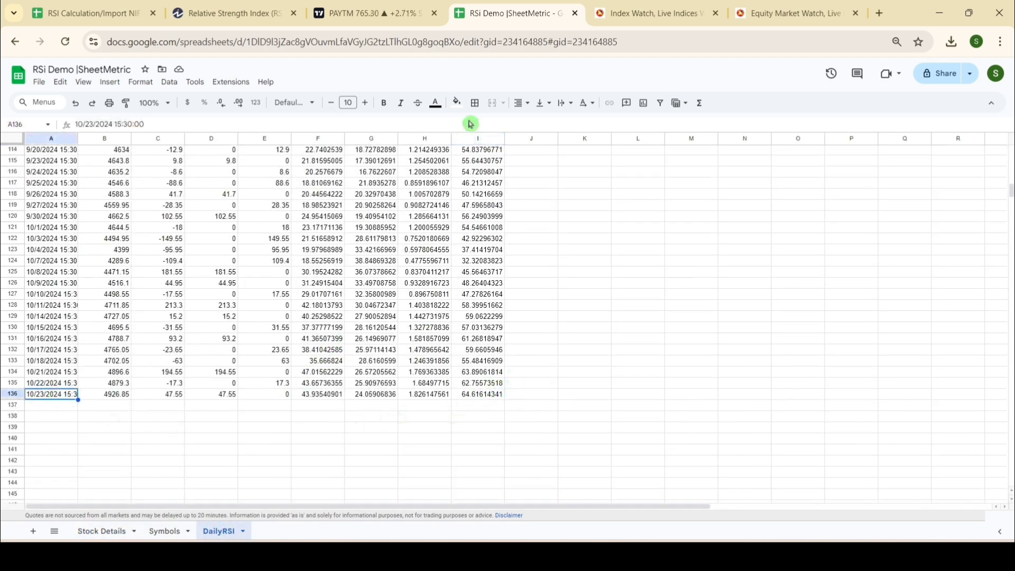
Step: Switch to TradingView and load the NSE chart of CRISIL to read its RSI for 23 October 2024
left_click(370, 13)
left_click(58, 74)
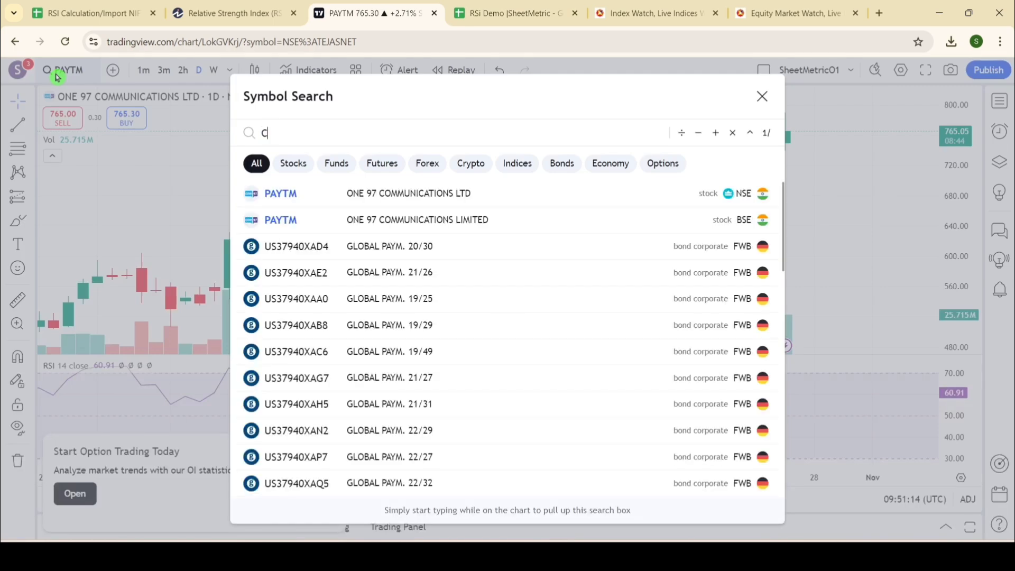
type("CRISIL")
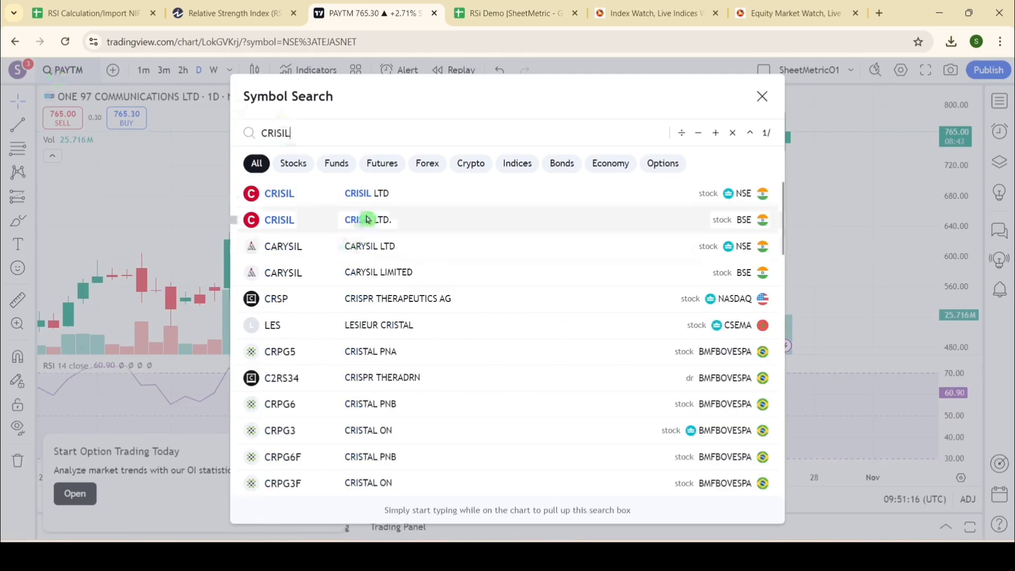
left_click(370, 203)
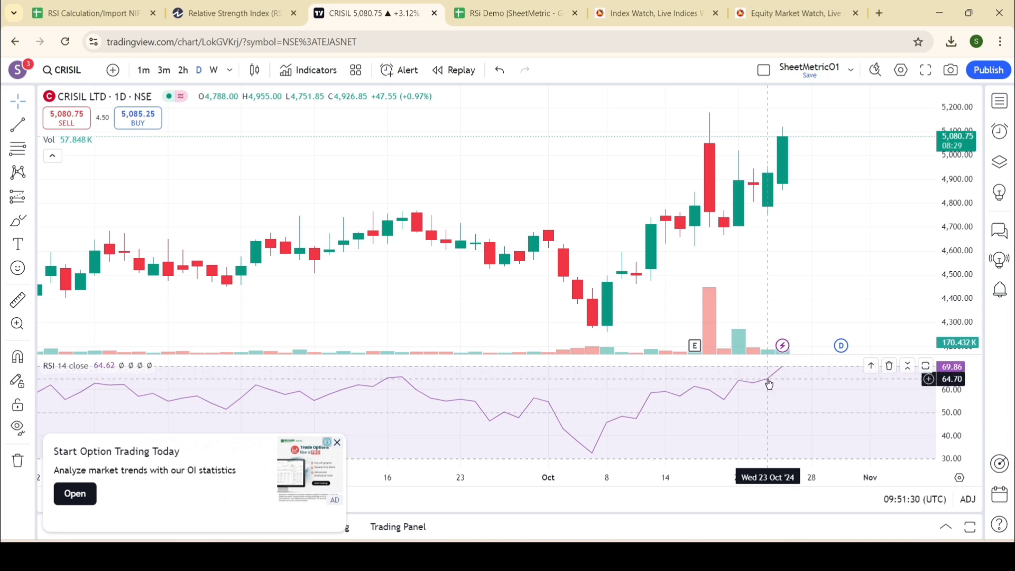
Step: Switch back to the Google Sheets DailyRSI sheet and compare the RSI in I136 with the chart's reading
left_click(510, 13)
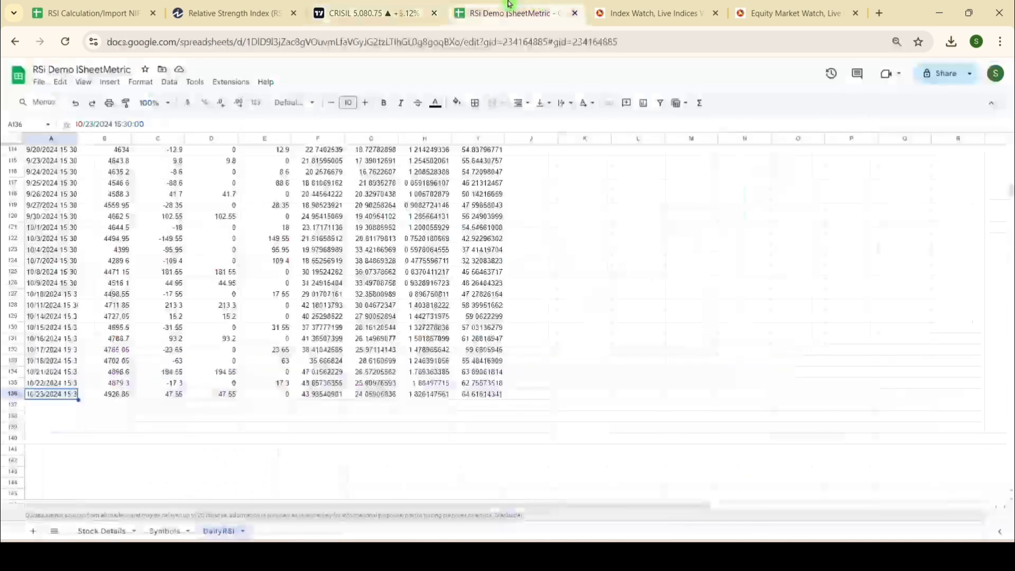
left_click(479, 396)
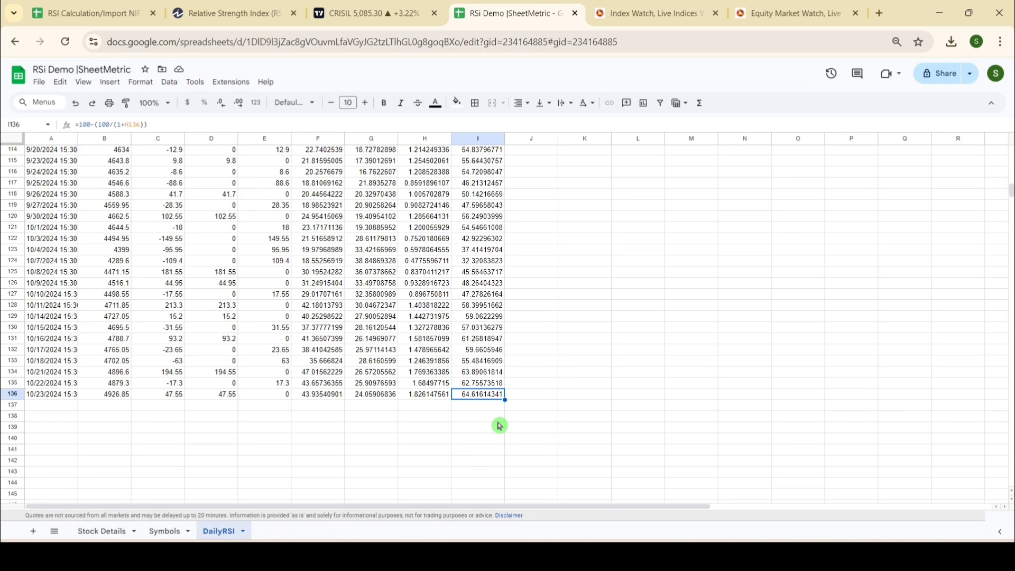
scroll(499, 425, "up", 9)
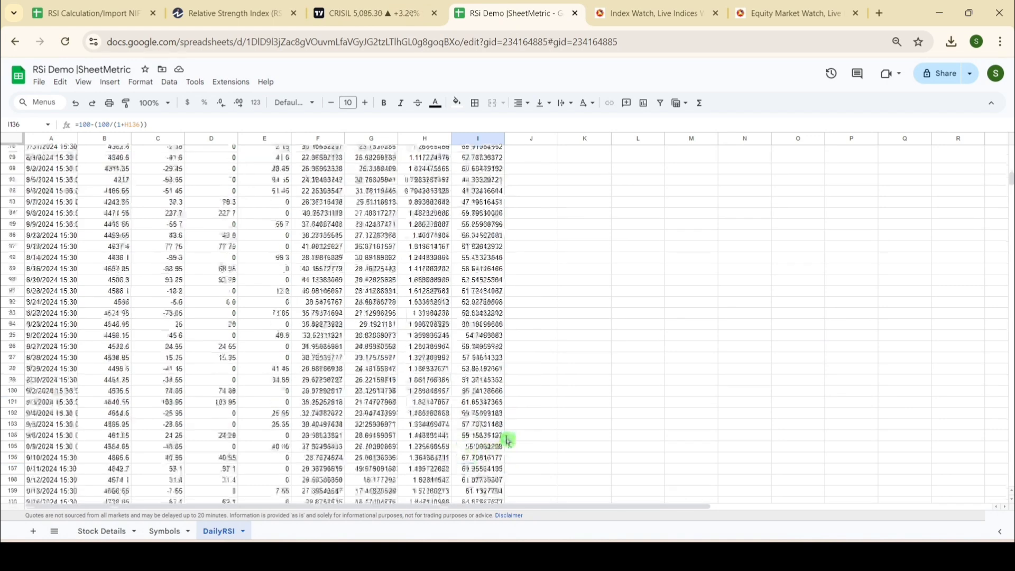
scroll(506, 440, "down", 5)
Step: Set the selected stock on the Stock Details sheet to HINDZINC and return to the DailyRSI sheet
left_click(103, 531)
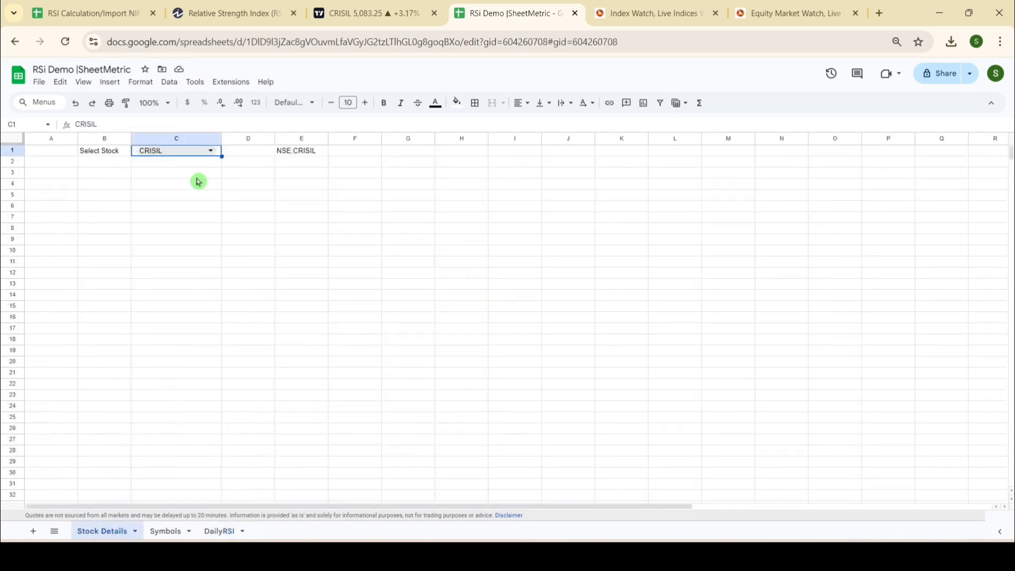
left_click(211, 152)
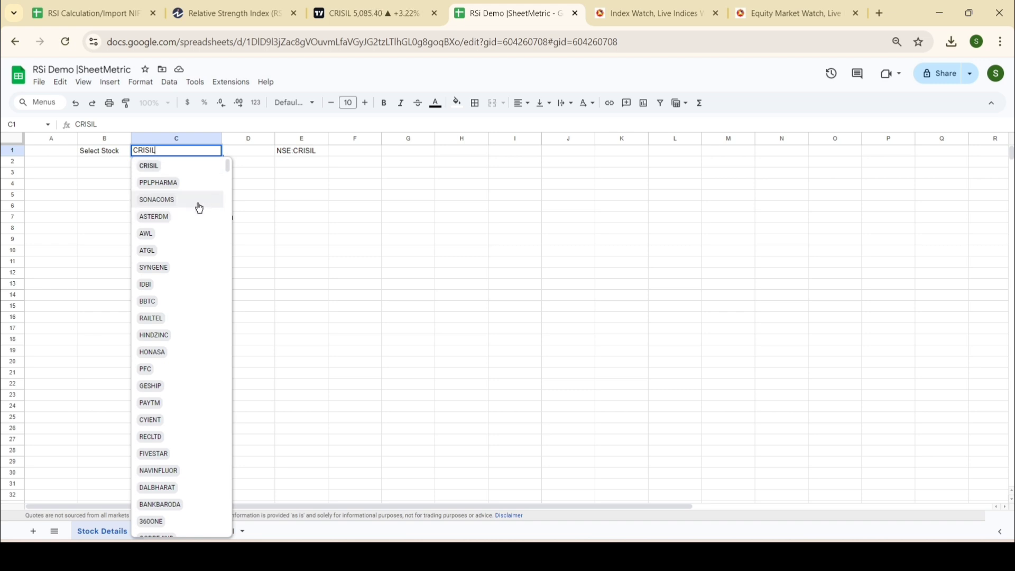
left_click(178, 336)
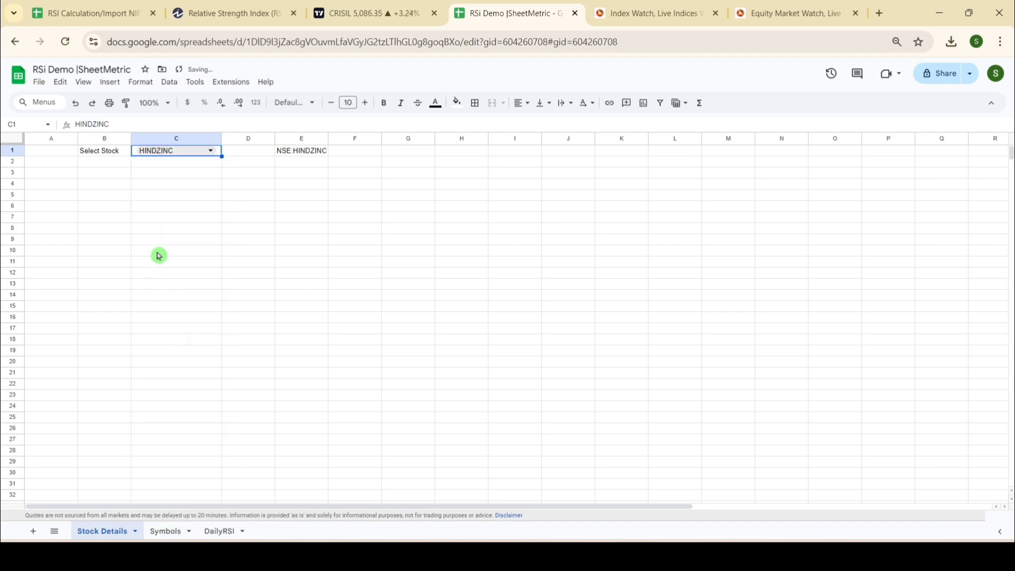
left_click(219, 530)
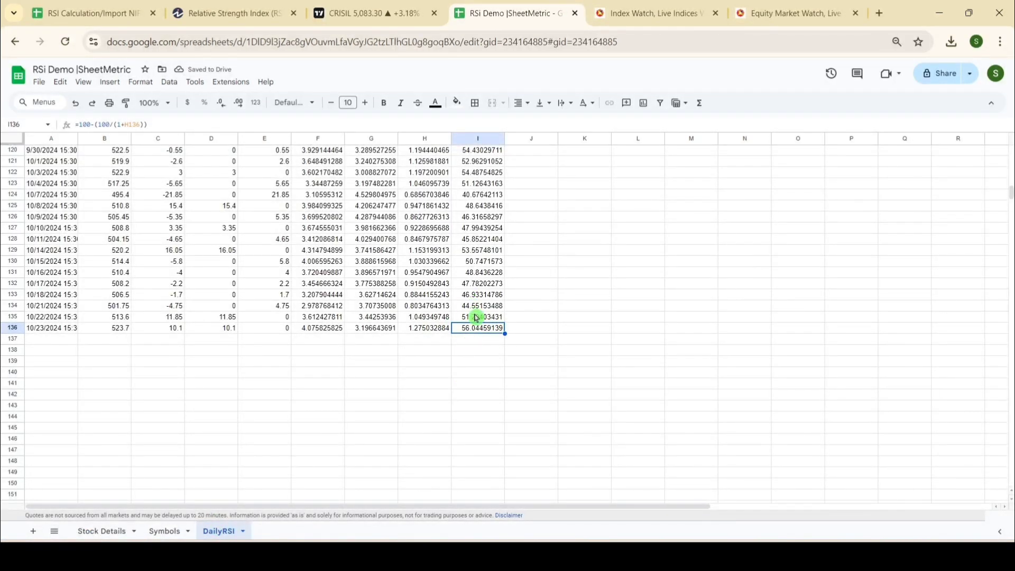
Step: Load the NSE HINDZINC chart in TradingView and compare its 23 October 2024 RSI with I136 in the Google Sheets DailyRSI sheet
left_click(381, 4)
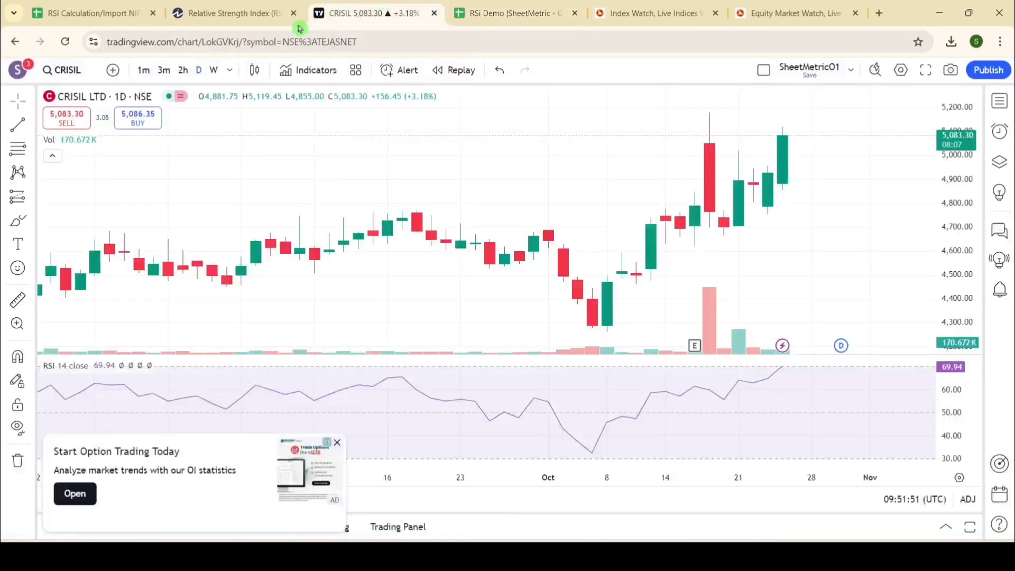
left_click(73, 74)
type("HINDZI")
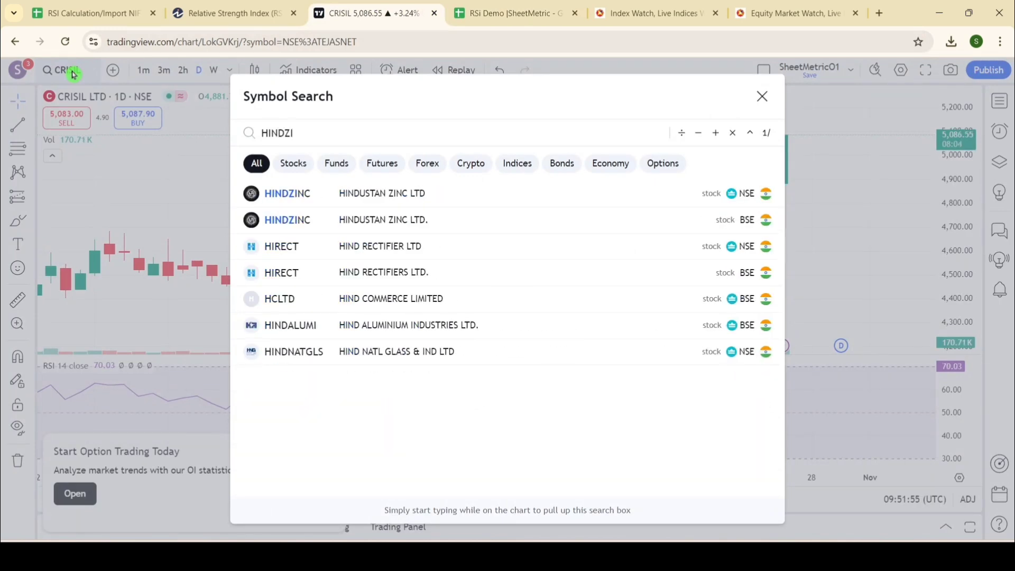
left_click(430, 193)
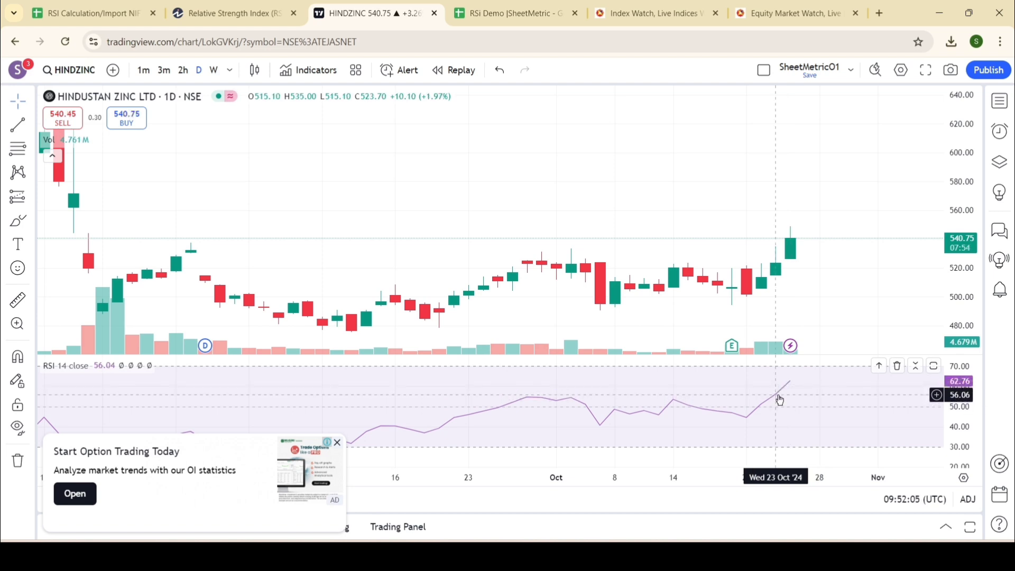
left_click(507, 13)
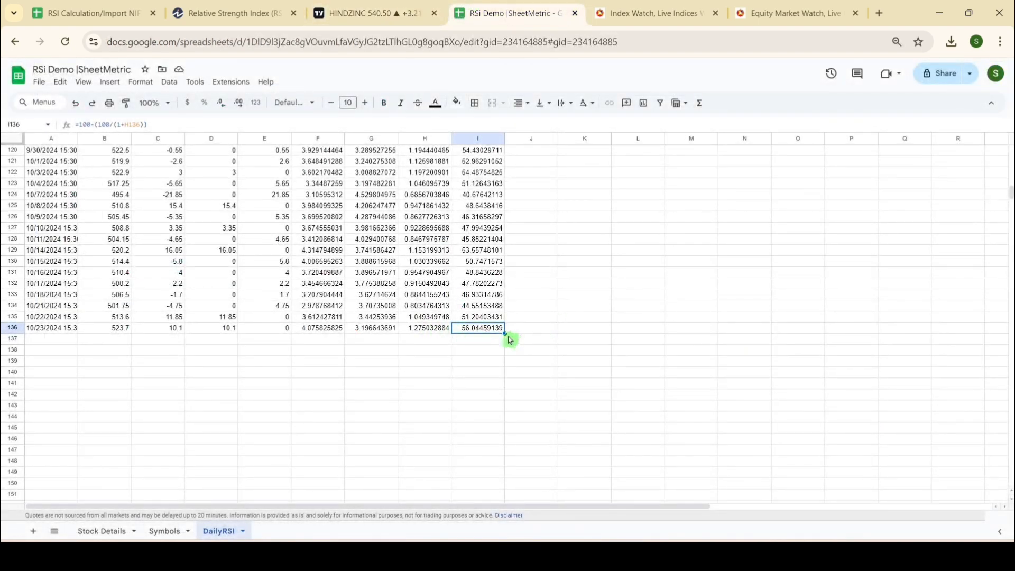
scroll(509, 339, "up", 20)
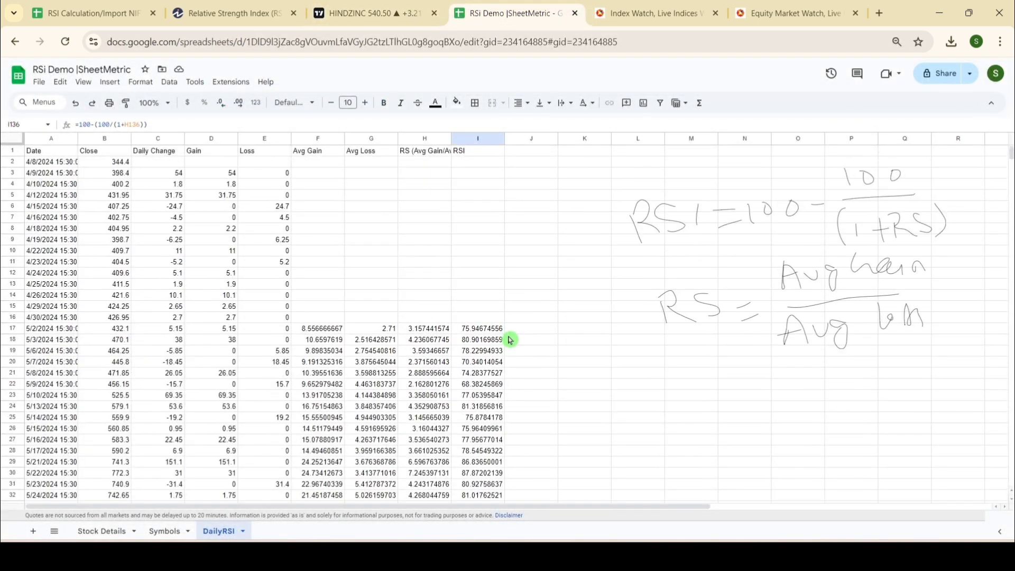
Step: Edit the RSI formula drawing to add an up arrow beside Avg Gain and down arrows beside Avg Loss, and save it
left_click(669, 258)
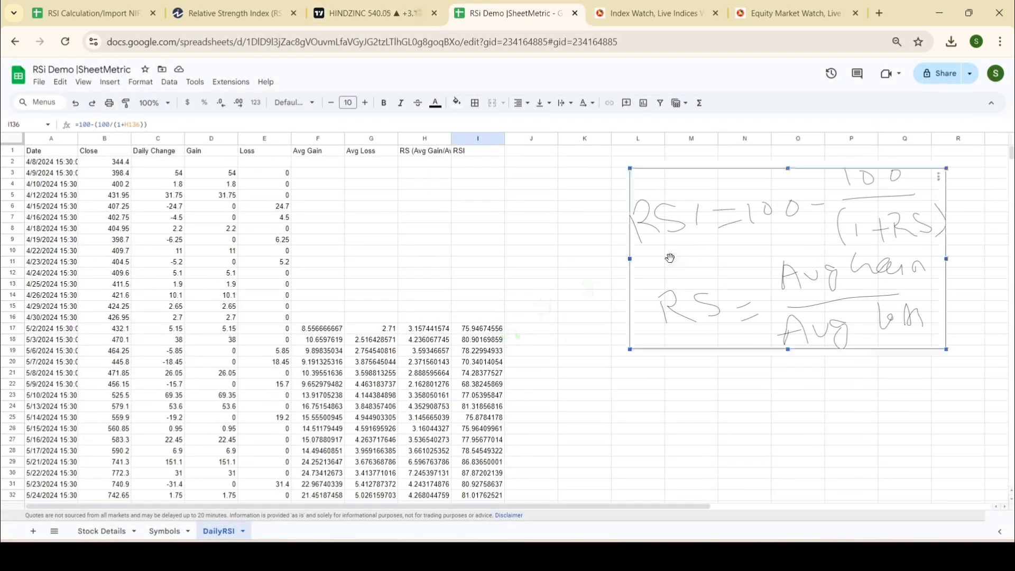
left_click(939, 179)
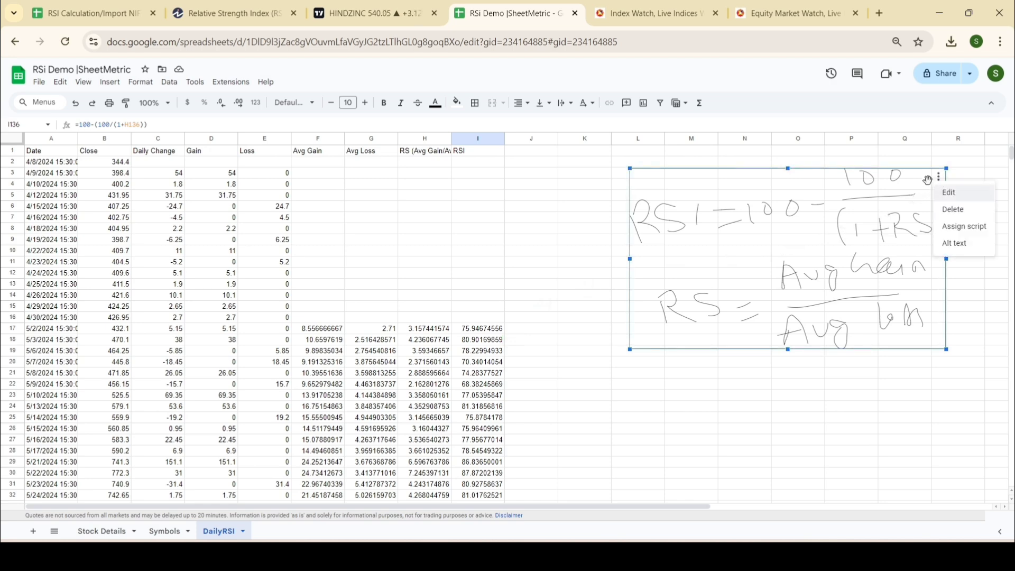
left_click(949, 193)
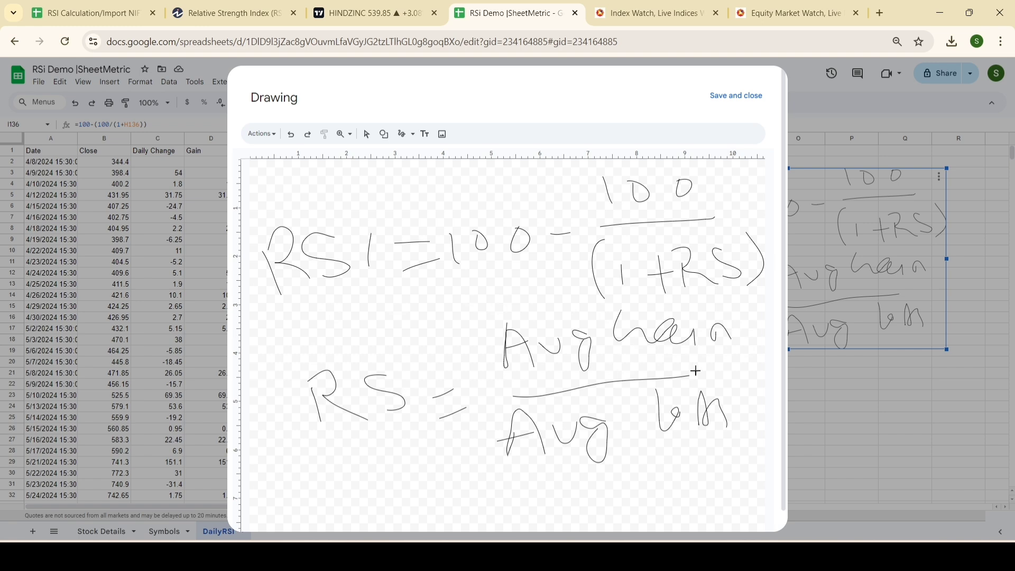
mouse_move(742, 322)
left_mouse_down()
mouse_move(736, 333)
mouse_move(746, 322)
left_mouse_up()
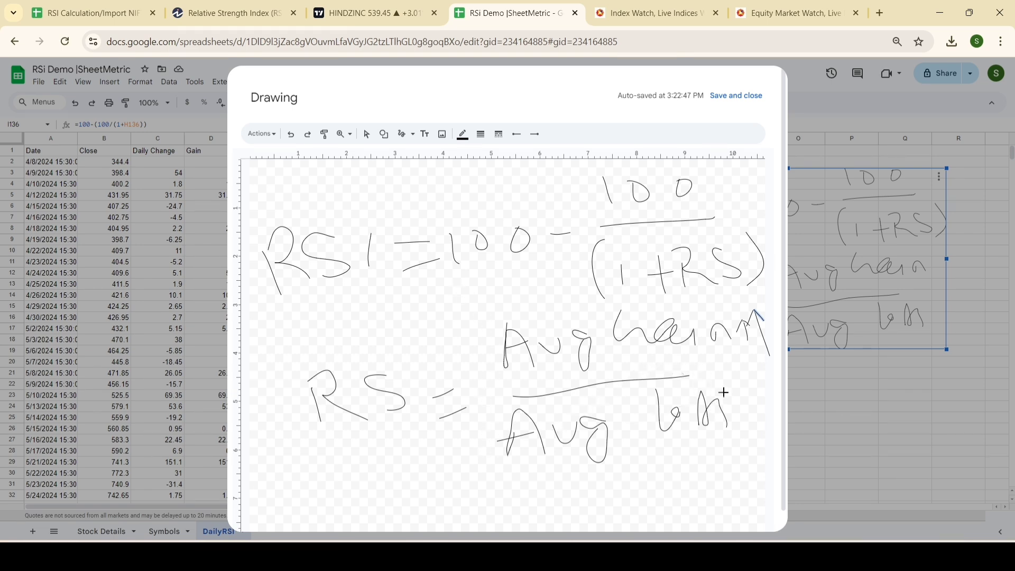
mouse_move(732, 410)
left_mouse_down()
mouse_move(750, 402)
mouse_move(759, 371)
mouse_move(772, 401)
left_mouse_up()
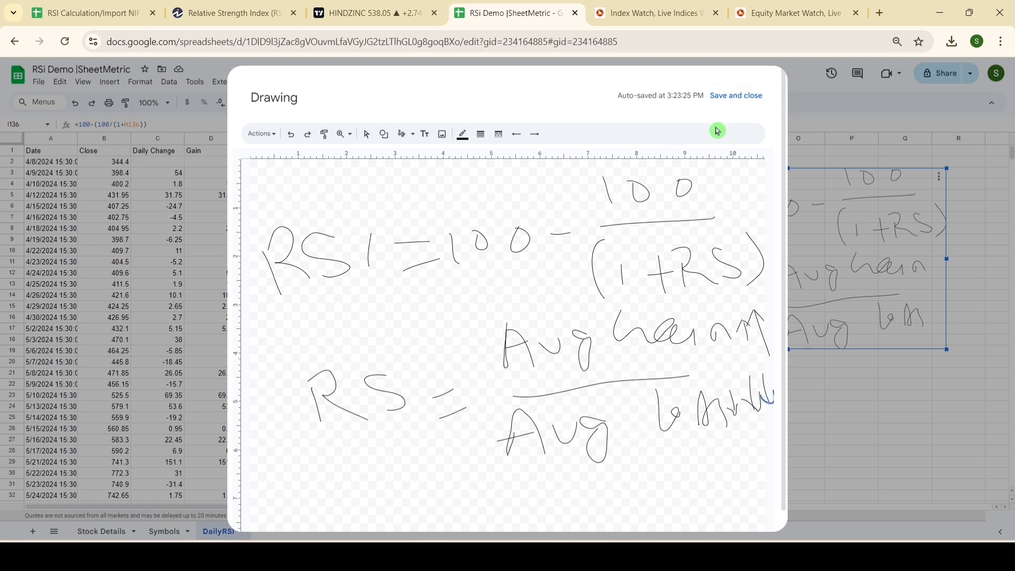
left_click(736, 97)
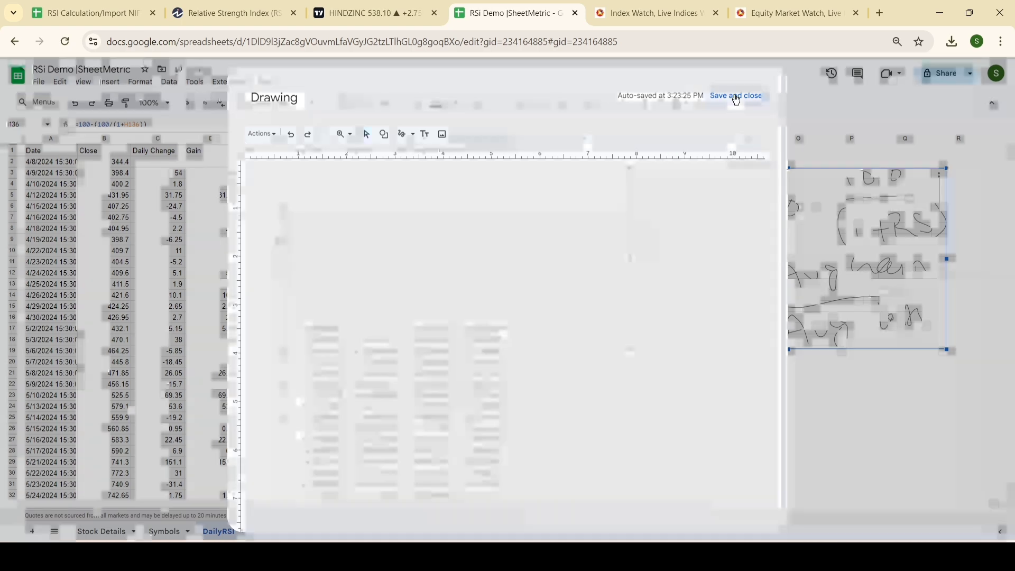
Step: Fit the width of column H to its RS (Avg Gain/Avg Loss) header
left_click(442, 330)
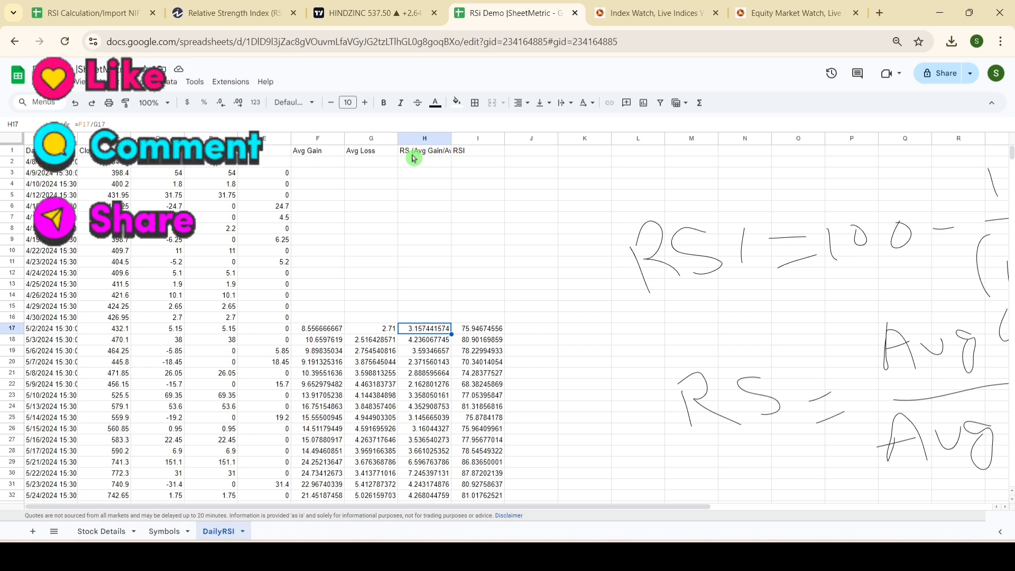
double_click(450, 139)
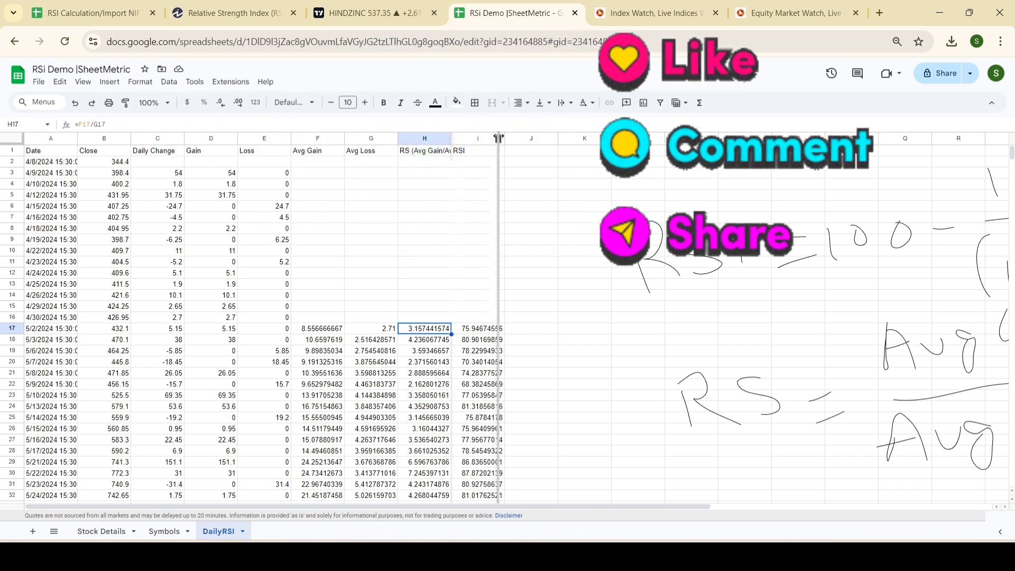
Step: Override the RS in H17 with 1000000 to test how a very large value affects the RSI in I17
type("1000000")
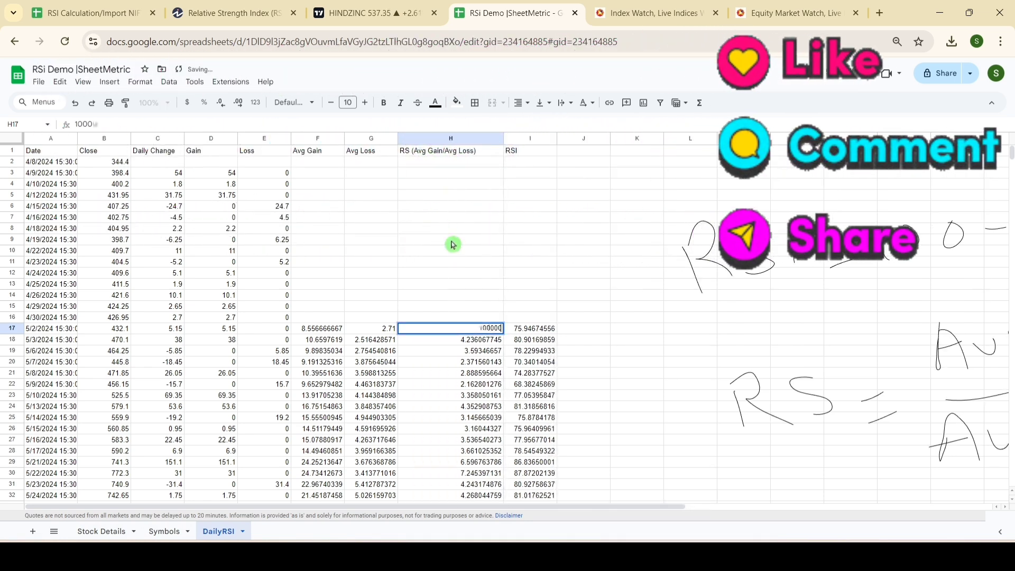
key("Return")
key("Right")
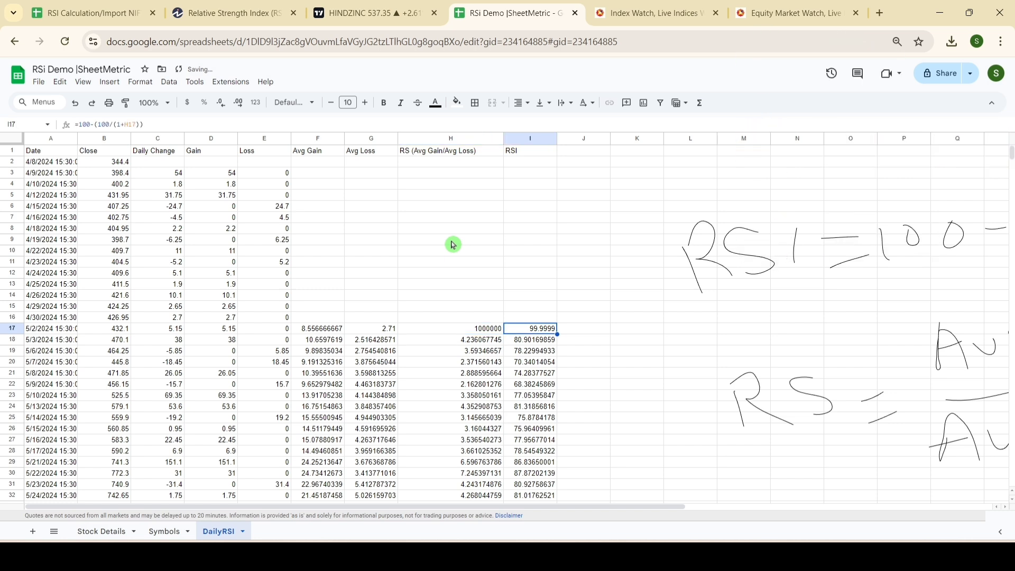
Step: Set the RS in H17 to 0.001 to test how a near-zero value affects the RSI in I17
key("Left")
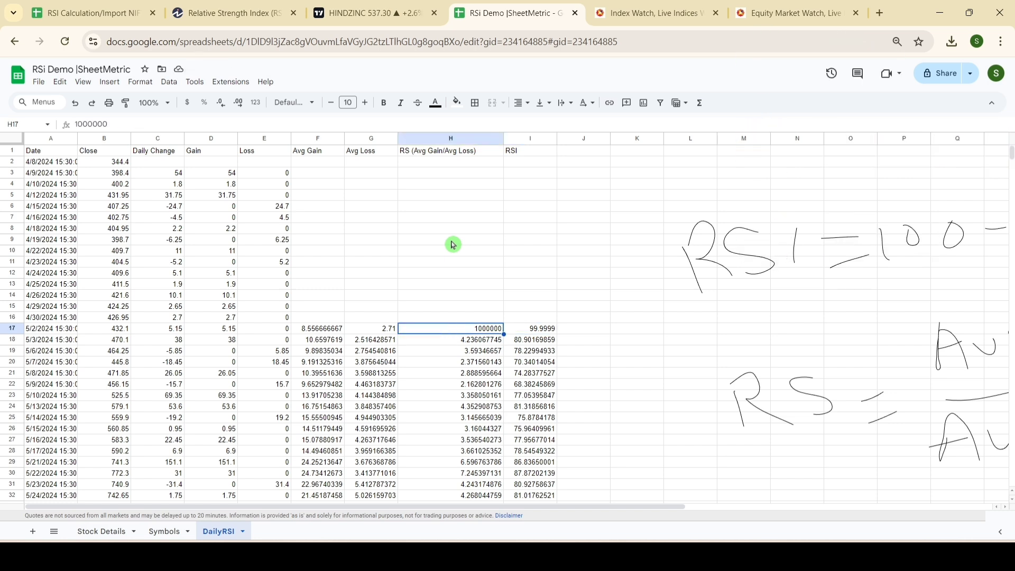
type("0.00")
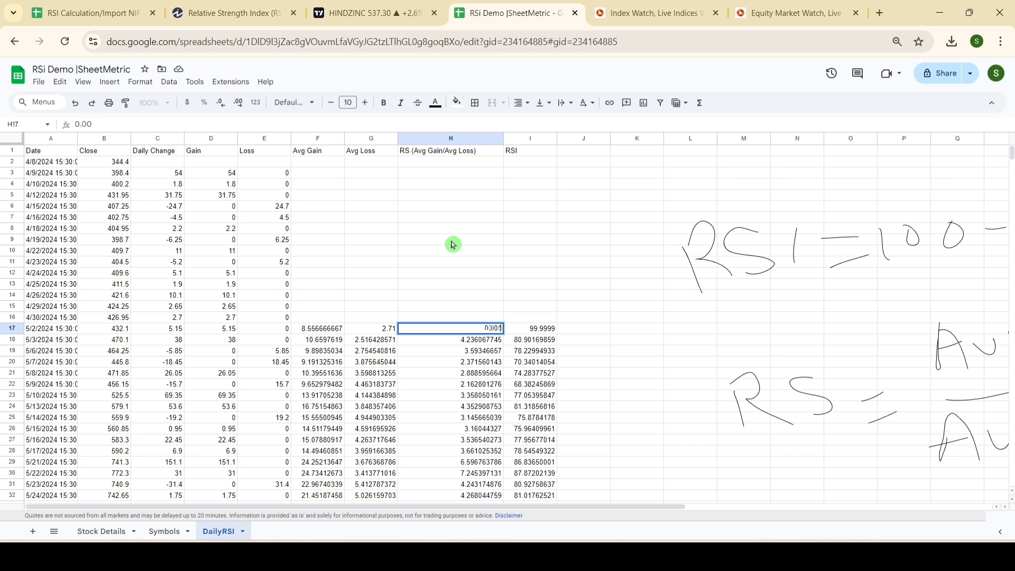
type("1")
key("Tab")
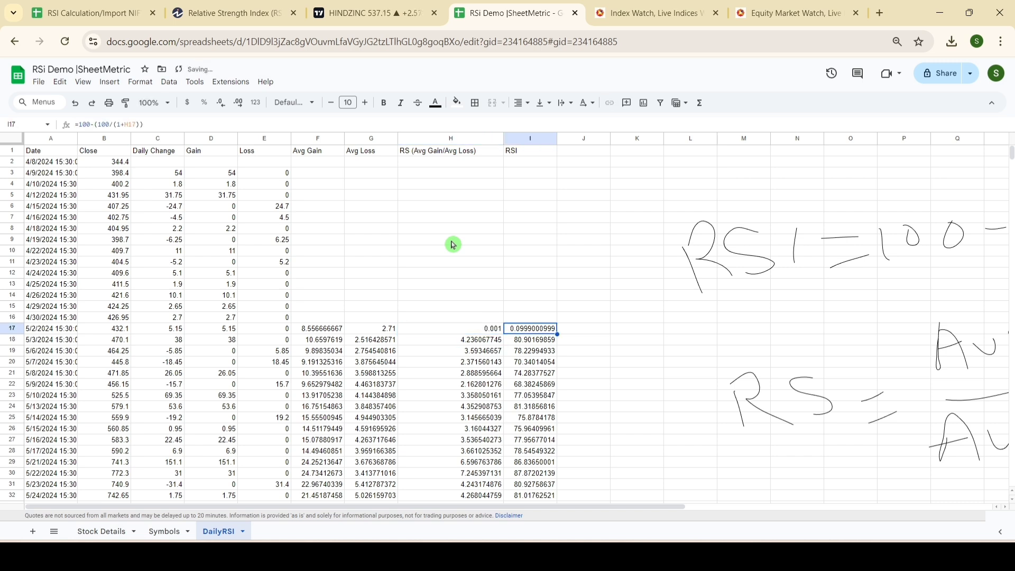
Step: Undo both test entries in H17 to restore its =F17/G17 formula
key("Left")
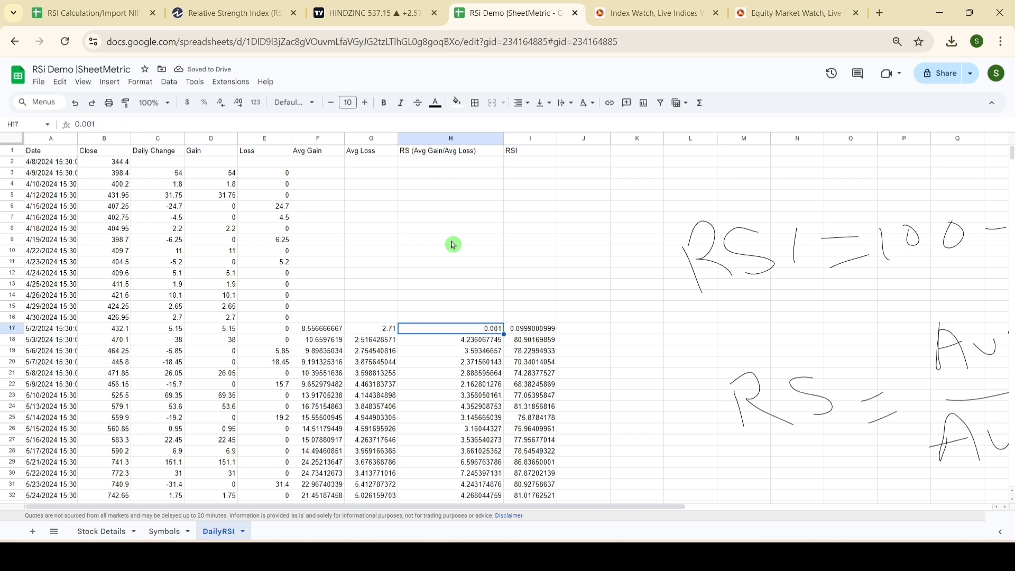
key("ctrl+z")
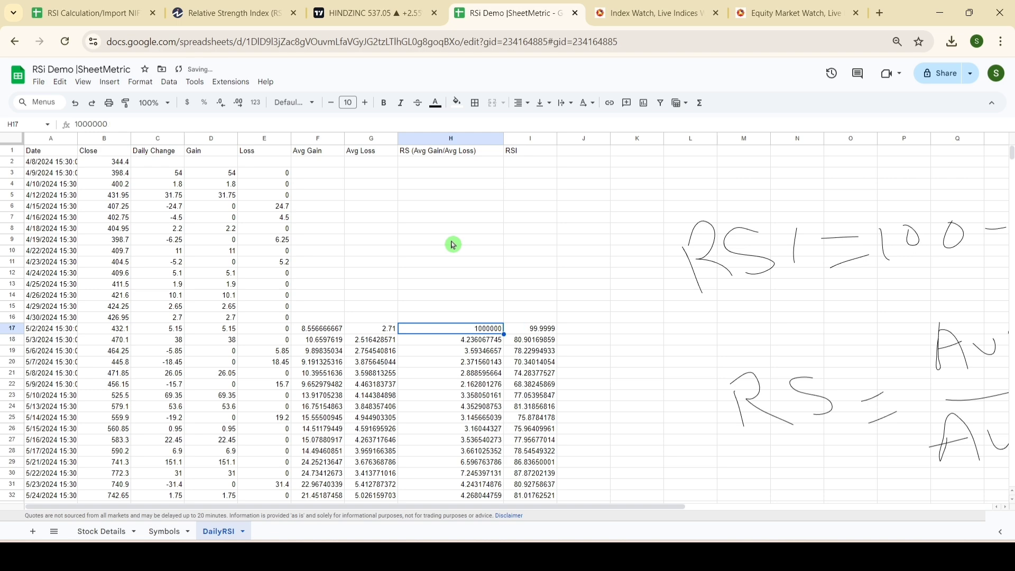
key("ctrl+z")
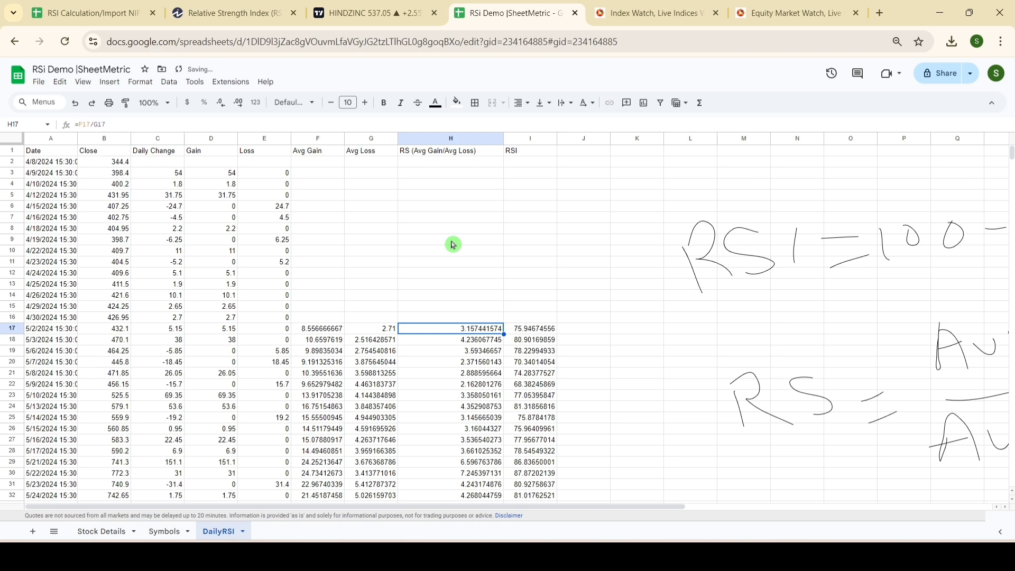
Step: Shrink the RSI formula drawing and reposition it beside the RSI column, over about columns L to Q and rows 5 to 22
left_click(840, 295)
mouse_move(840, 294)
left_mouse_down()
mouse_move(660, 305)
mouse_move(595, 286)
left_mouse_up()
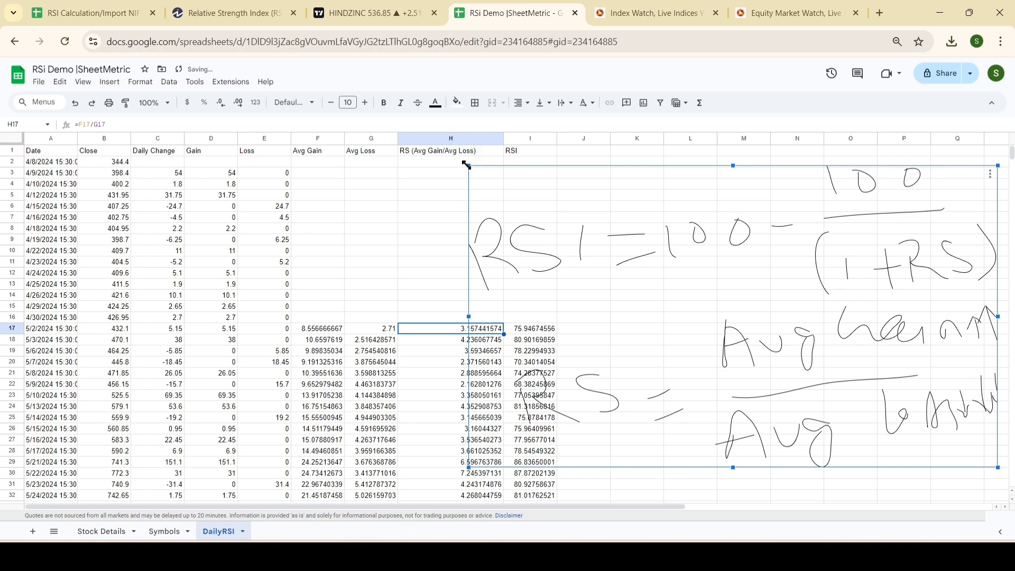
mouse_move(466, 165)
left_mouse_down()
mouse_move(643, 250)
mouse_move(656, 273)
left_mouse_up()
left_click_drag(814, 353, 814, 273)
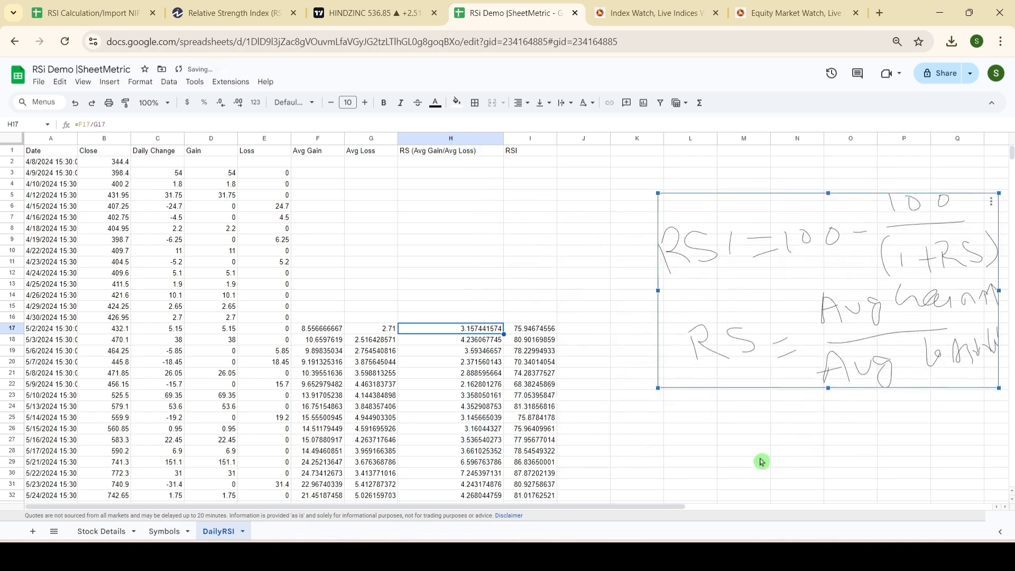
left_click(724, 440)
left_click(732, 303)
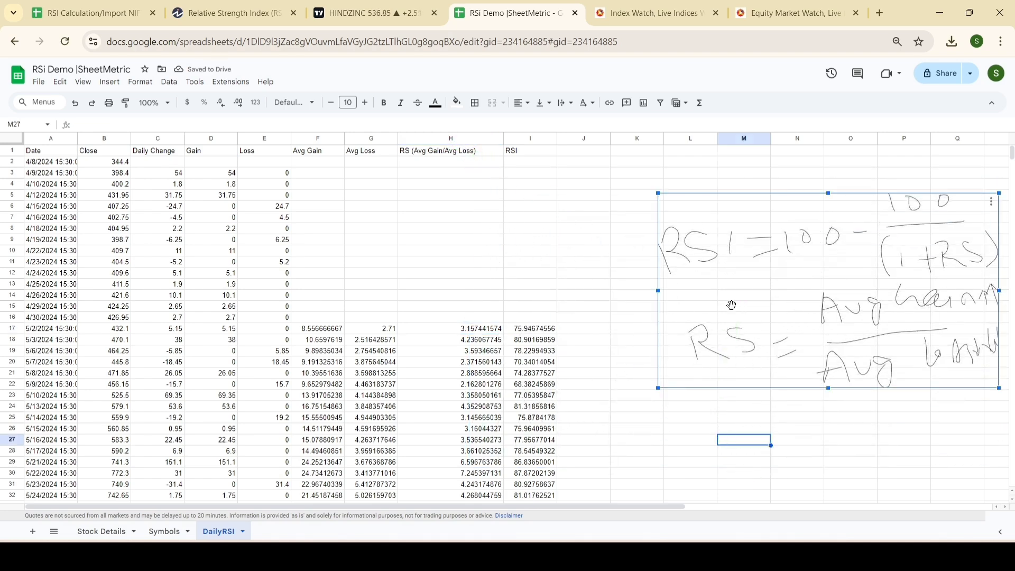
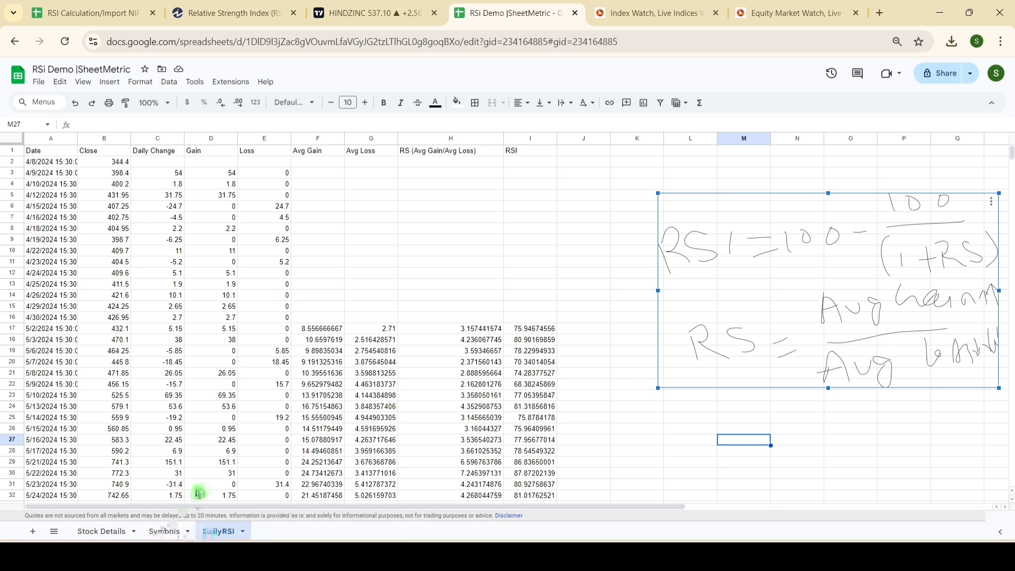
Step: Enter IMPORTXML in H9 and IMPORTDATA in I9 of the Stock Details sheet
left_click(101, 531)
left_click_drag(86, 221, 267, 395)
left_click_drag(185, 219, 220, 428)
left_click_drag(256, 222, 272, 410)
left_click_drag(164, 228, 209, 406)
left_click_drag(244, 228, 267, 386)
left_click(295, 228)
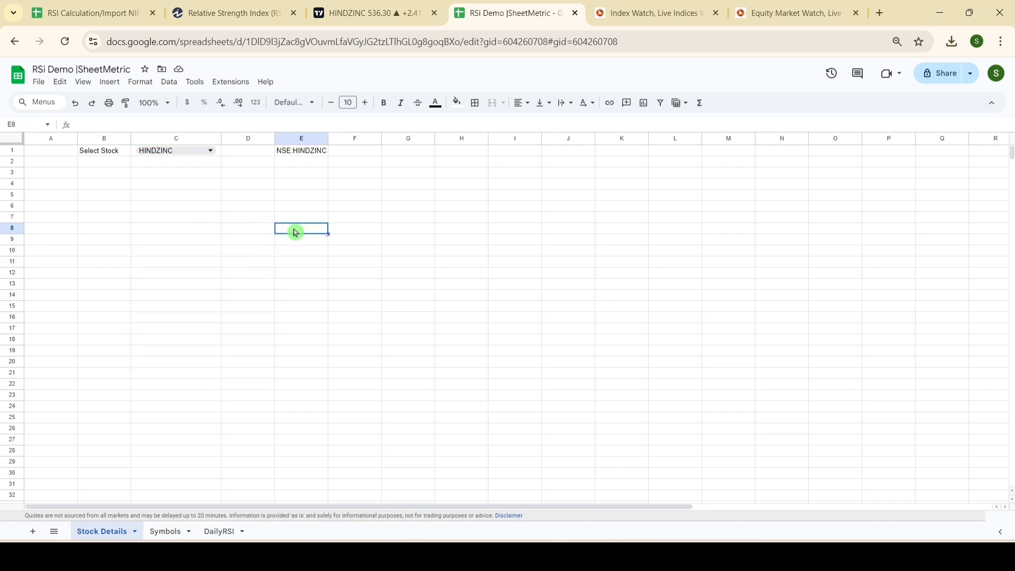
left_click(452, 238)
double_click(451, 238)
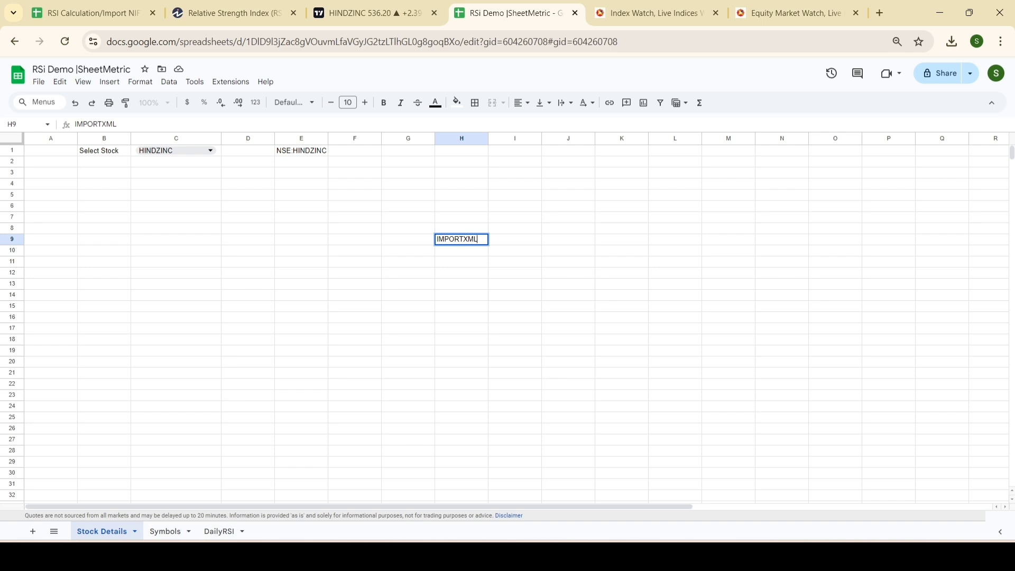
key("Tab")
type("IKM")
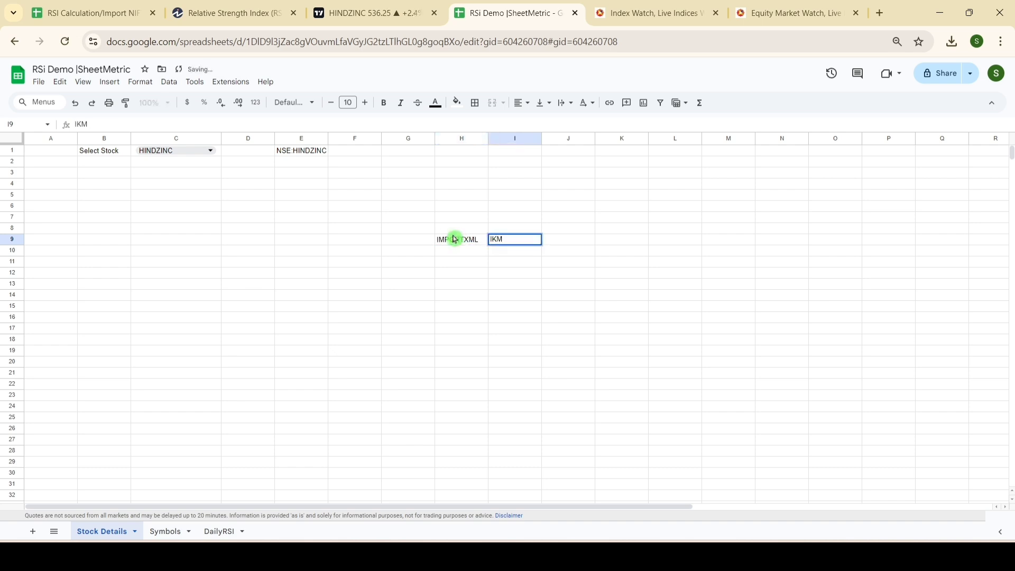
type("MPORTDA")
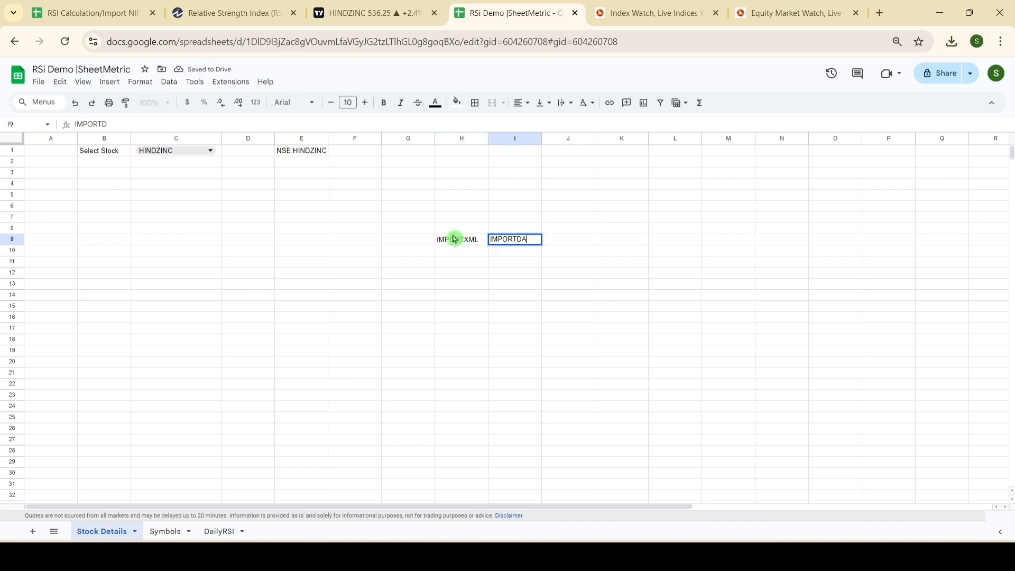
key("Tab")
key("Left")
key("Left")
key("Left")
key("Right")
key("Right")
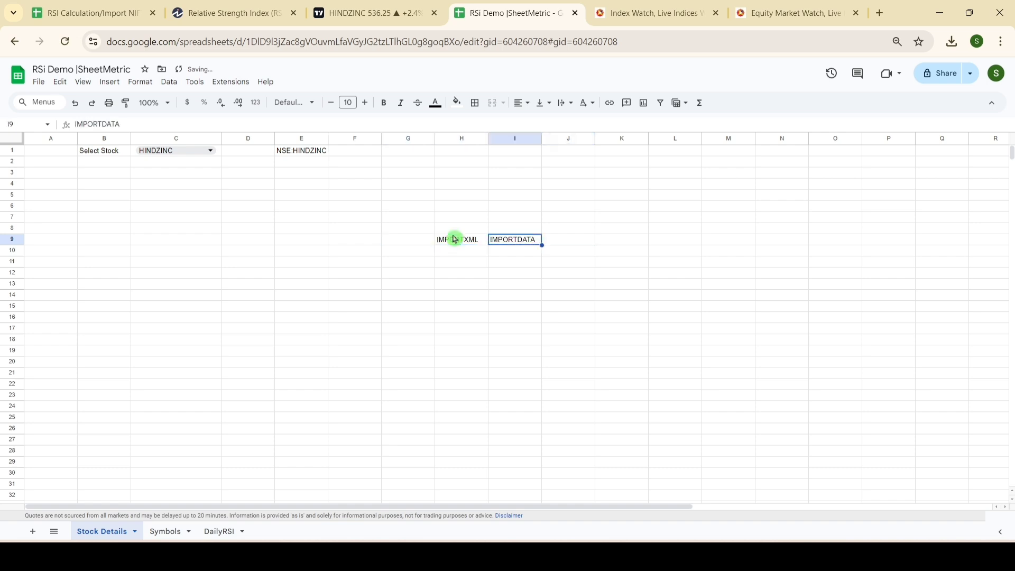
key("Left")
key("Left")
key("Right")
key("Right")
left_click(453, 239)
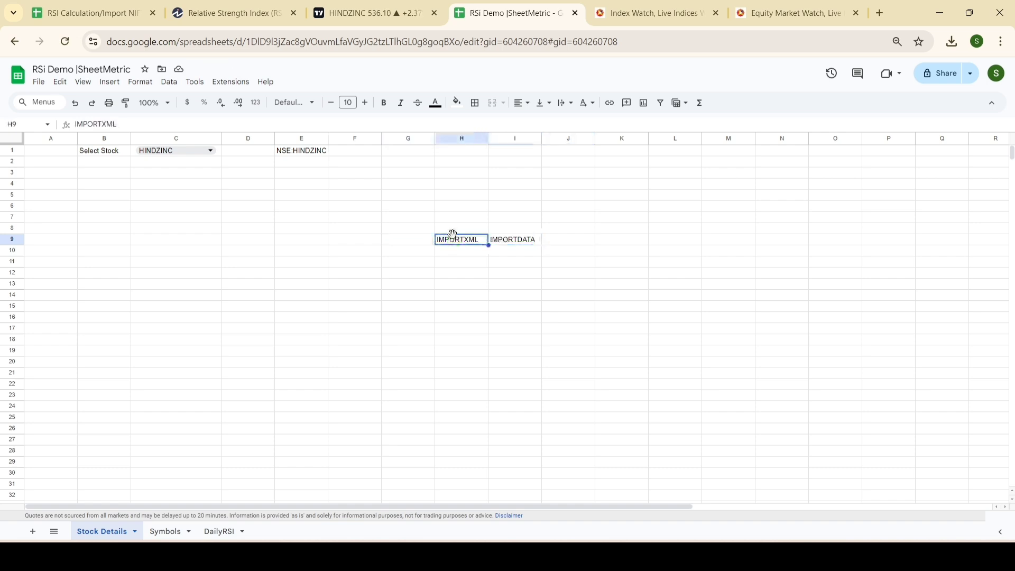
key("Right")
key("Left")
key("Right")
left_click(454, 238)
left_click(520, 239)
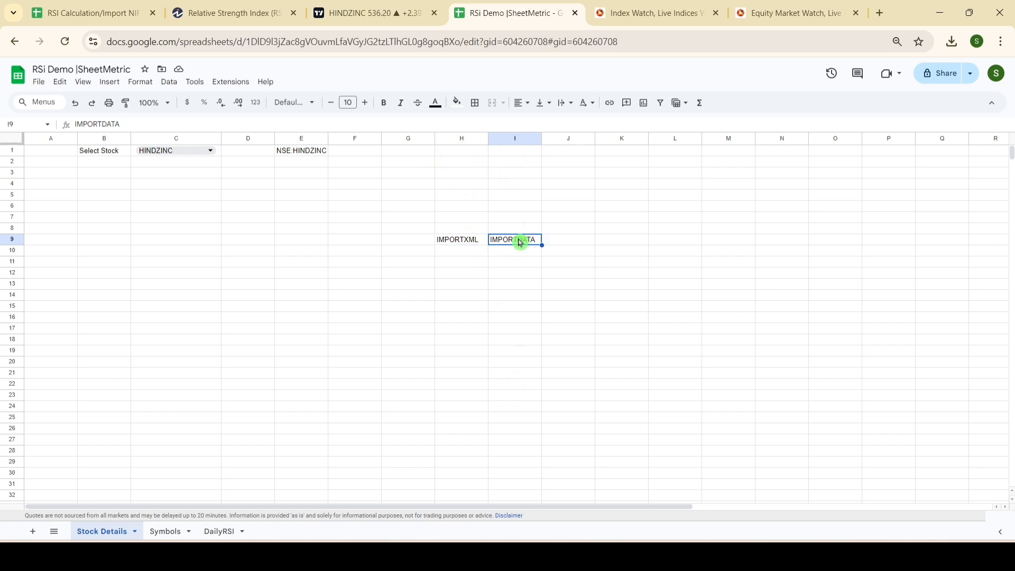
left_click_drag(449, 242, 478, 414)
left_click(470, 266)
left_click_drag(294, 240, 315, 430)
left_click_drag(349, 240, 364, 419)
left_click(338, 273)
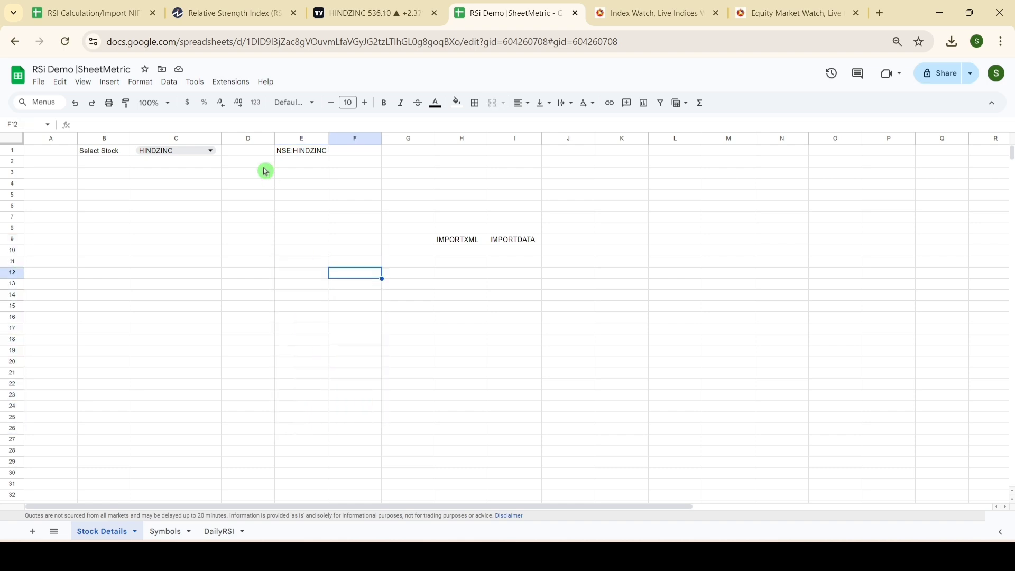
Step: Select ATGL in the stock dropdown and check the recalculated table on the DailyRSI sheet
left_click(211, 152)
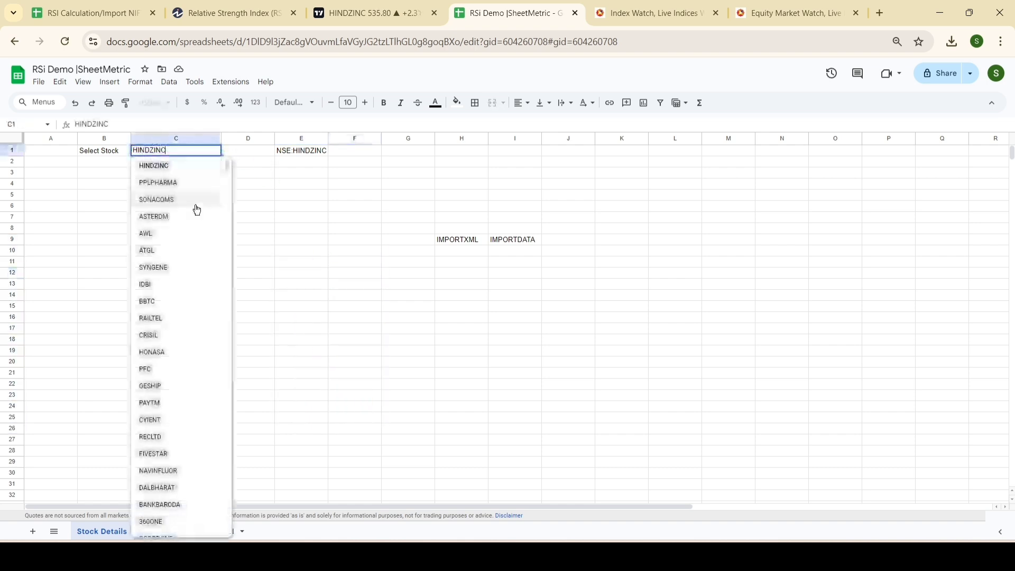
left_click(182, 257)
left_click(290, 219)
left_click(218, 530)
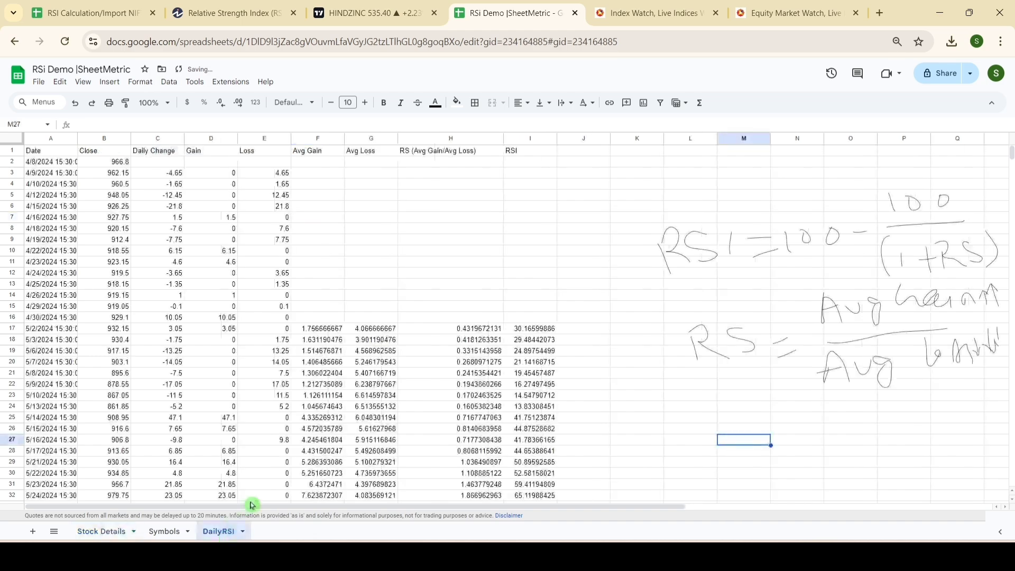
scroll(610, 455, "down", 20)
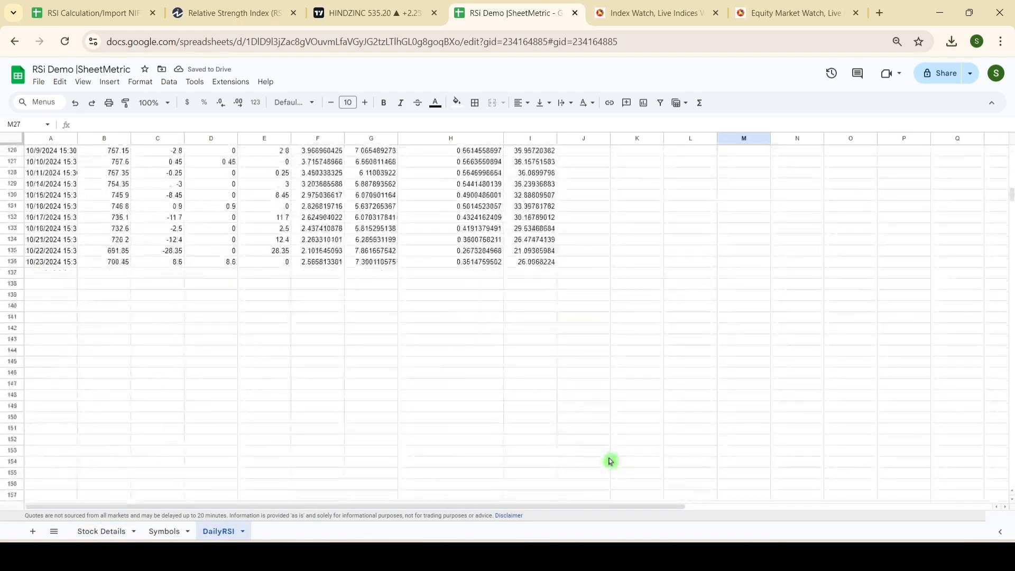
scroll(610, 461, "up", 5)
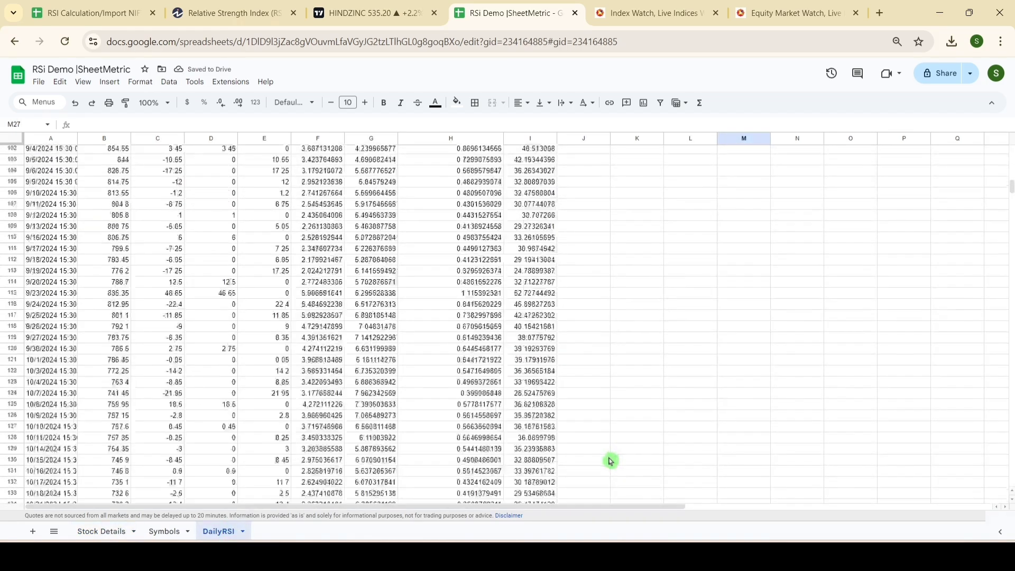
Step: Duplicate the DailyRSI sheet and rename the copy WeeklyRSI
right_click(213, 530)
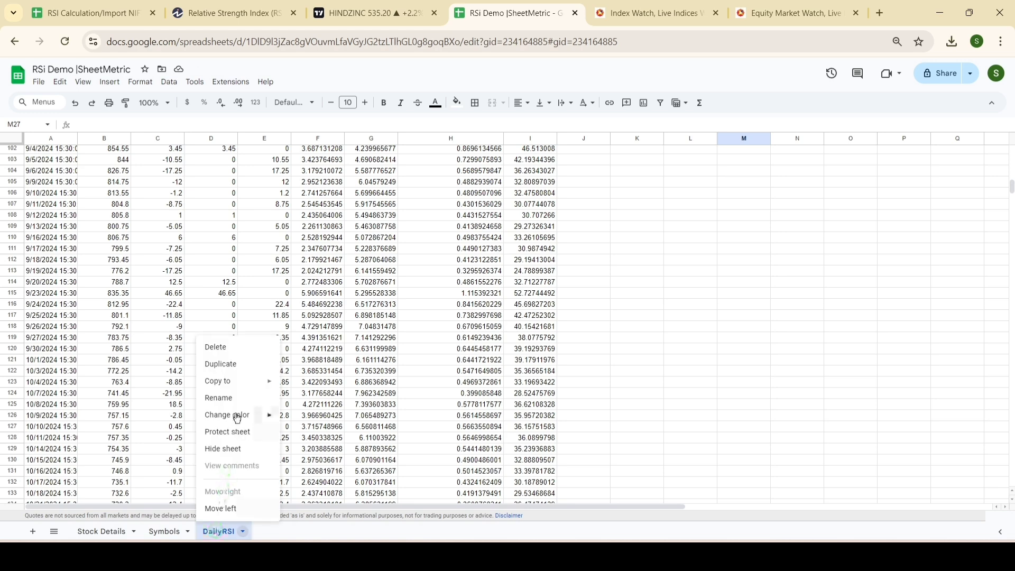
left_click(231, 362)
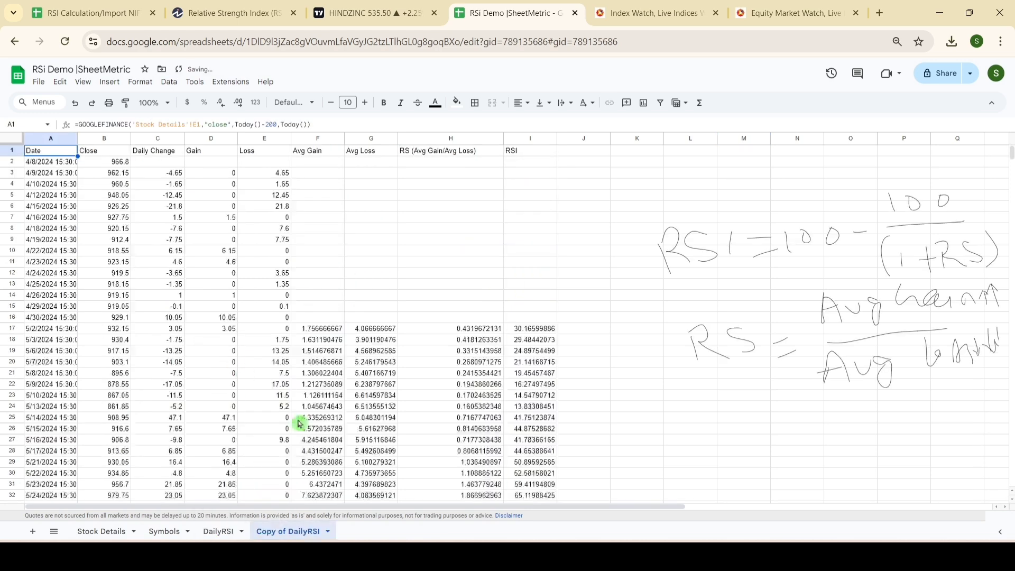
double_click(289, 531)
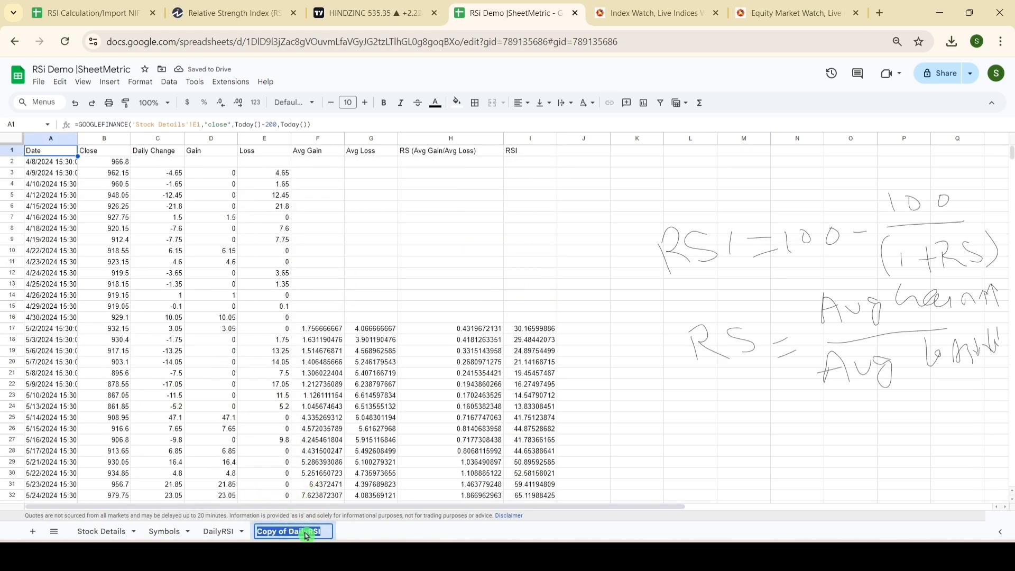
left_click(310, 533)
key("BackSpace")
key("BackSpace")
key("BackSpace")
key("BackSpace")
key("BackSpace")
key("BackSpace")
key("BackSpace")
key("BackSpace")
key("BackSpace")
key("BackSpace")
key("BackSpace")
key("BackSpace")
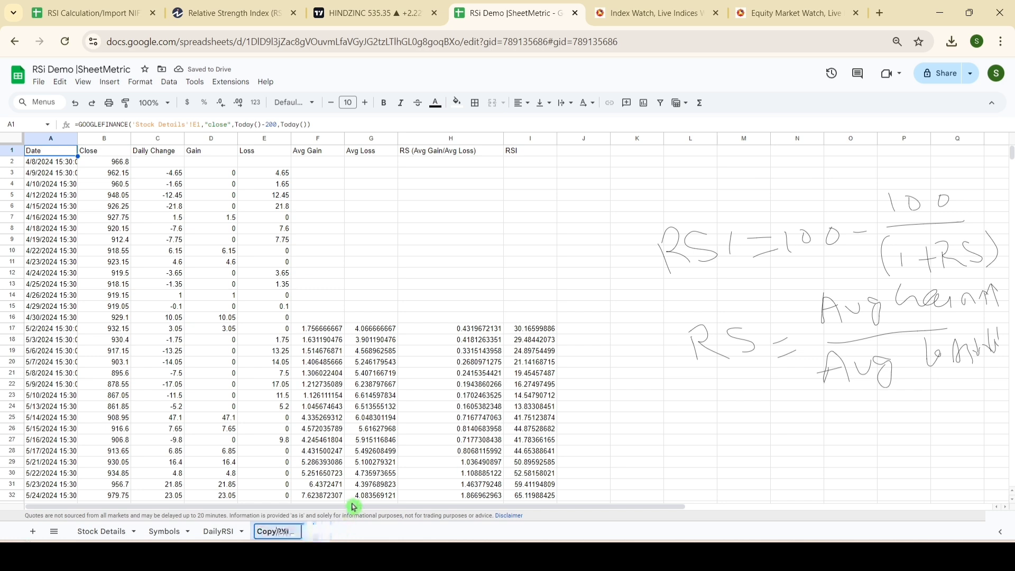
type("Weekl")
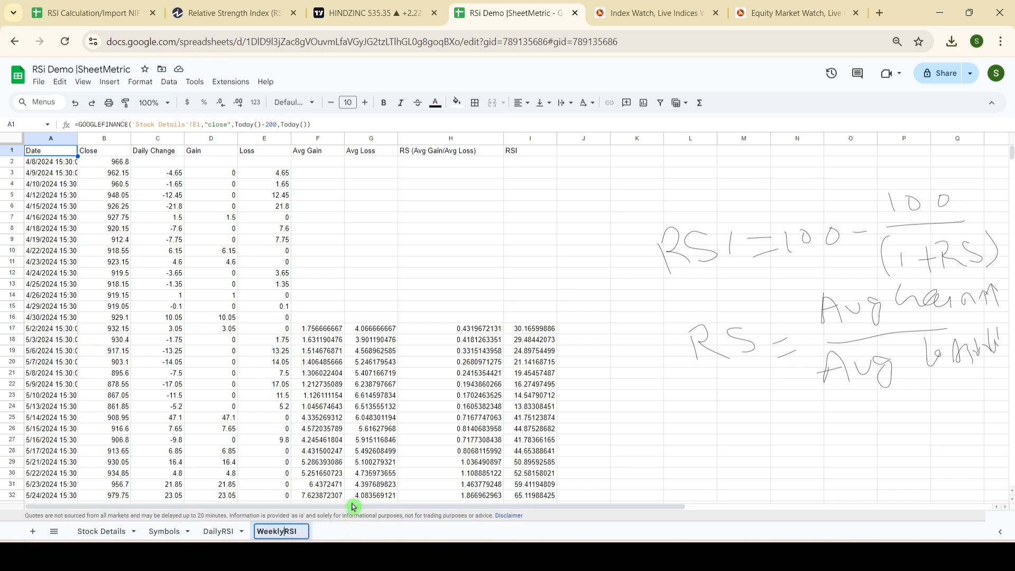
type("y")
left_click(370, 251)
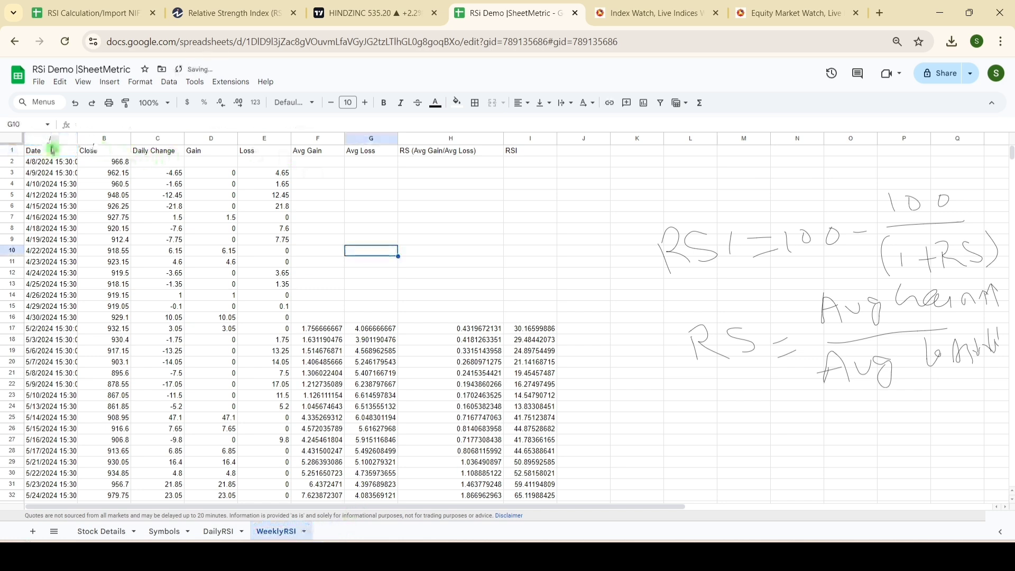
Step: Add an interval argument of 7 to the GOOGLEFINANCE formula in A1 of WeeklyRSI to fetch weekly closes
left_click(52, 154)
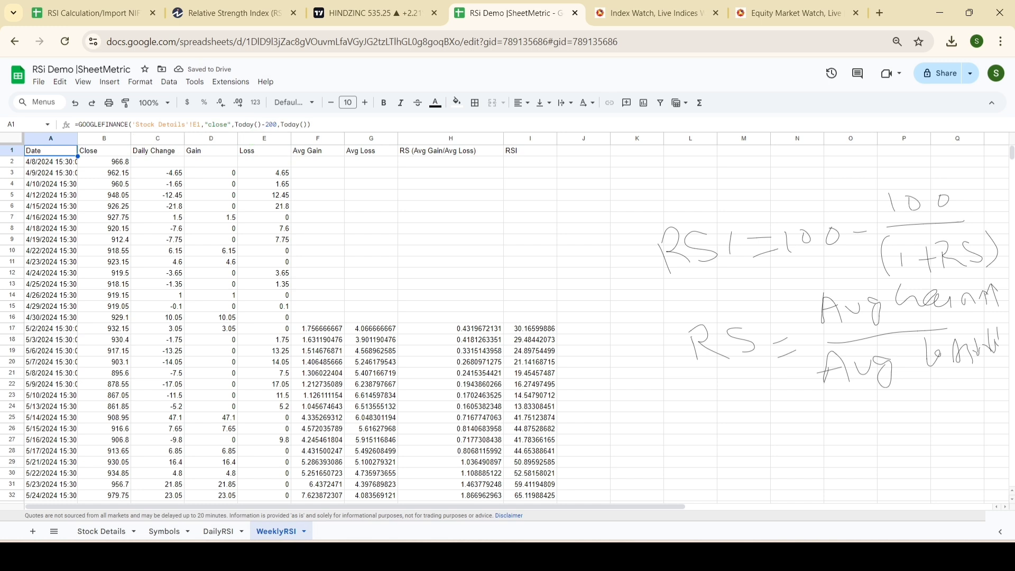
left_click(312, 124)
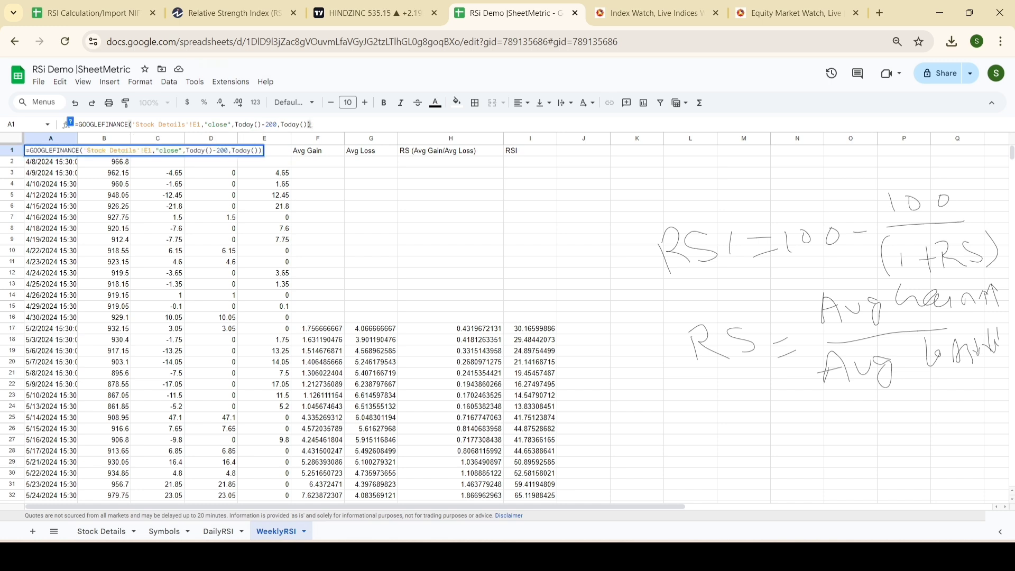
type(",")
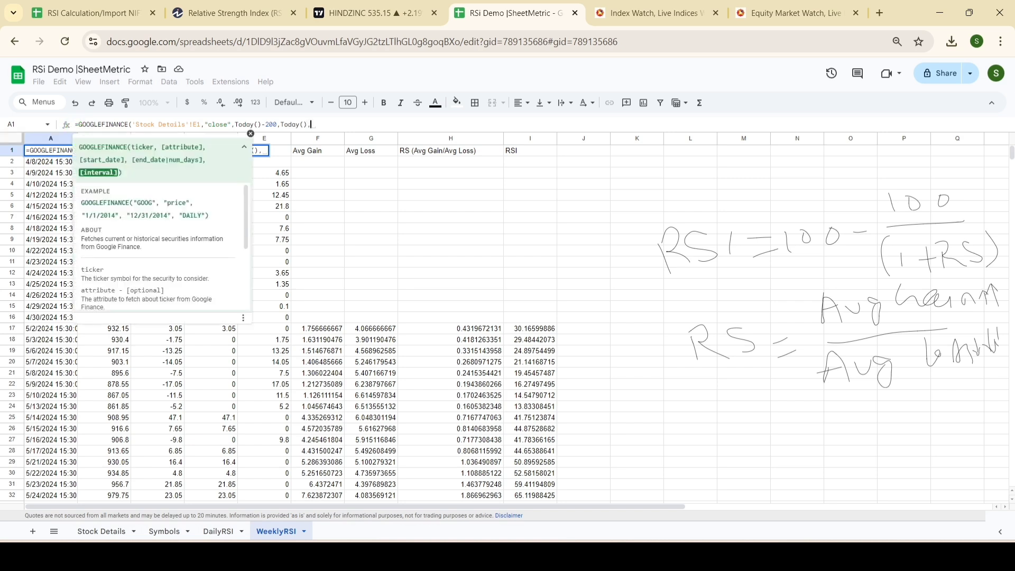
left_click_drag(118, 174, 75, 176)
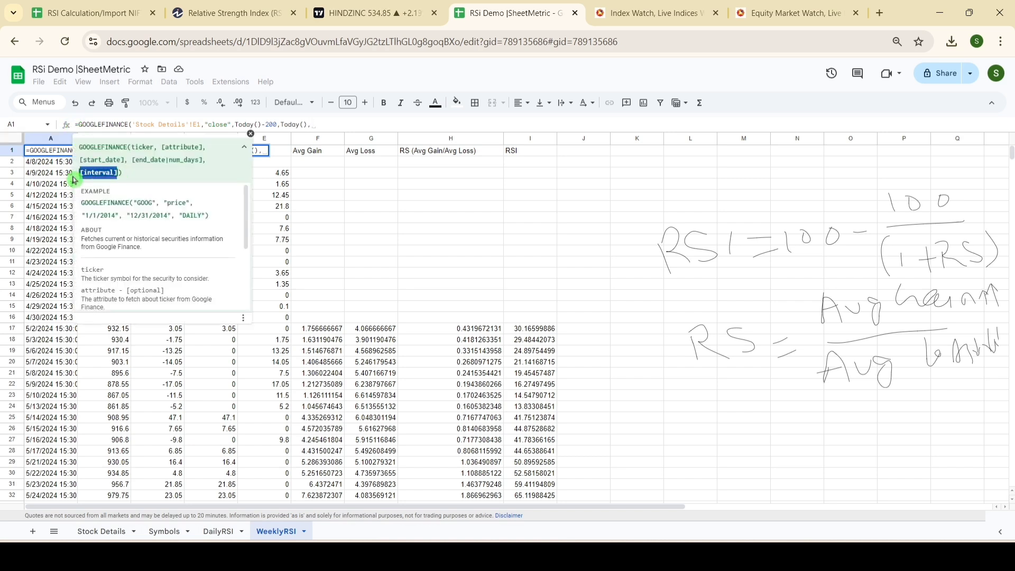
left_click(245, 149)
left_click(251, 134)
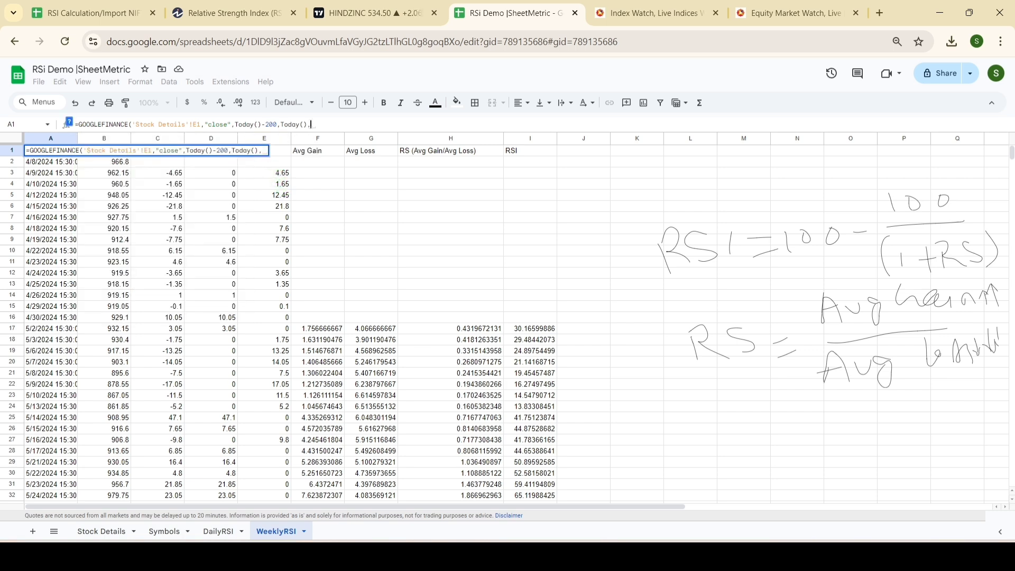
type("7")
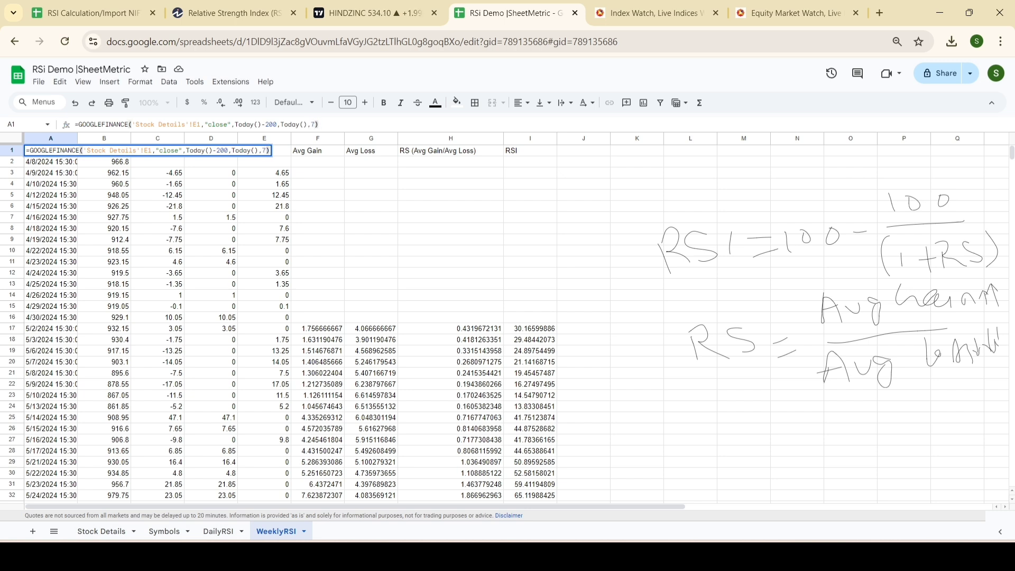
key("Return")
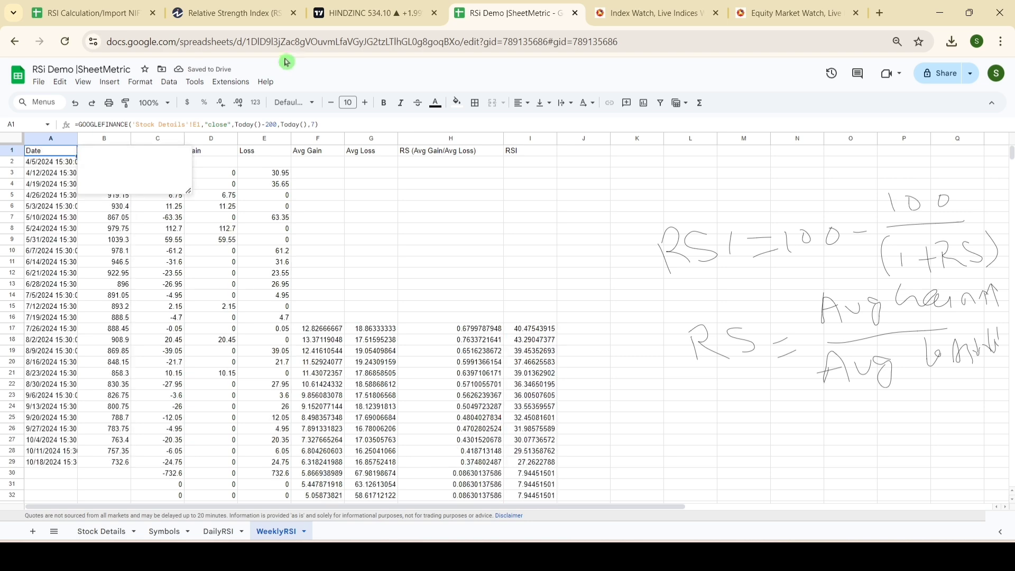
left_click(328, 301)
Step: Check the weekly dates in column A and set the start date in the A1 formula to Today()-1200
left_click(50, 153)
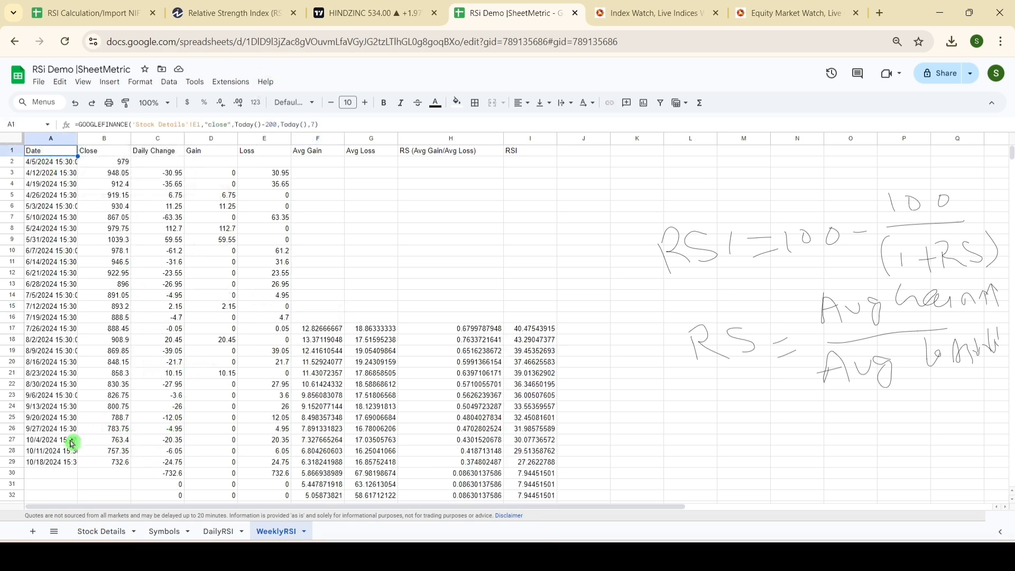
scroll(73, 439, "down", 5)
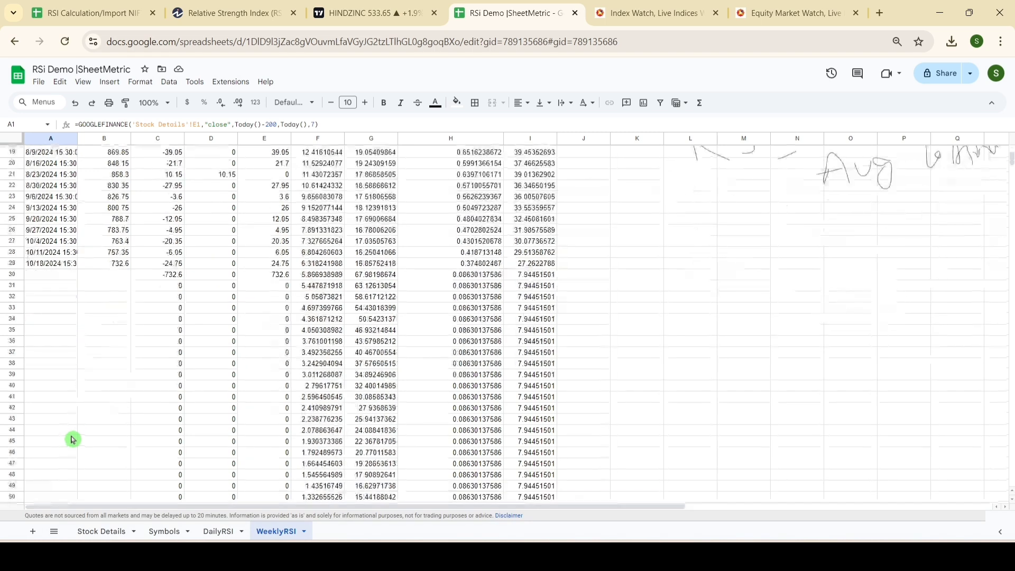
scroll(72, 438, "up", 2)
scroll(73, 428, "up", 2)
left_click_drag(55, 162, 56, 474)
left_click(60, 152)
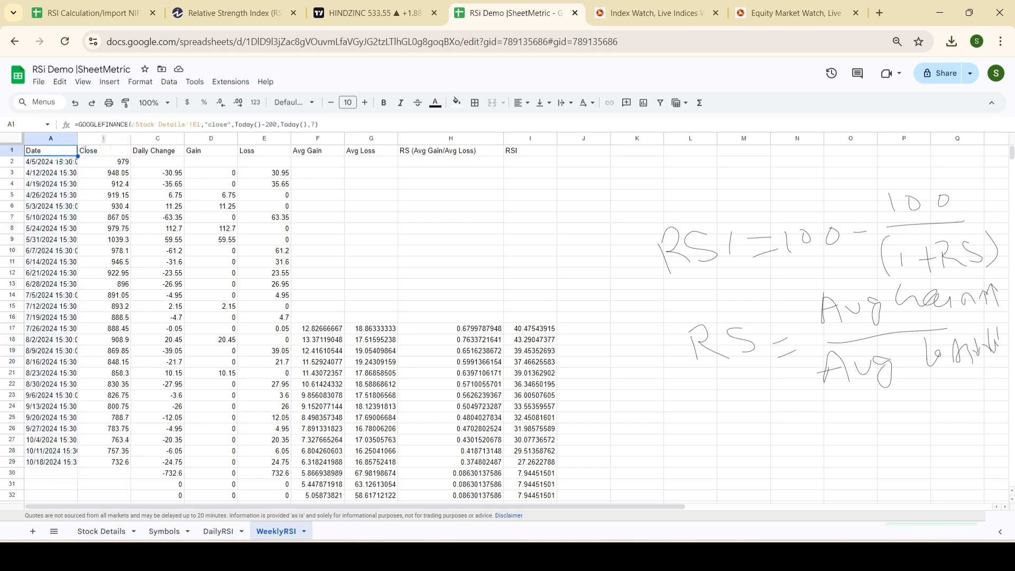
left_click(264, 125)
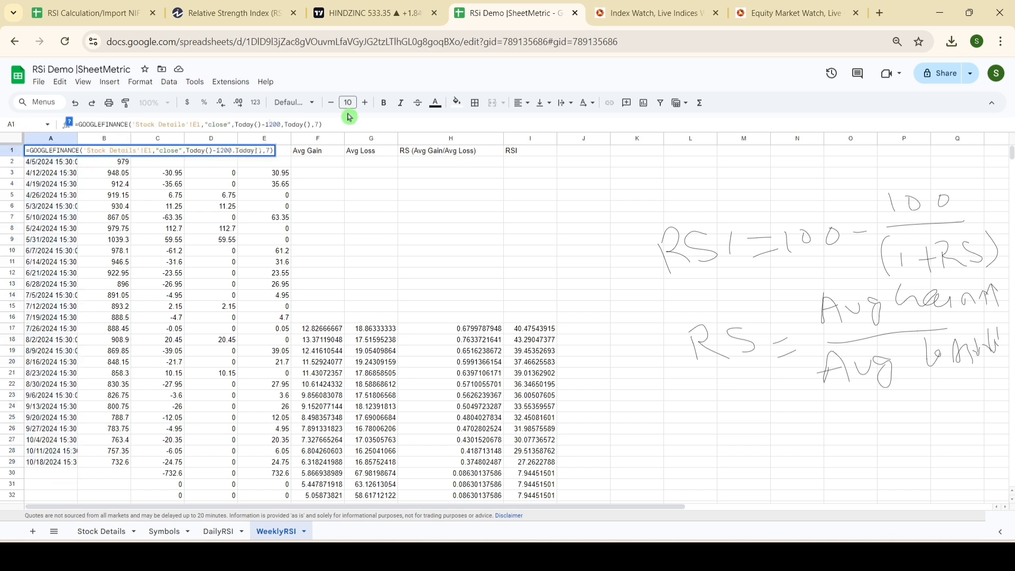
type("1")
key("Return")
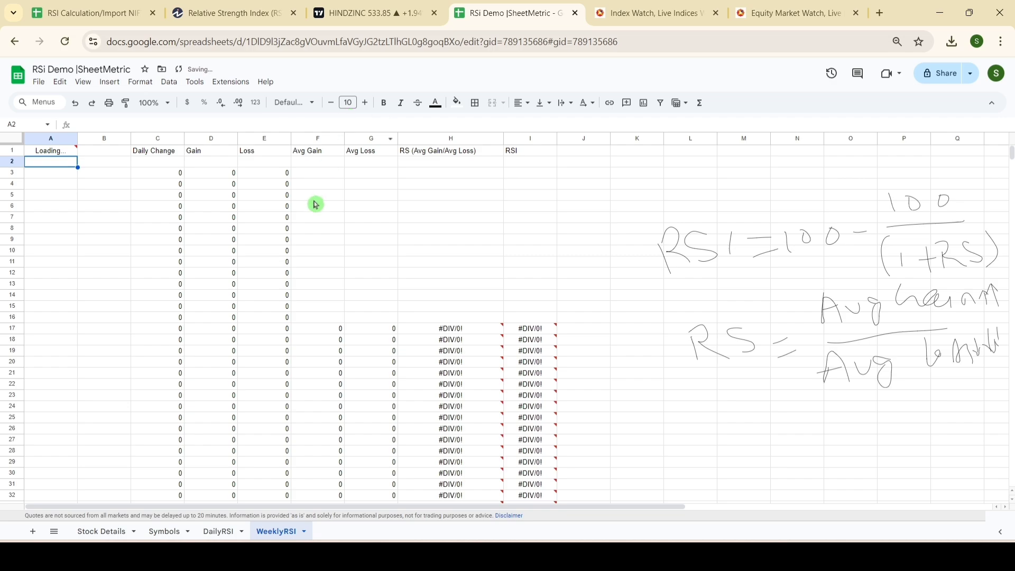
Step: Fill the formulas in C136:I136 down to row 169 to cover the remaining weekly prices
scroll(283, 245, "down", 10)
scroll(283, 246, "down", 15)
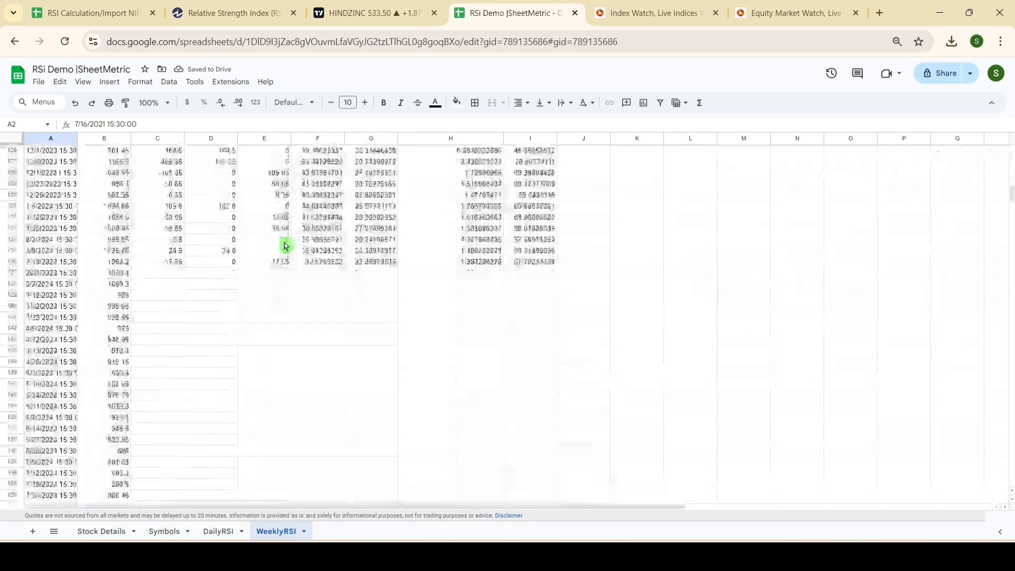
scroll(284, 247, "up", 3)
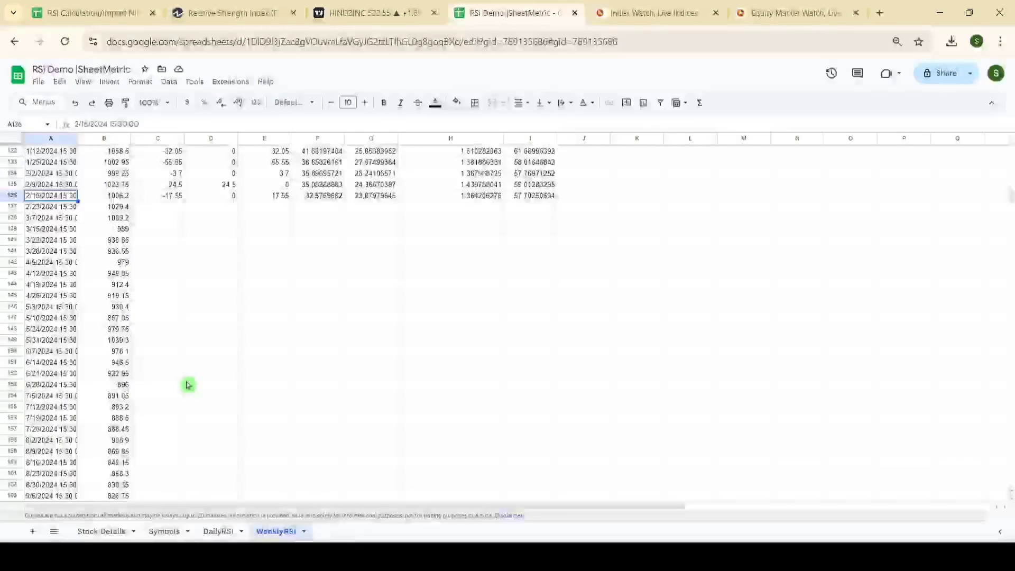
scroll(188, 385, "down", 3)
scroll(213, 275, "up", 3)
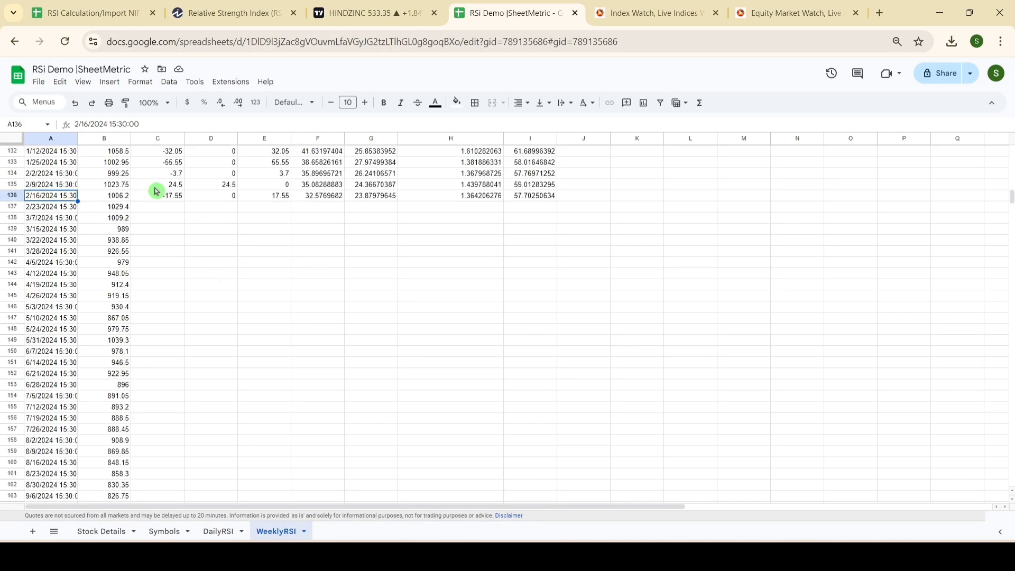
left_click_drag(157, 191, 519, 399)
key("ctrl+d")
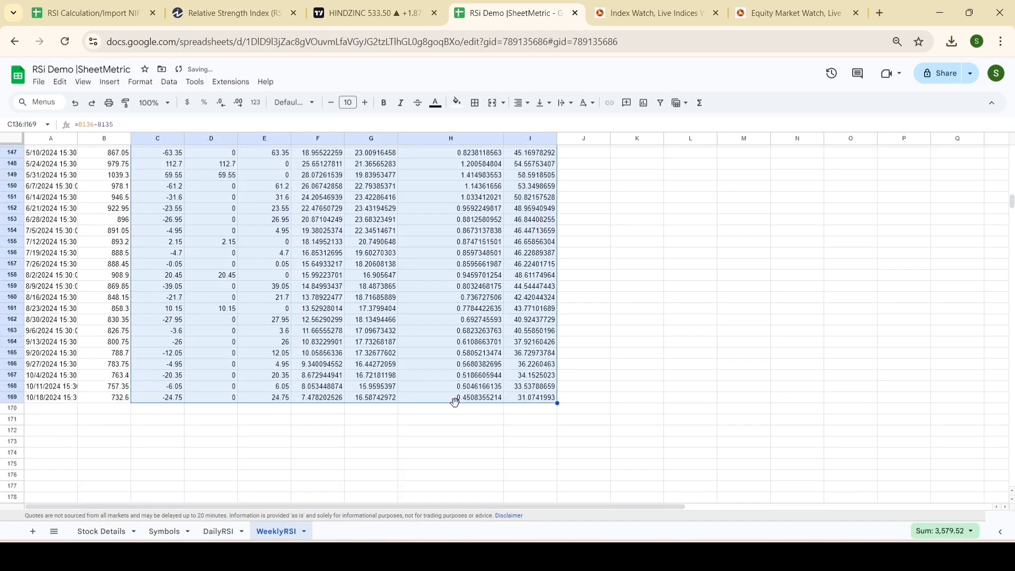
left_click(74, 401)
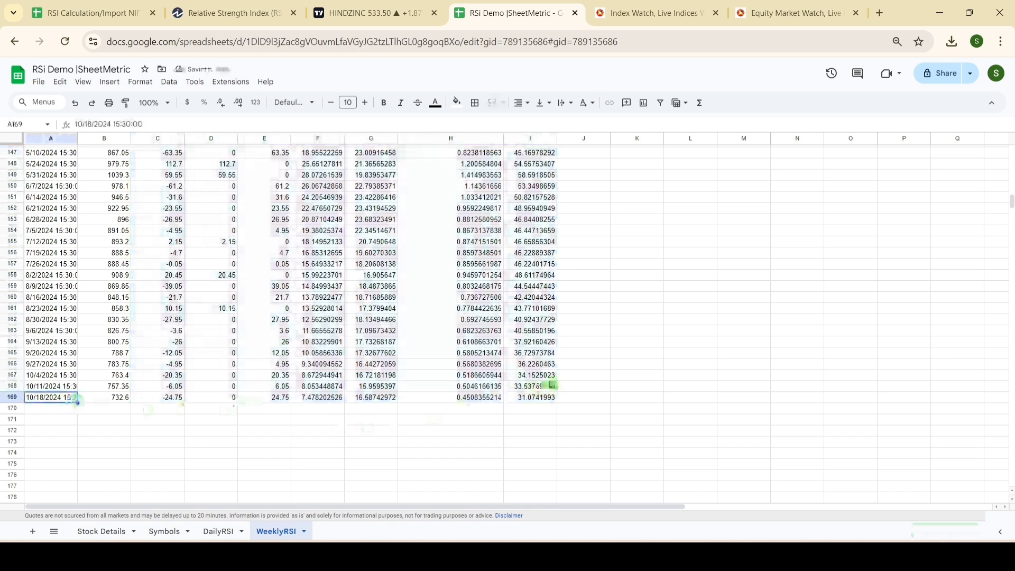
Step: Set the TradingView Hindustan Zinc chart to the weekly interval and compare its RSI and last date with row 169 of WeeklyRSI
left_click(535, 399)
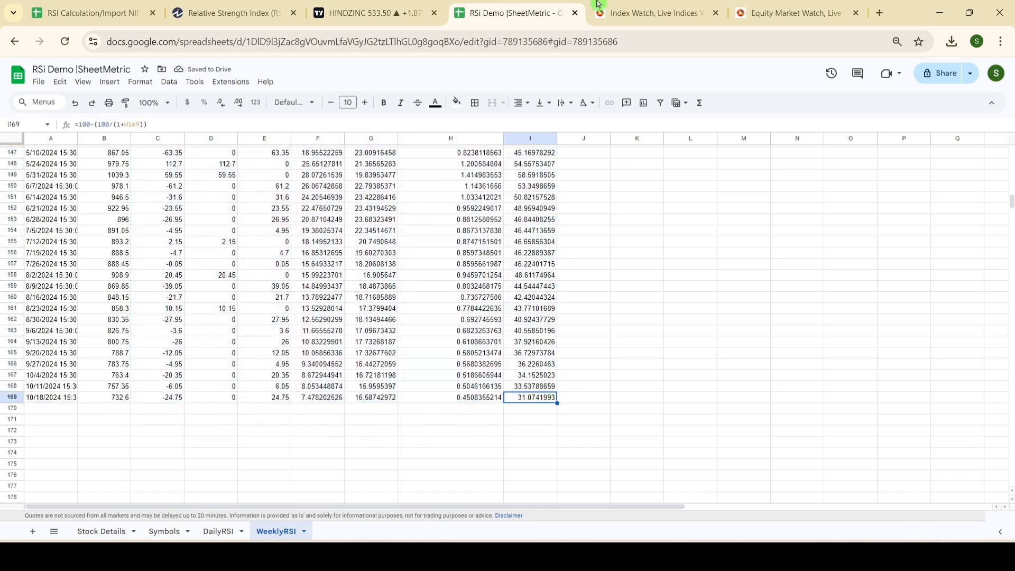
mouse_move(384, 8)
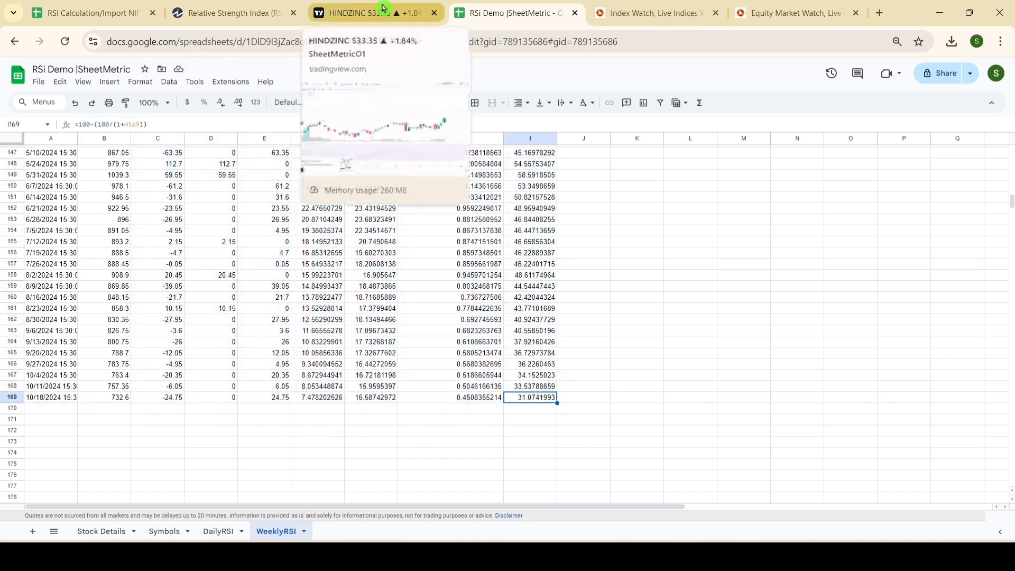
left_click(383, 7)
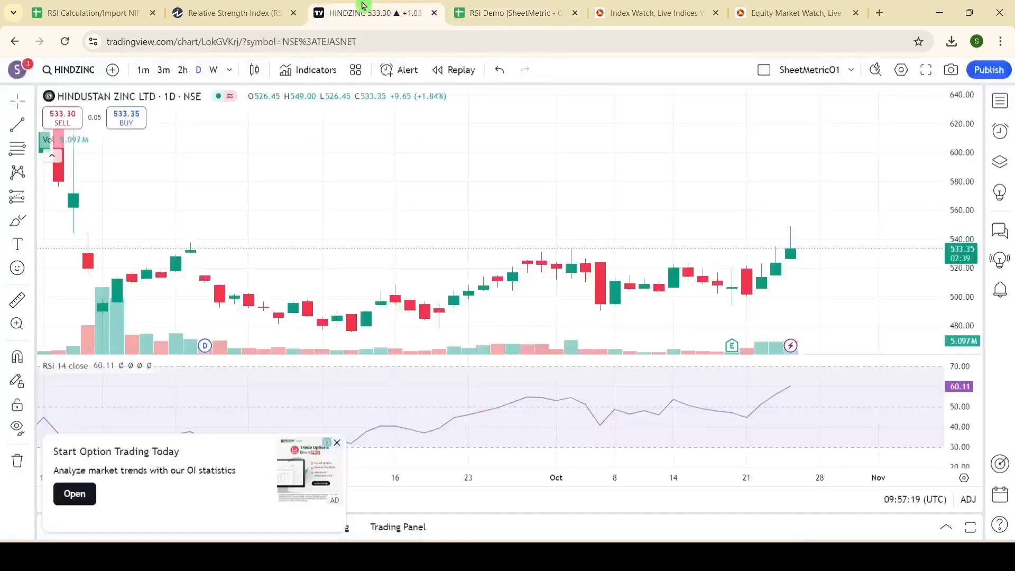
left_click(214, 71)
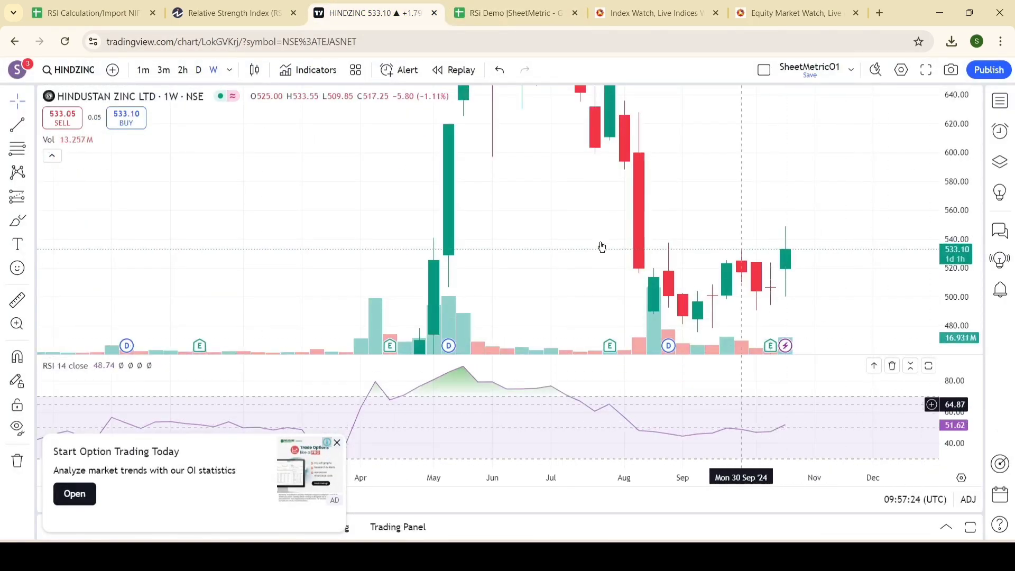
left_click(510, 13)
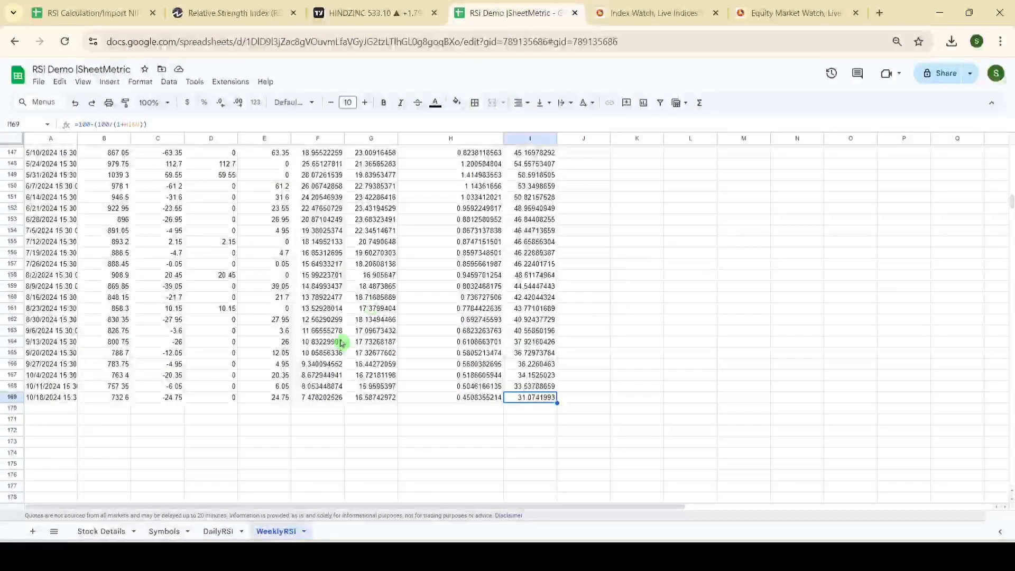
left_click(45, 399)
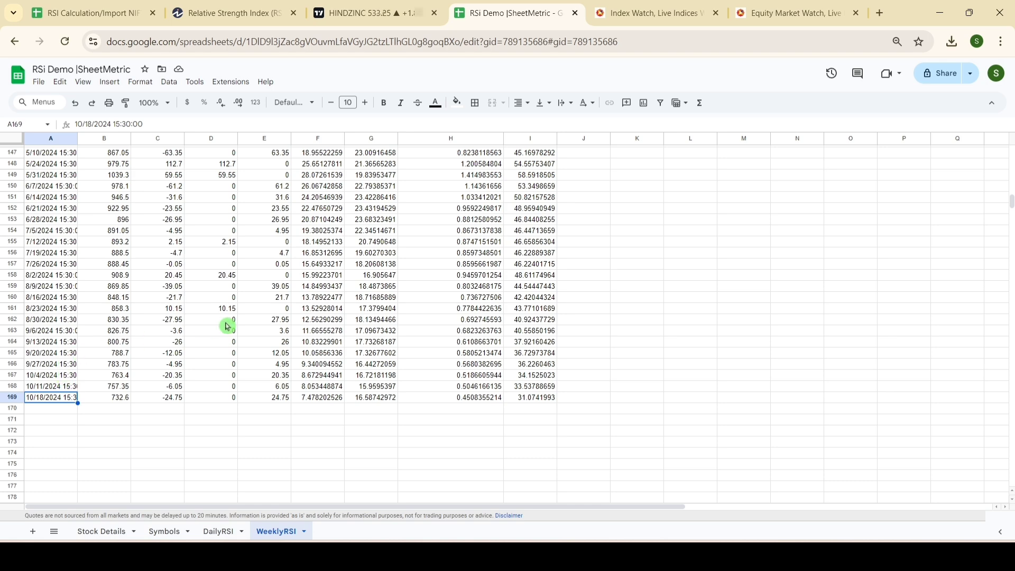
mouse_move(357, 4)
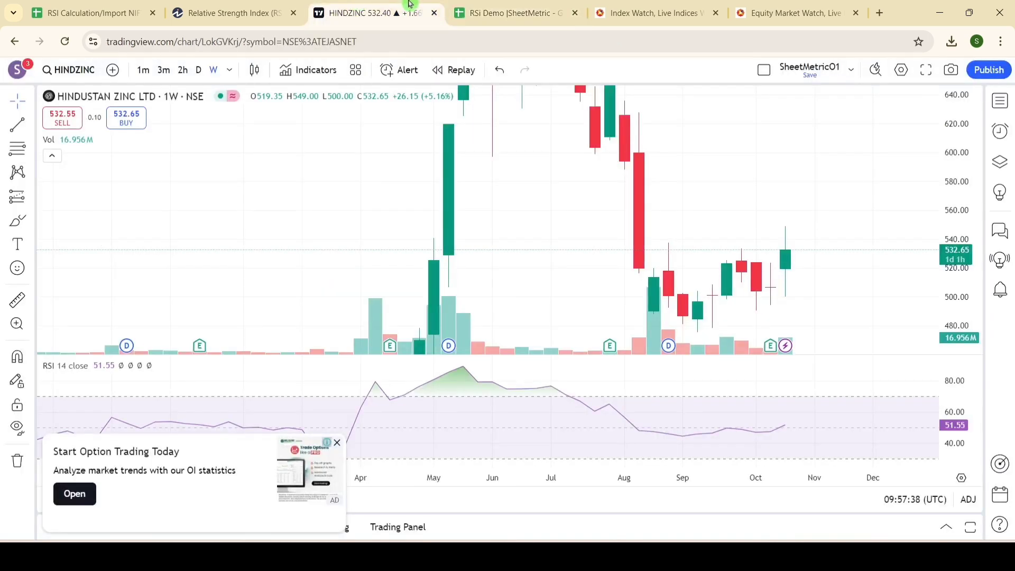
left_click(489, 12)
scroll(280, 387, "up", 20)
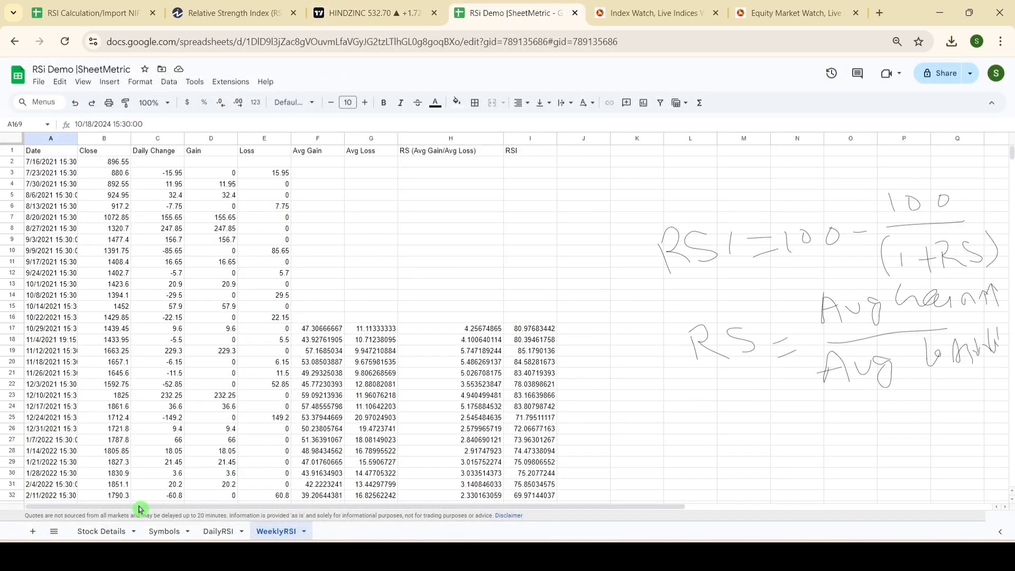
Step: From the Stock Details sheet, switch to the RSI Calculation/Import NIFTY 500 Stocks workbook and expand its hidden column A of attribute names
left_click(115, 531)
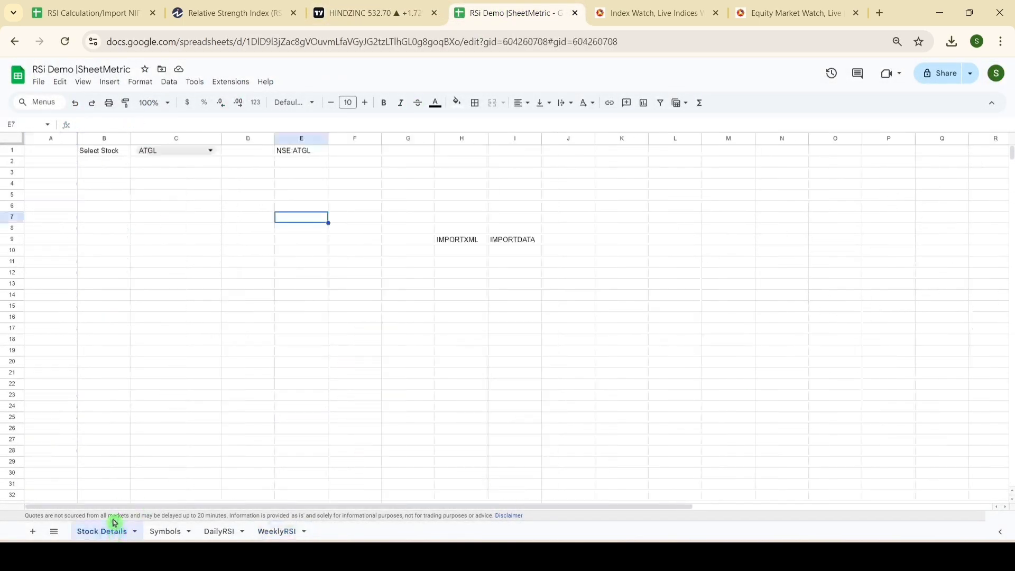
left_click(85, 18)
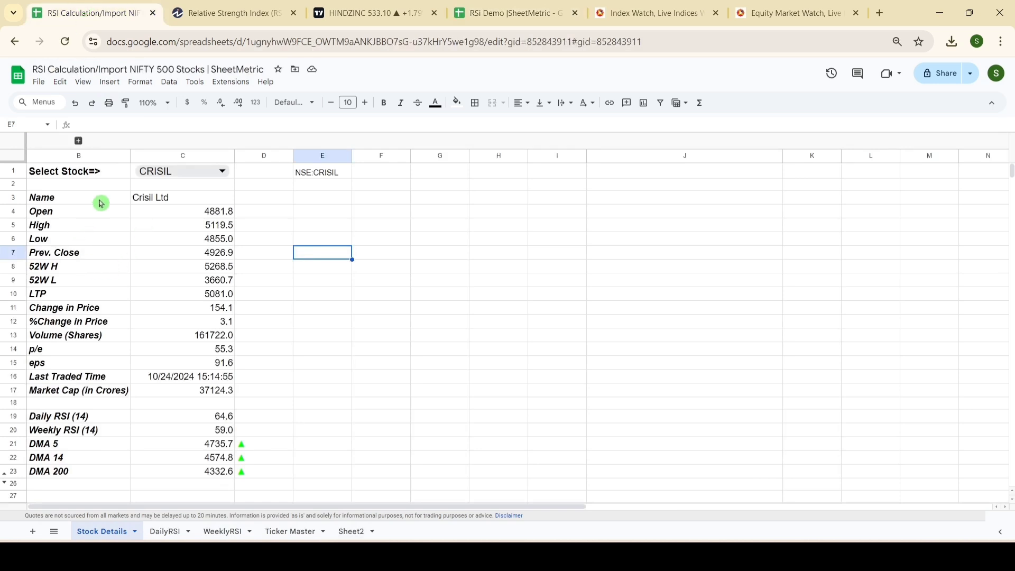
left_click_drag(71, 206, 236, 476)
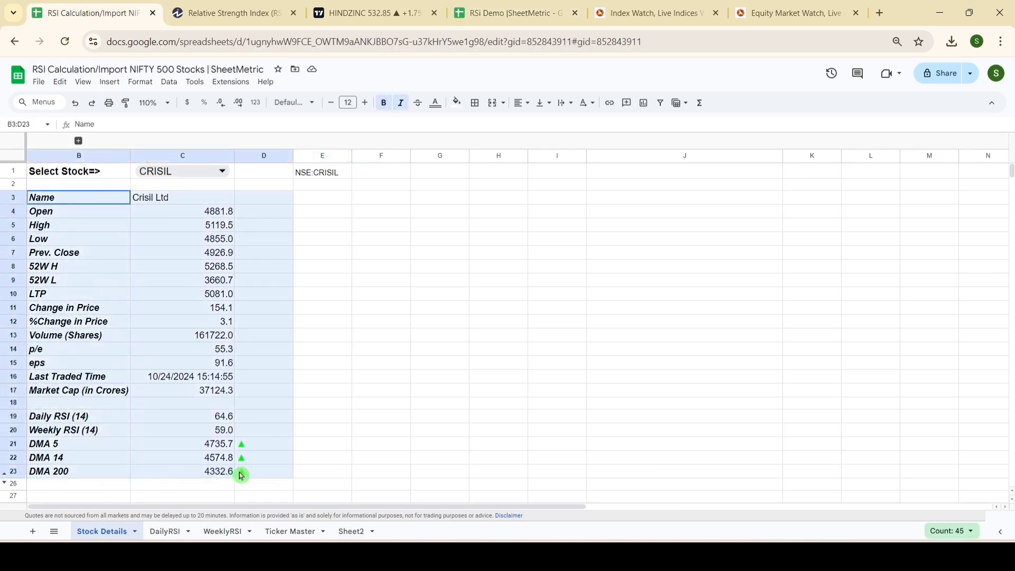
left_click(157, 364)
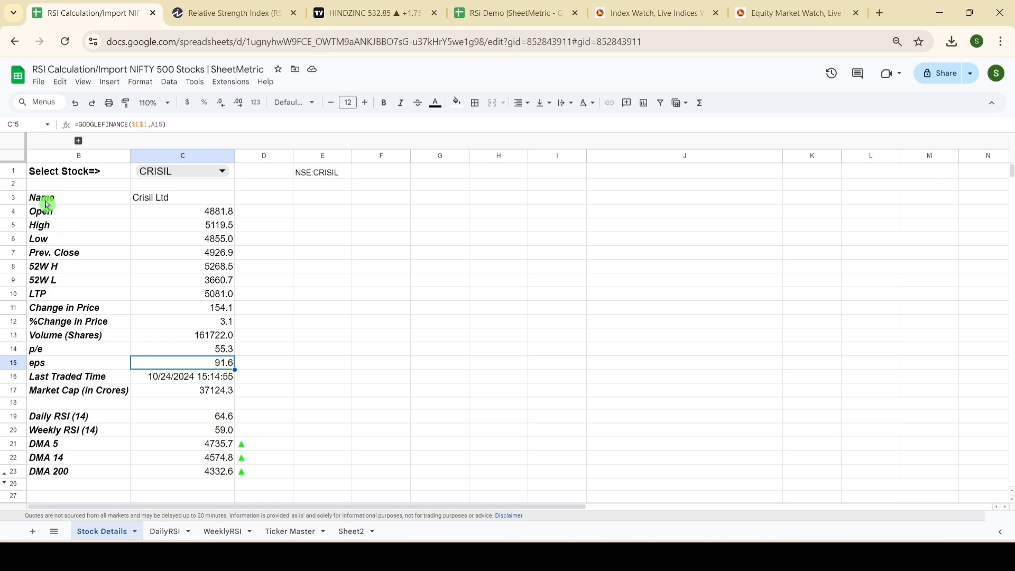
left_click(78, 140)
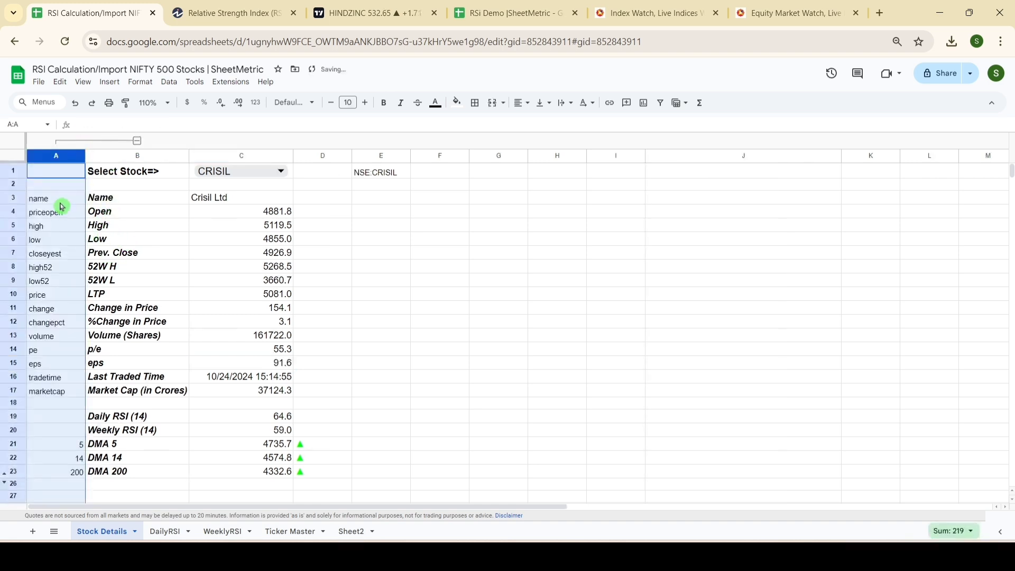
Step: Copy the attribute names and labels in A3:B23 into the RSi Demo workbook's Stock Details sheet, starting at A3
left_click_drag(62, 205, 150, 471)
key("ctrl+c")
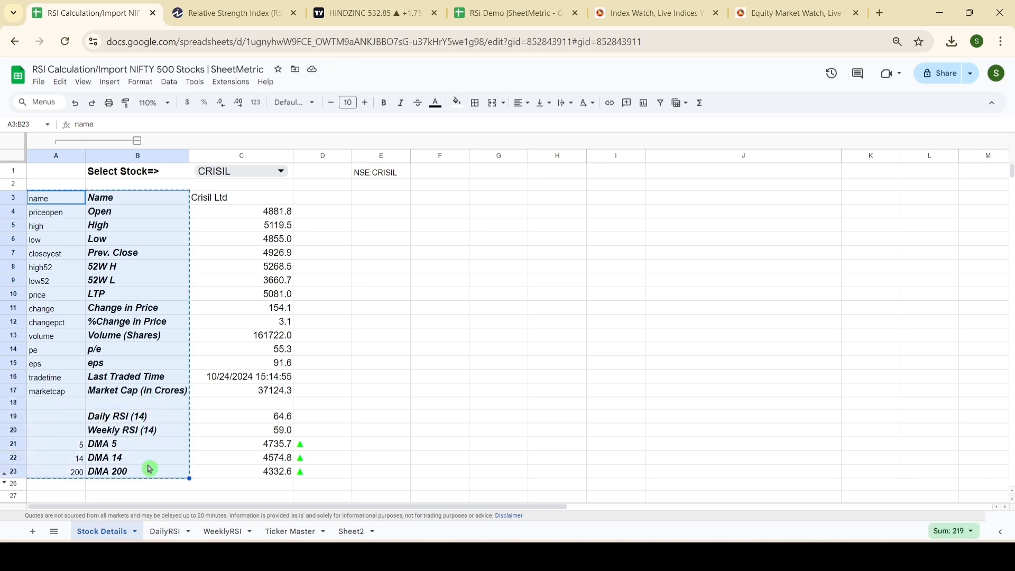
left_click(529, 13)
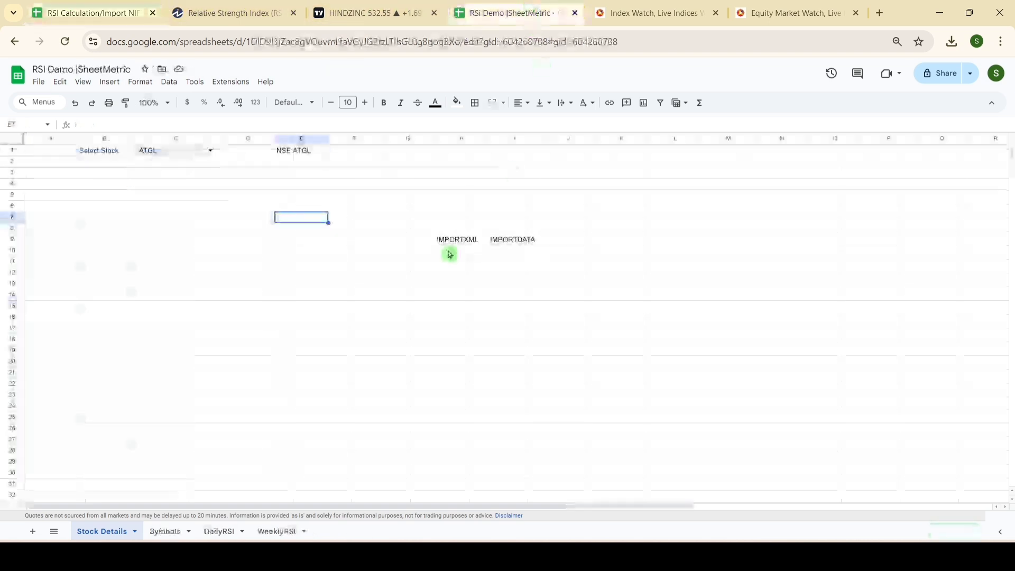
left_click(45, 177)
key("ctrl+v")
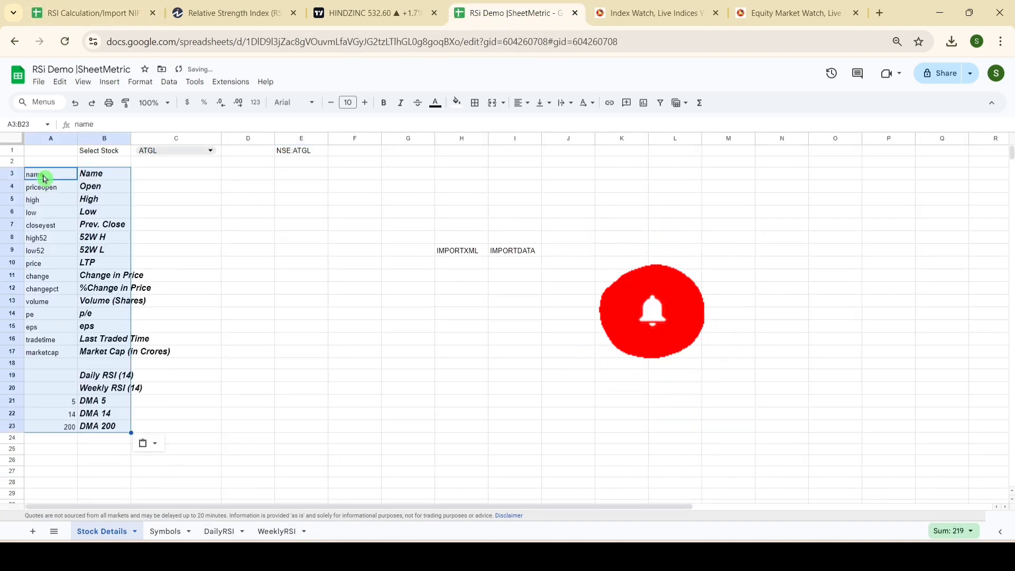
key("Right")
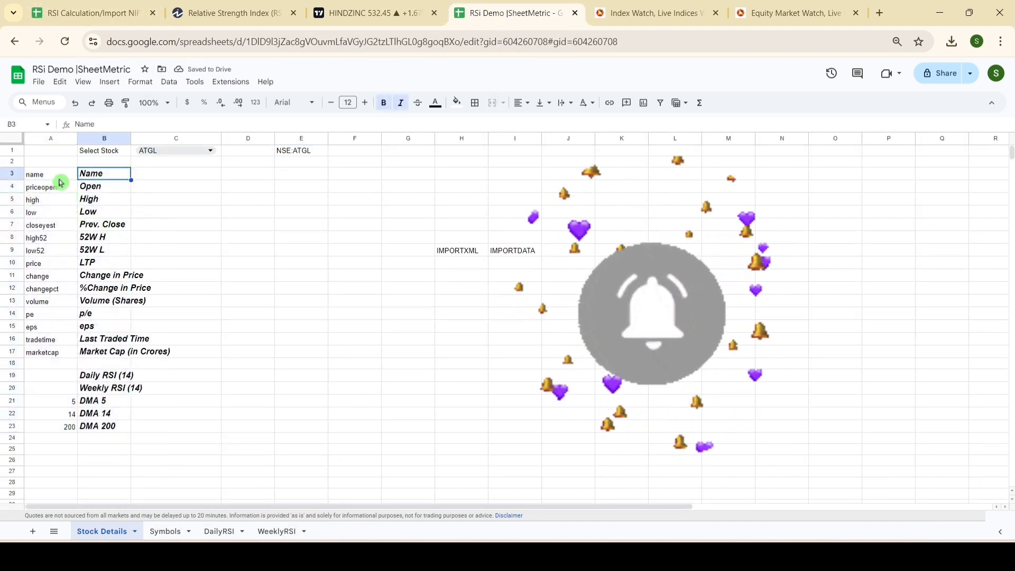
Step: Start a GOOGLEFINANCE formula in C3 and review the function's help for the supported real-time attributes
left_click(142, 172)
type("=")
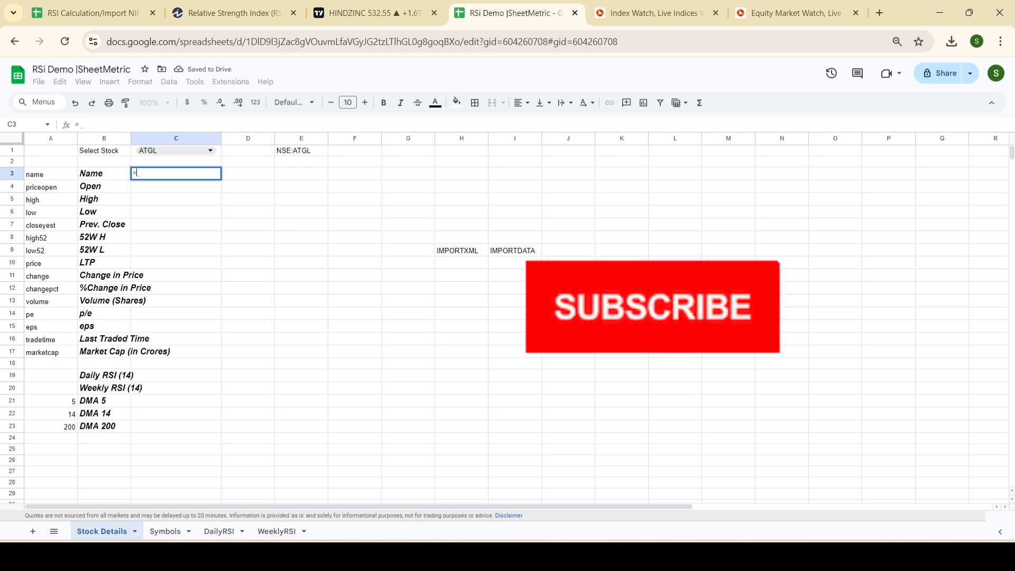
type("Goo")
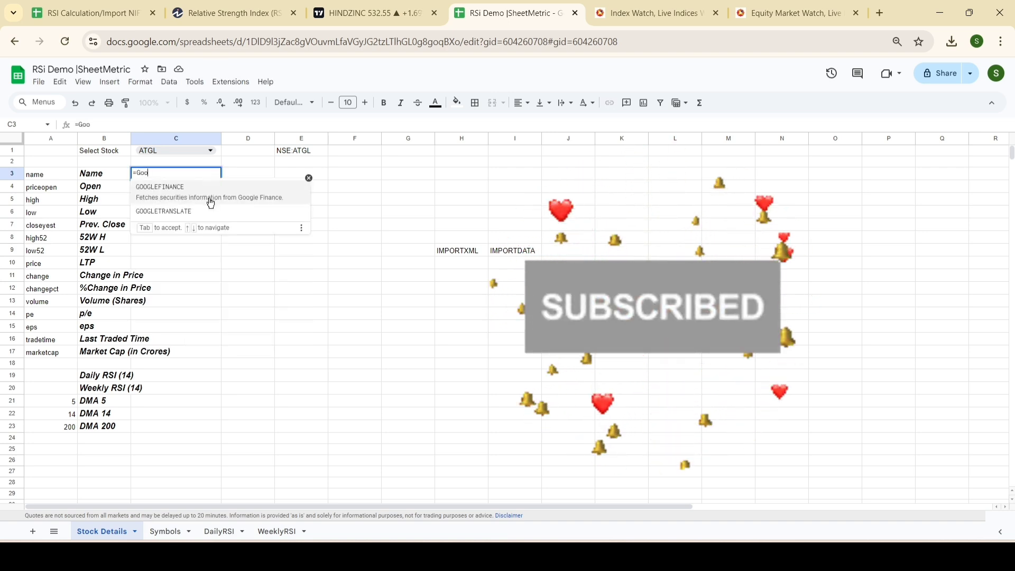
left_click(210, 202)
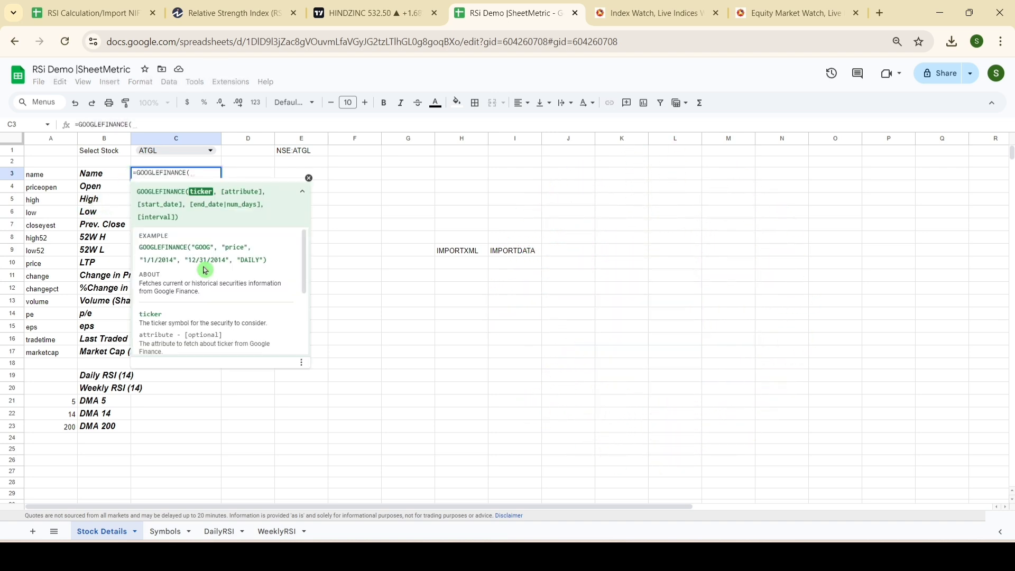
scroll(291, 306, "down", 5)
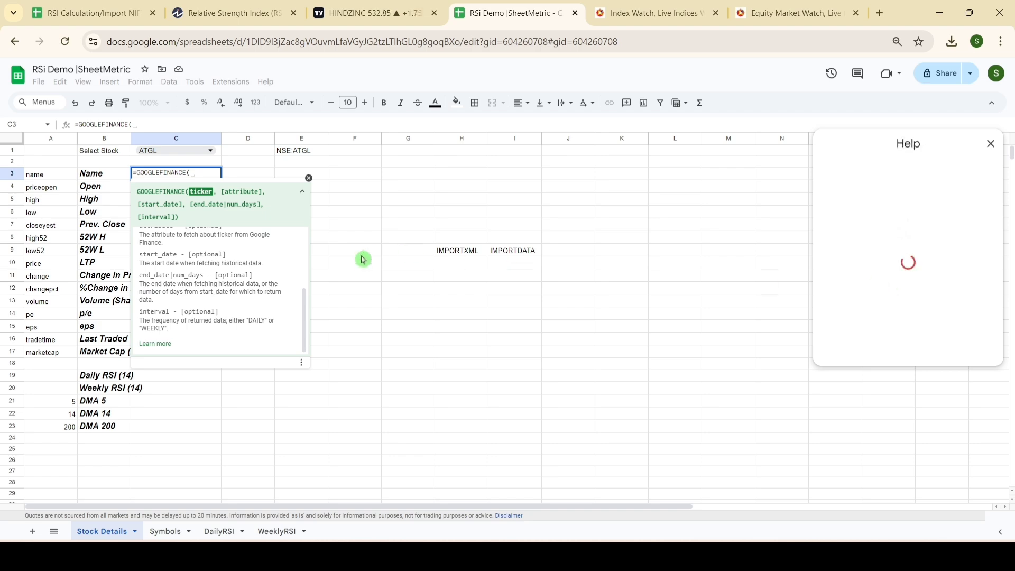
scroll(903, 320, "down", 3)
scroll(903, 321, "down", 5)
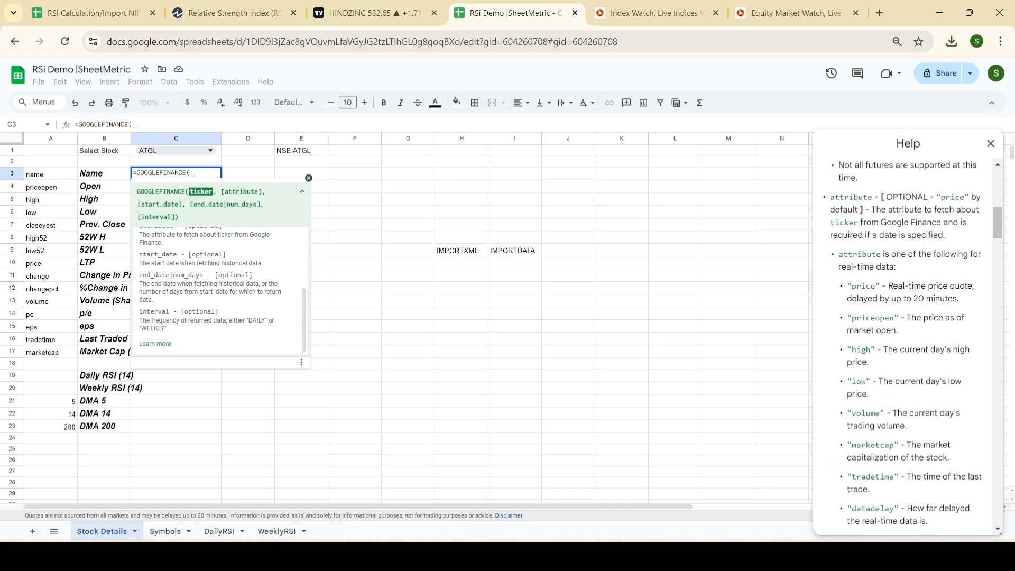
scroll(888, 334, "down", 3)
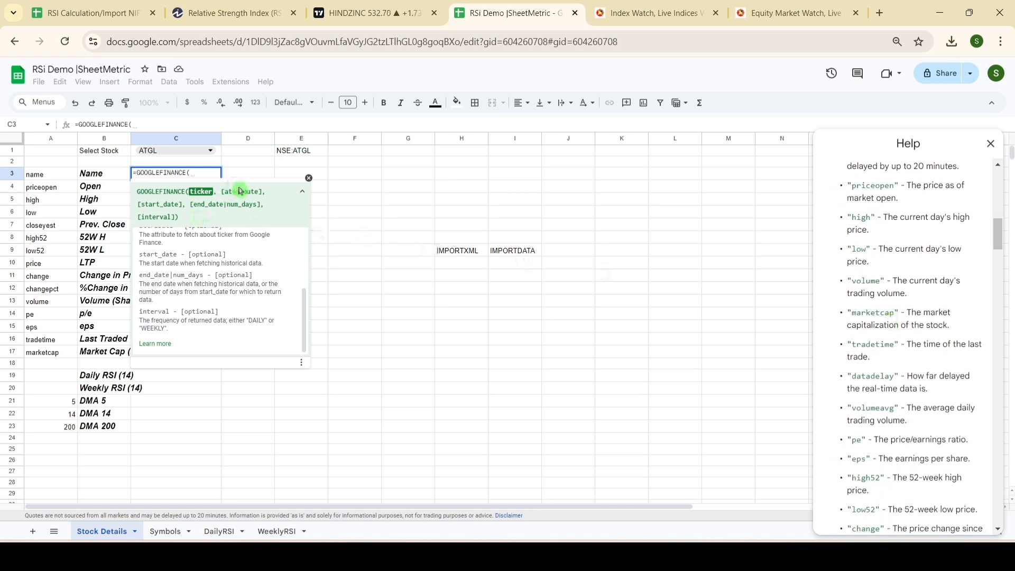
left_click_drag(255, 191, 258, 192)
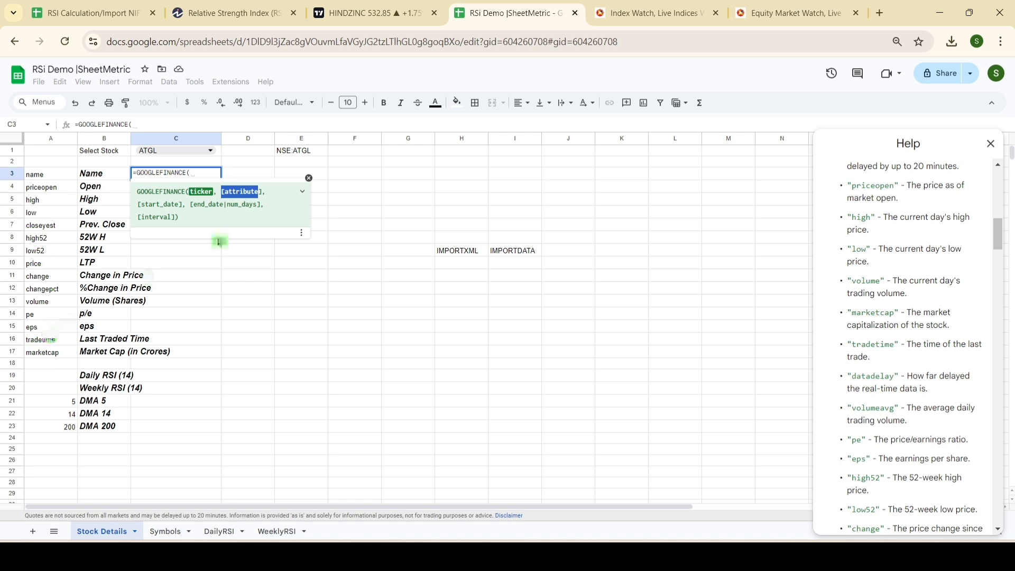
left_click(309, 177)
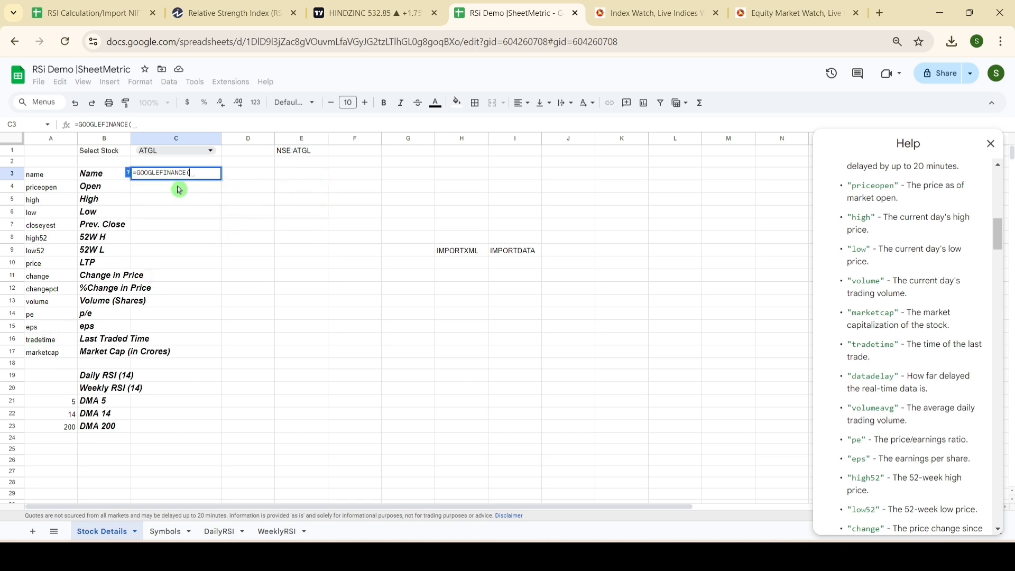
Step: Complete the C3 formula as =GOOGLEFINANCE($E$1,A3) to fetch the selected stock's name
left_click(132, 174)
left_click(317, 153)
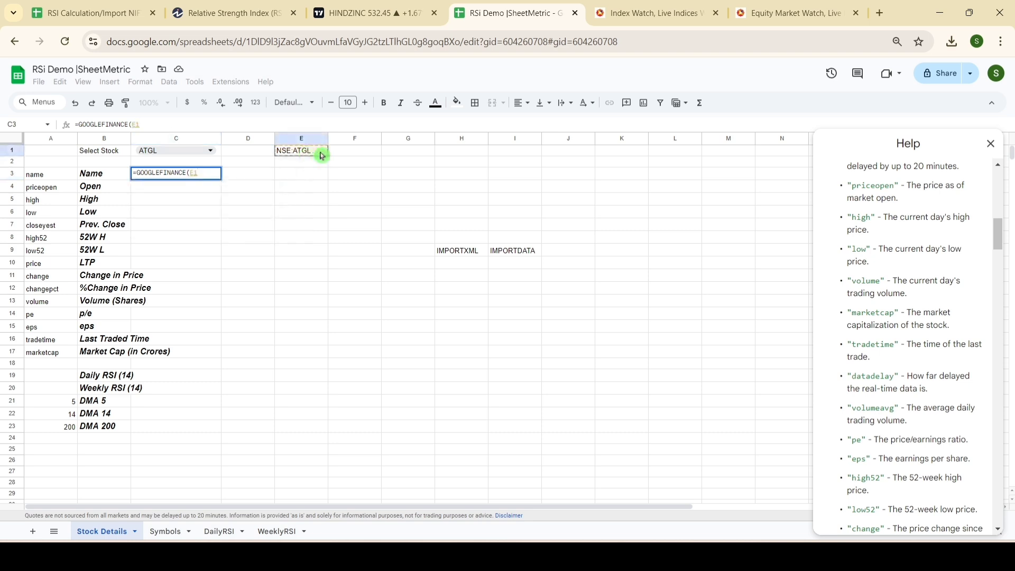
type(",")
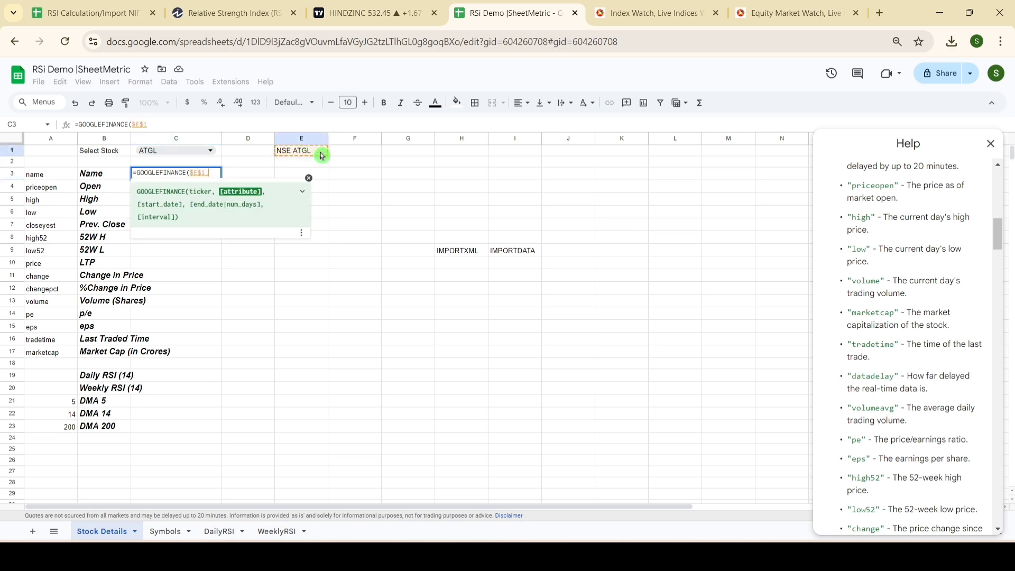
left_click(34, 180)
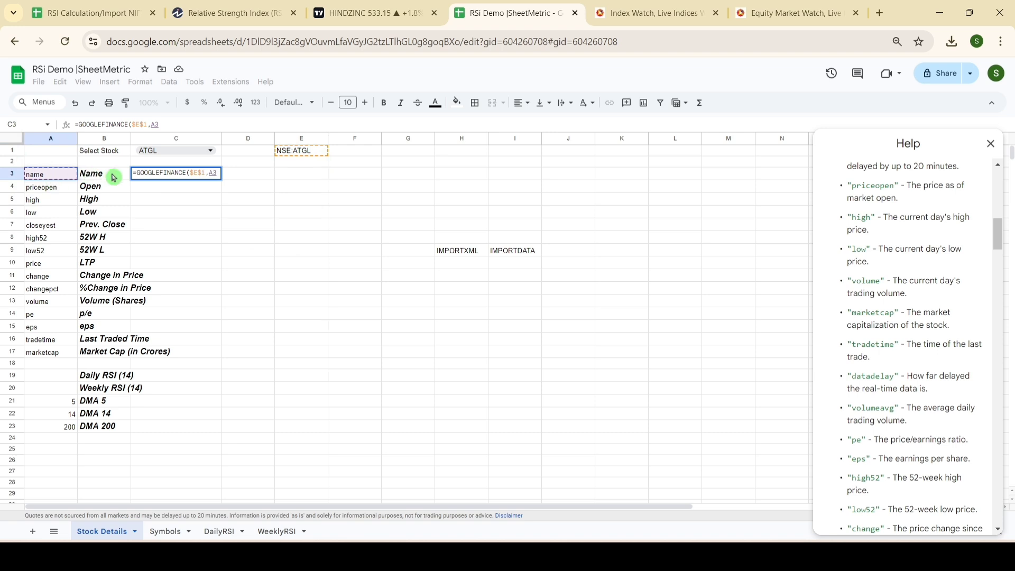
key("Return")
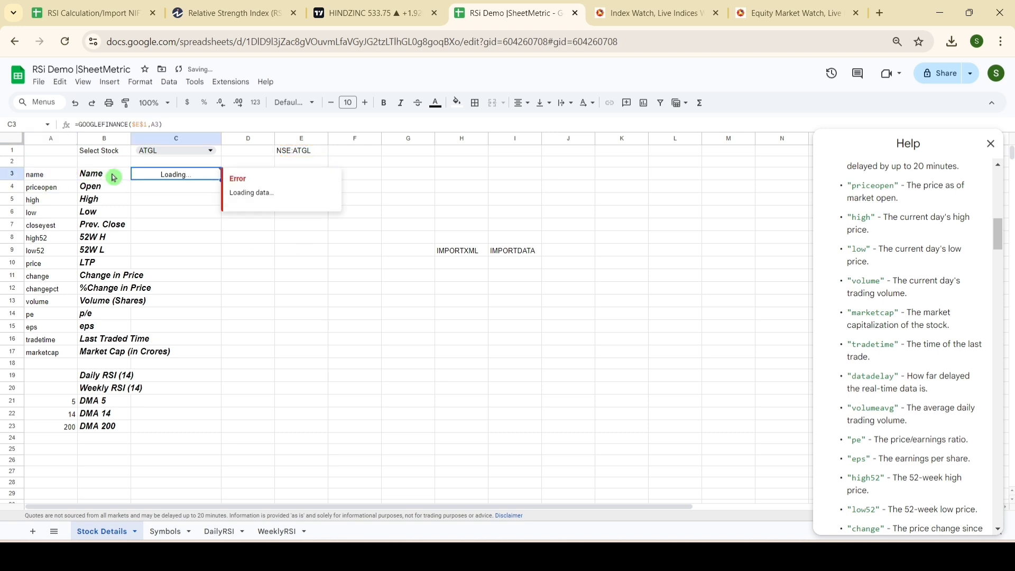
Step: Fill the GOOGLEFINANCE formula in C3 down to C17 for the remaining attributes
key("shift+Down")
key("shift+Down")
key("shift+Down")
key("shift+Down")
key("shift+Down")
key("shift+Down")
key("shift+Down")
key("shift+Down")
key("shift+Down")
key("shift+Down")
key("shift+Down")
key("shift+Down")
key("shift+Down")
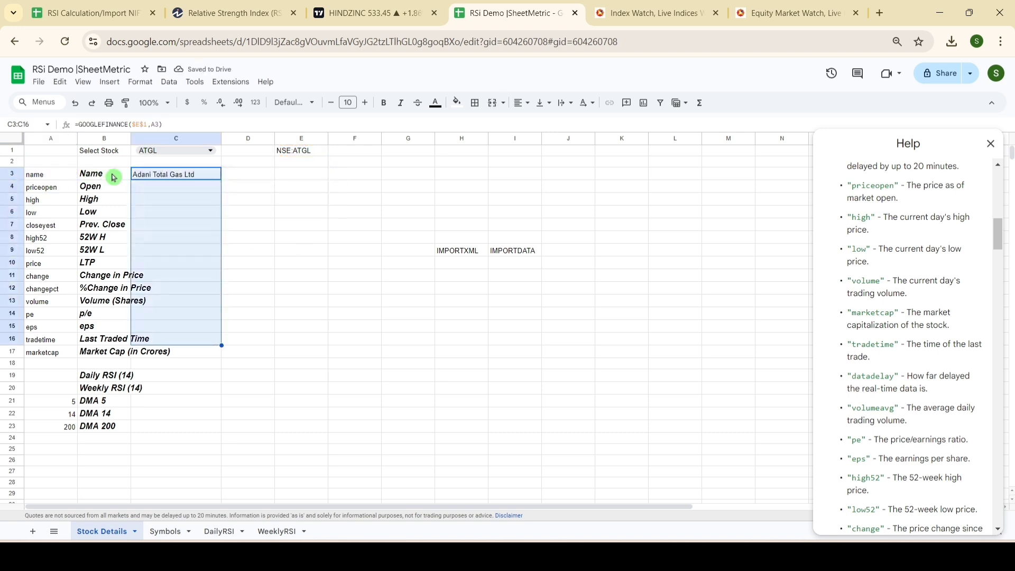
key("shift+Down")
key("ctrl+d")
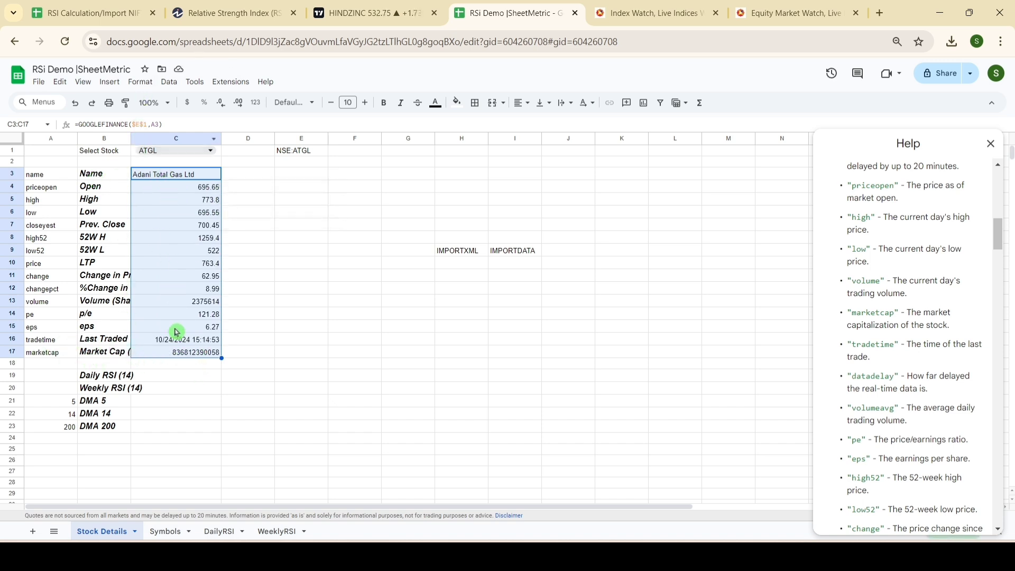
Step: Divide the market cap formula in C17 by 10000000 to express it in crores, and widen column B to fit its labels
left_click(180, 349)
key("Return")
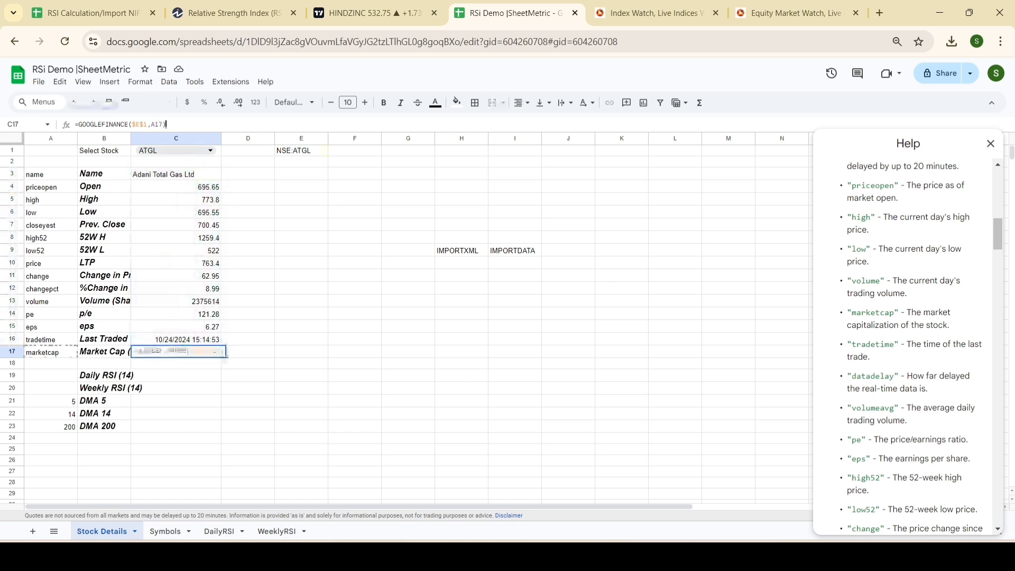
type("/10000")
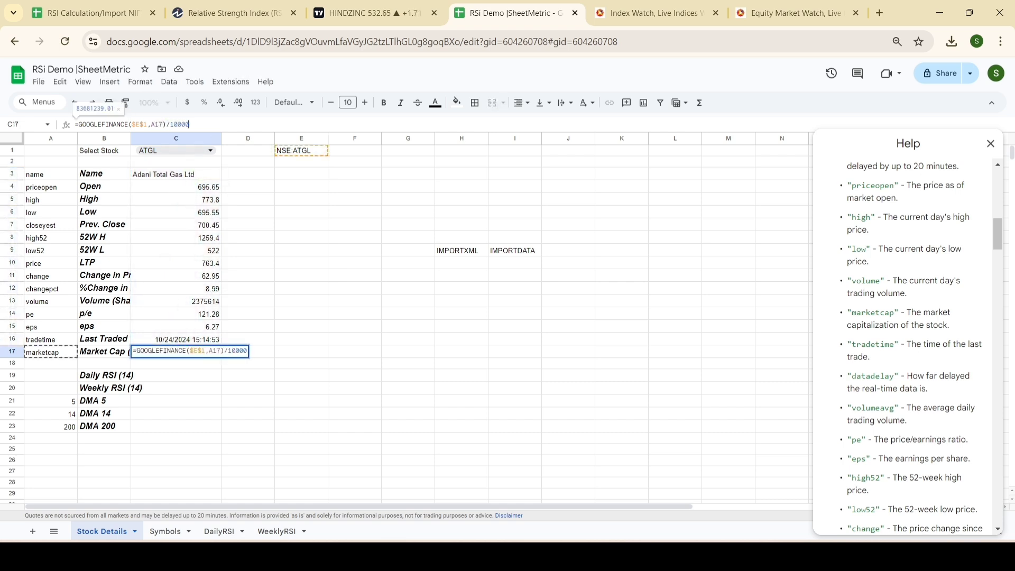
type("000")
key("Return")
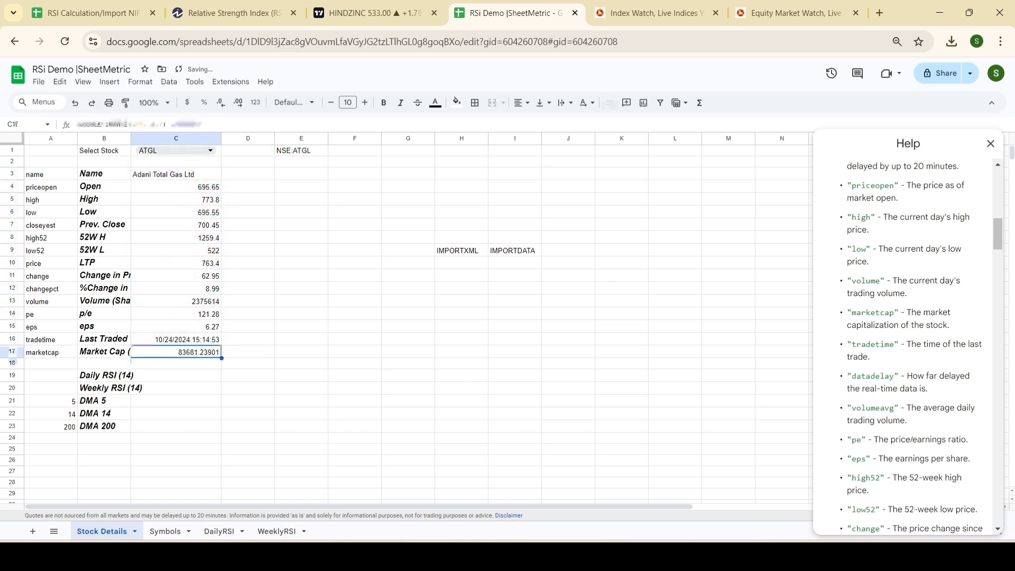
left_click_drag(131, 139, 180, 139)
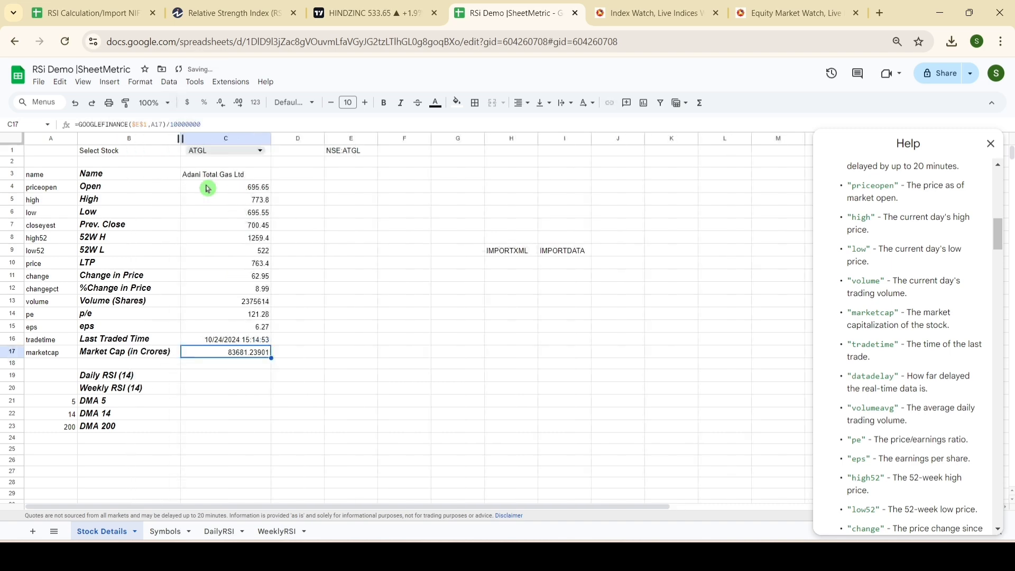
Step: Close the function help on the DailyRSI sheet and move the handwritten RSI formula drawing away from the columns beside the data
left_click(243, 380)
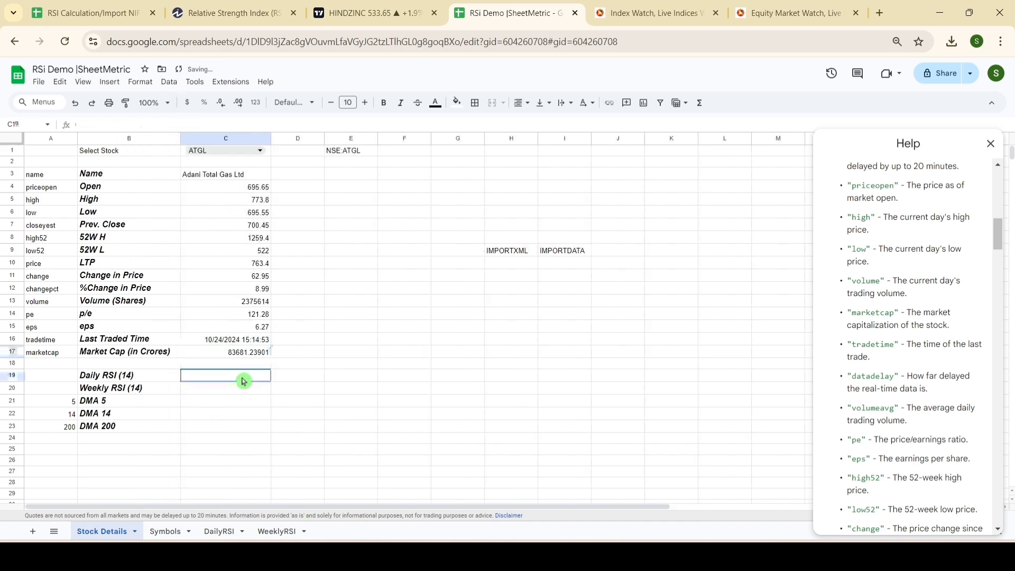
left_click(219, 530)
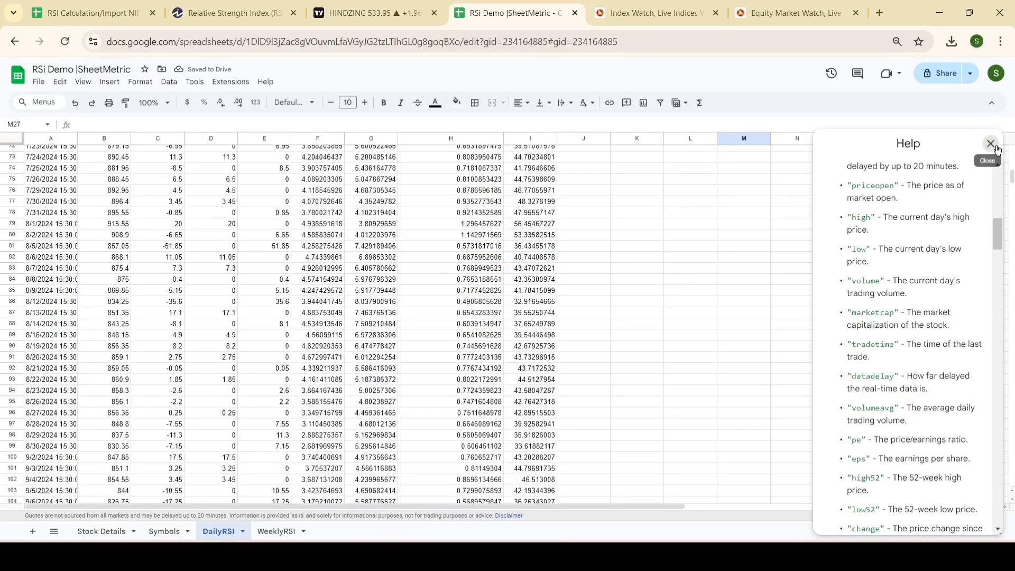
left_click(989, 144)
scroll(935, 233, "up", 15)
scroll(934, 233, "up", 6)
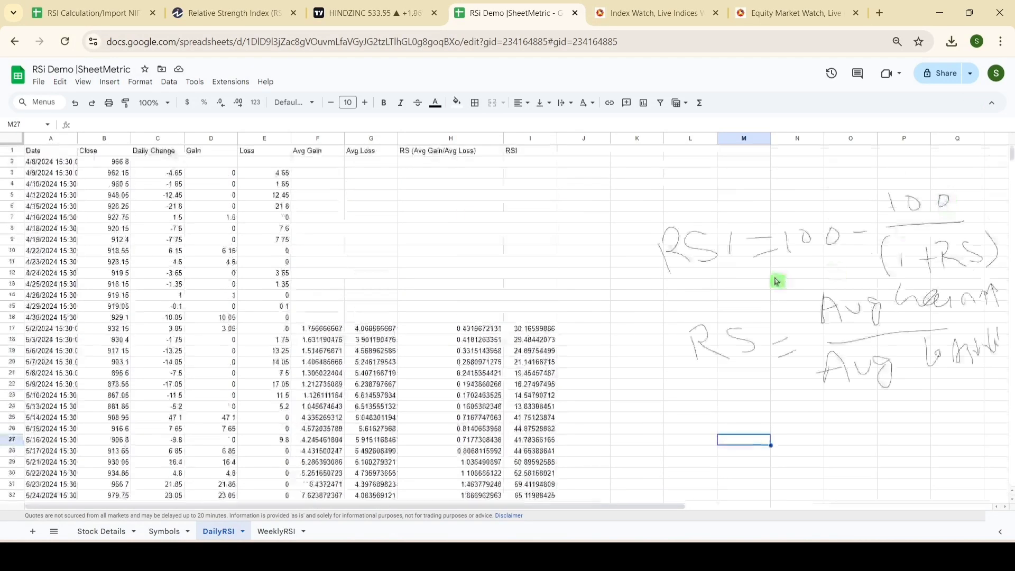
left_click(683, 208)
mouse_move(655, 191)
left_mouse_down()
mouse_move(709, 222)
mouse_move(910, 227)
mouse_move(914, 190)
left_mouse_up()
Step: Start a QUERY formula in K1 of DailyRSI with A1:I138 as its data range
left_click(637, 155)
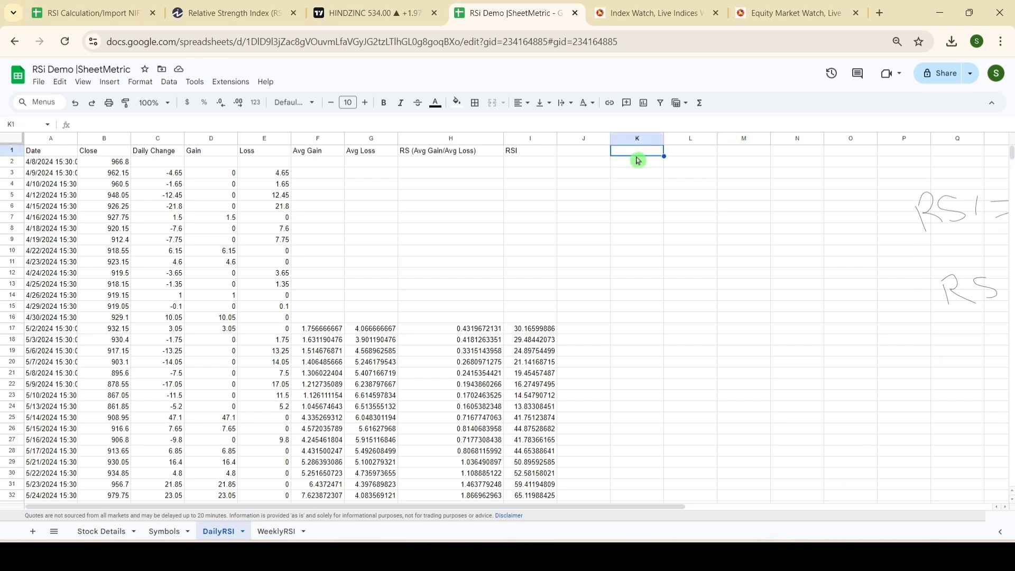
type("=")
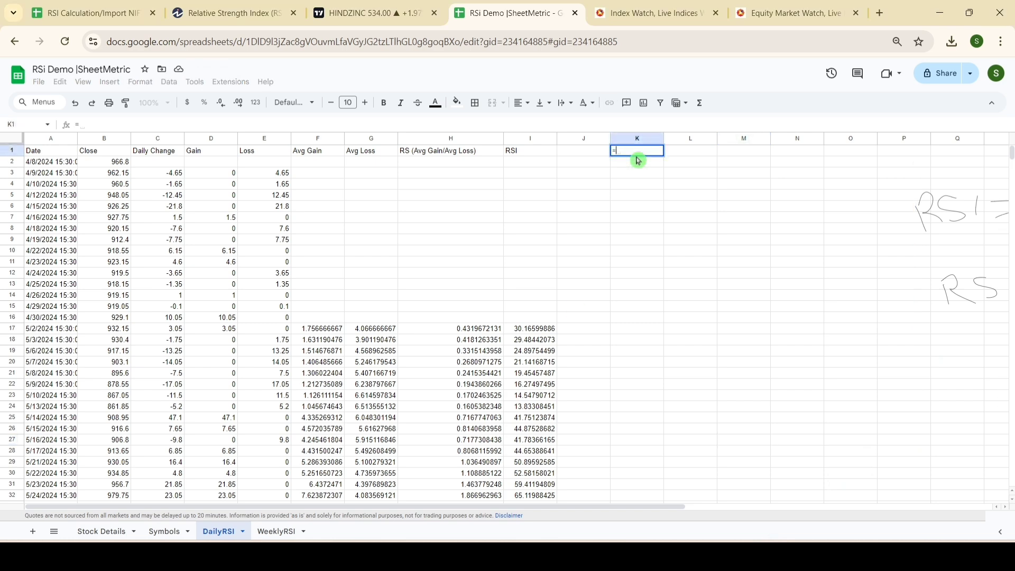
type("Q")
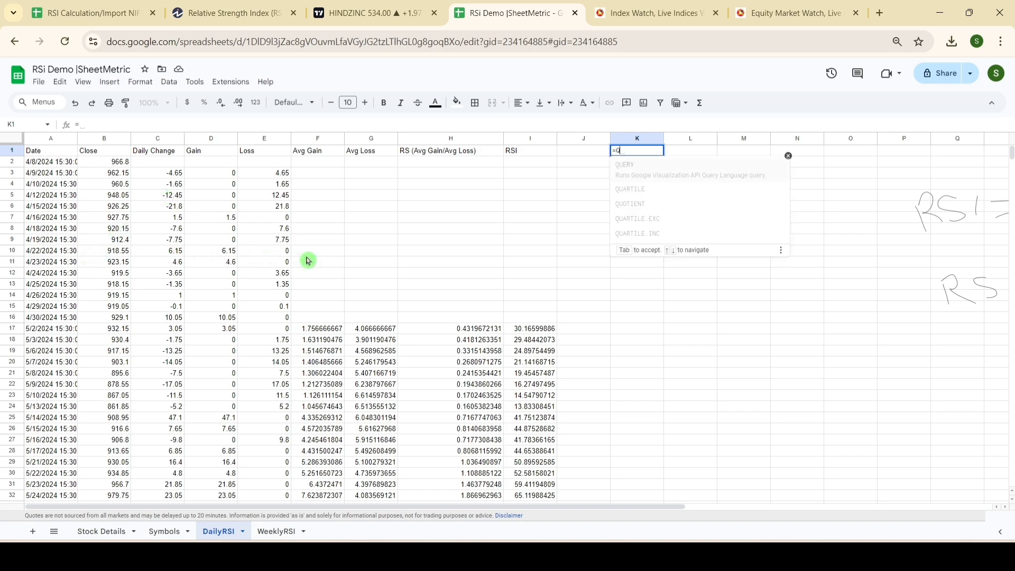
type("uer")
scroll(227, 358, "down", 20)
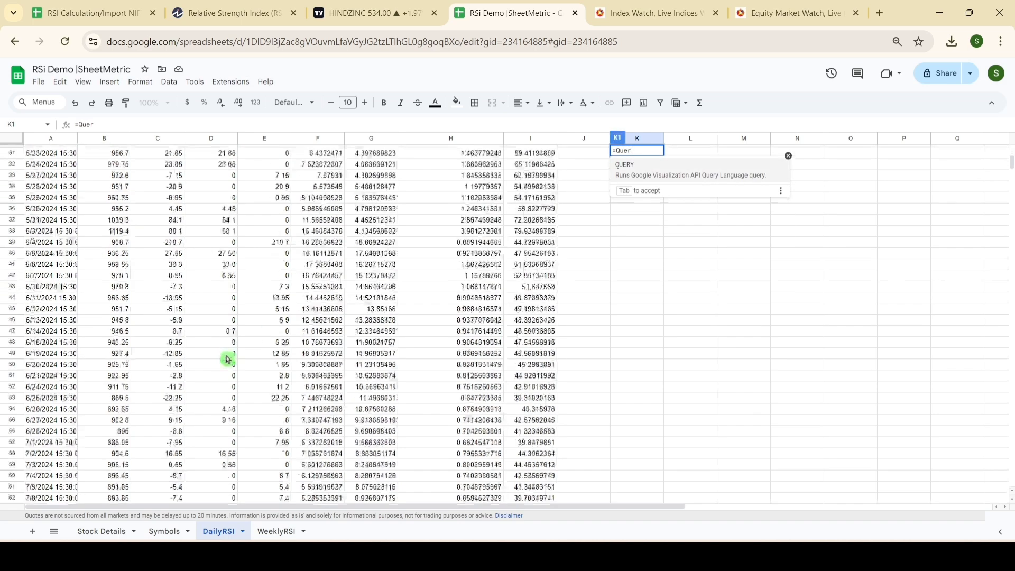
scroll(227, 359, "up", 10)
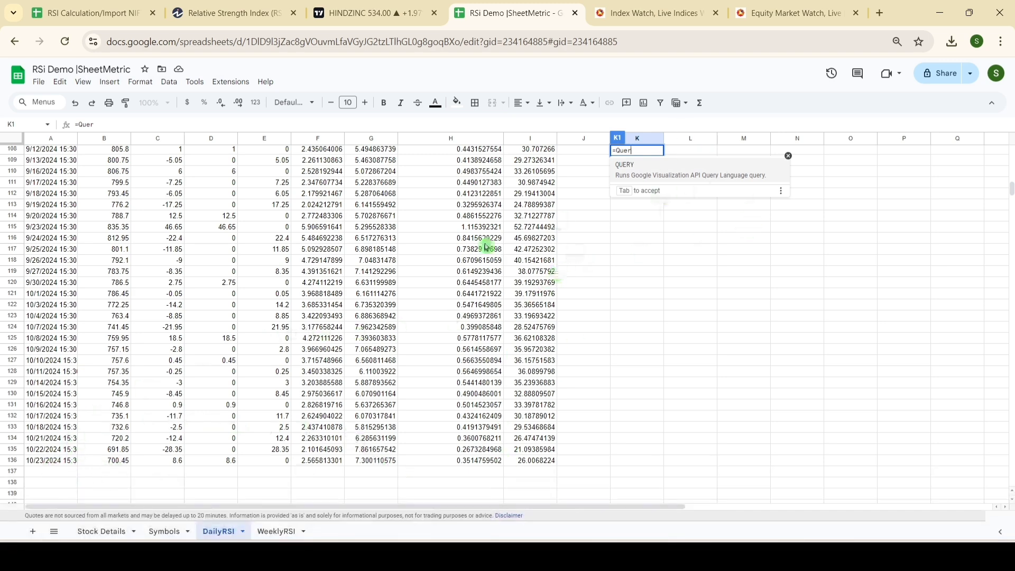
scroll(482, 249, "up", 20)
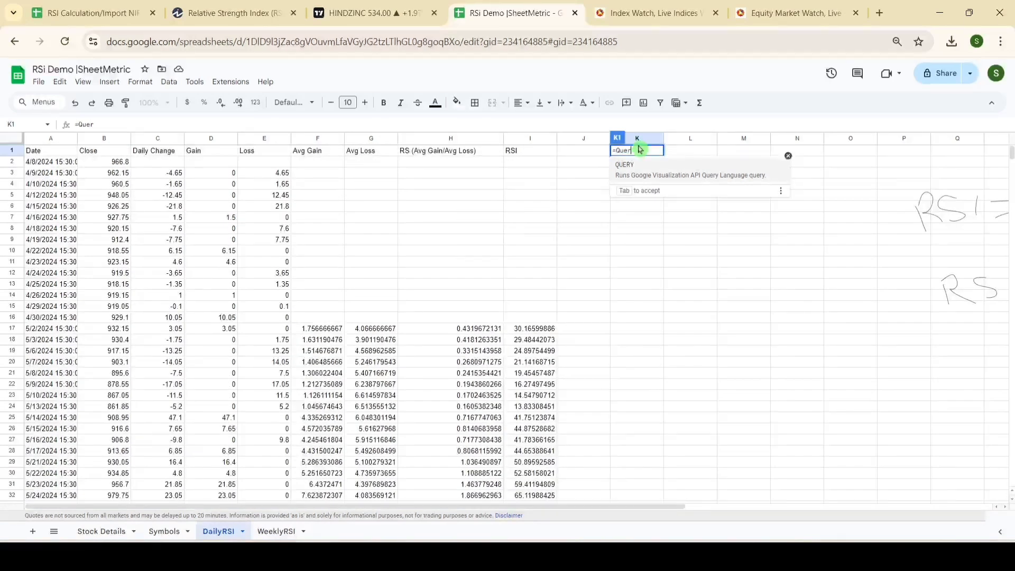
left_click(650, 166)
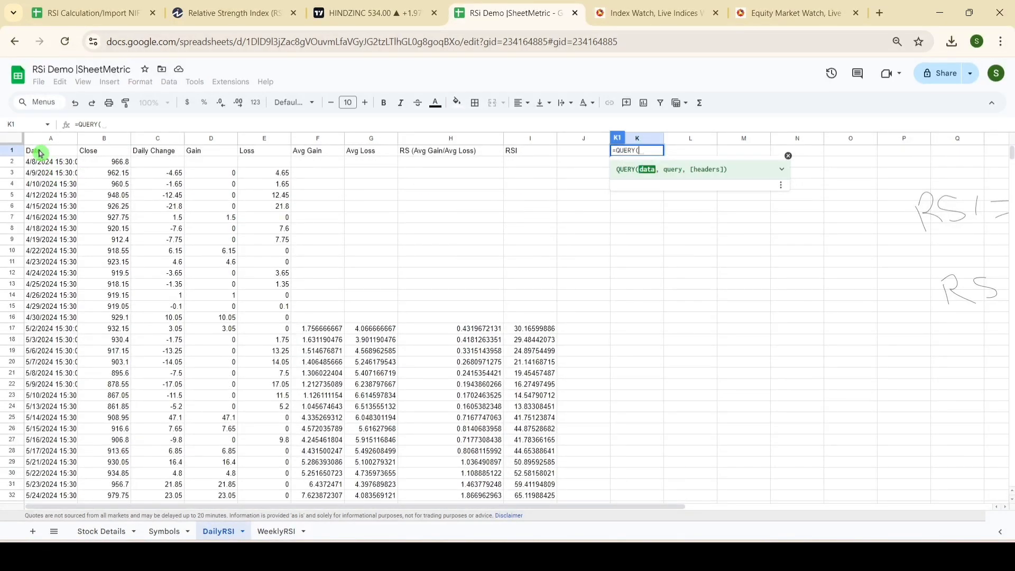
left_click_drag(40, 153, 517, 177)
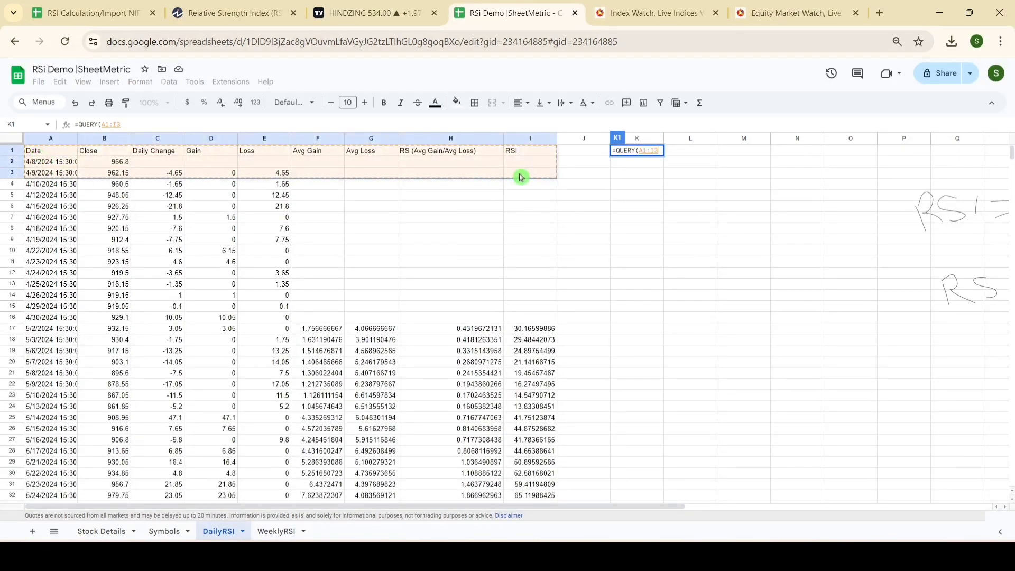
key("ctrl+shift+Down")
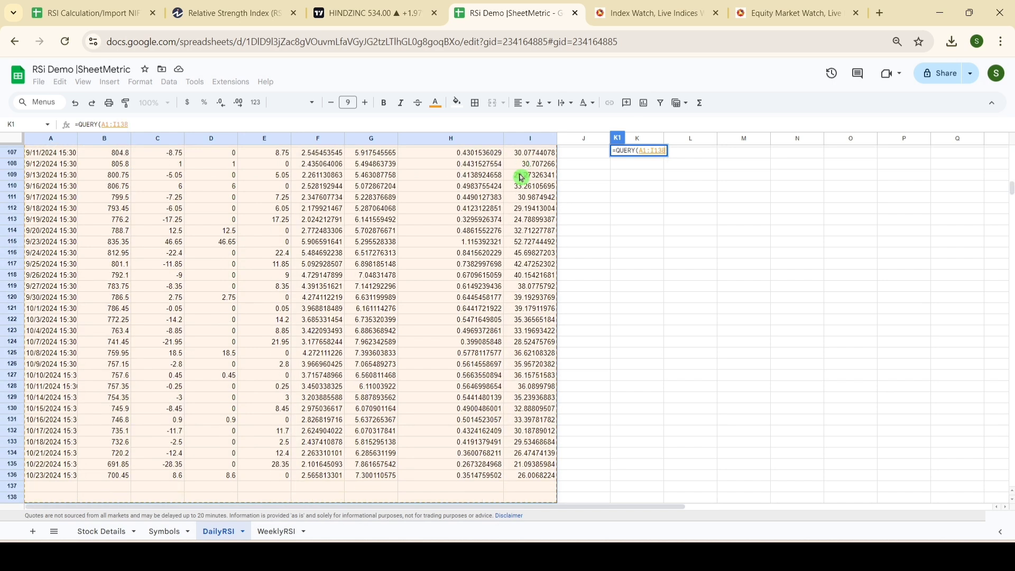
Step: Complete the K1 formula with the query "Select A,I order by A DESC" to list dates and RSI newest first
type(",\"Select")
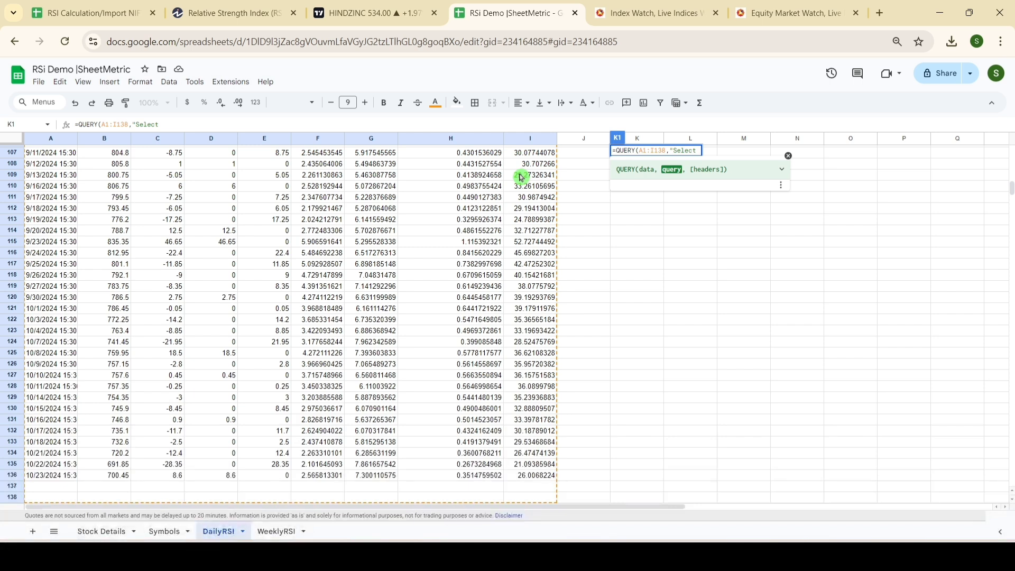
type("A,")
type("I c,cer b")
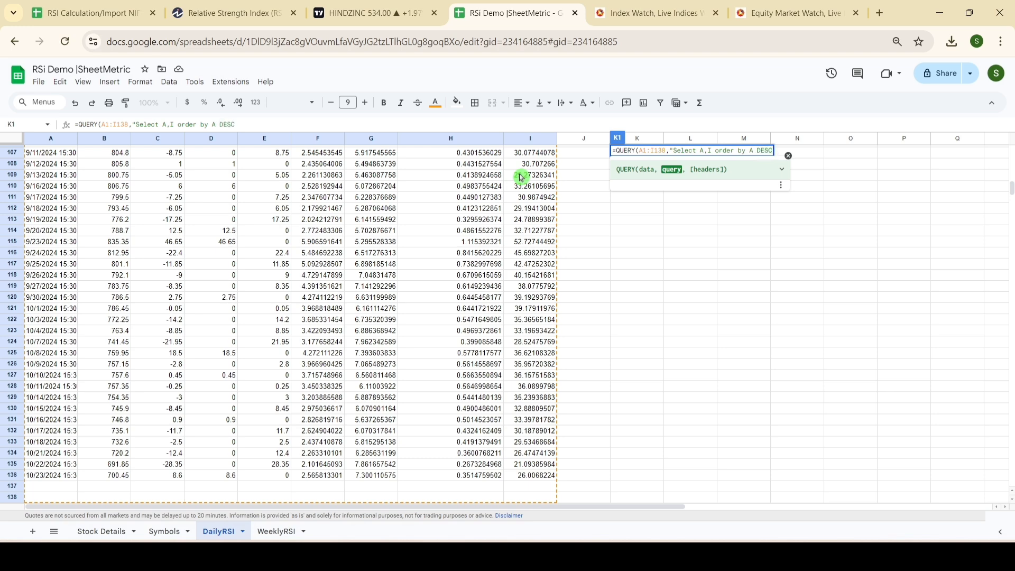
key("Return")
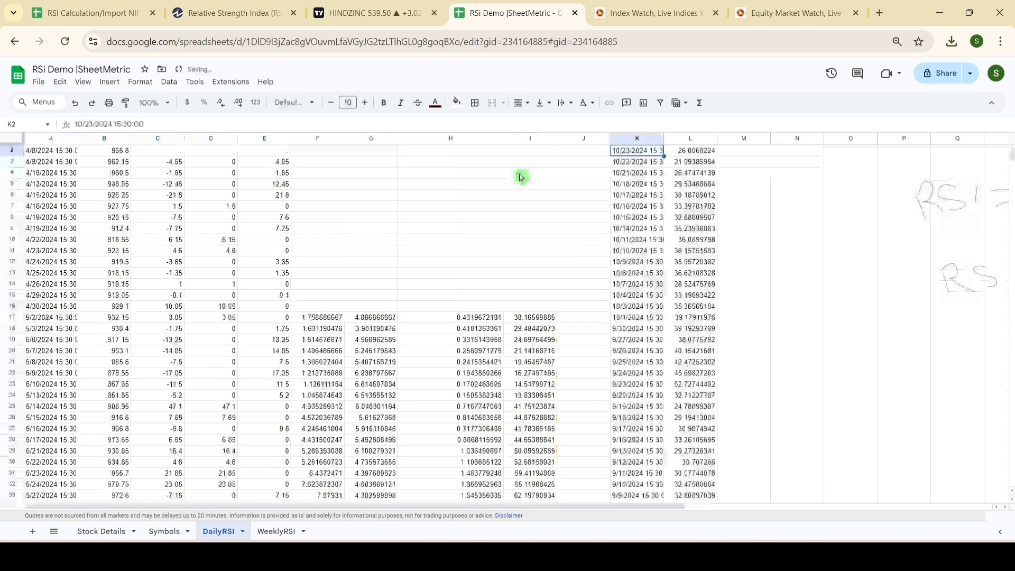
scroll(658, 190, "up", 1)
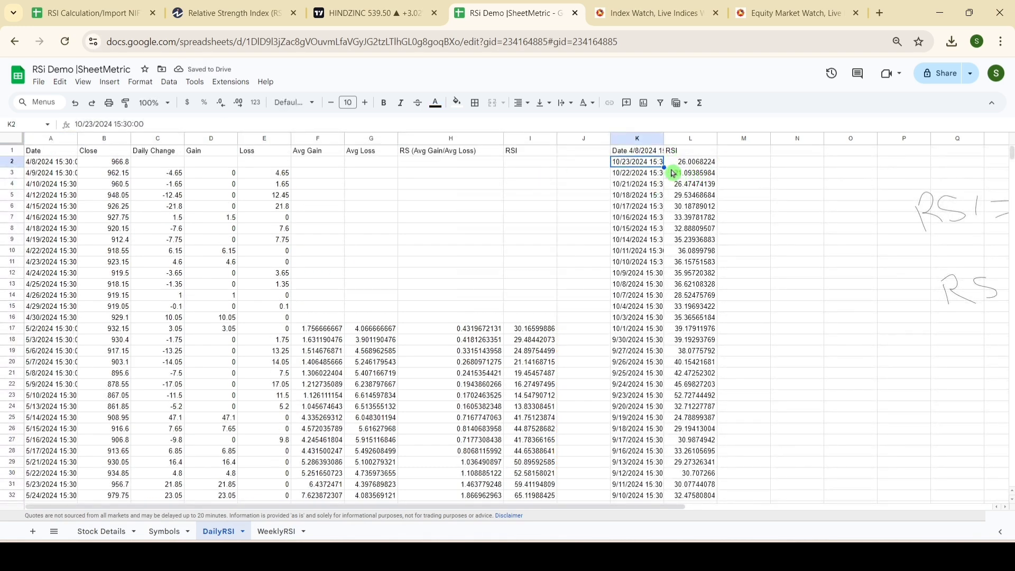
Step: Link the Daily RSI (14) cell C19 on Stock Details to the latest RSI value with =DailyRSI!L2
left_click(697, 162)
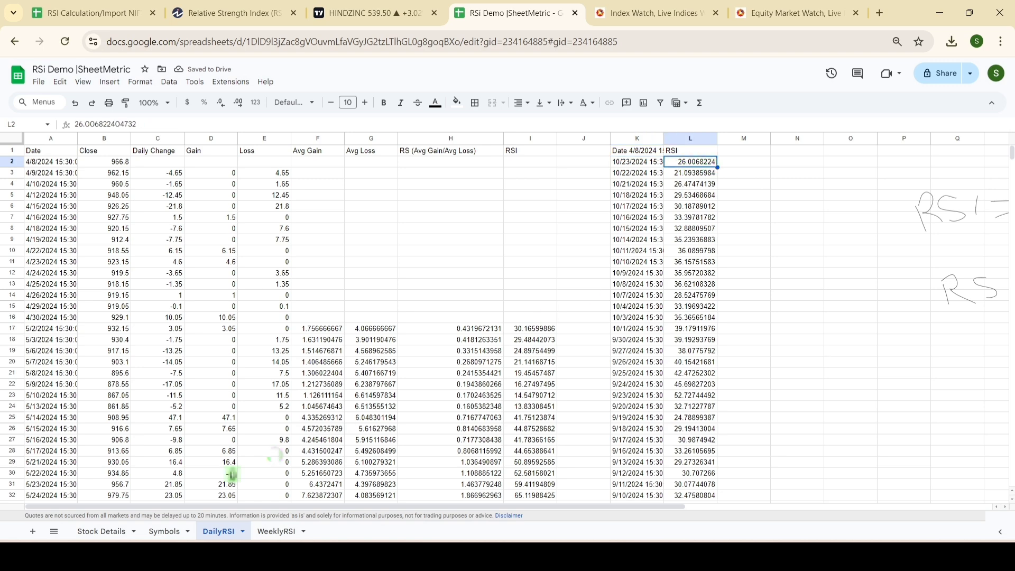
left_click(102, 531)
left_click(222, 375)
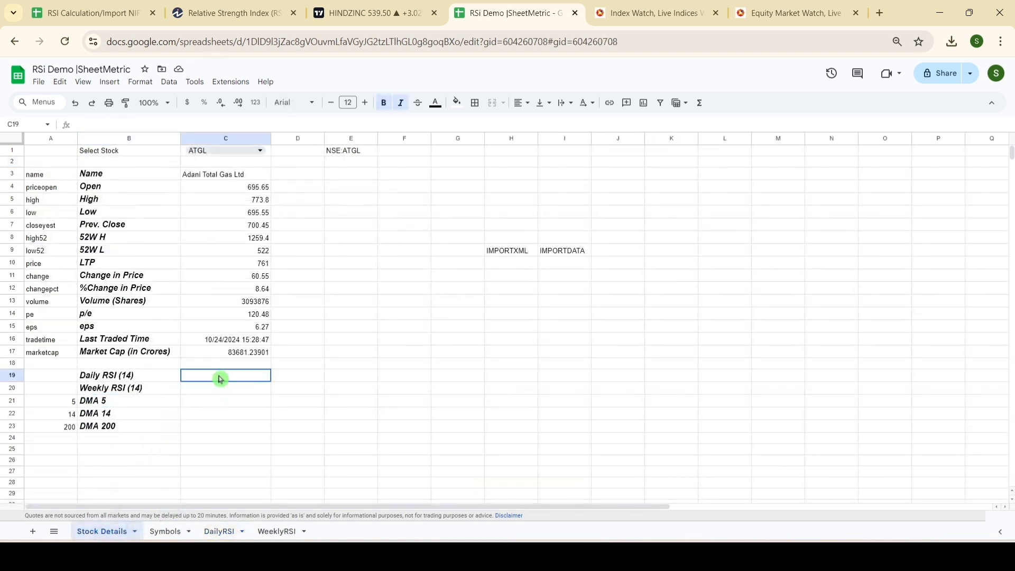
type("=")
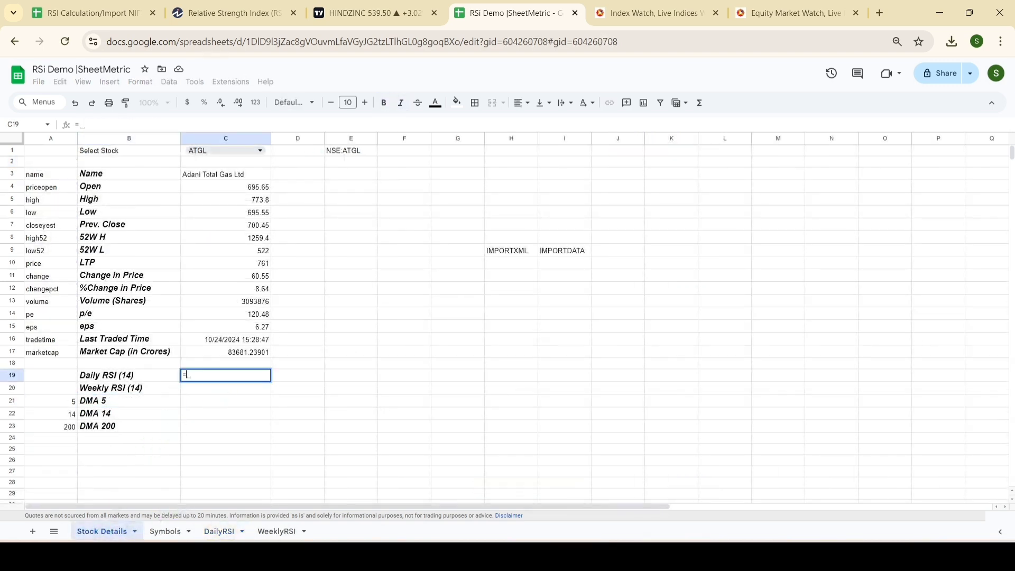
left_click(219, 531)
left_click(714, 162)
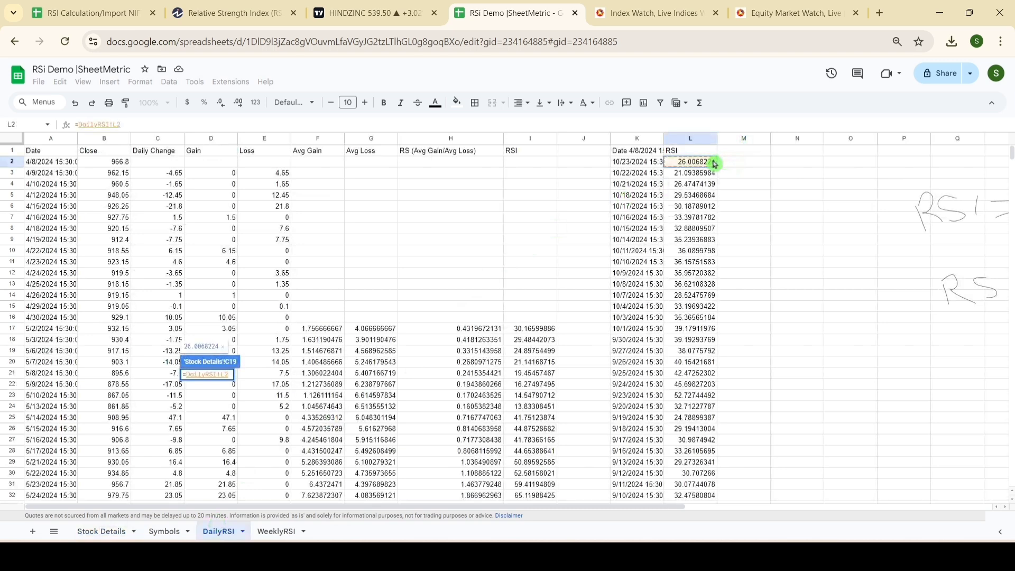
key("Return")
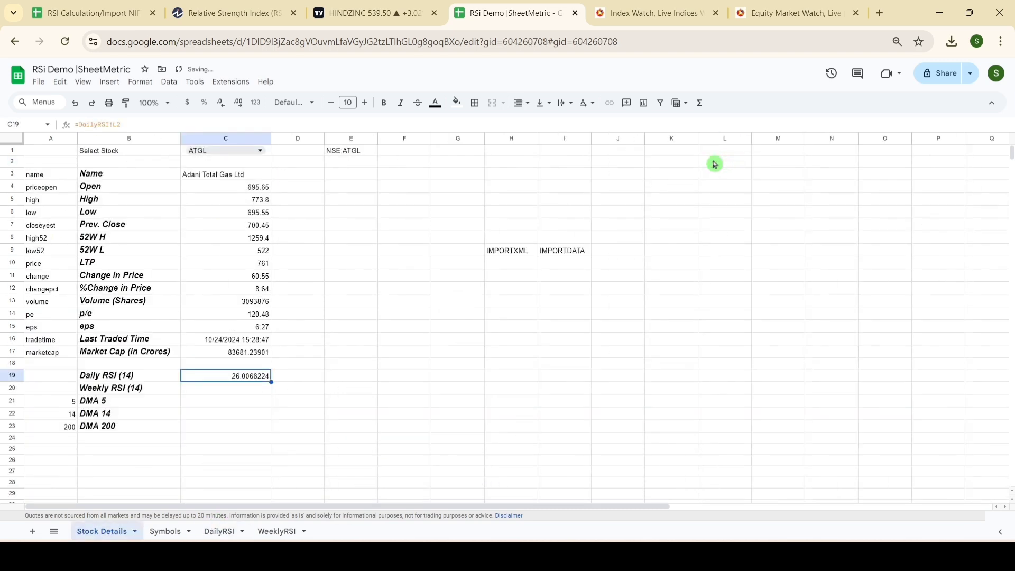
Step: Start an IF formula in D19 that returns "overbought" when C19>70
left_click(301, 383)
type("=If")
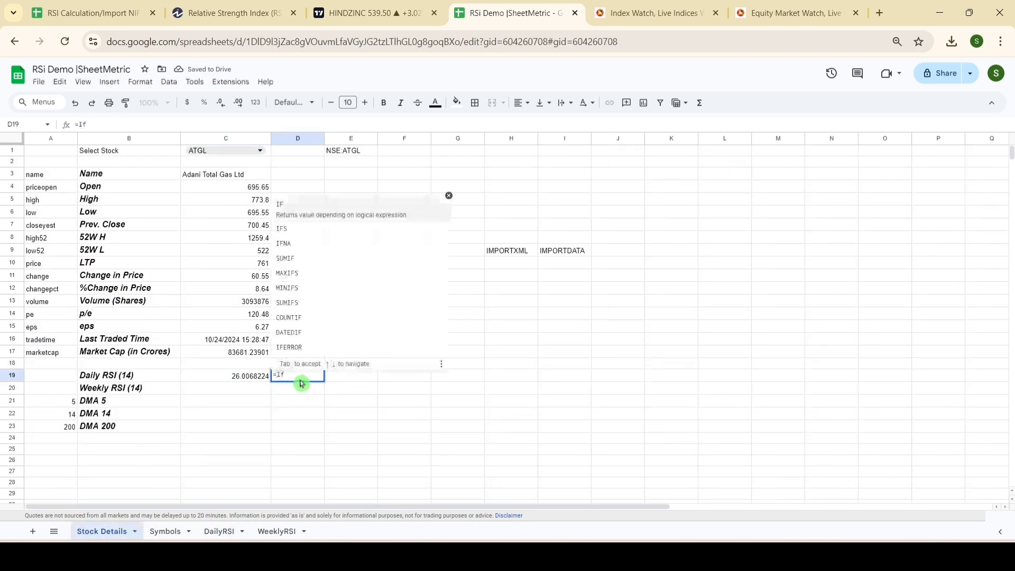
left_click(305, 209)
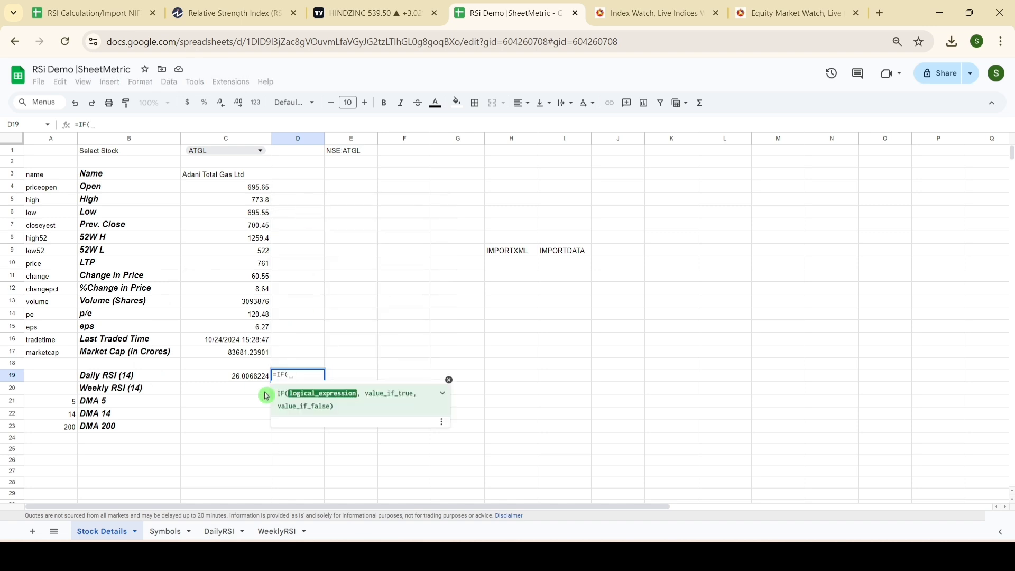
left_click(251, 380)
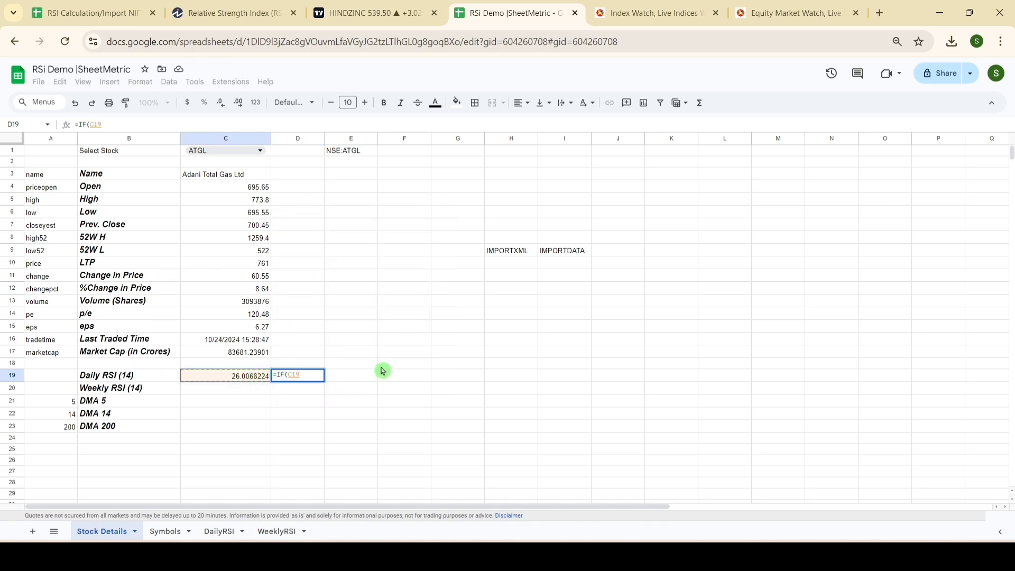
type(">")
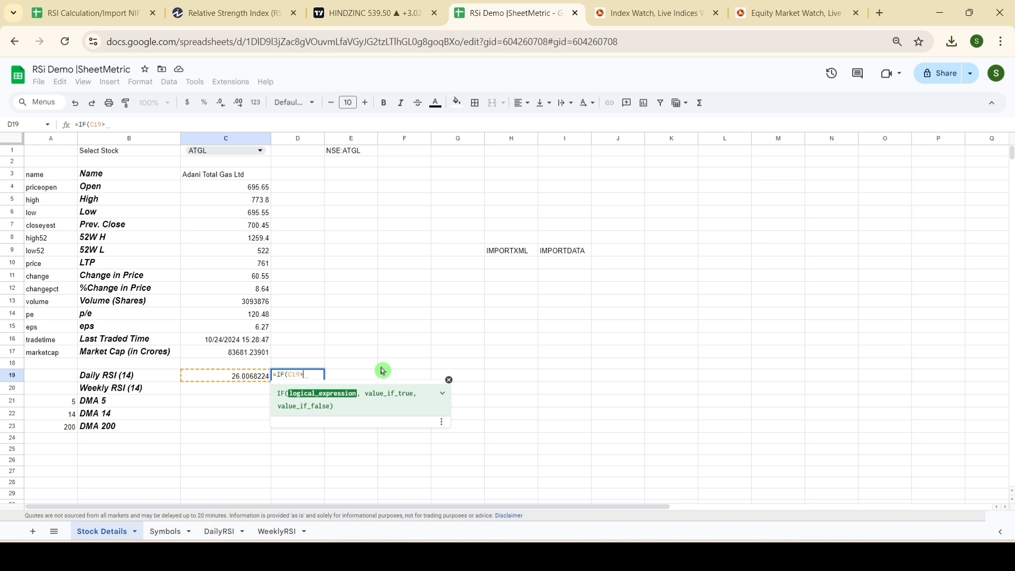
type("70")
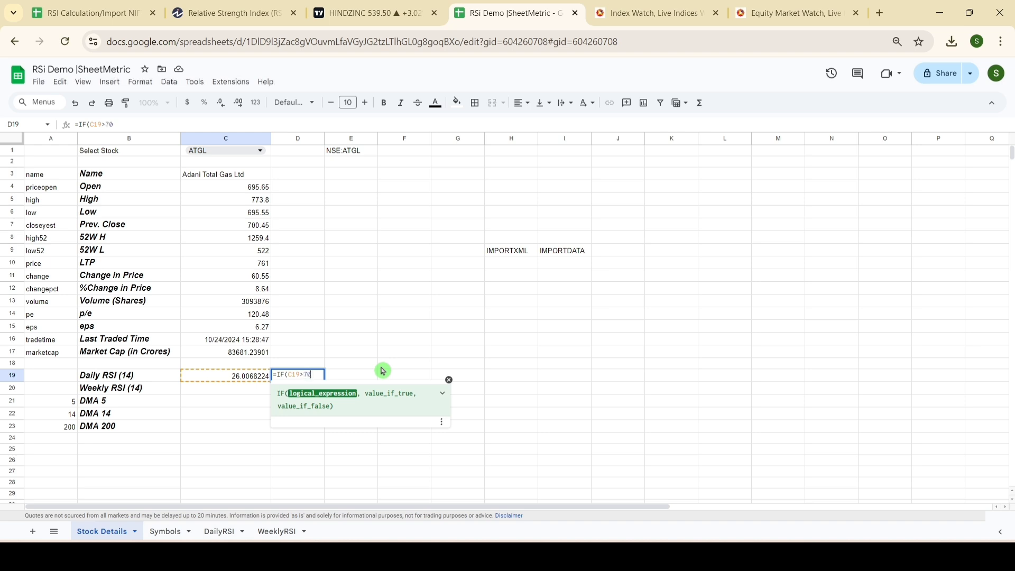
type(",\"overbought")
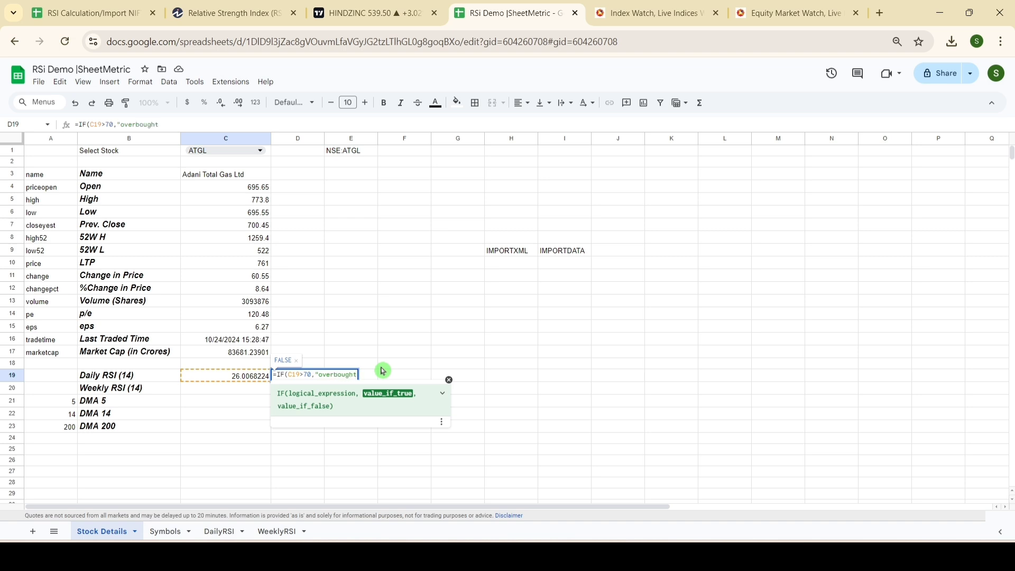
type("\",")
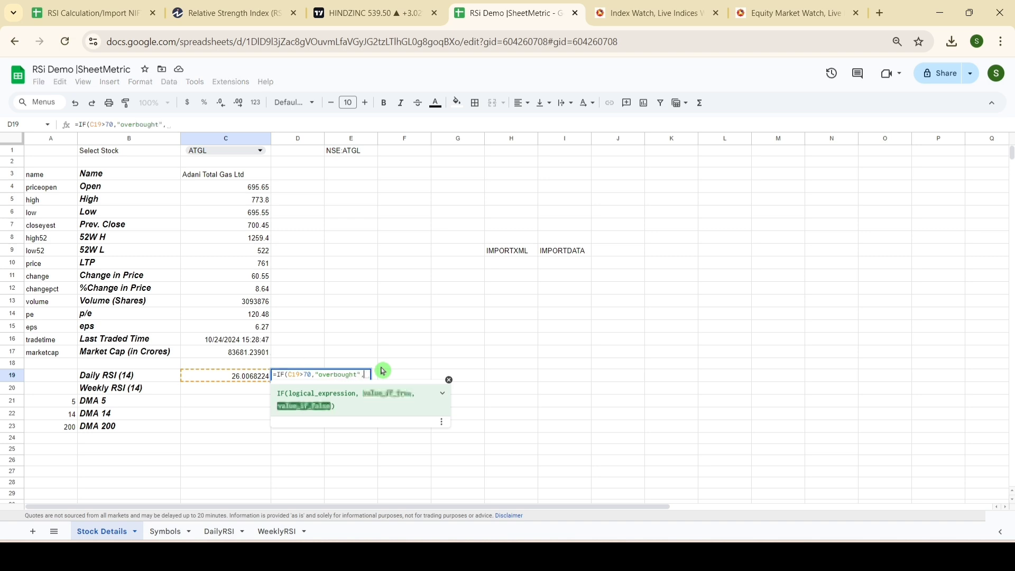
type("If(")
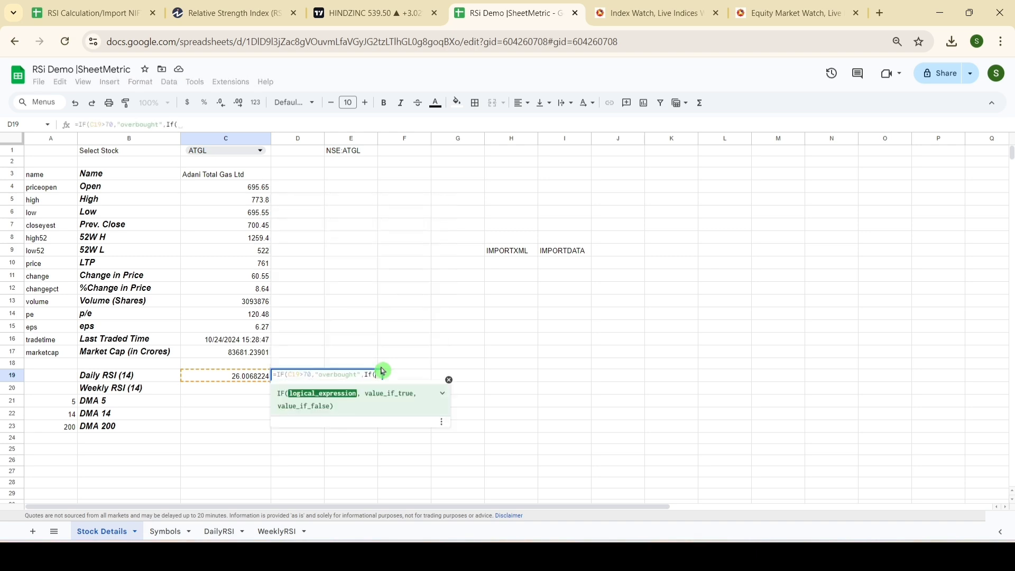
Step: Finish the D19 formula with a nested IF that returns "oversold" when C19<30
left_click(257, 377)
type("<30")
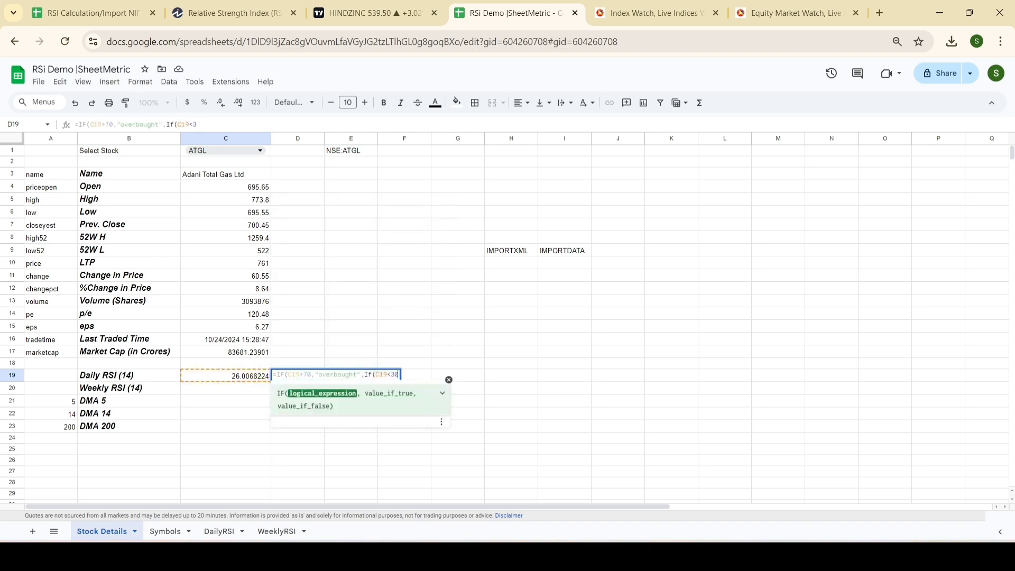
type(",\"oversold")
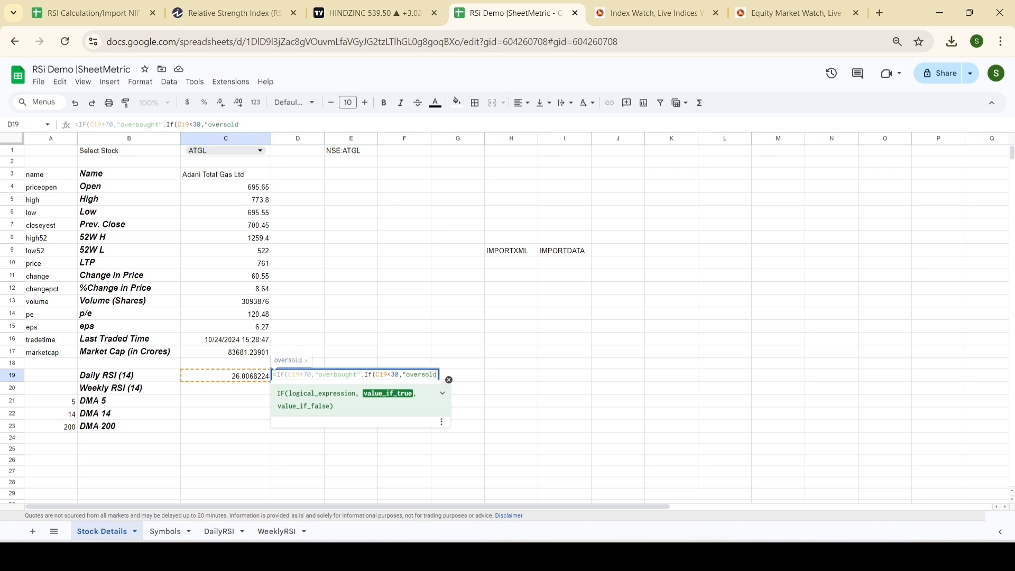
type("\",\"")
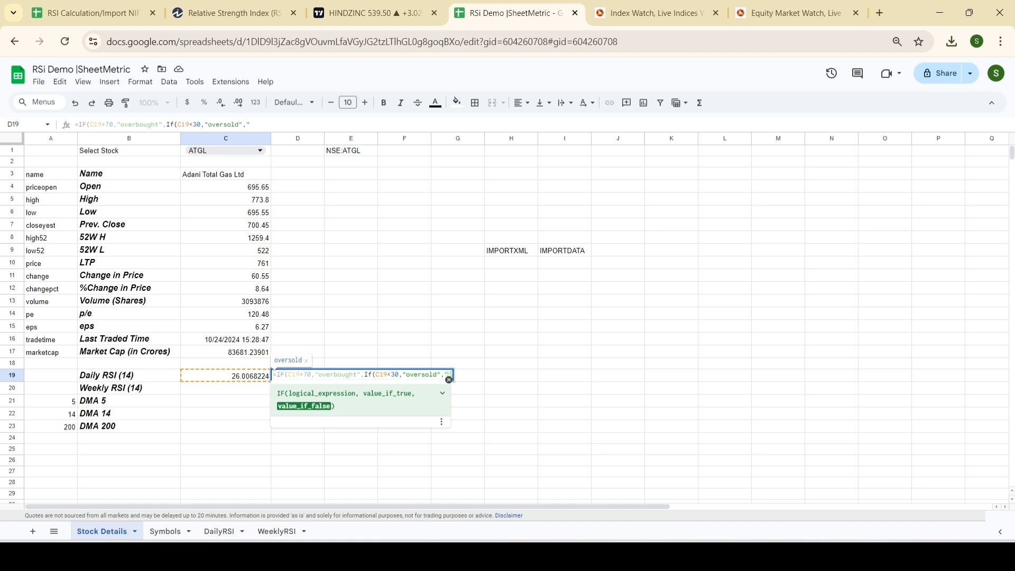
type(")")
key("Return")
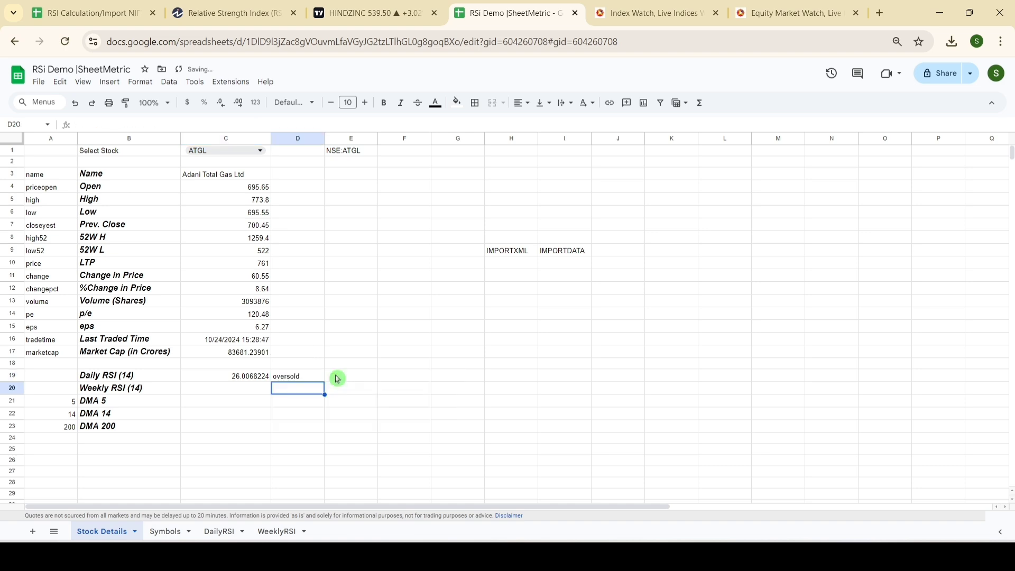
Step: Fill the overbought/oversold formula from D19 down to D20 for the weekly RSI row
key("Up")
key("shift+Down")
key("ctrl+d")
Step: Copy the formula =QUERY(A1:I138,"Select A,I order by A DESC") from cell K1 of the DailyRSI sheet into K1 of WeeklyRSI
left_click(256, 391)
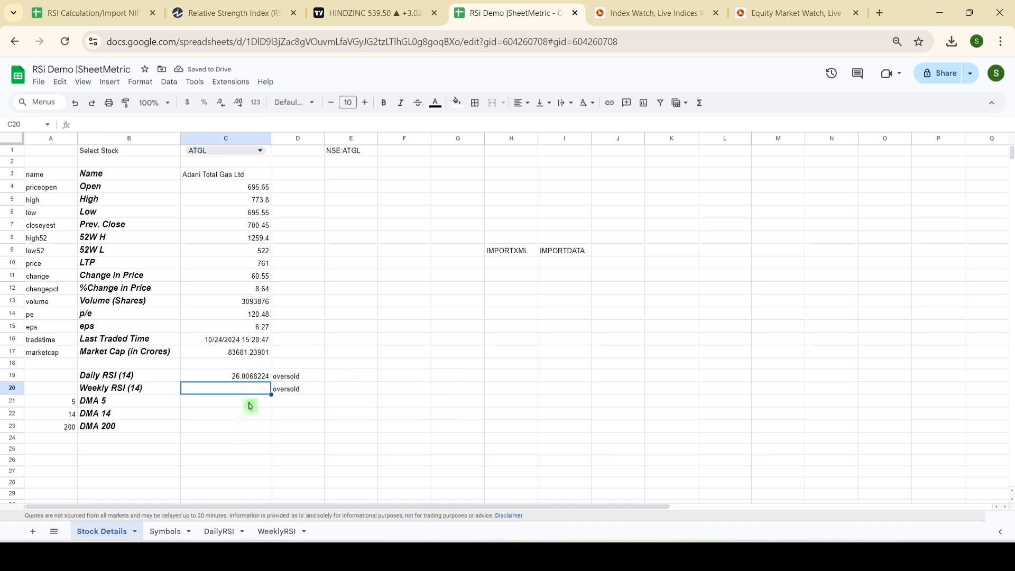
left_click(214, 530)
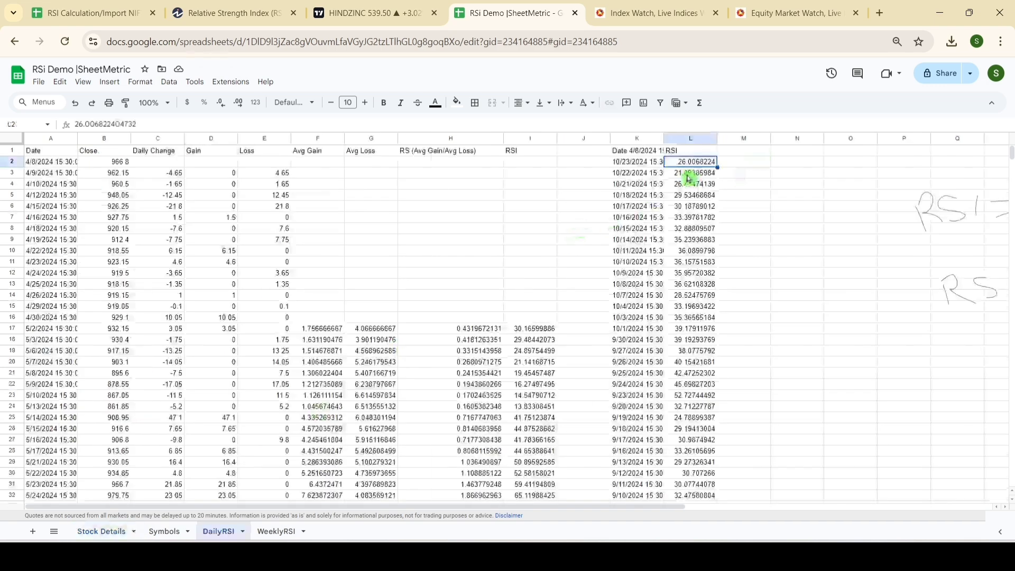
left_click(641, 152)
left_click_drag(246, 125, 2, 99)
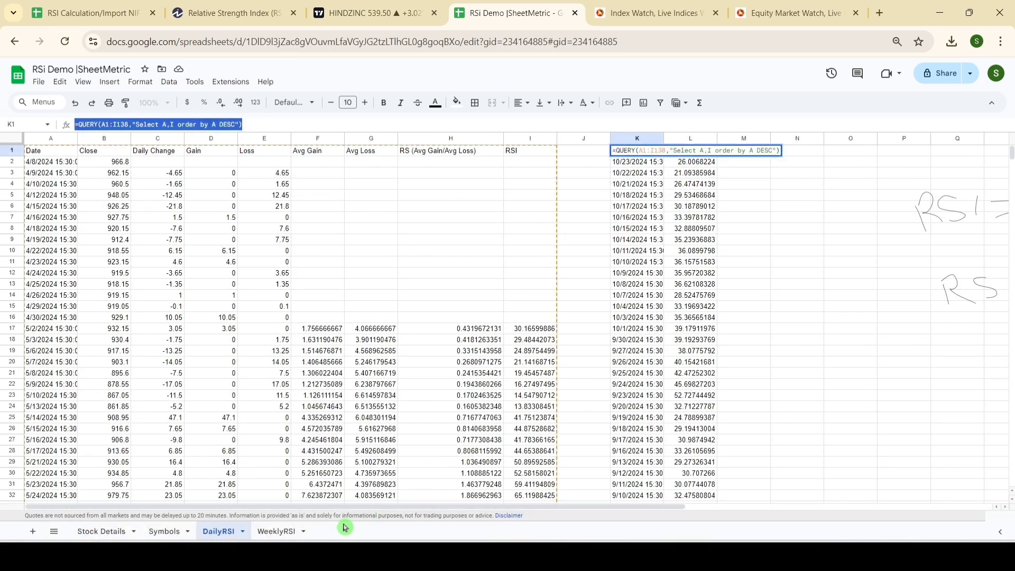
left_click(269, 531)
double_click(645, 152)
type("=QUERY(A1:I138,\"Select A,I order by A DESC\")")
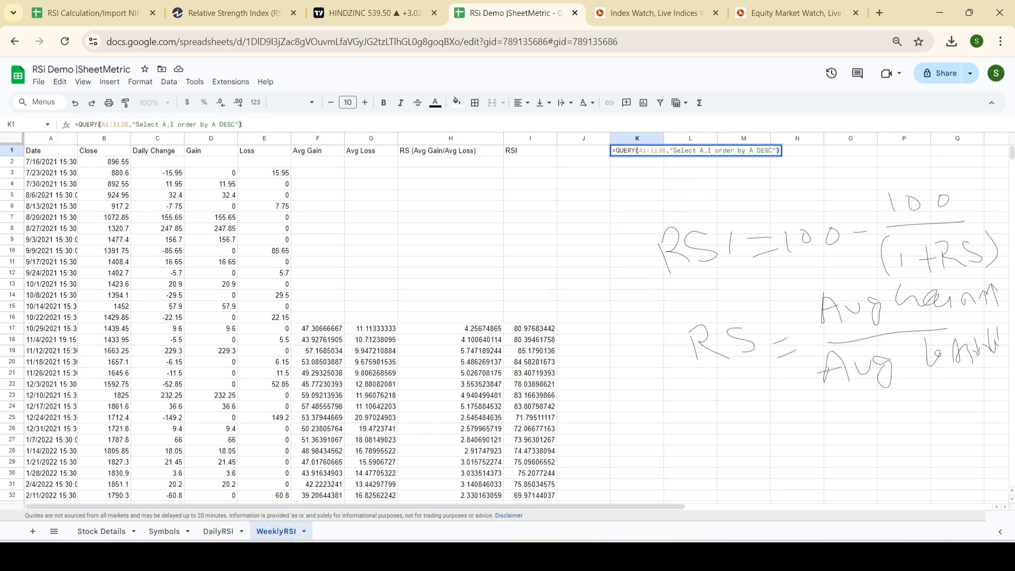
key("Return")
double_click(646, 154)
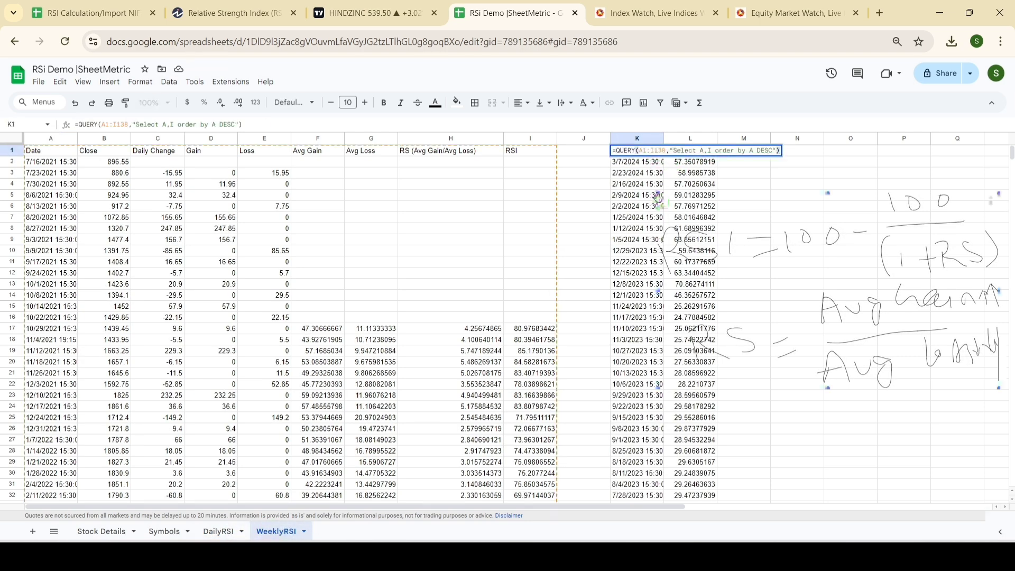
left_click(848, 162)
Step: Link the Weekly RSI (14) cell C20 on Stock Details to =WeeklyRSI!L2 and dismiss the suggested autofill for the DMA cells
left_click(108, 532)
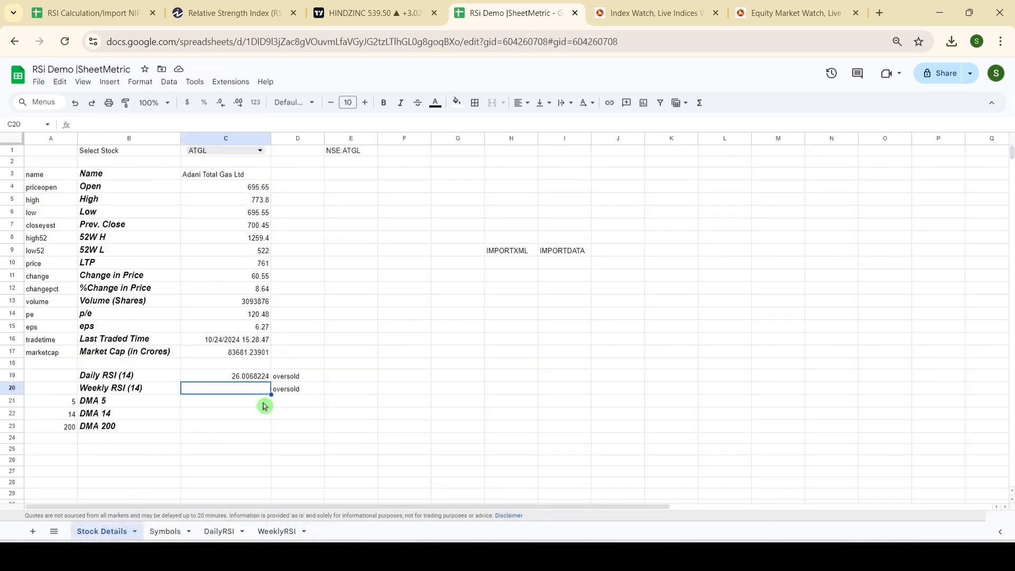
type("=")
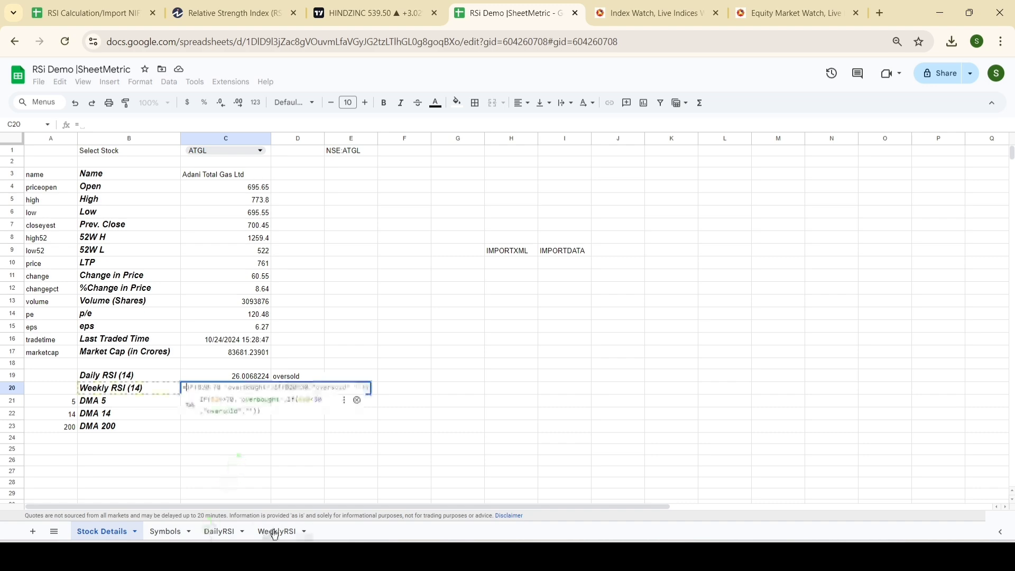
left_click(275, 531)
left_click(699, 167)
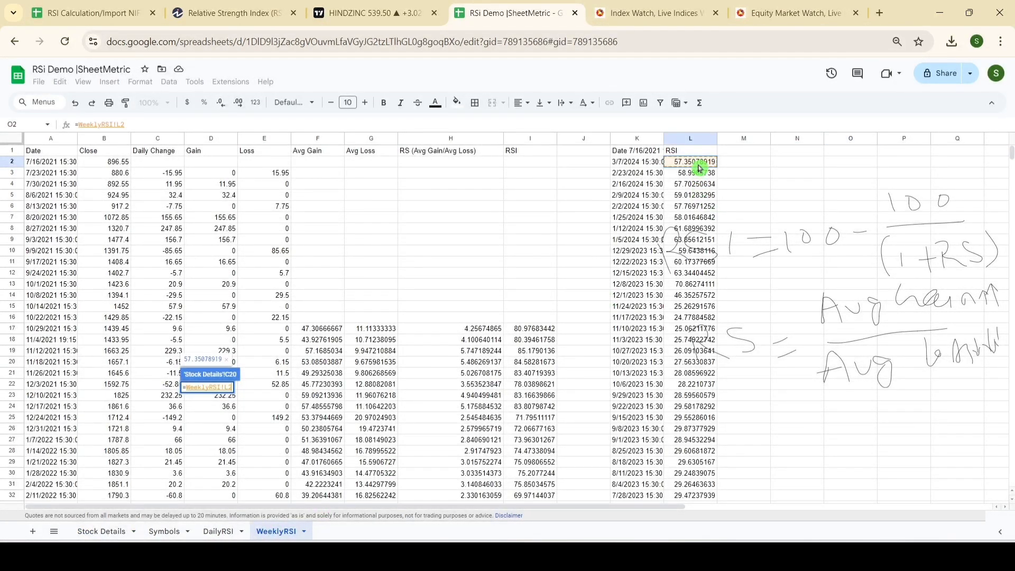
key("Return")
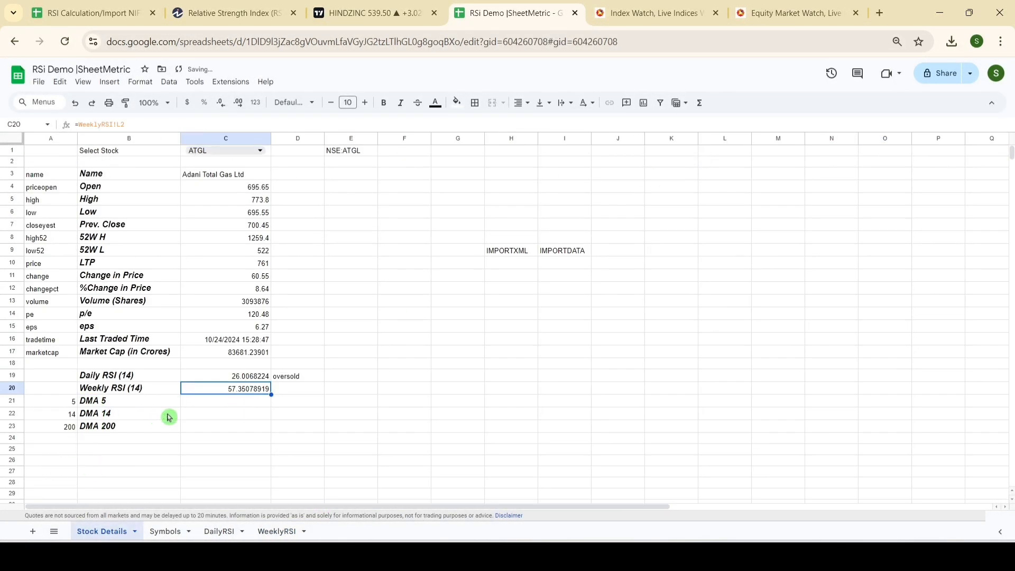
left_click(211, 403)
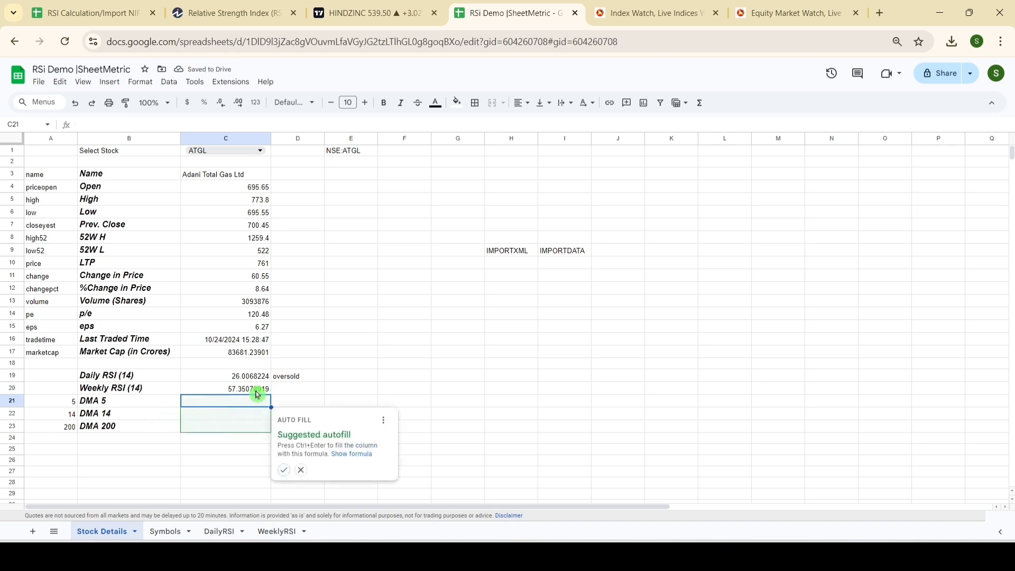
left_click(301, 469)
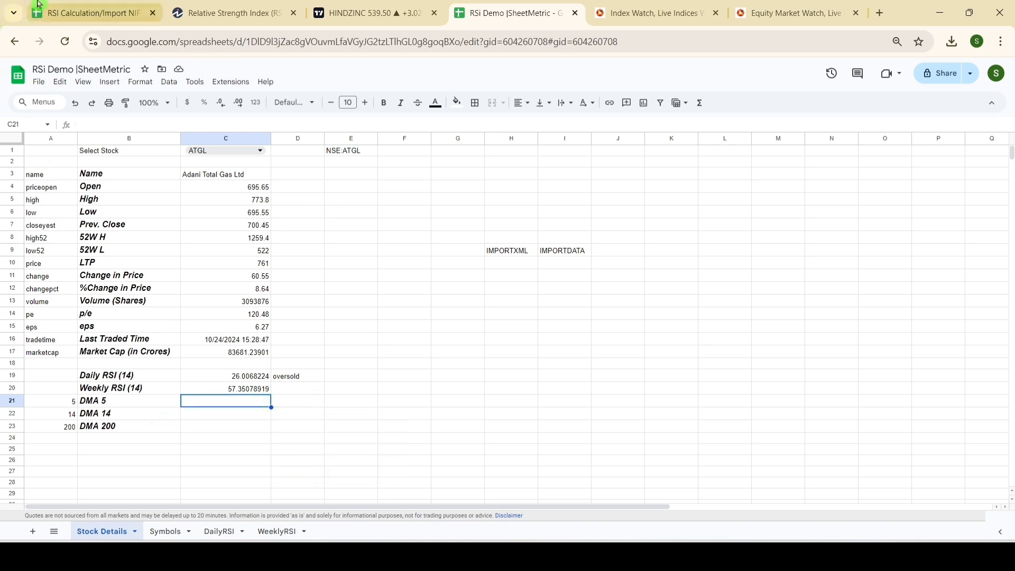
Step: Copy the DMA 5 average formula from C21 of the RSI Calculation/Import NIFTY 500 Stocks spreadsheet into C21 of RSi Demo's Stock Details
left_click(71, 6)
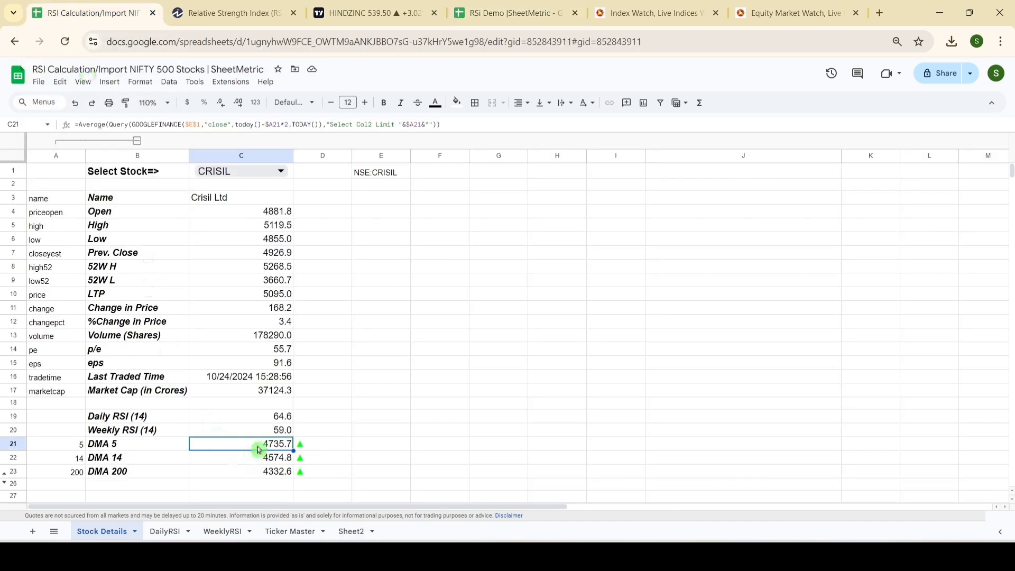
key("F2")
key("ctrl+c")
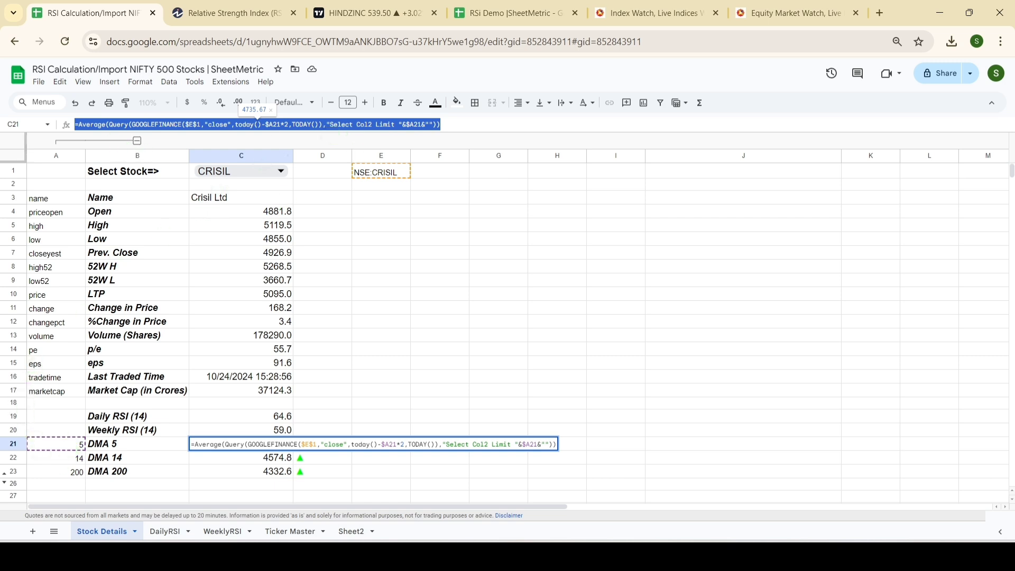
left_click(507, 13)
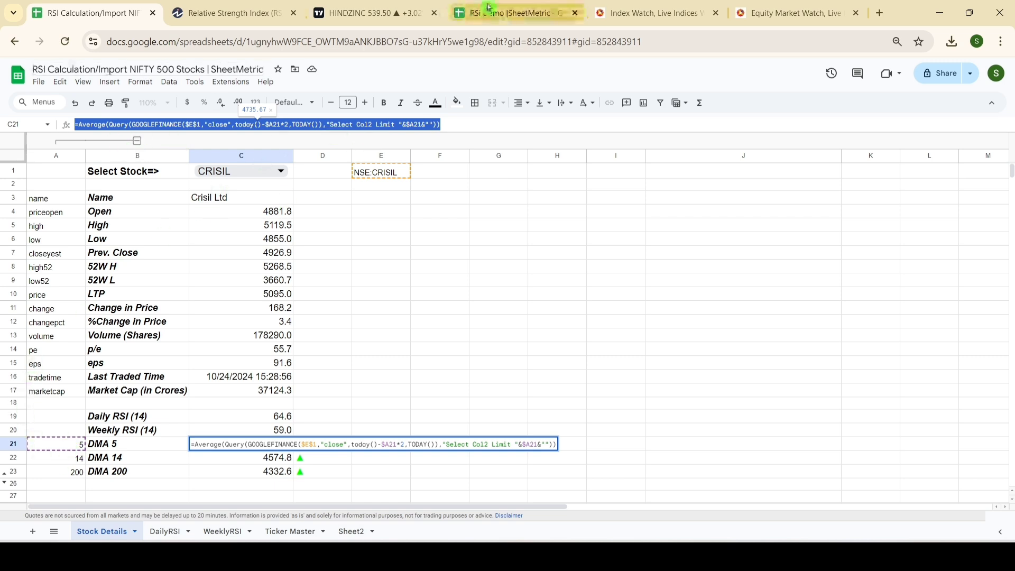
double_click(233, 405)
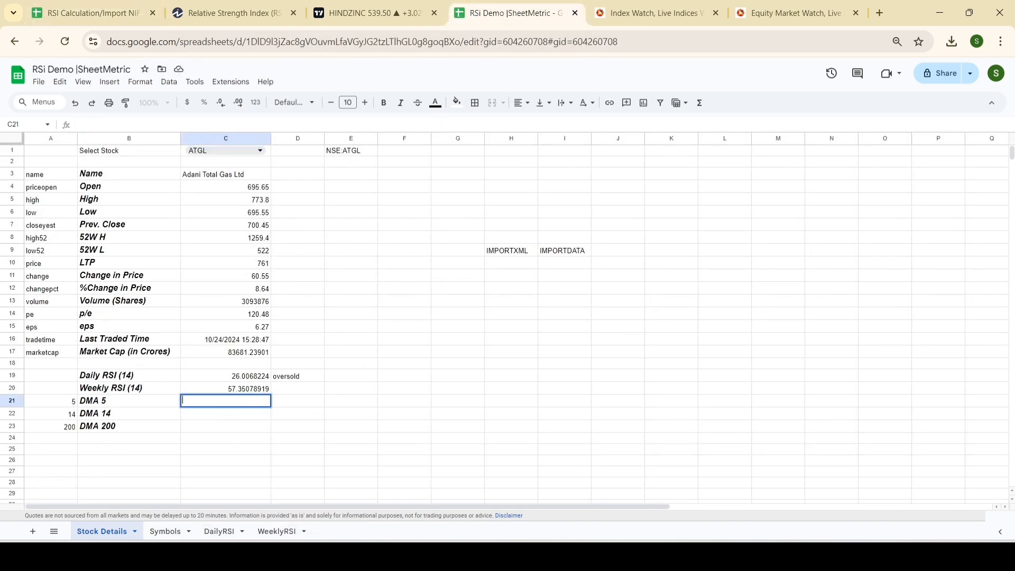
key("ctrl+v")
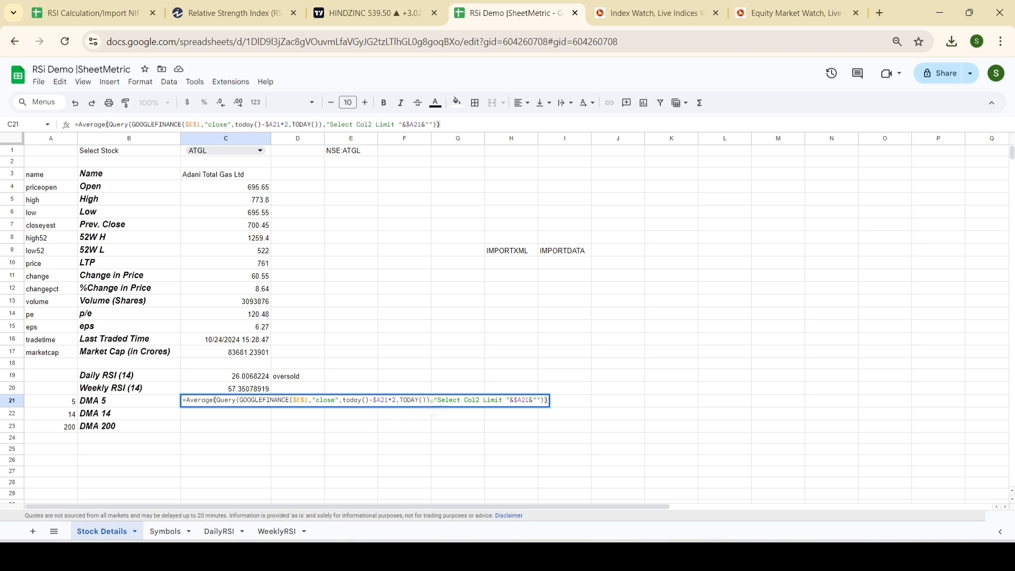
left_click(359, 400)
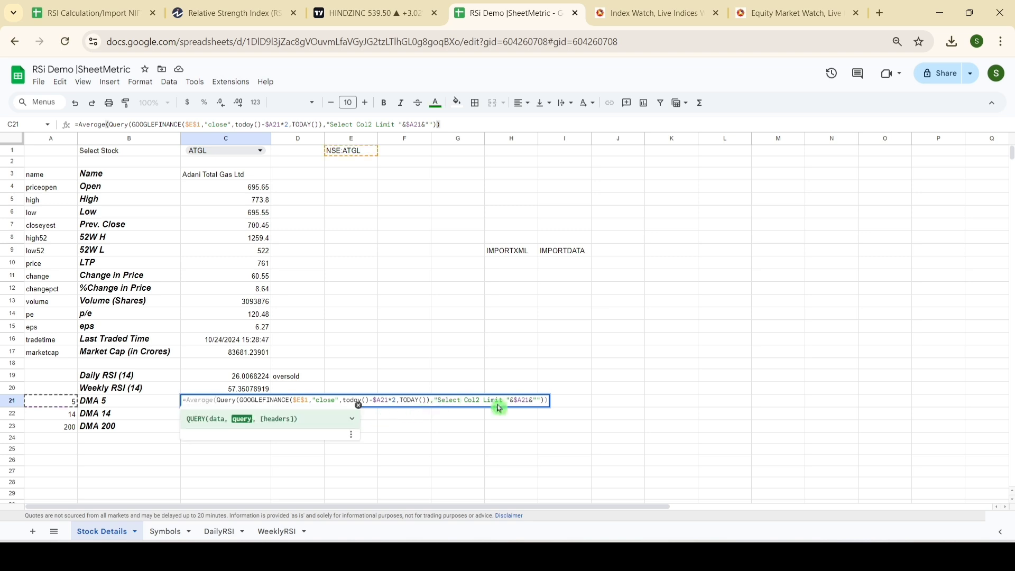
key("Return")
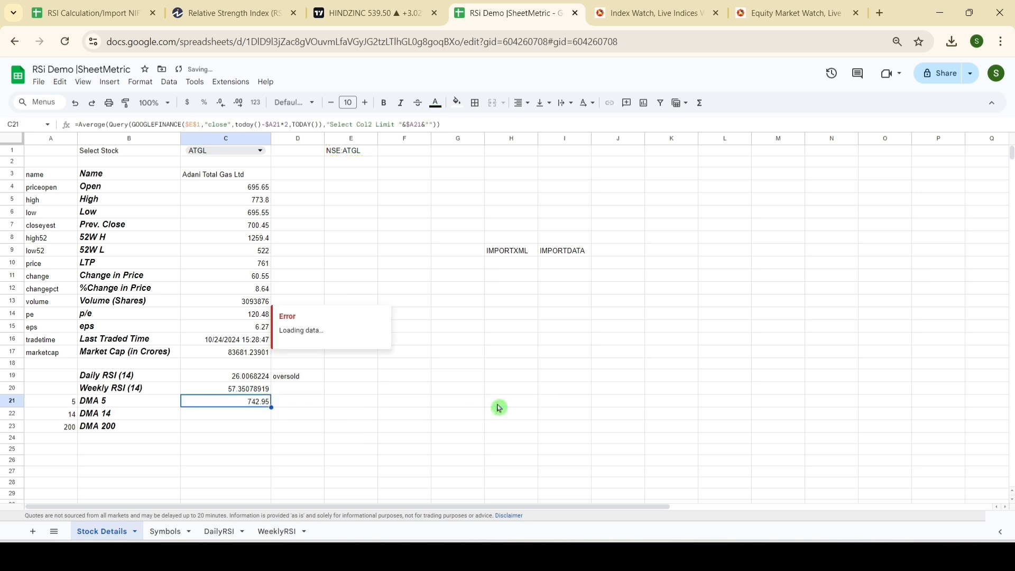
Step: Fill the moving average formula from C21 down to C23 for the DMA 14 and DMA 200 rows
key("shift+Down")
key("shift+Down")
key("ctrl+d")
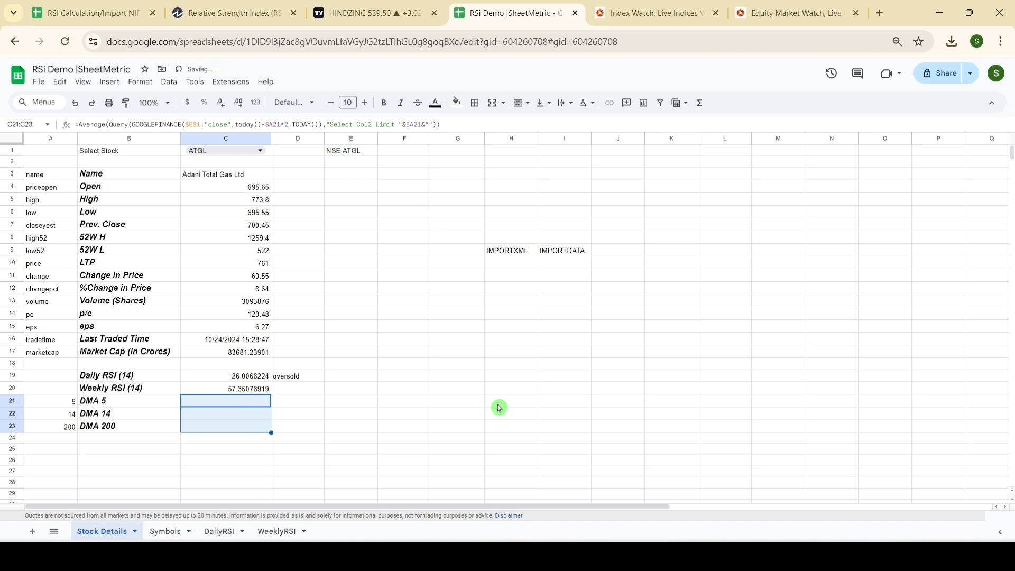
Step: Start an IF formula in D21 that tests whether the LTP in C10 is greater than the DMA 5 value in C21
left_click(285, 402)
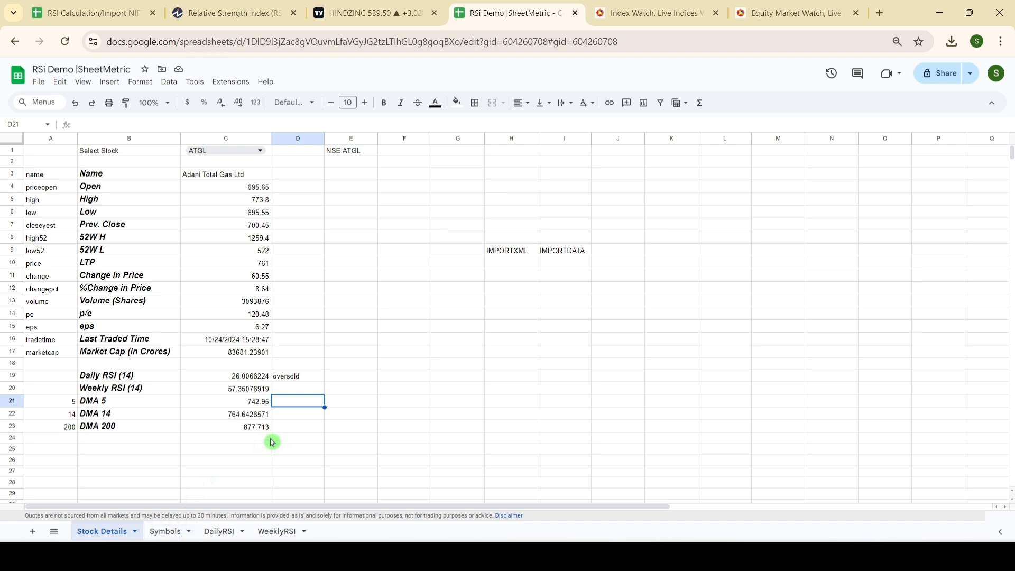
type("=IF")
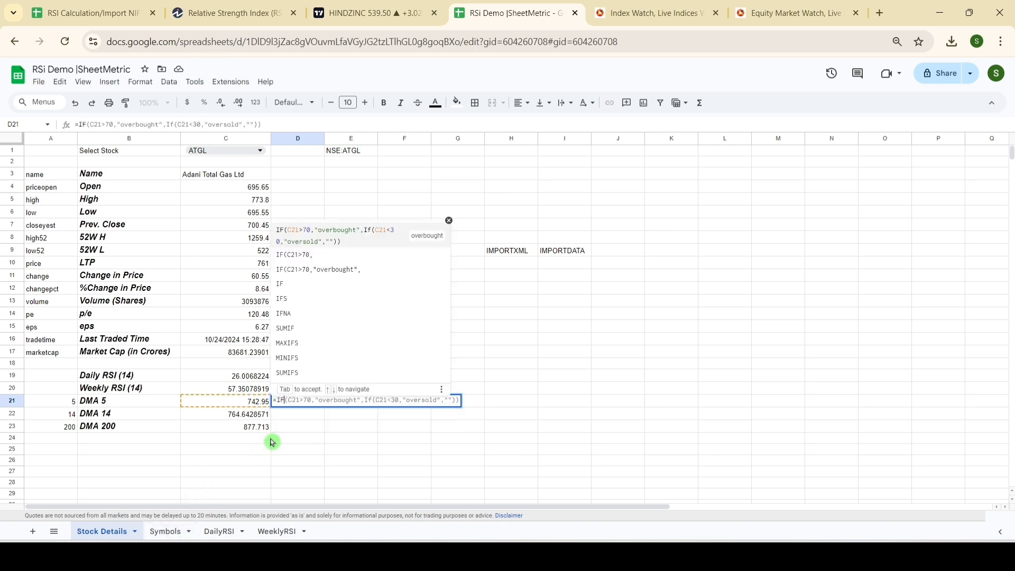
type("(")
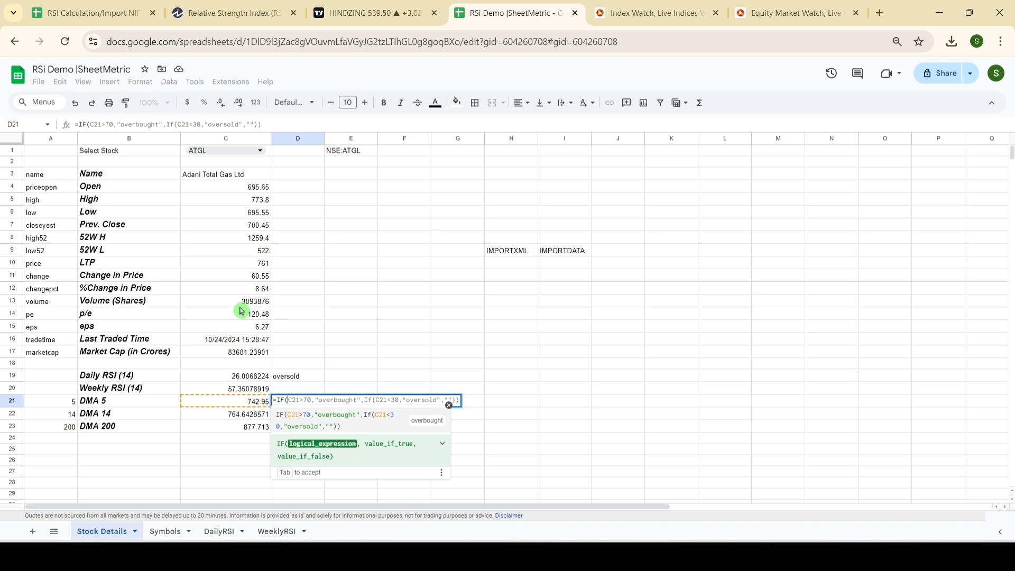
left_click(251, 264)
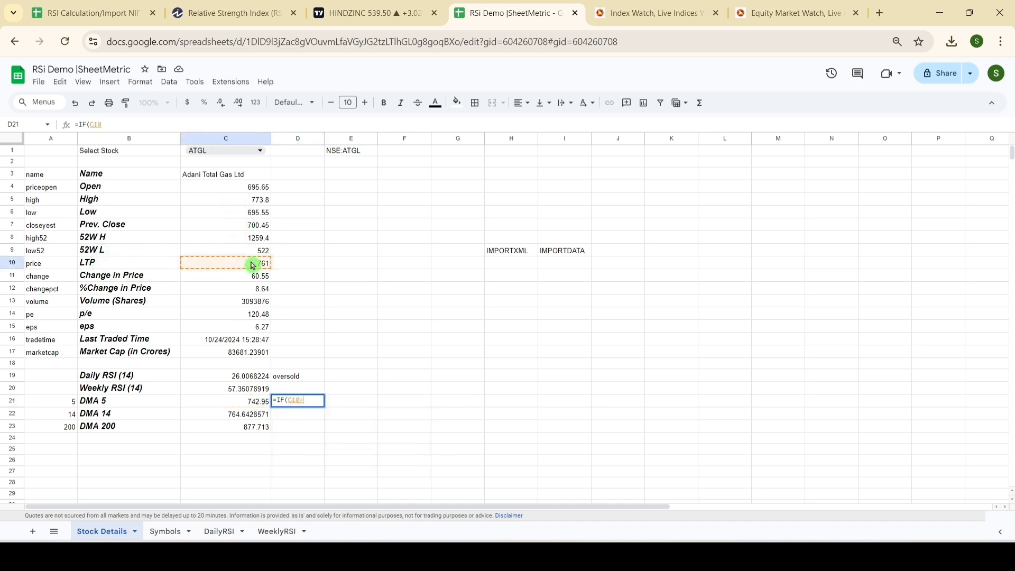
type(">")
left_click(239, 405)
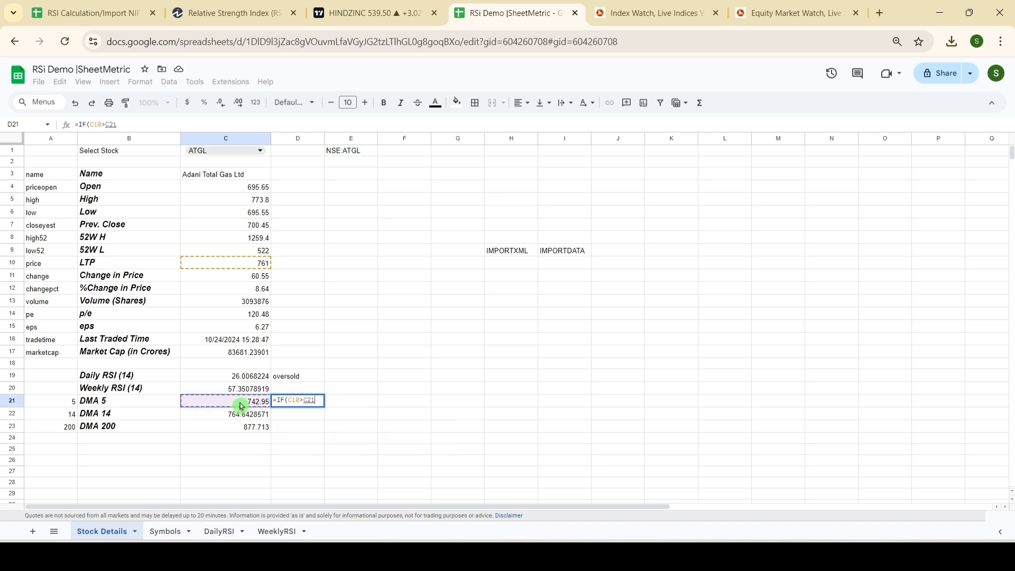
Step: Finish the D21 IF formula with CHAR(9650) as the result when the condition is true
type(",Char")
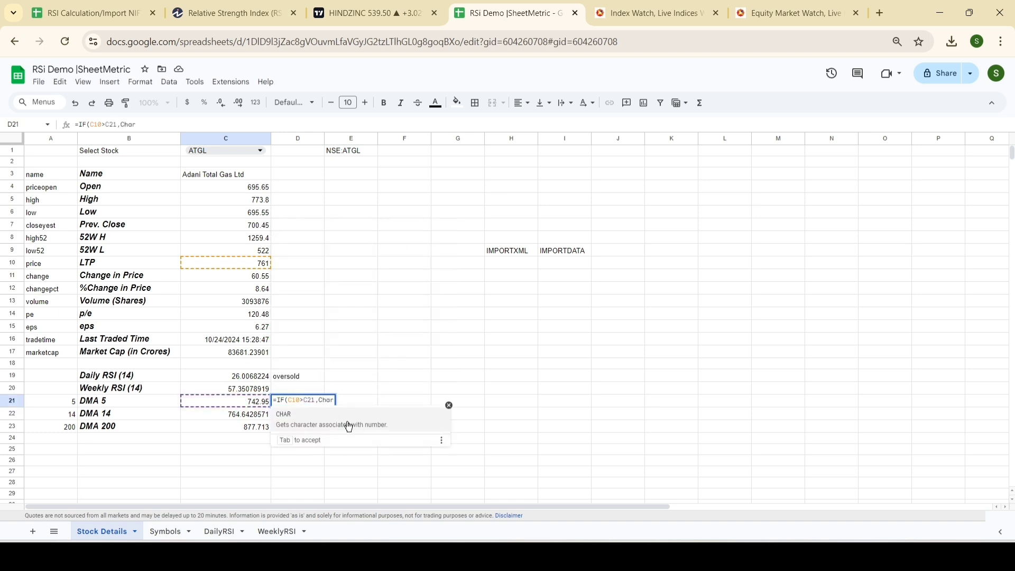
left_click(423, 420)
type("9630")
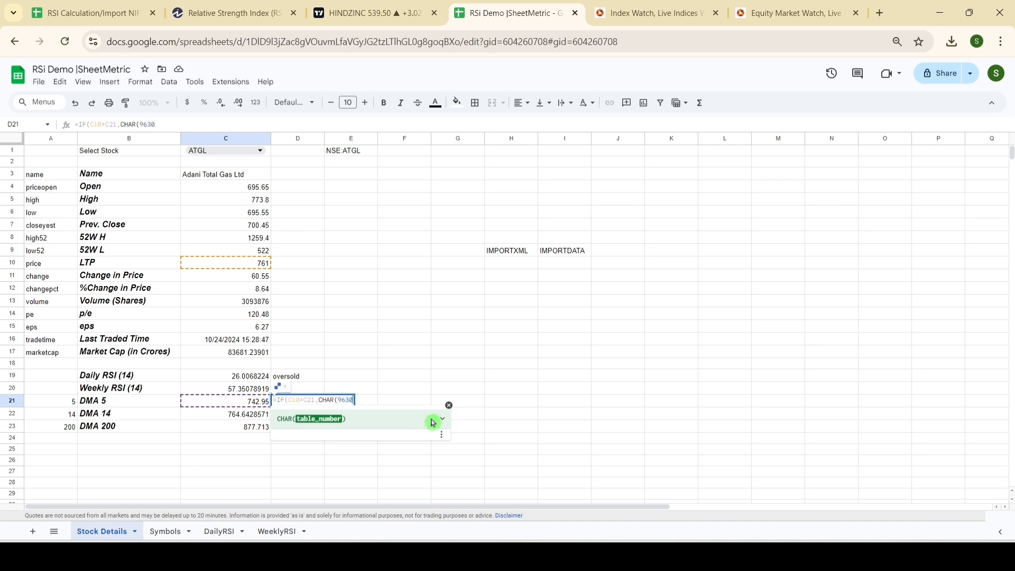
key("BackSpace")
key("BackSpace")
type("50))")
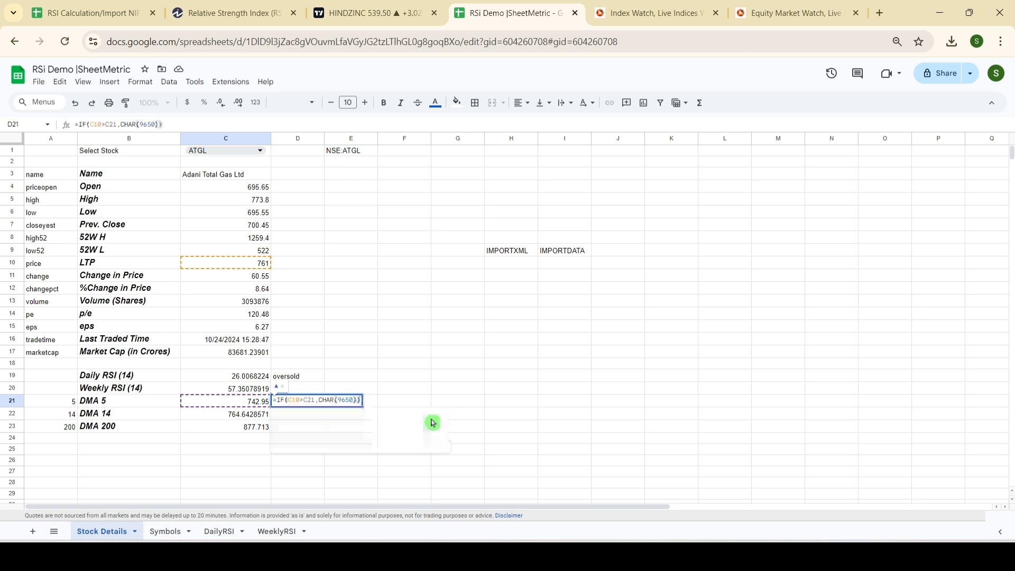
key("Return")
key("Up")
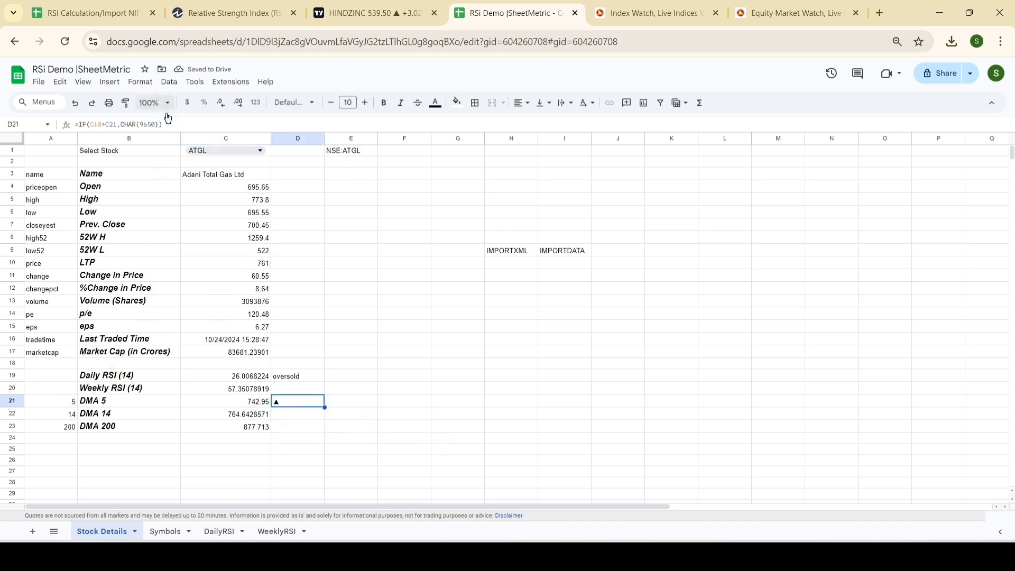